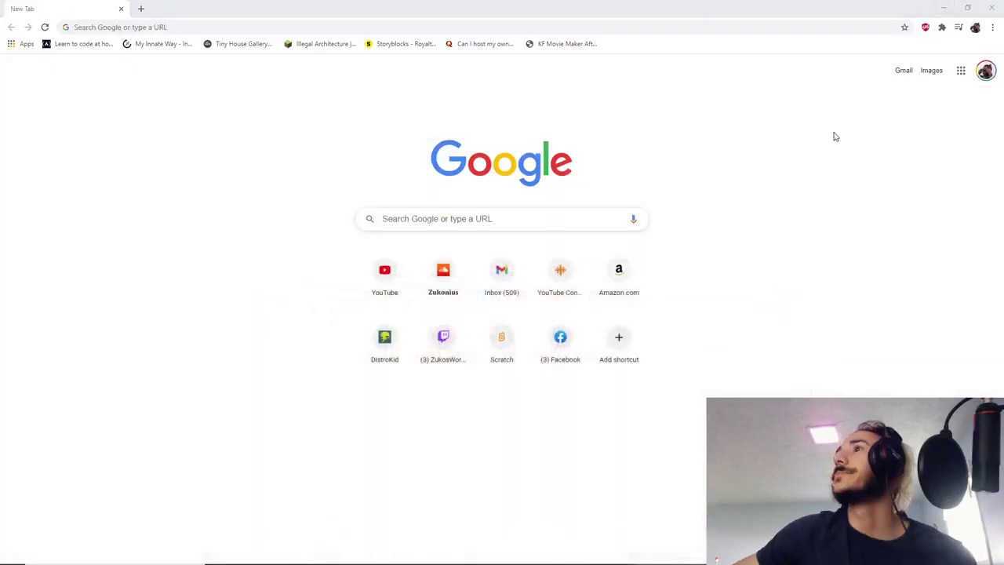
Step: Switch to FL Studio, skipping the version update, and open the Blank project from the moonbase1 folder in Digital Impressions
left_click(995, 6)
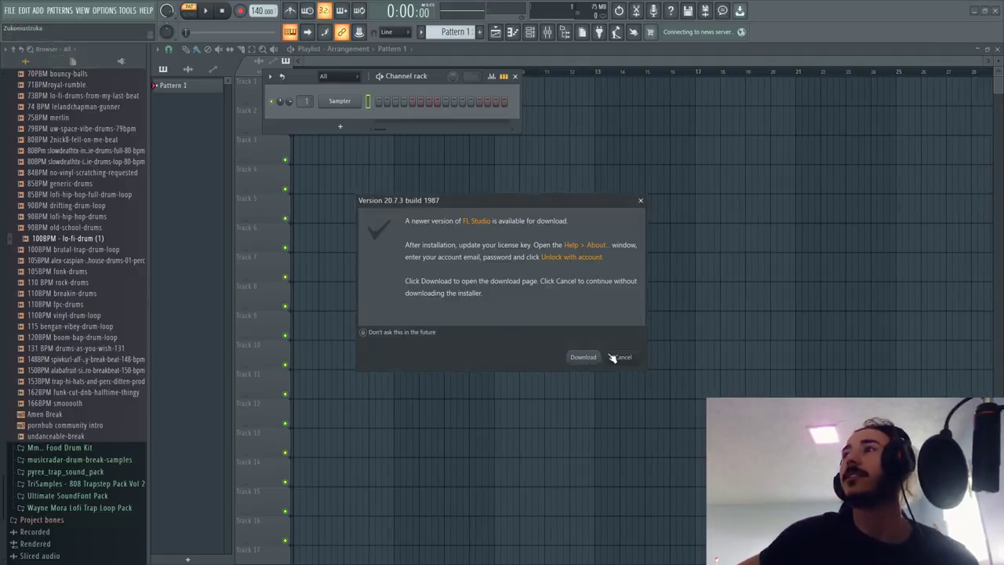
left_click(612, 358)
left_click(11, 10)
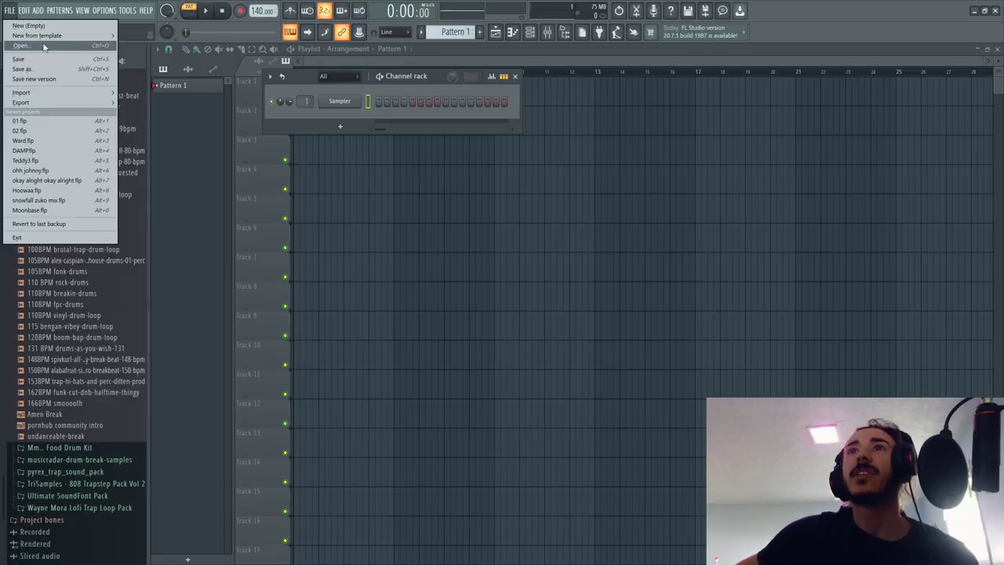
left_click(43, 47)
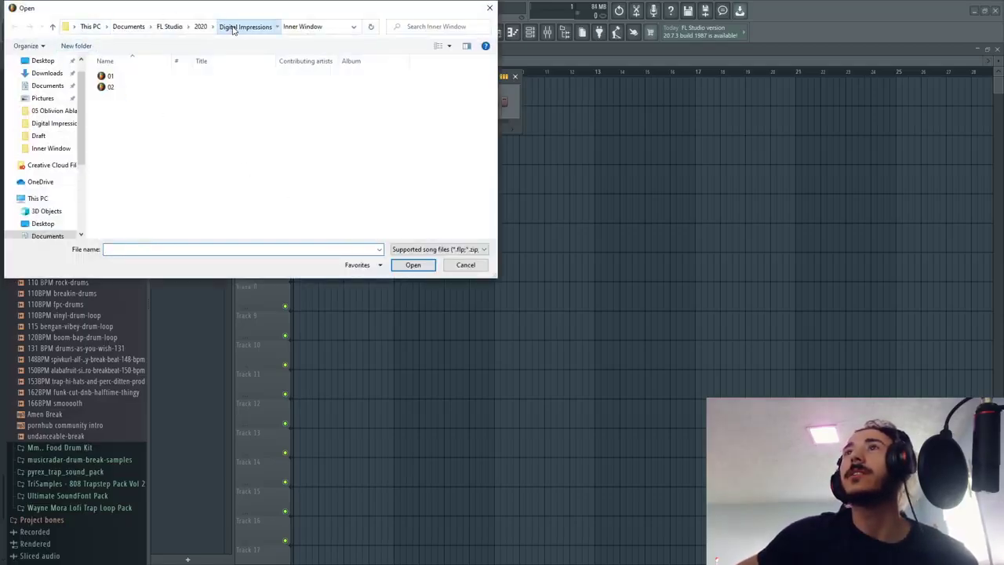
left_click(232, 28)
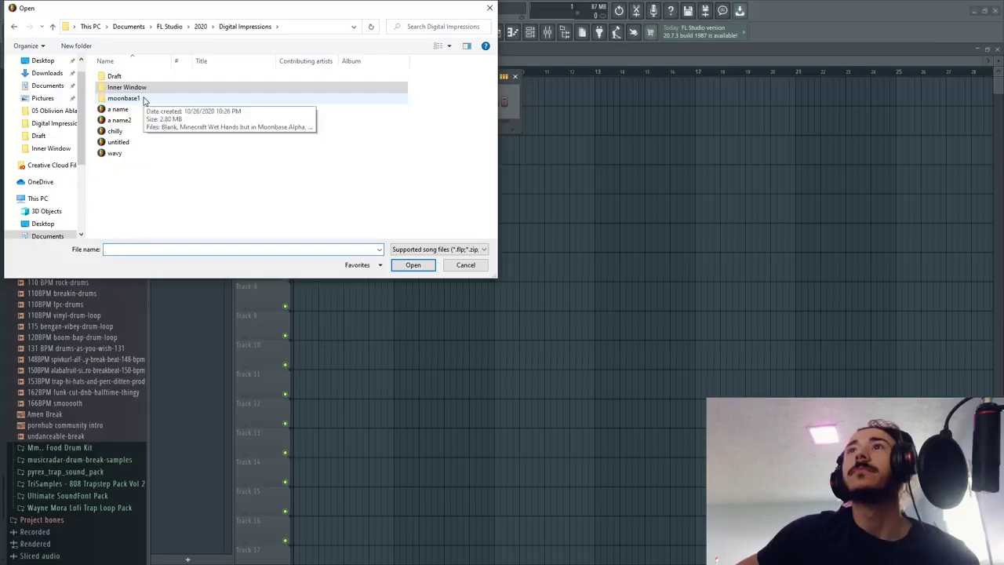
double_click(143, 100)
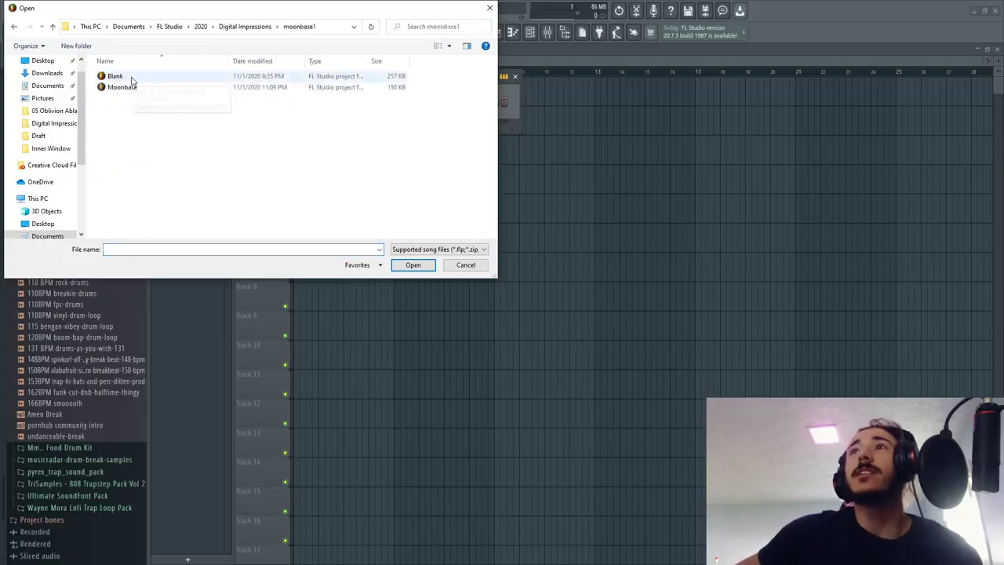
double_click(131, 79)
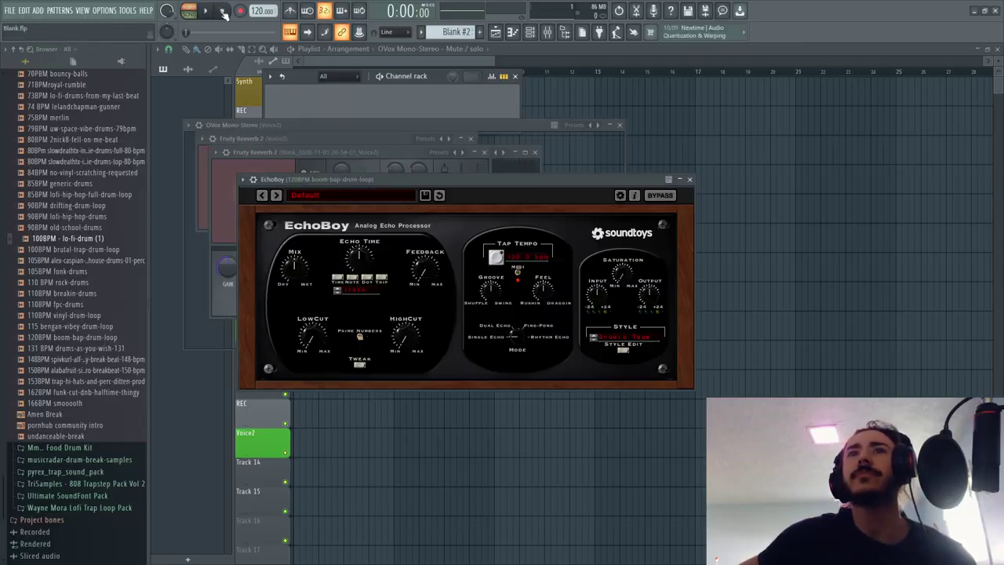
Step: Open the Moonbase project from the moonbase1 folder
left_click(9, 10)
left_click(29, 46)
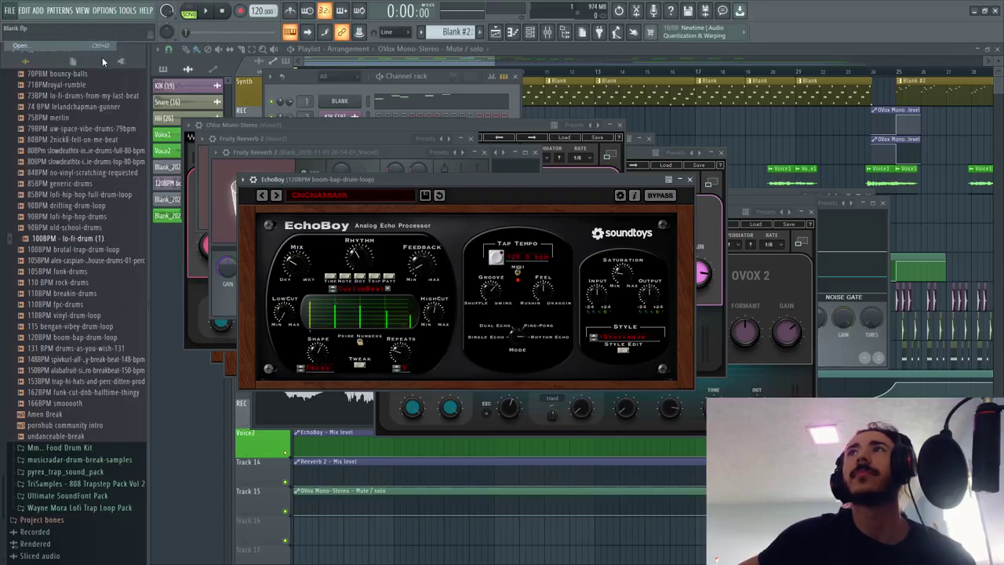
left_click(139, 88)
left_click(424, 270)
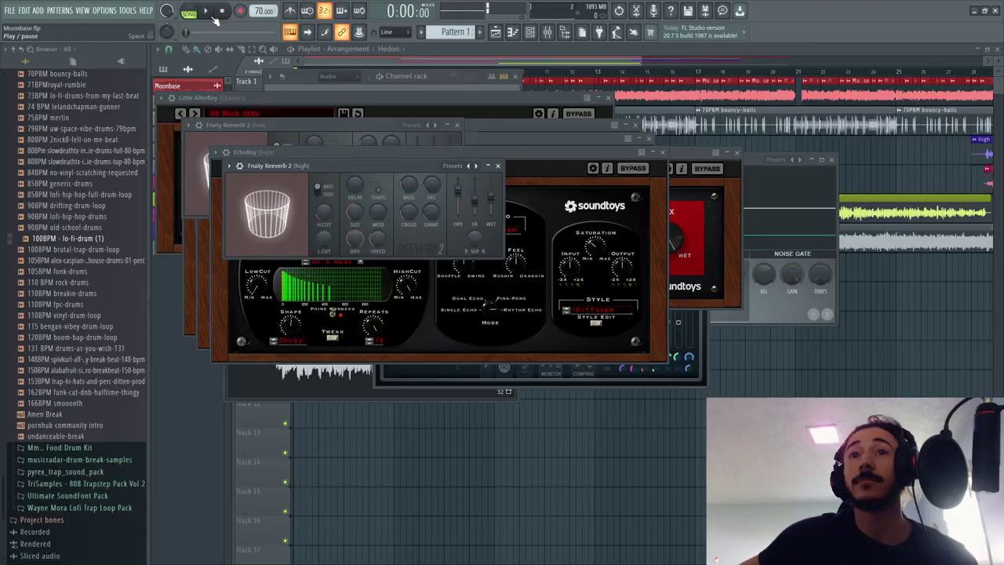
Step: Show the mixer and set the audio input of Insert 3 to (none)
left_click(548, 31)
left_click(322, 228)
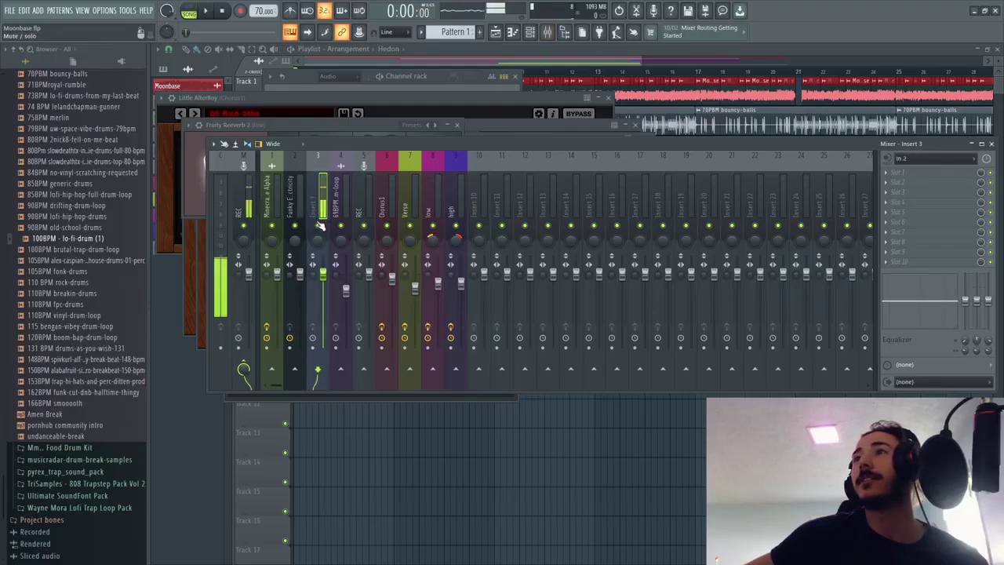
left_click(934, 159)
left_click(905, 220)
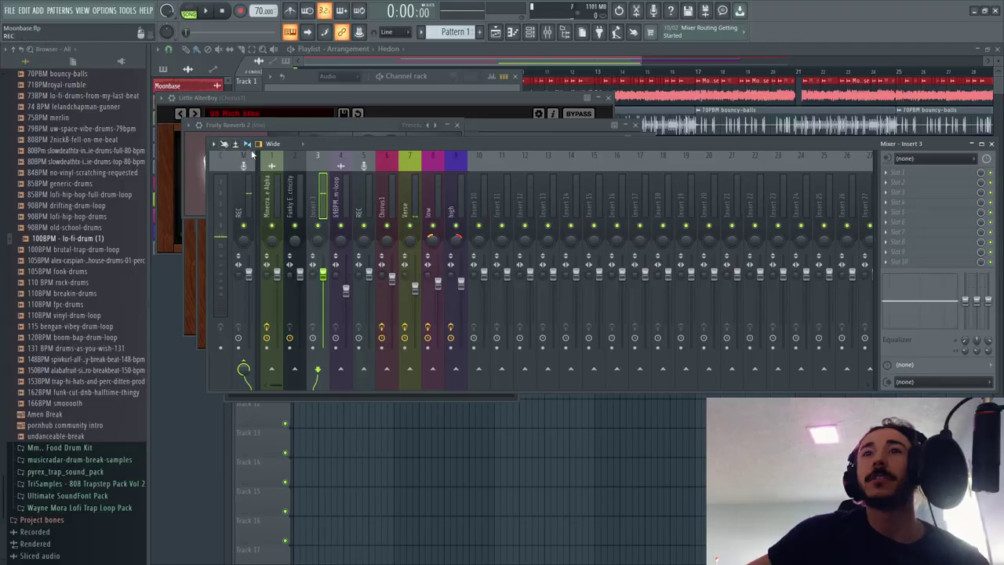
Step: View the whole arrangement in the playlist and play the song briefly while watching the mixer levels
left_click(334, 61)
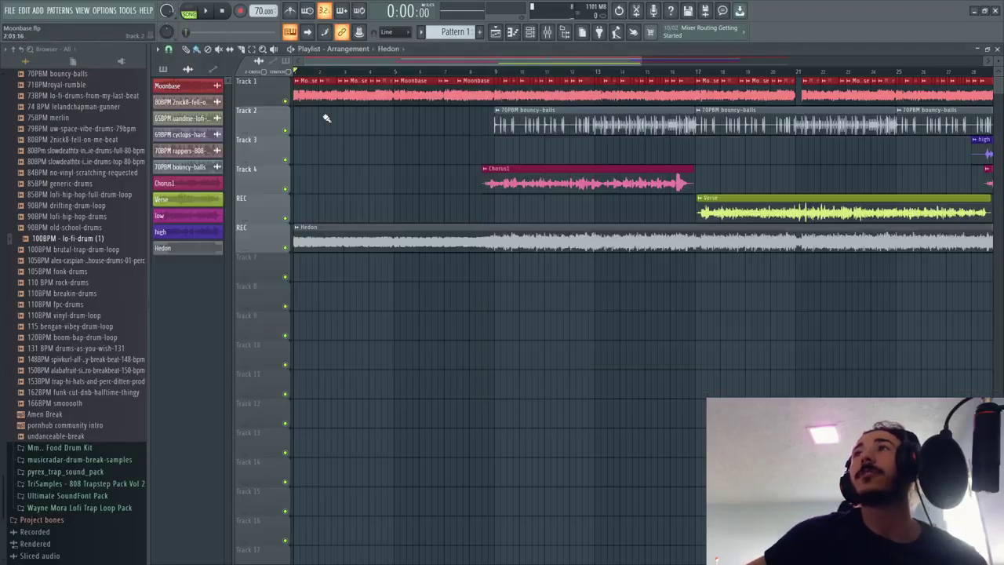
scroll(444, 123, "down", 4)
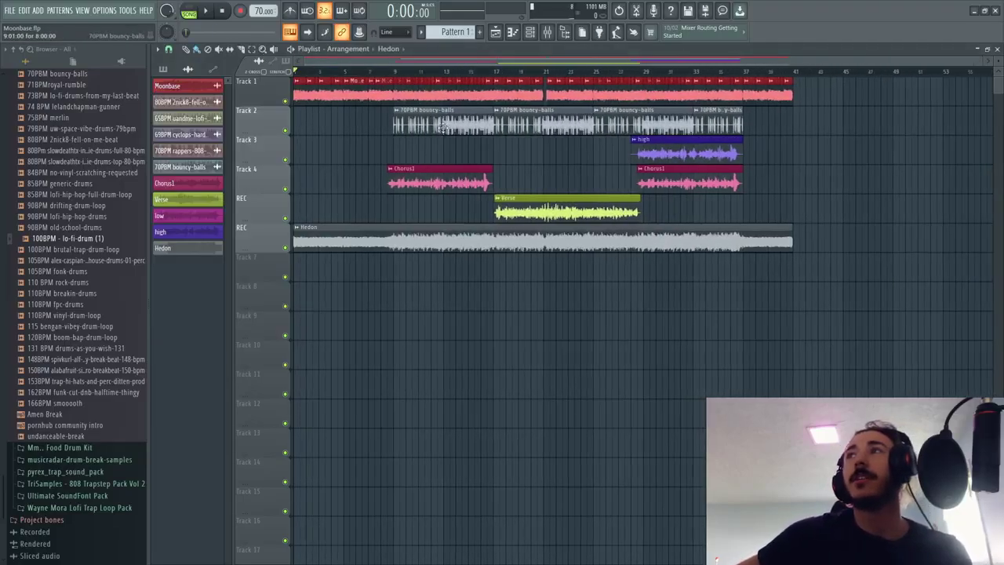
scroll(389, 130, "down", 1)
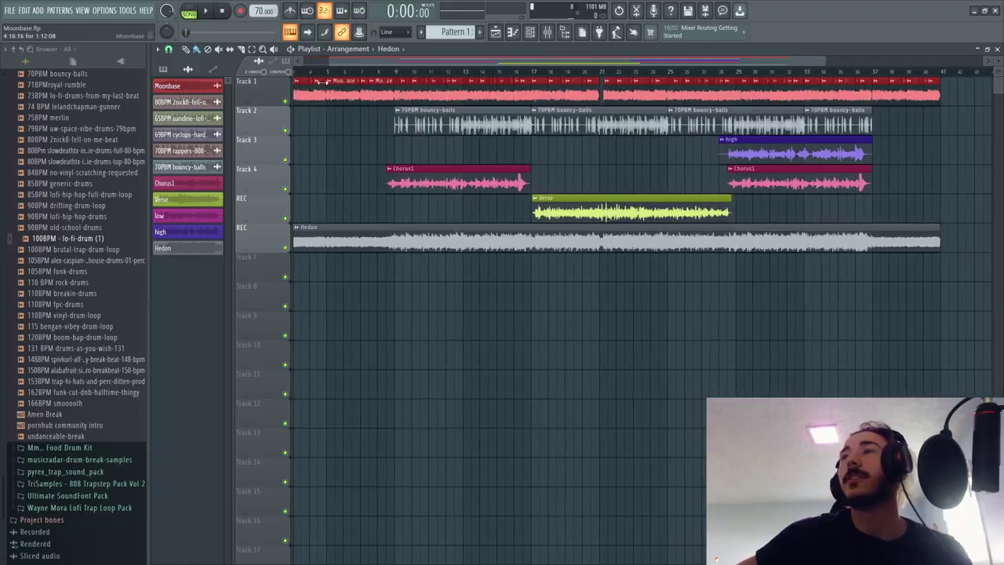
left_click(207, 14)
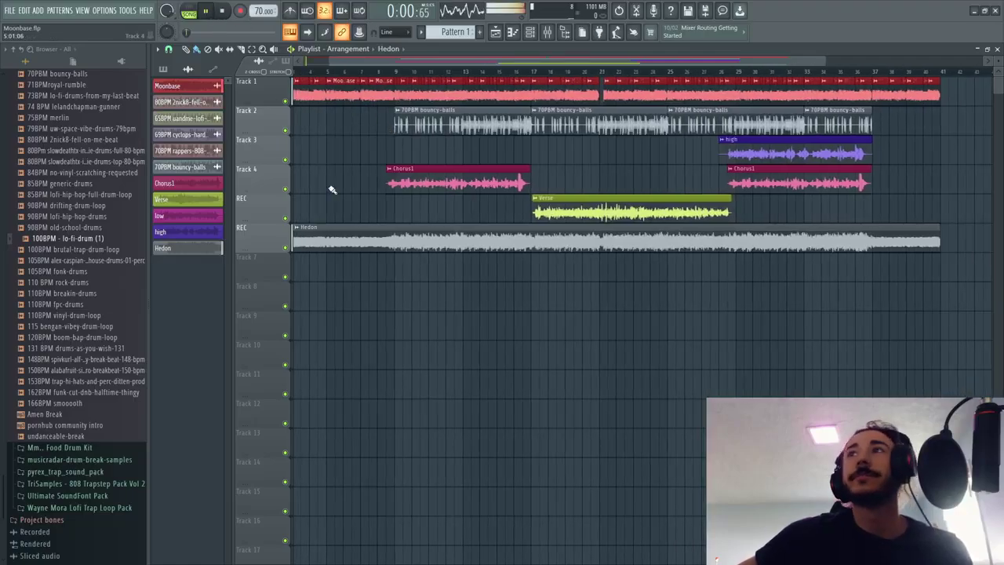
left_click(531, 32)
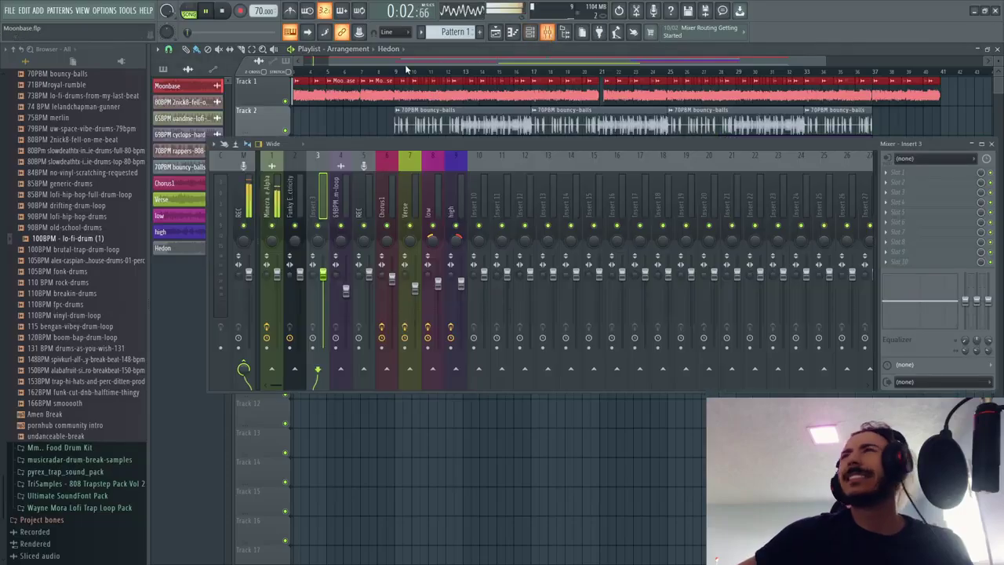
key("space")
Step: Inspect the effects on mixer track 1 and preview the Moonbase sample in its channel settings
left_click(272, 188)
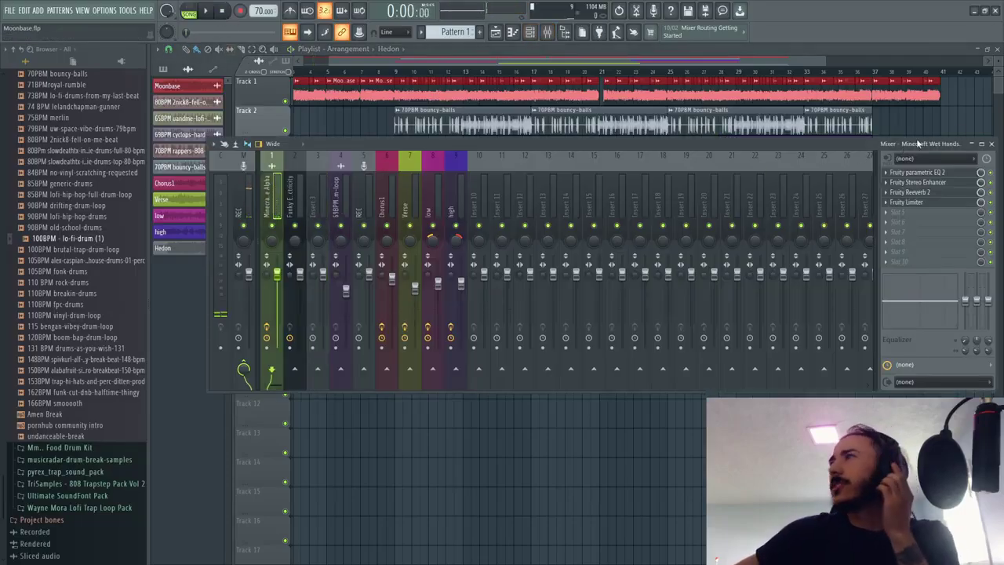
left_click(530, 36)
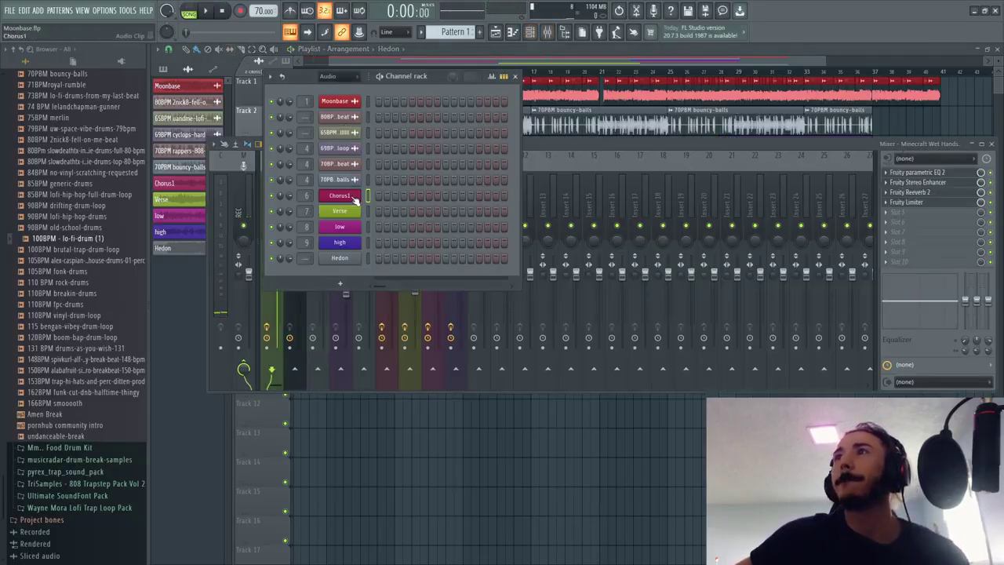
left_click(351, 101)
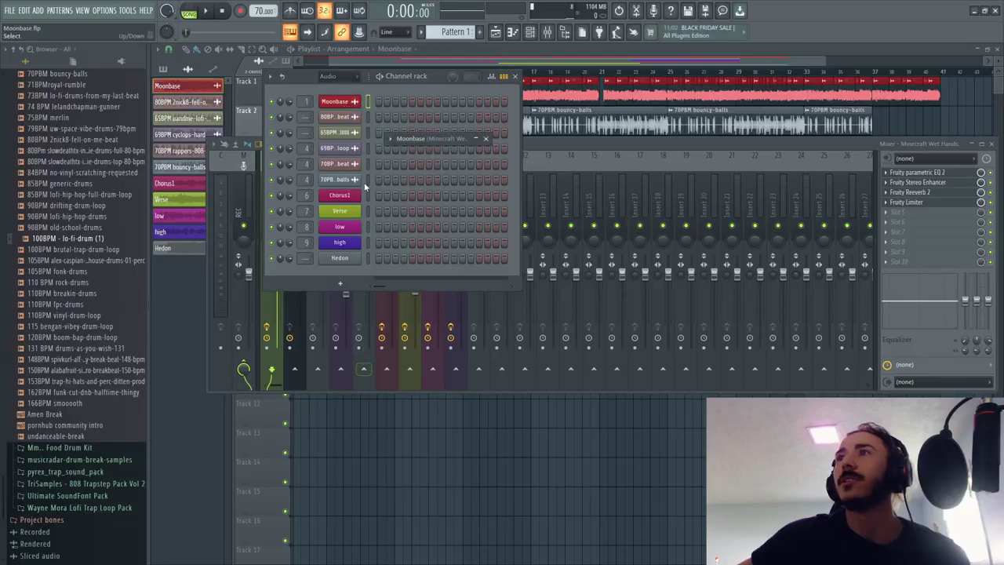
left_click(476, 139)
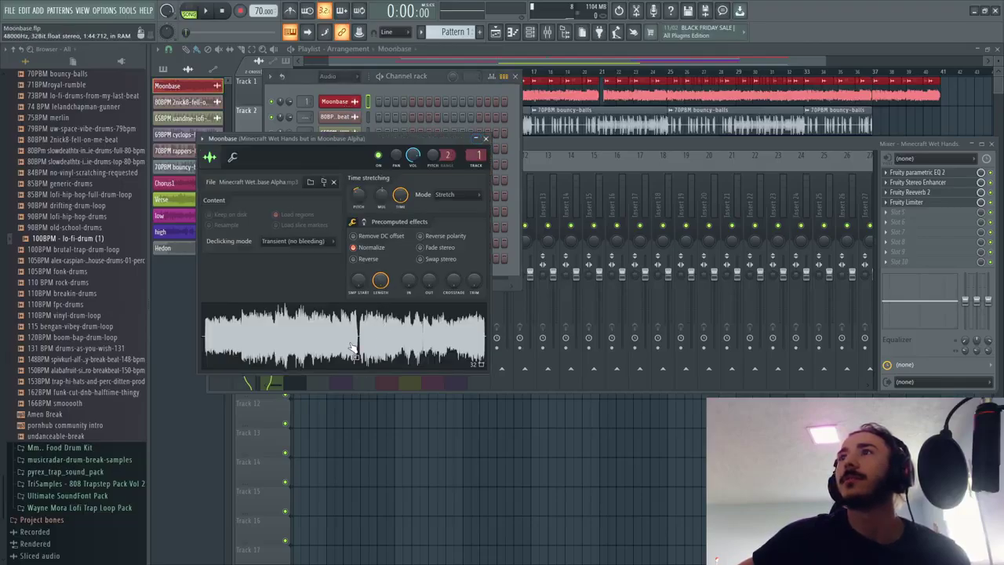
left_click(400, 304)
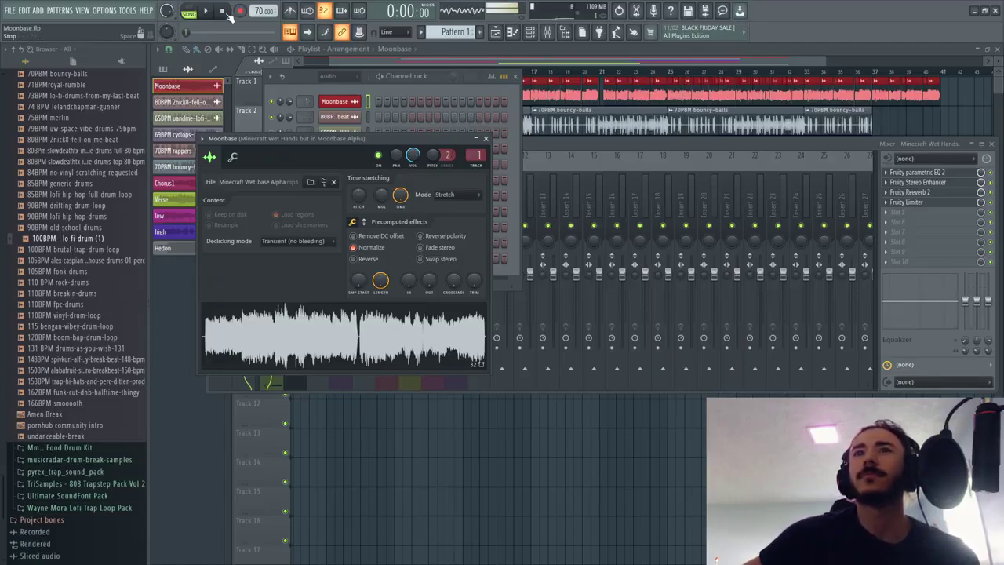
left_click(9, 10)
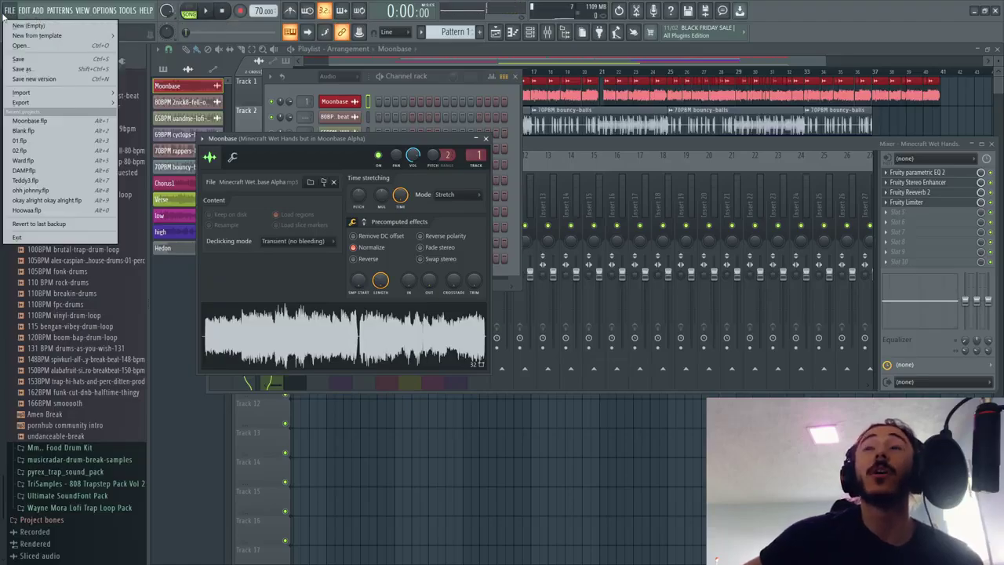
left_click(52, 74)
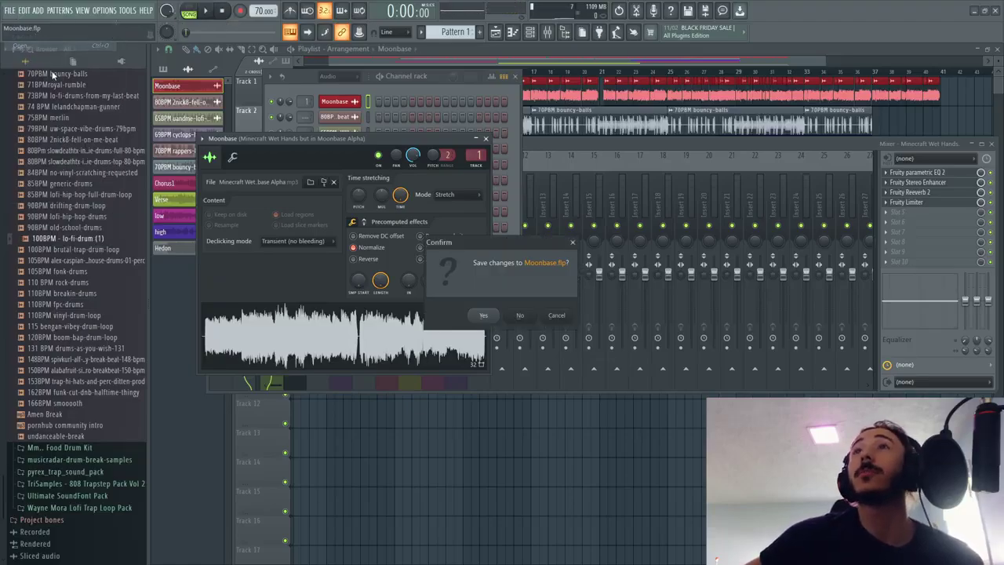
left_click(520, 315)
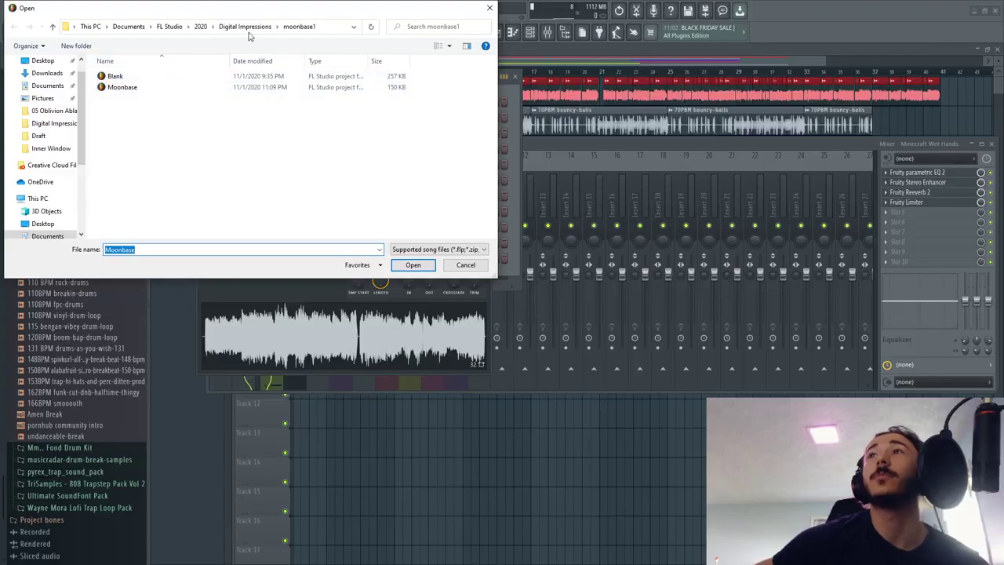
left_click(245, 27)
left_click(202, 28)
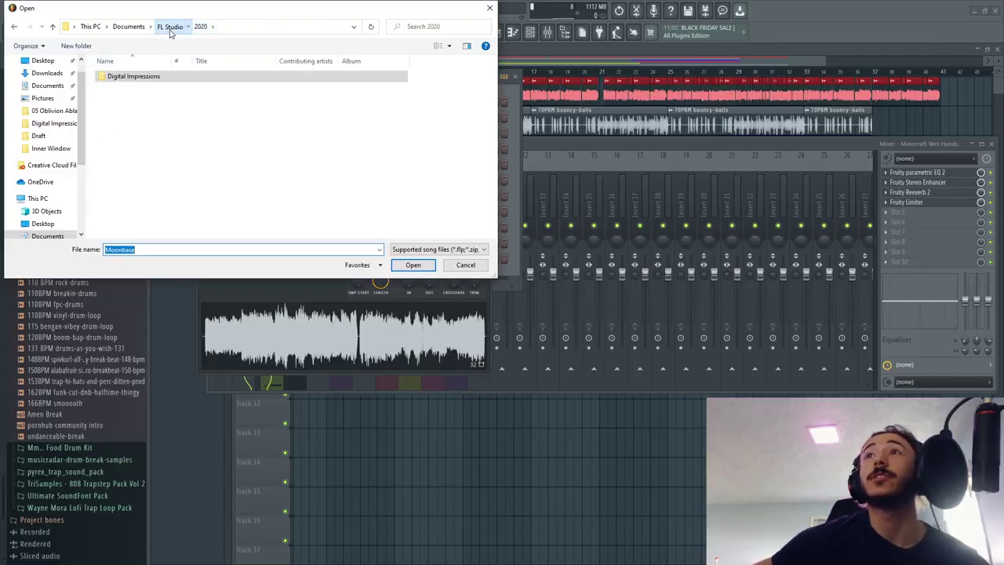
left_click(168, 26)
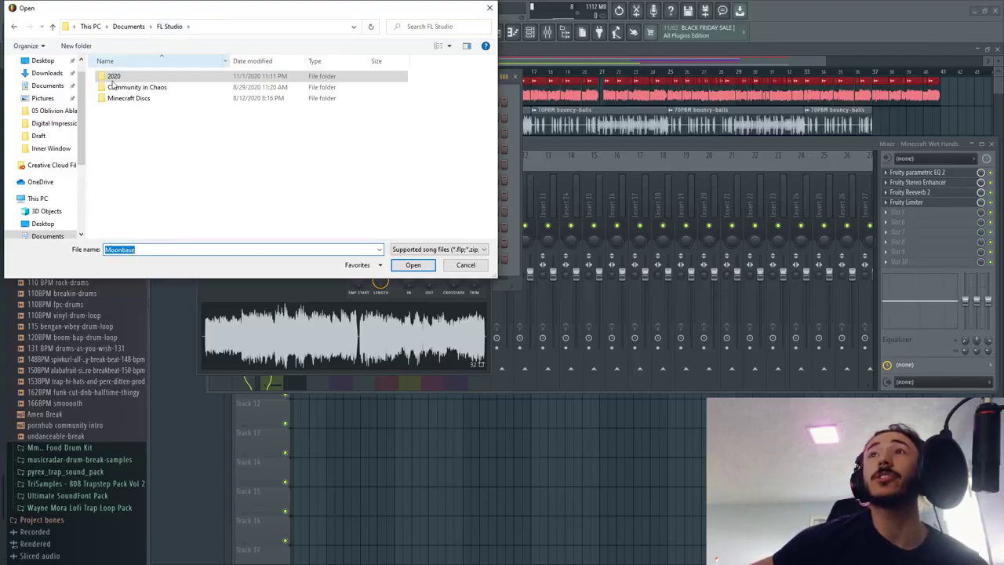
left_click(491, 8)
Step: Start opening another project and check the FL Studio folder on the WD Black (E:) drive
left_click(9, 11)
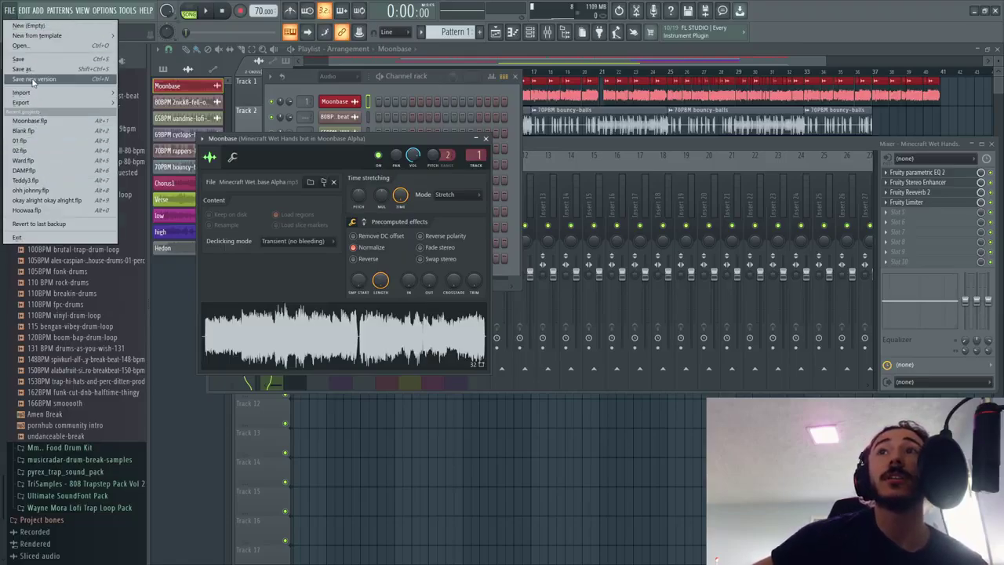
left_click(20, 46)
left_click(129, 26)
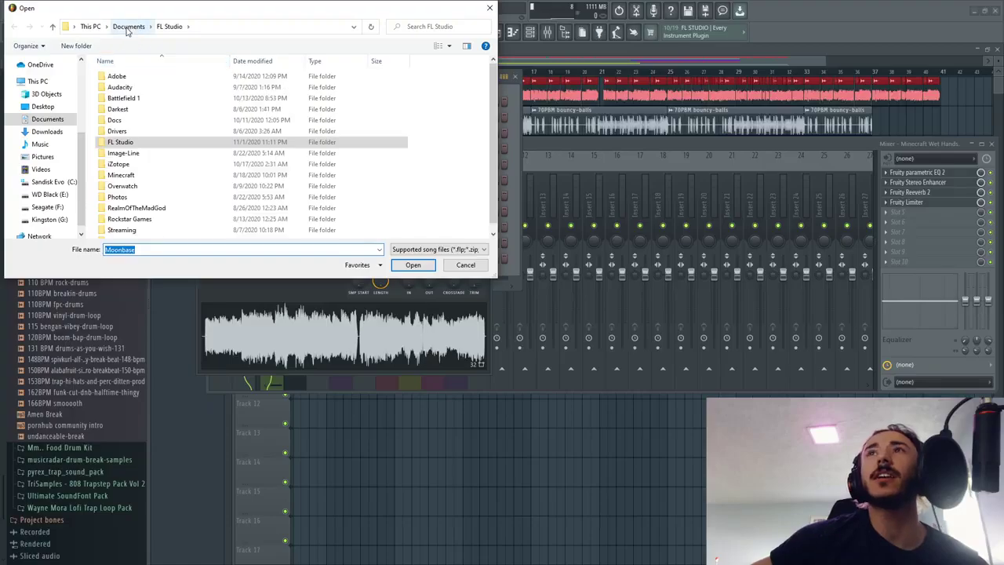
scroll(65, 177, "down", 1)
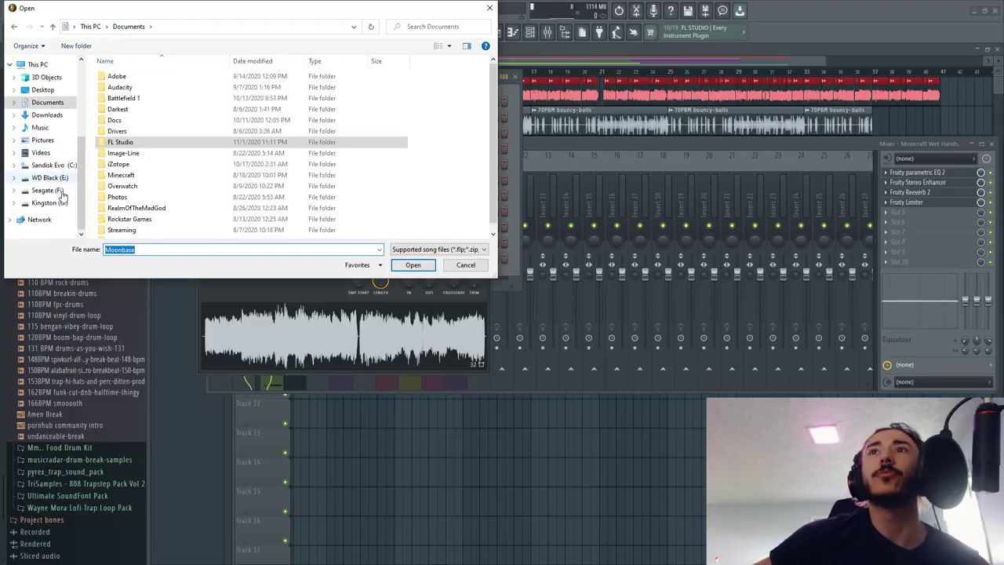
left_click(51, 166)
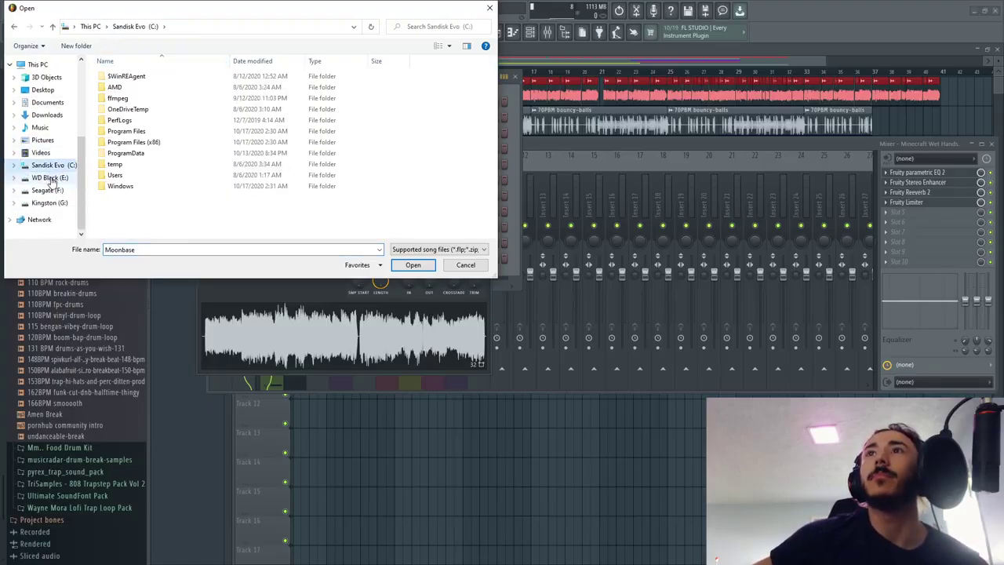
left_click(49, 178)
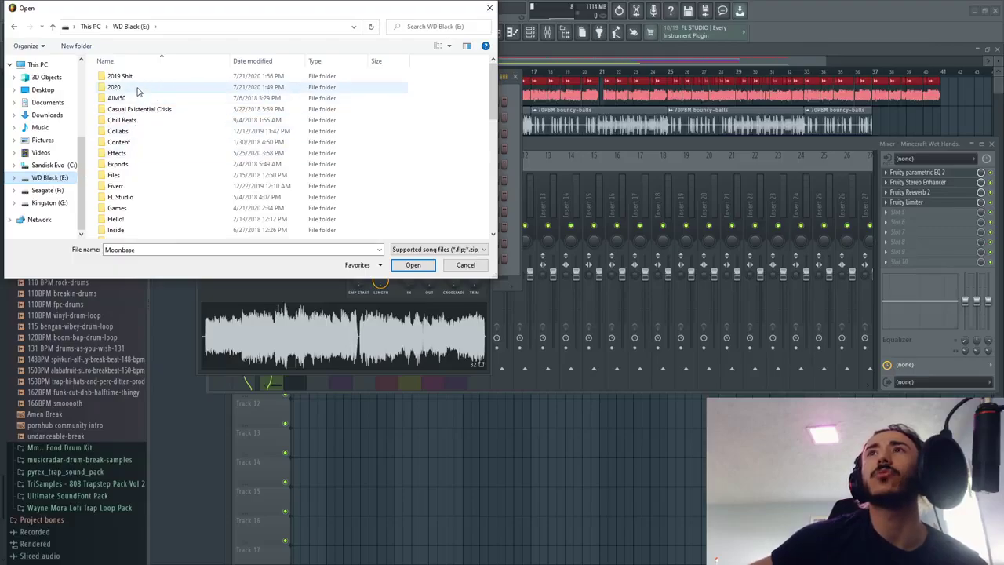
double_click(141, 197)
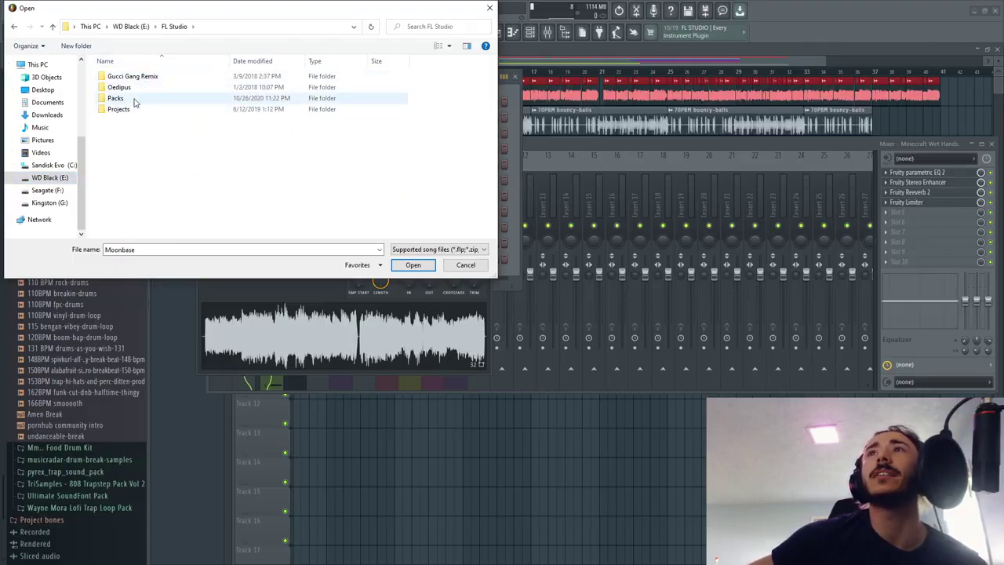
left_click(131, 26)
Step: Look through the 2020 Music folder and its Lo-Fi subfolder on the WD Black (E:) drive for a project to open
double_click(125, 87)
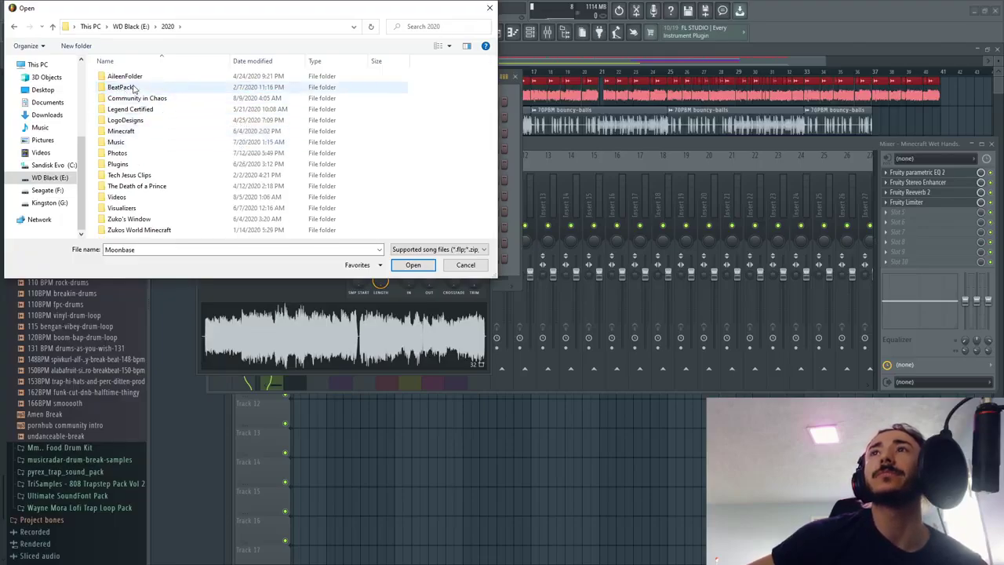
double_click(122, 142)
scroll(157, 141, "down", 5)
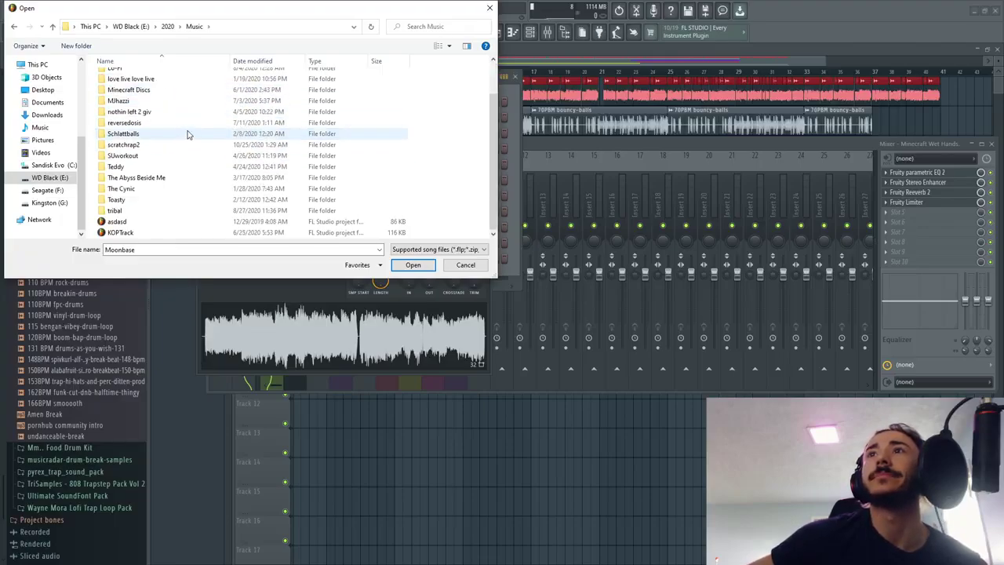
scroll(131, 233, "up", 5)
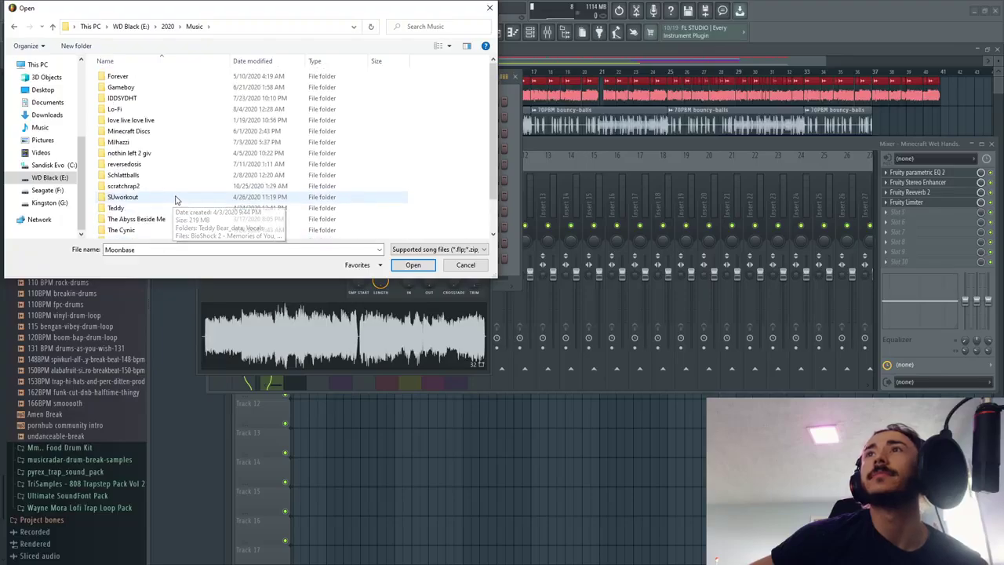
double_click(130, 110)
scroll(189, 149, "down", 1)
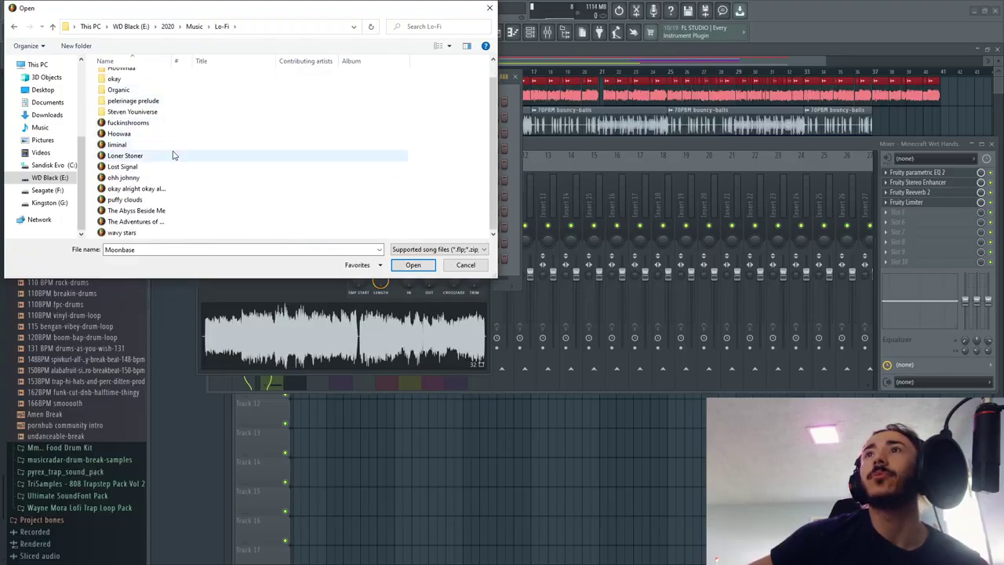
scroll(174, 156, "up", 1)
scroll(173, 158, "down", 1)
scroll(188, 141, "up", 1)
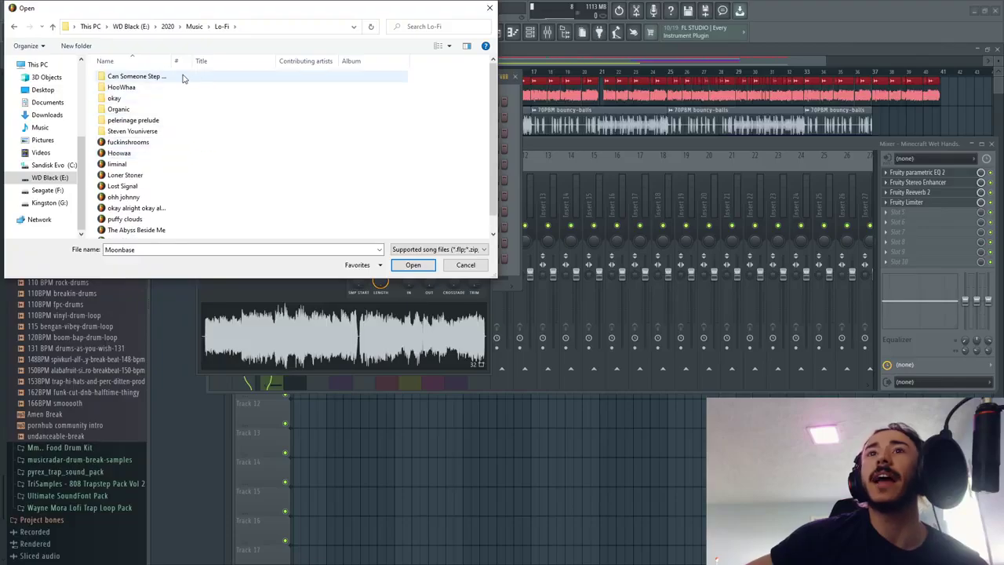
left_click(167, 26)
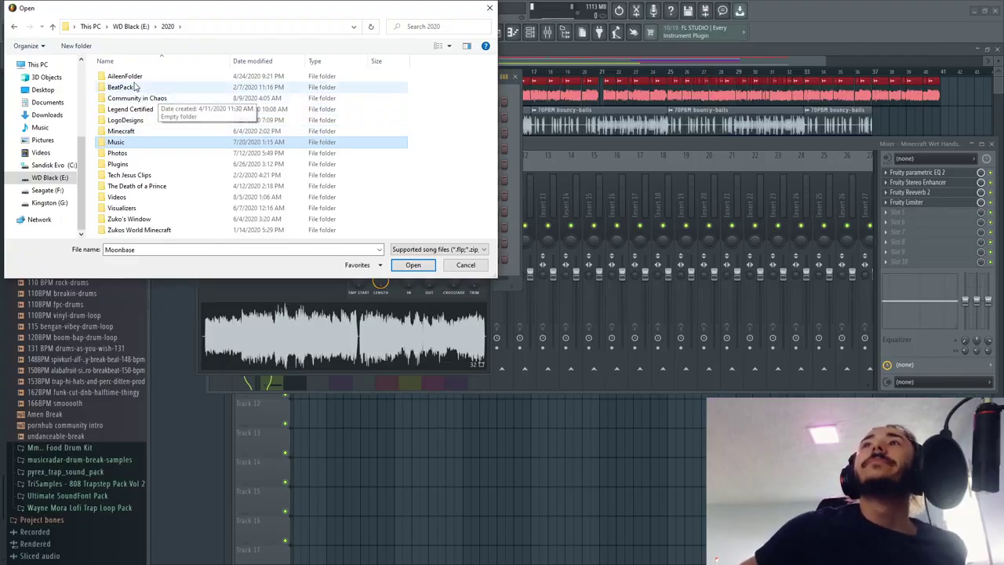
Step: Open the project snowfall zuko mix from the 12-14-2019 snowfall folder in DailyBeats and dismiss the missing-samples report
left_click(130, 27)
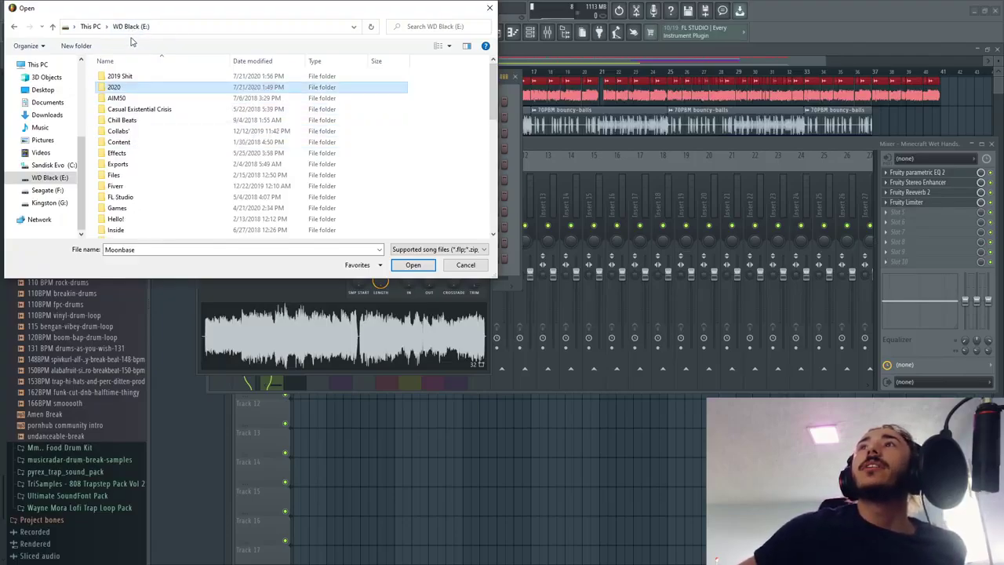
double_click(129, 77)
double_click(177, 132)
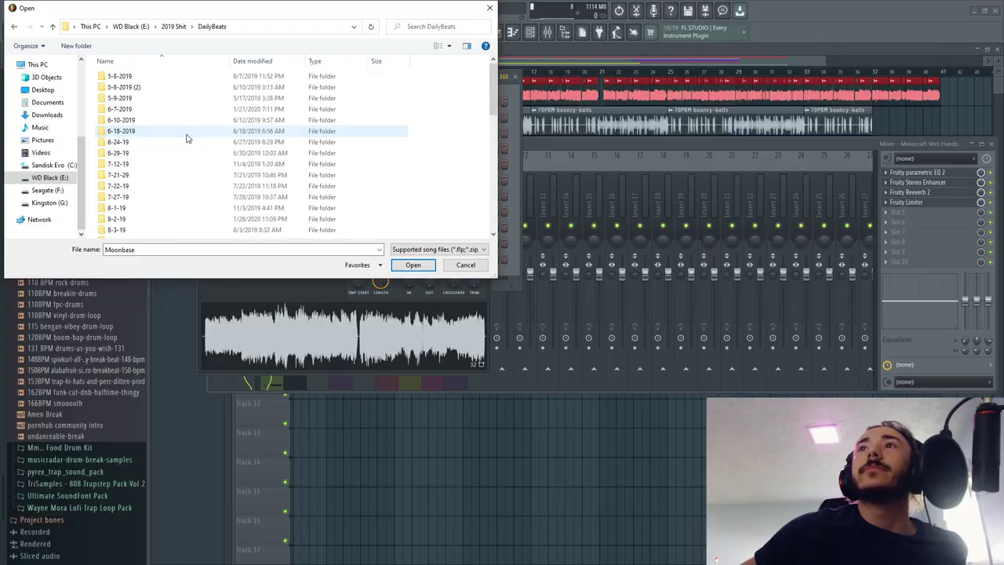
scroll(231, 165, "down", 5)
scroll(235, 165, "down", 7)
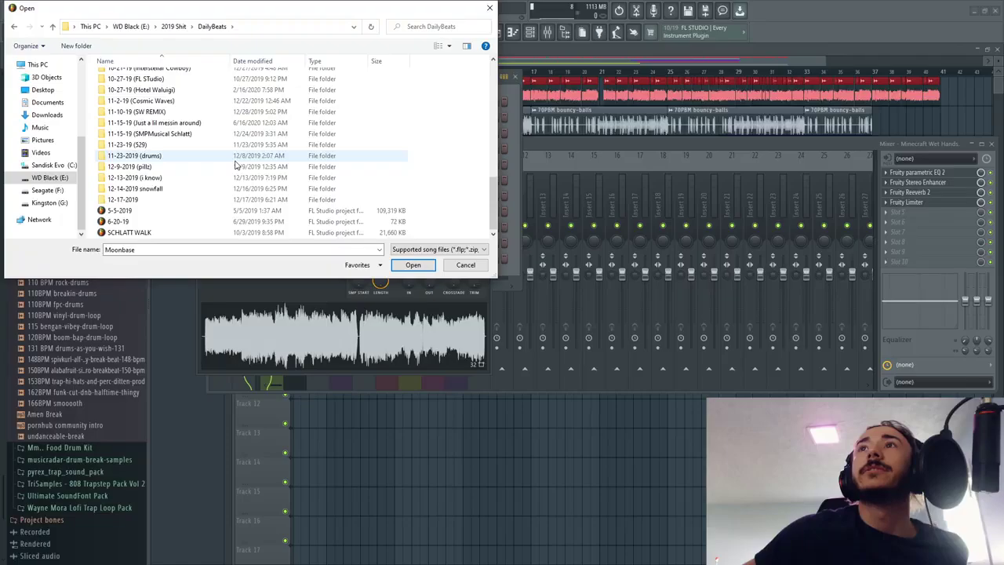
double_click(135, 188)
left_click(132, 76)
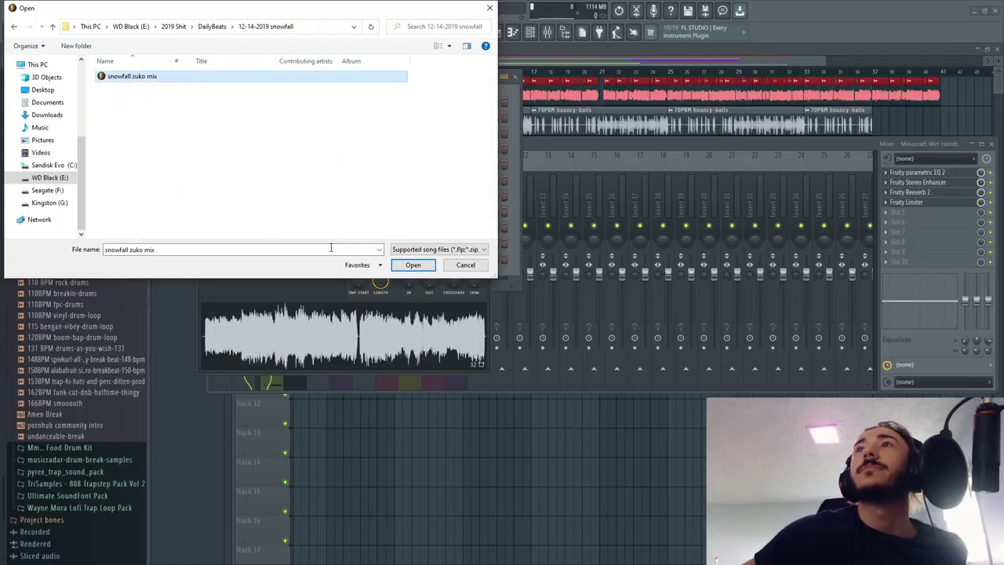
left_click(414, 266)
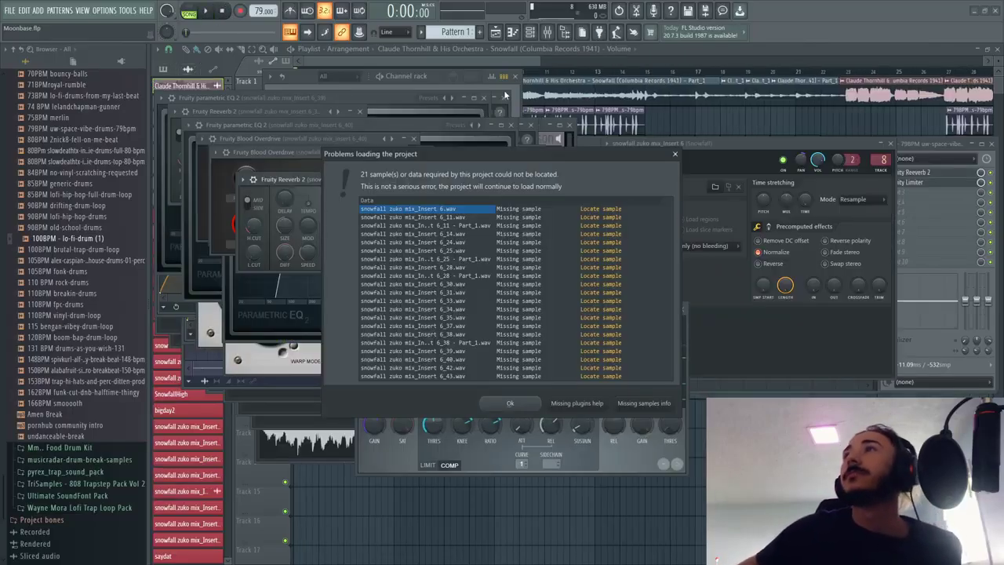
left_click(510, 402)
left_click(333, 67)
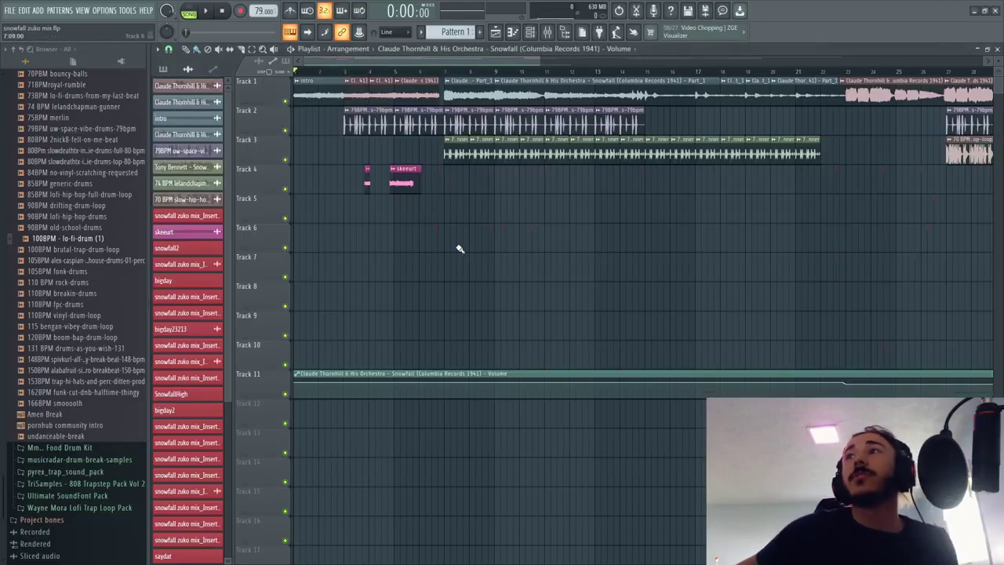
Step: Bring the whole arrangement into view, clear the two short clips from Track 4 and play the song
scroll(448, 227, "down", 4)
left_click(204, 12)
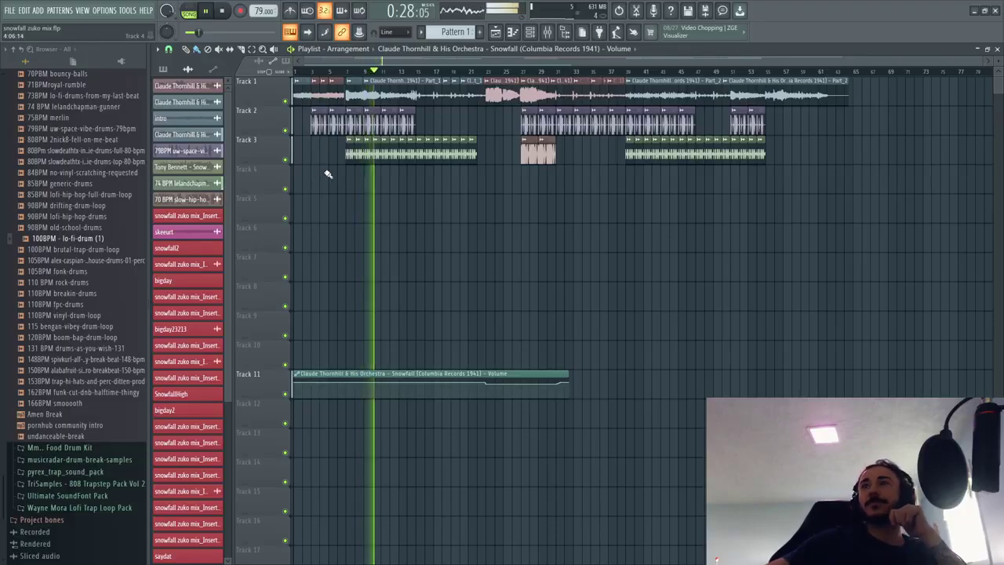
left_click(10, 11)
mouse_move(37, 10)
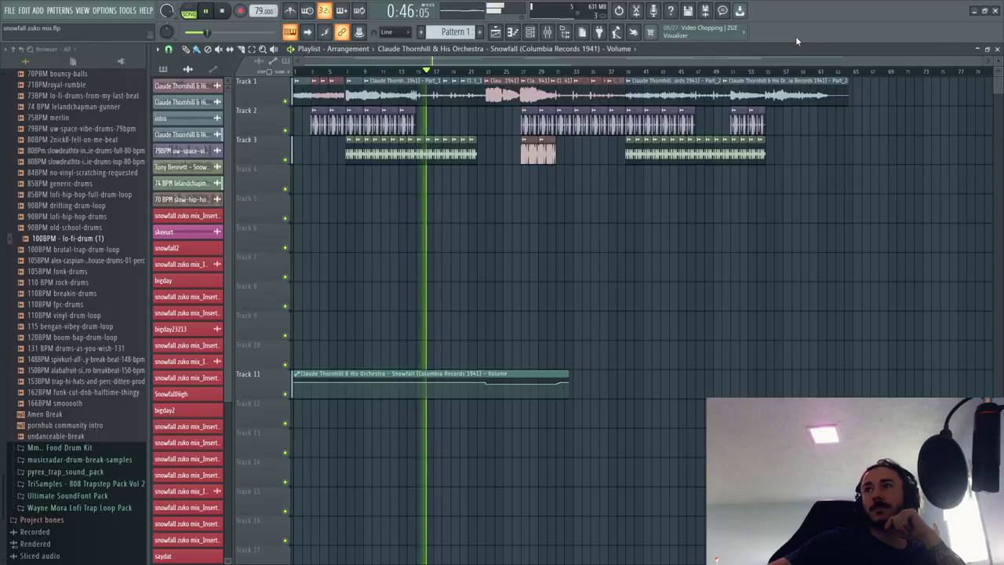
Step: Add EchoBoy to effect slot 3 of mixer track 4, the 74 BPM lelandchapman-gunner drum track
left_click(535, 36)
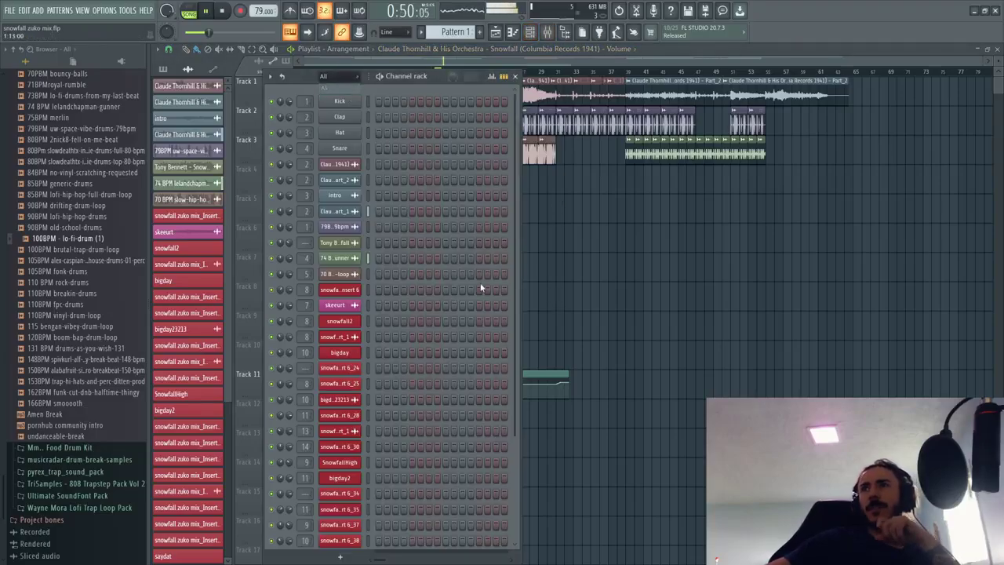
left_click(547, 31)
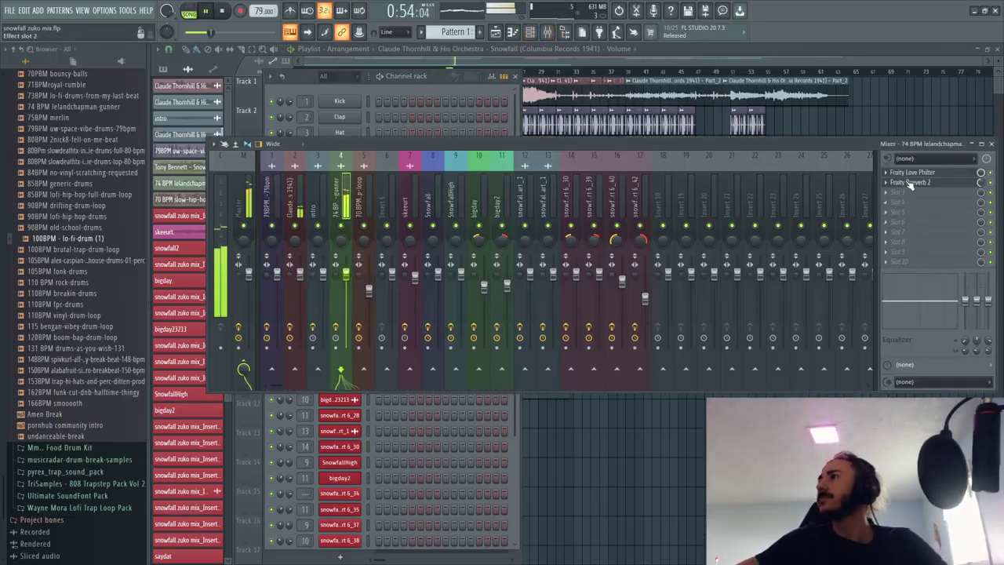
left_click(898, 192)
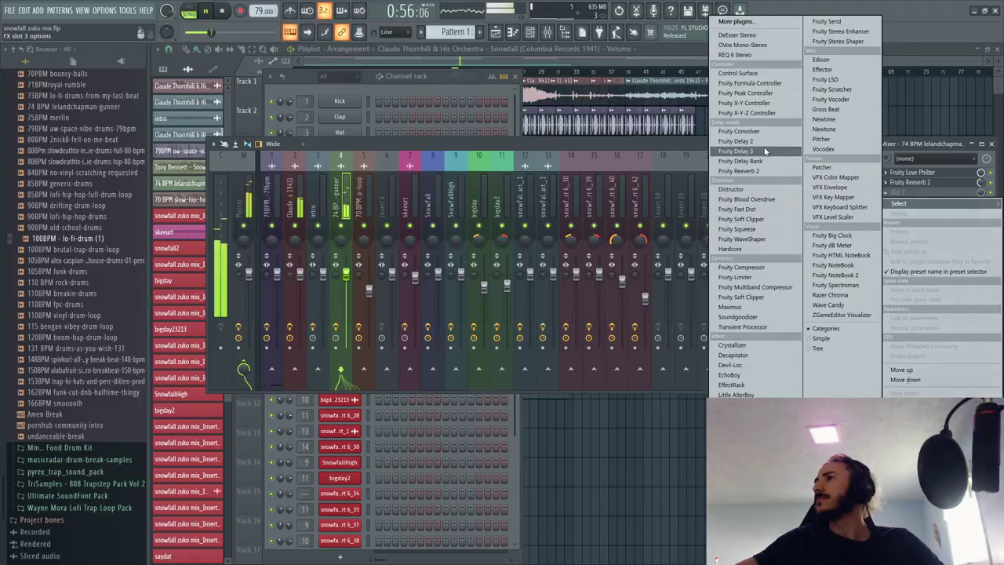
left_click(730, 375)
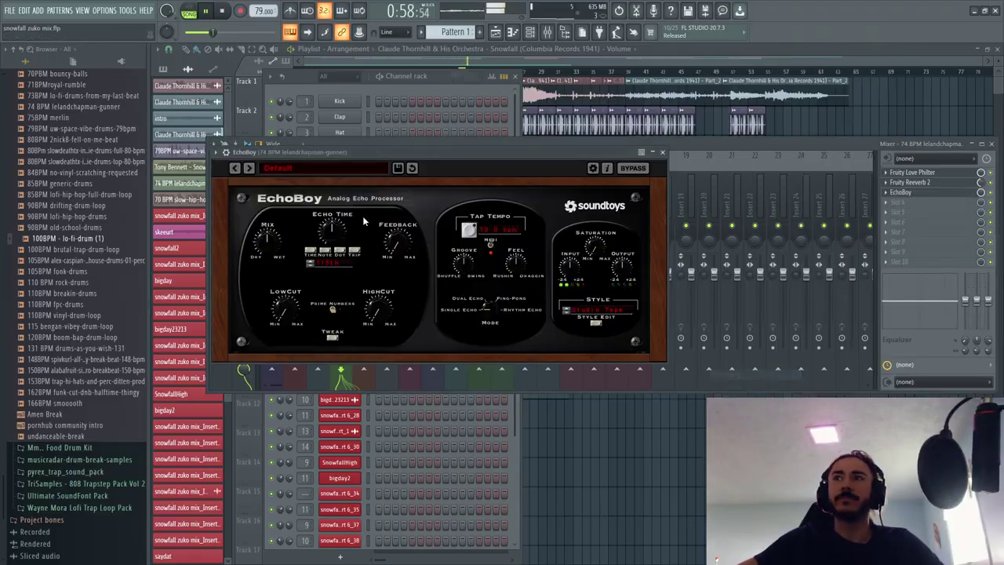
Step: Try the Rhythmic presets Military Spit and Ping FAT Pong in EchoBoy while the song plays
left_click(282, 166)
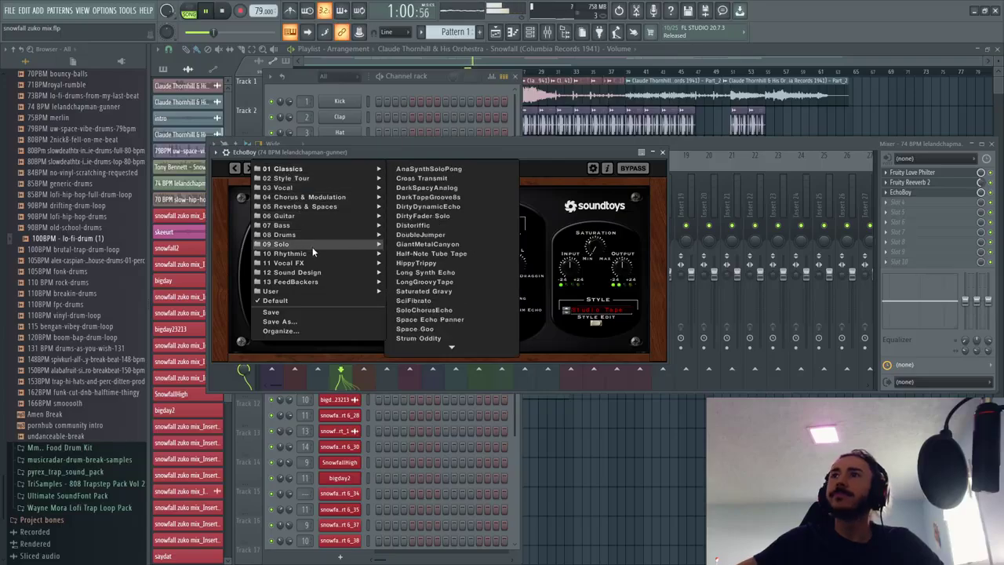
mouse_move(313, 253)
left_click(416, 262)
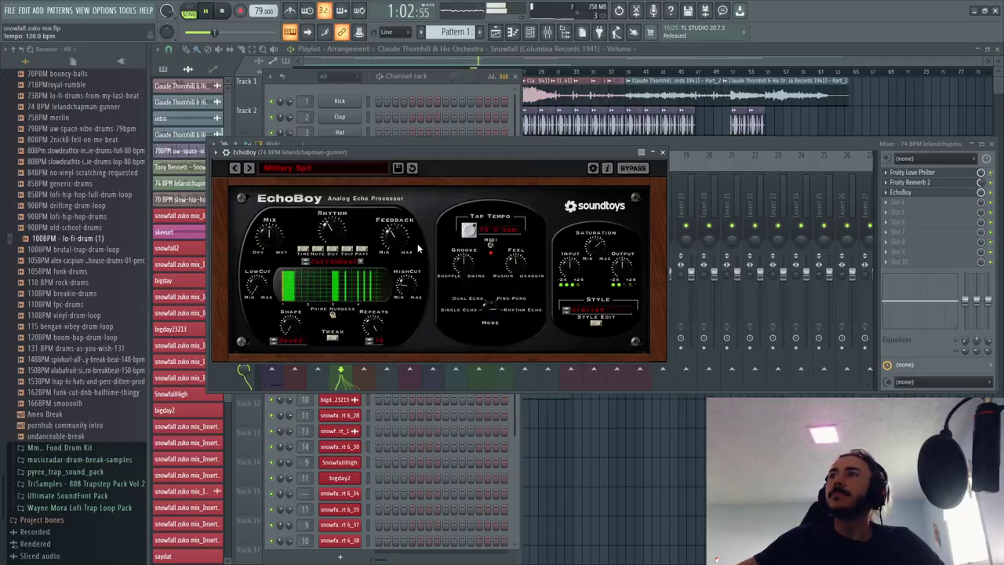
left_click(295, 173)
mouse_move(313, 253)
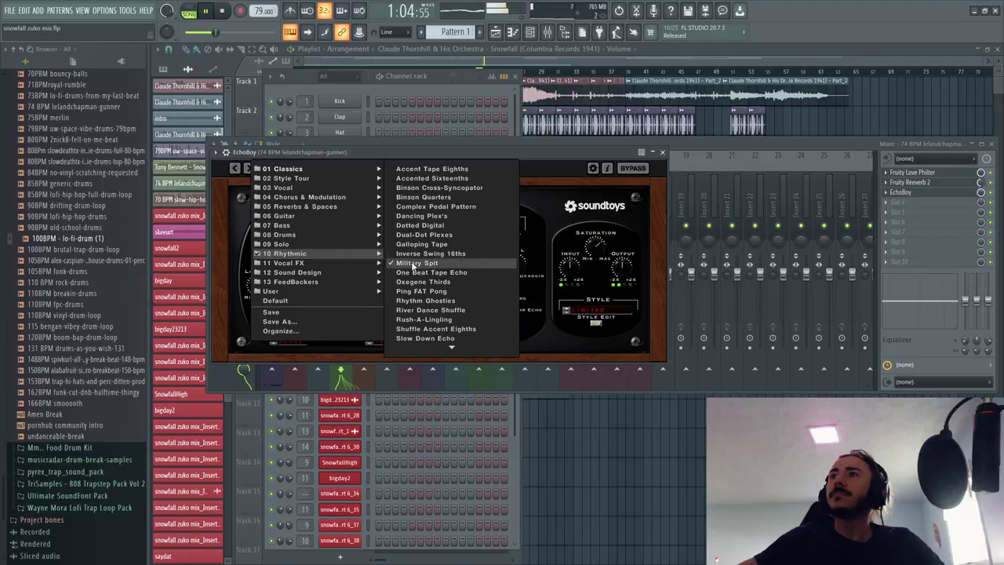
left_click(439, 292)
left_click(292, 171)
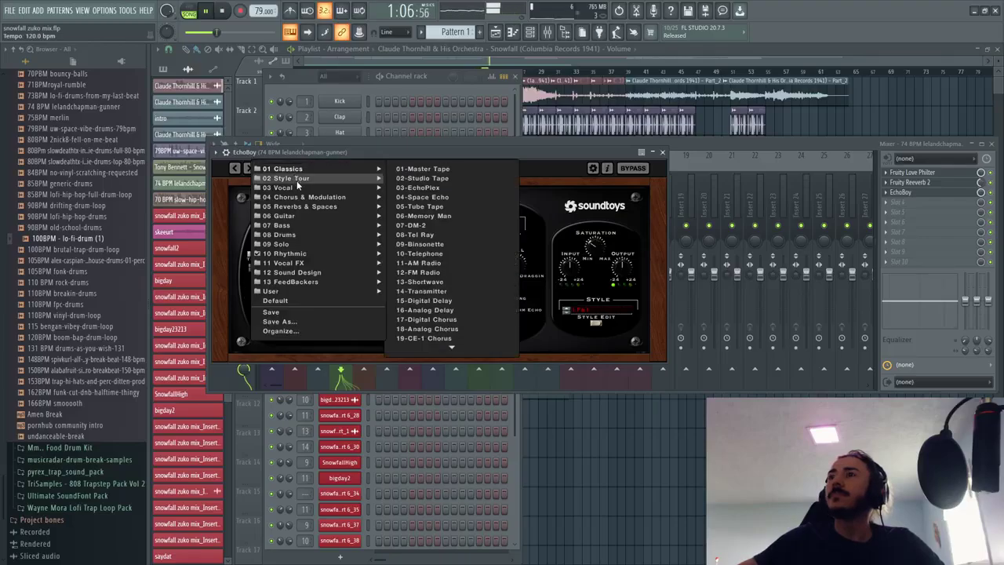
Step: Replay the song from an earlier bar and load the Living Room preset in EchoBoy on mixer track 4
left_click(510, 48)
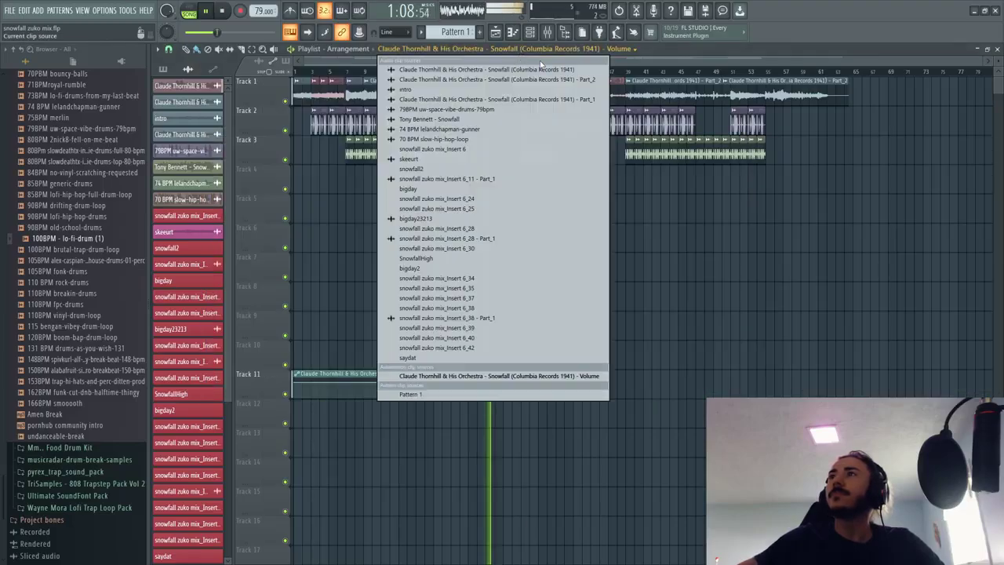
left_click(553, 48)
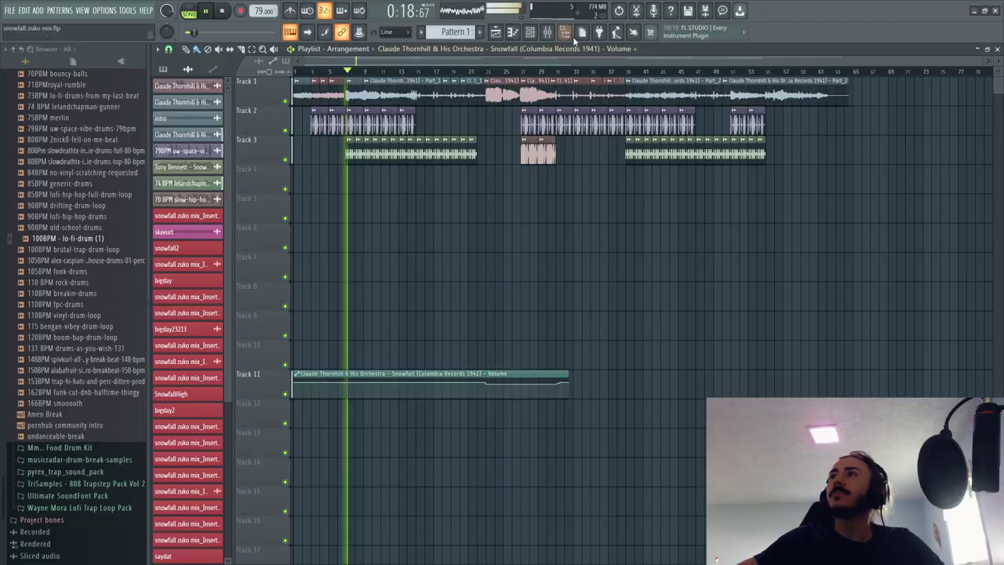
left_click(549, 32)
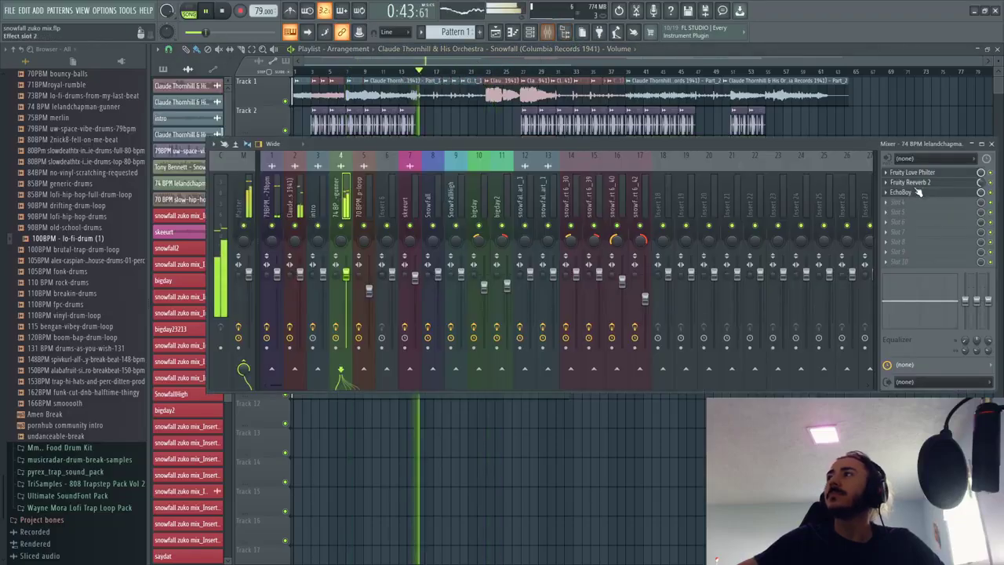
left_click(902, 192)
left_click(293, 171)
mouse_move(320, 216)
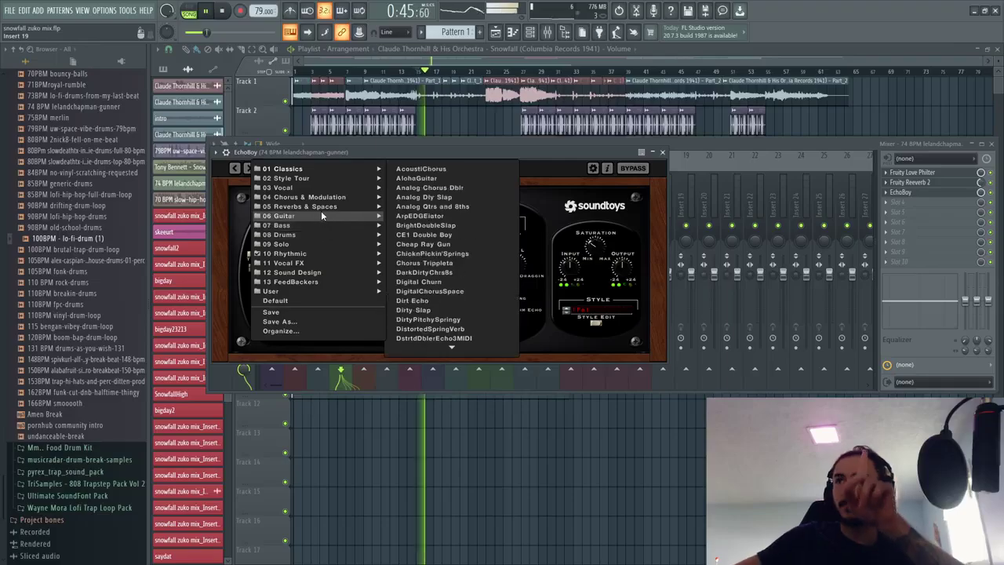
left_click(427, 263)
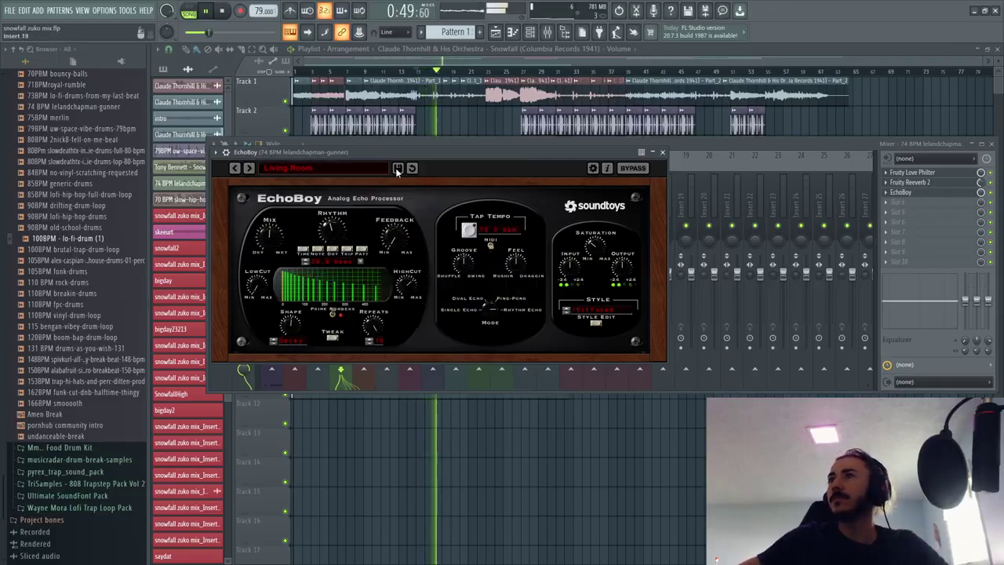
key("Escape")
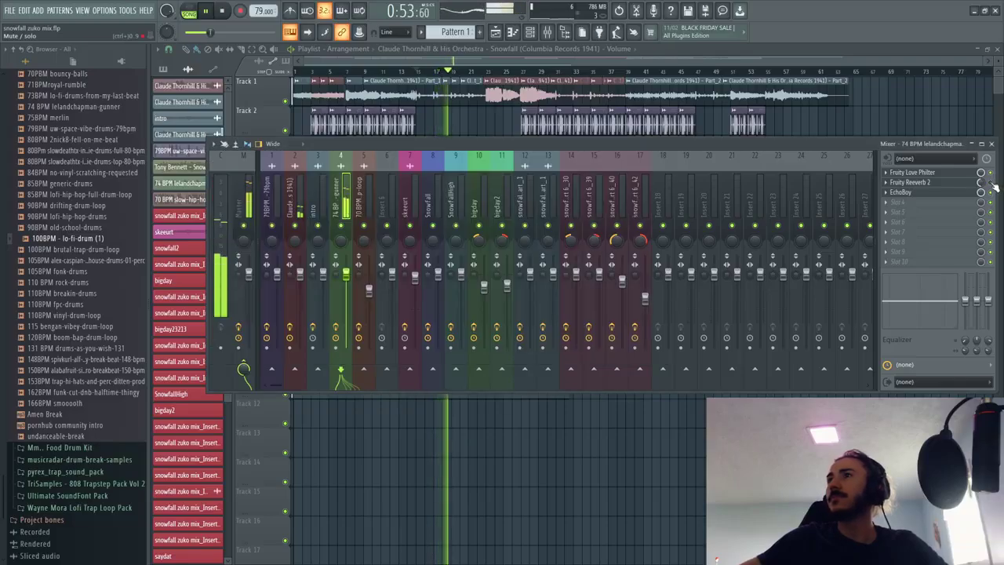
Step: Move Fruity Reeverb 2 below EchoBoy in the effect chain of mixer track 4 and return to the playlist
left_click(886, 182)
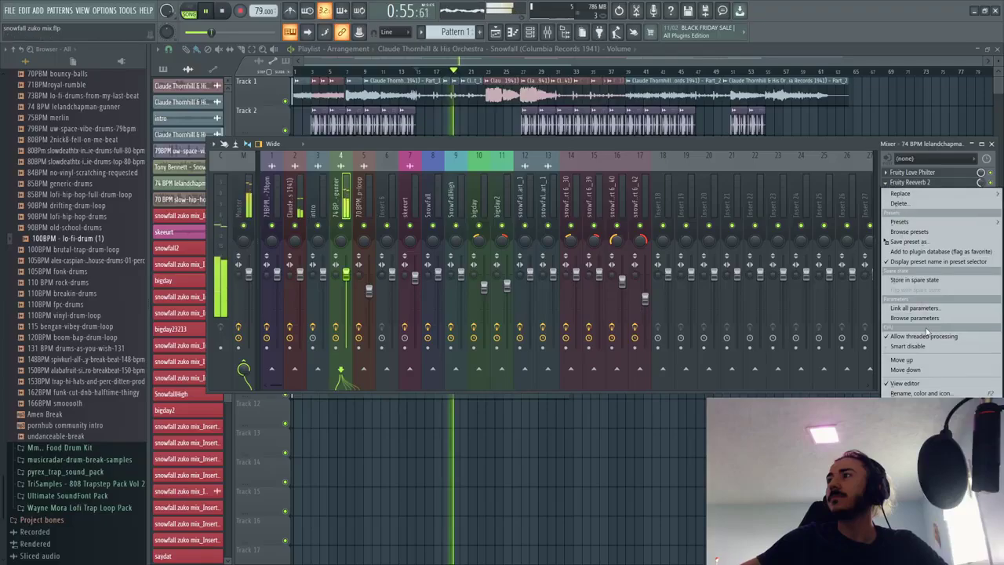
left_click(927, 373)
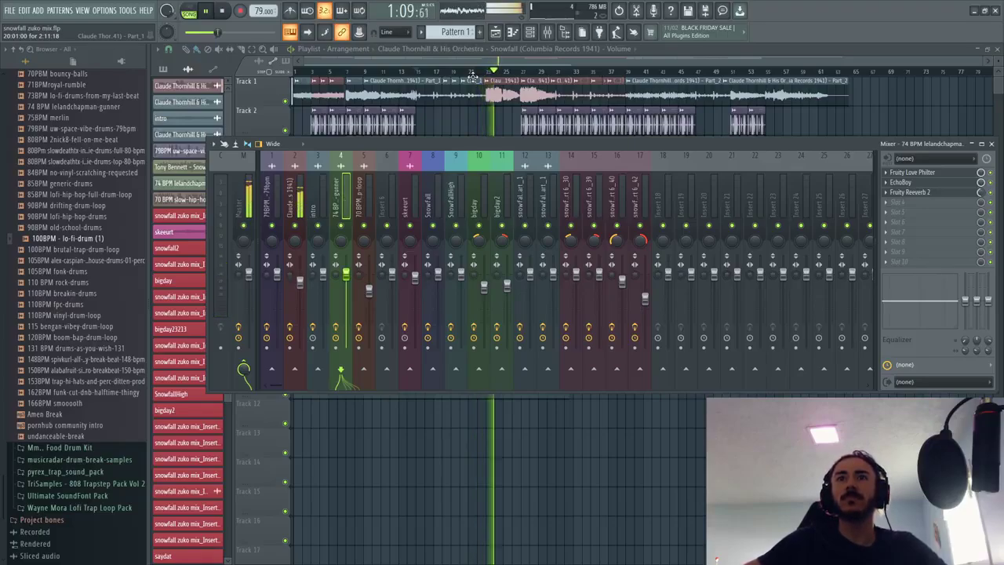
left_click(531, 31)
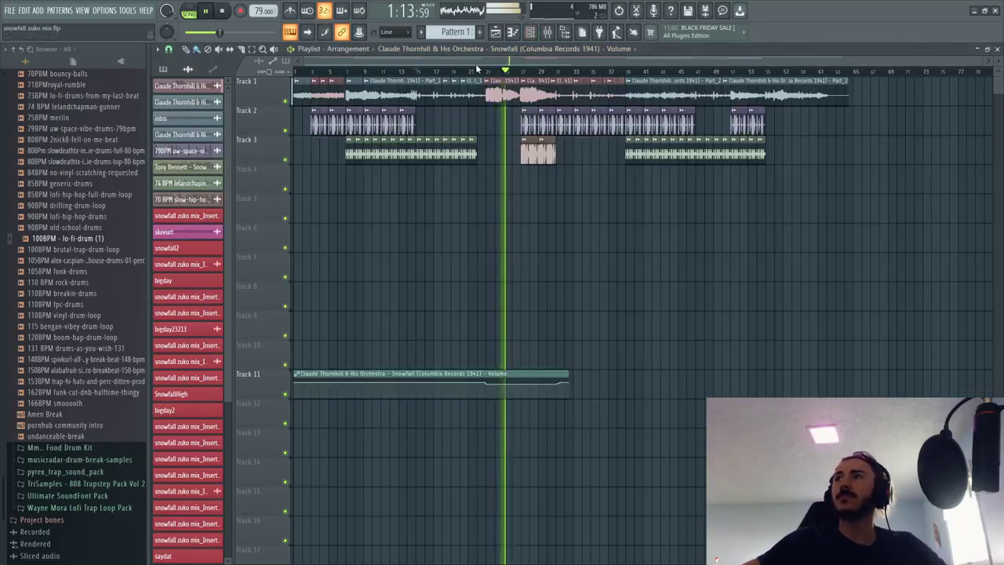
Step: Check the mixer levels and examine the arrangement around bars 27 to 39 while the song plays
left_click(547, 31)
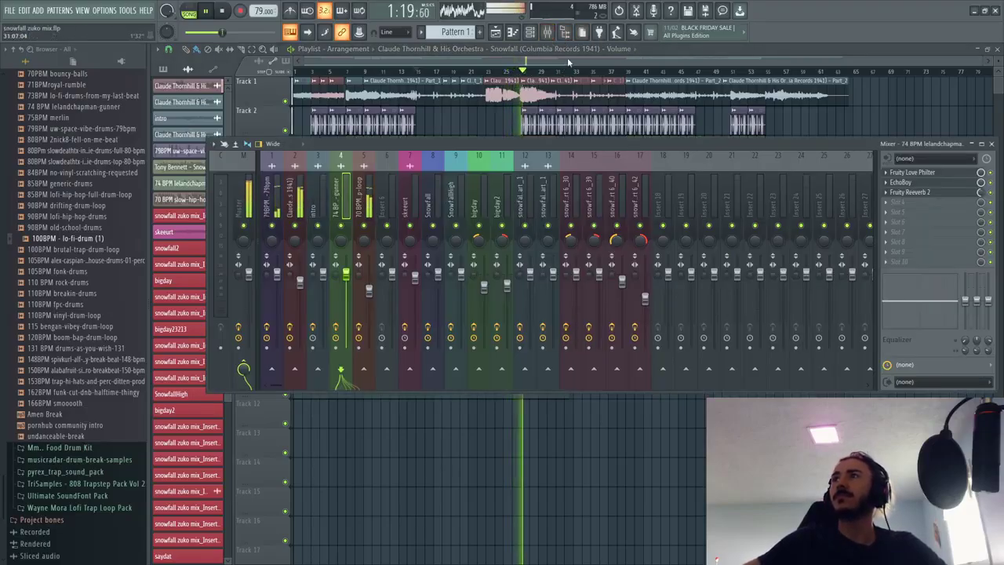
key("F9")
scroll(528, 179, "up", 5)
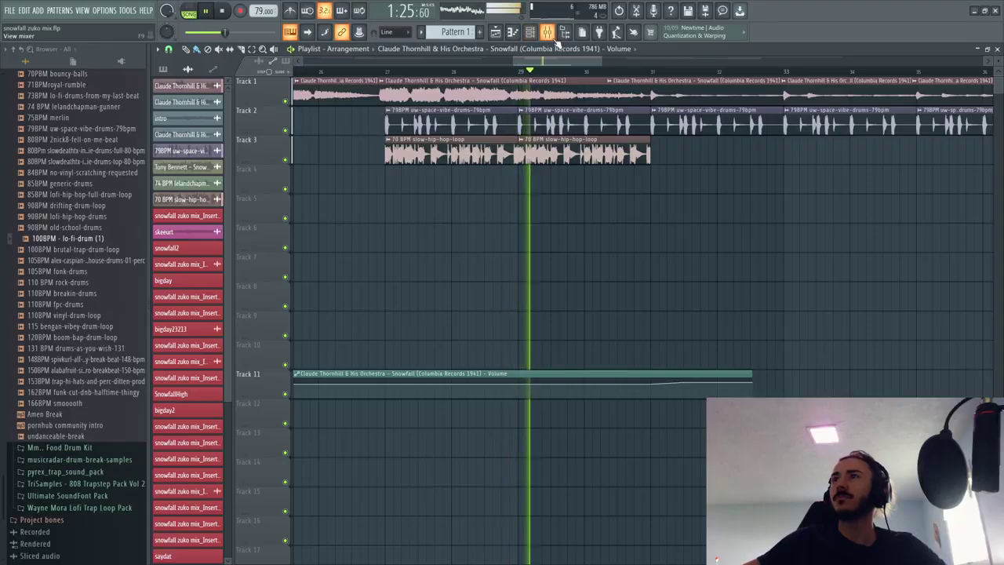
scroll(604, 104, "down", 4)
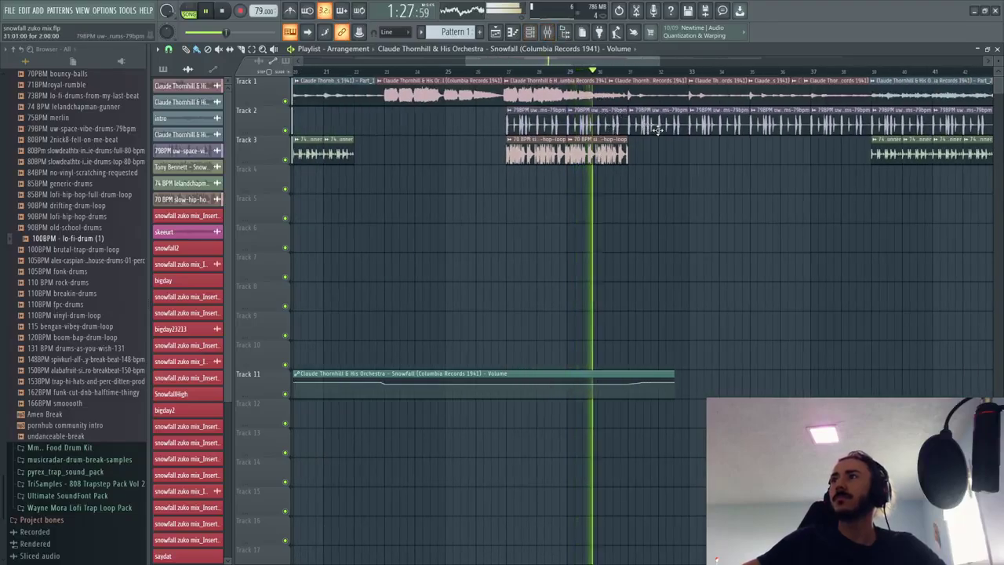
scroll(589, 87, "down", 2)
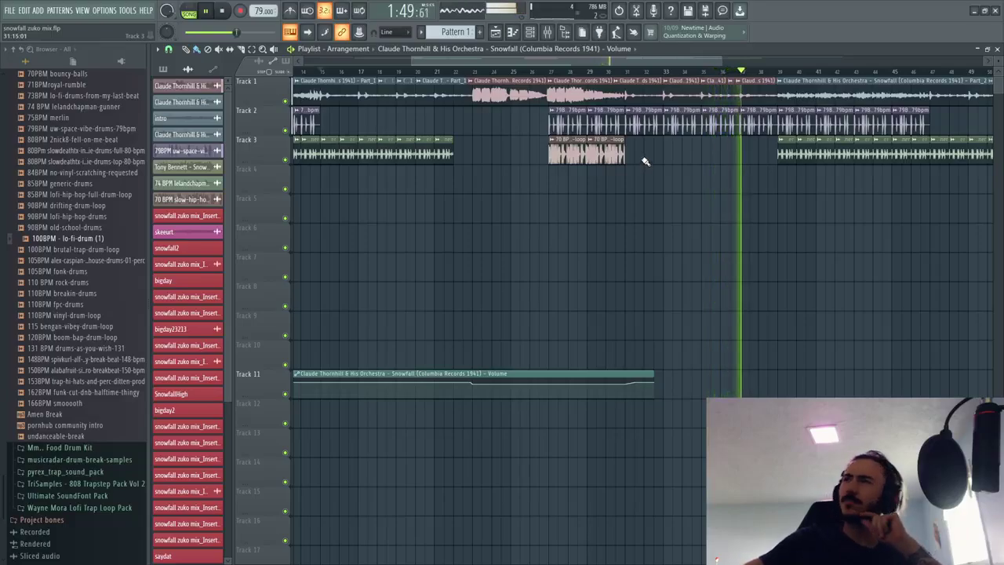
Step: Listen through the rest of the Snowfall arrangement, viewing the whole song, and stop playback
key("alt+f")
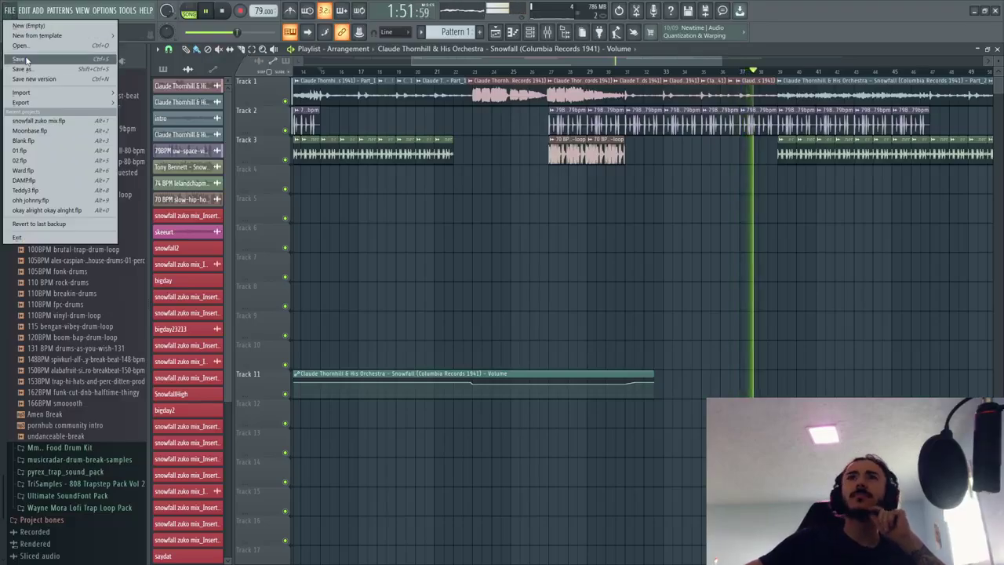
key("Escape")
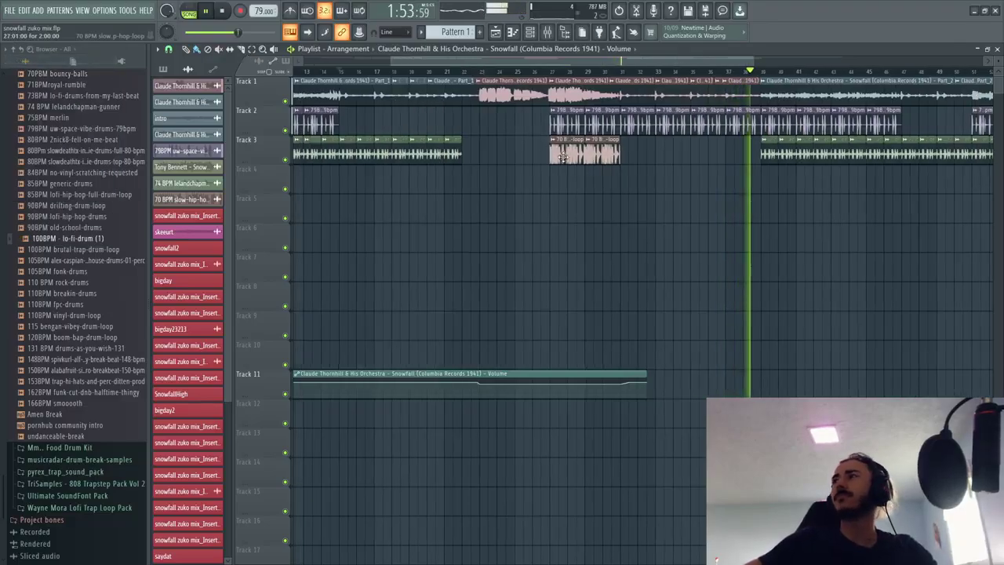
scroll(474, 72, "down", 5)
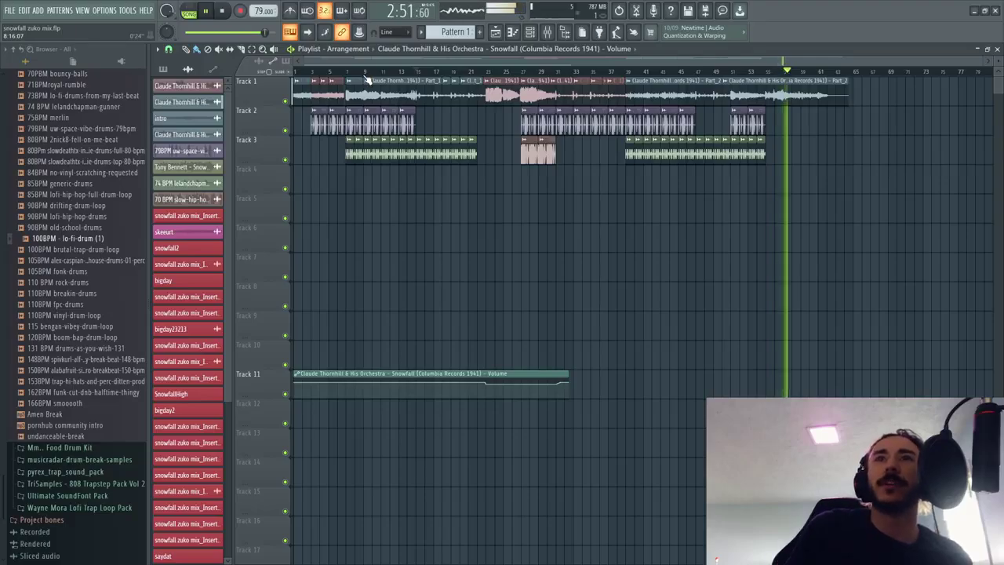
left_click(222, 11)
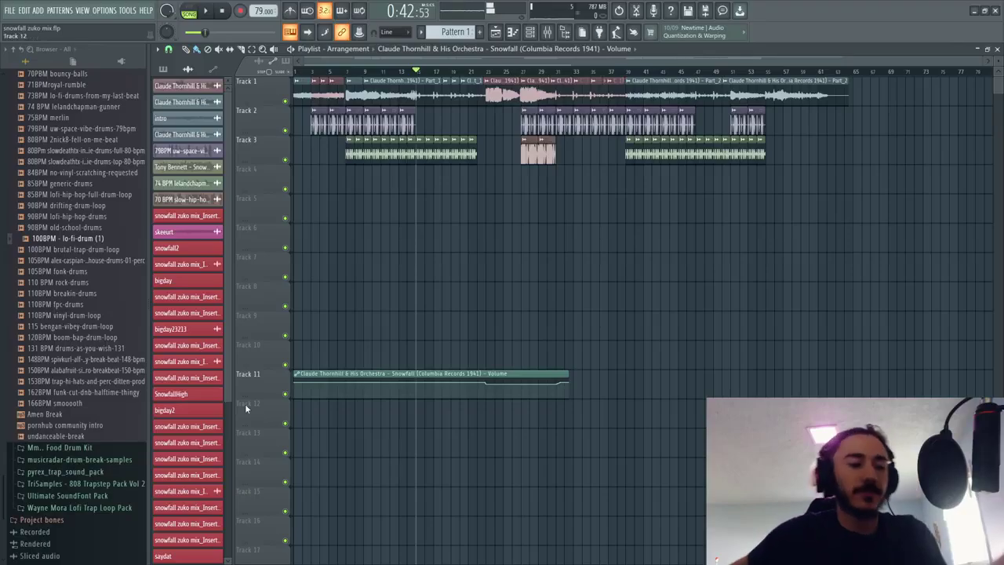
Step: Switch to YouTube in Chrome and search for "sweden but in moonbase alpha"
key("super")
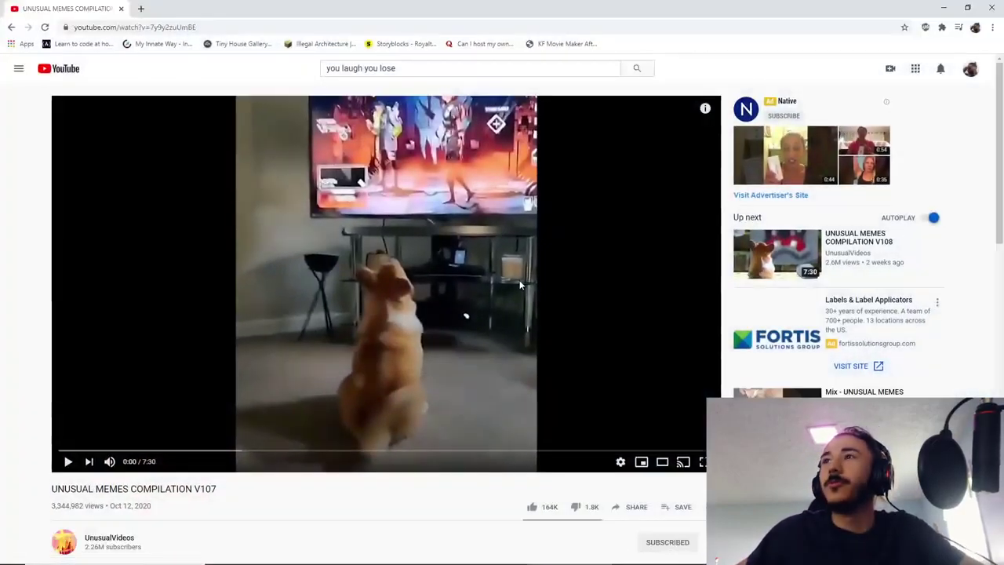
triple_click(357, 68)
type("swed")
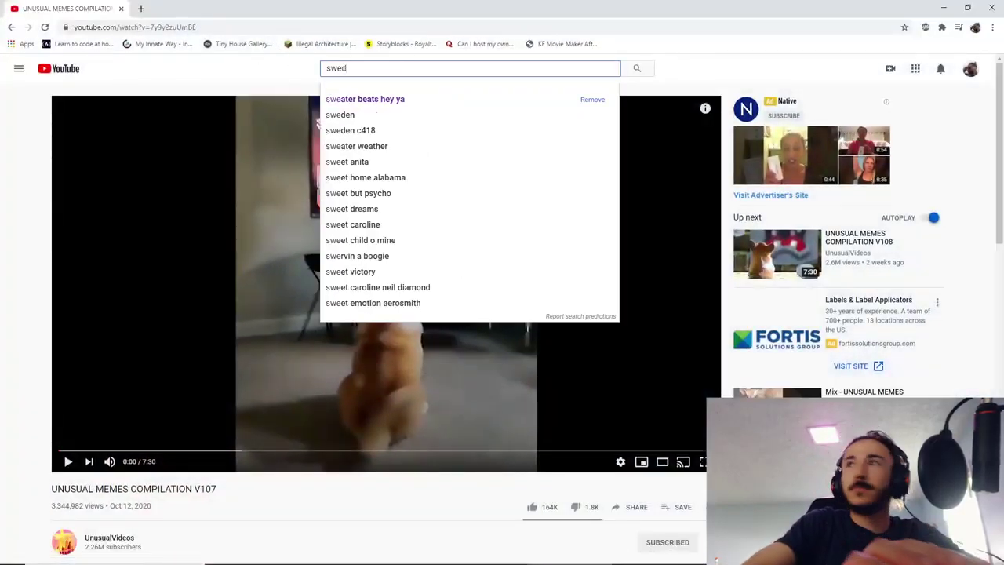
type("en but in moonbase alpha")
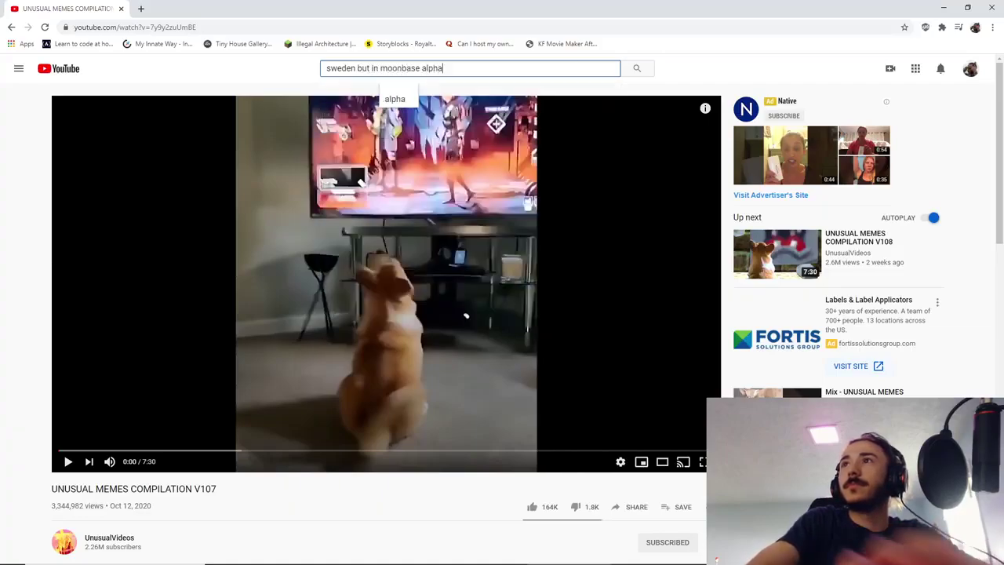
key("Return")
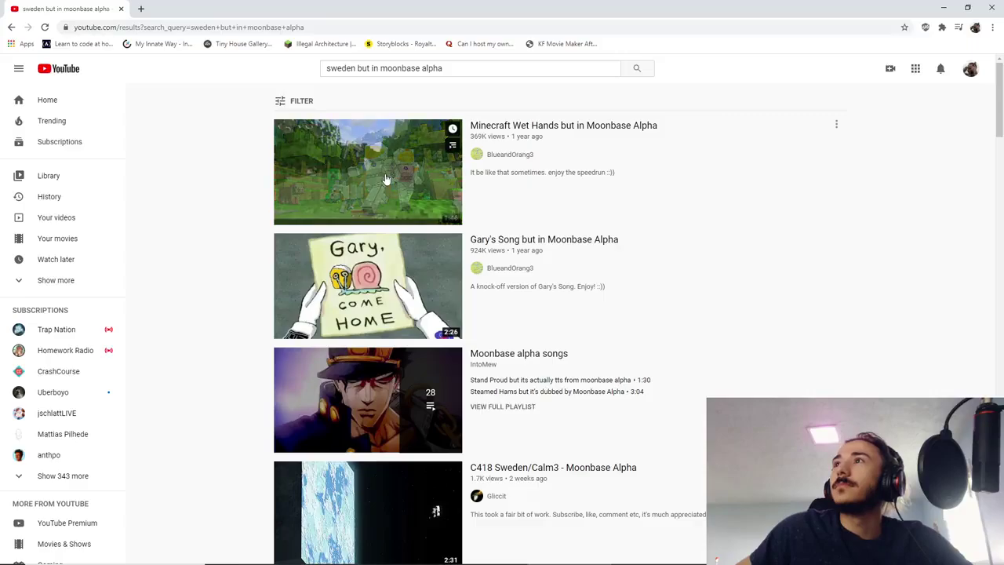
Step: Watch part of Minecraft Wet Hands but in Moonbase Alpha, pause it and return to FL Studio
left_click(386, 179)
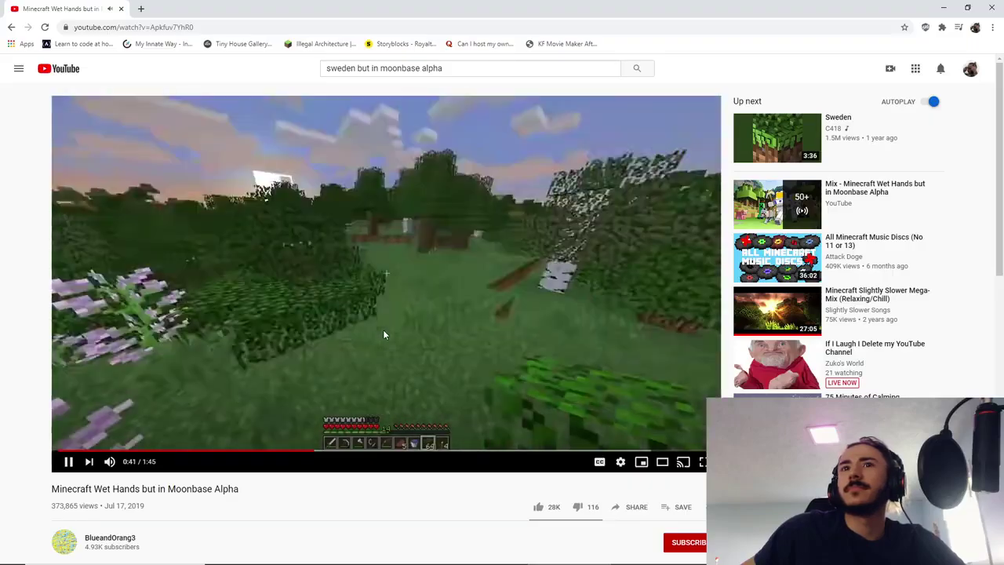
key("space")
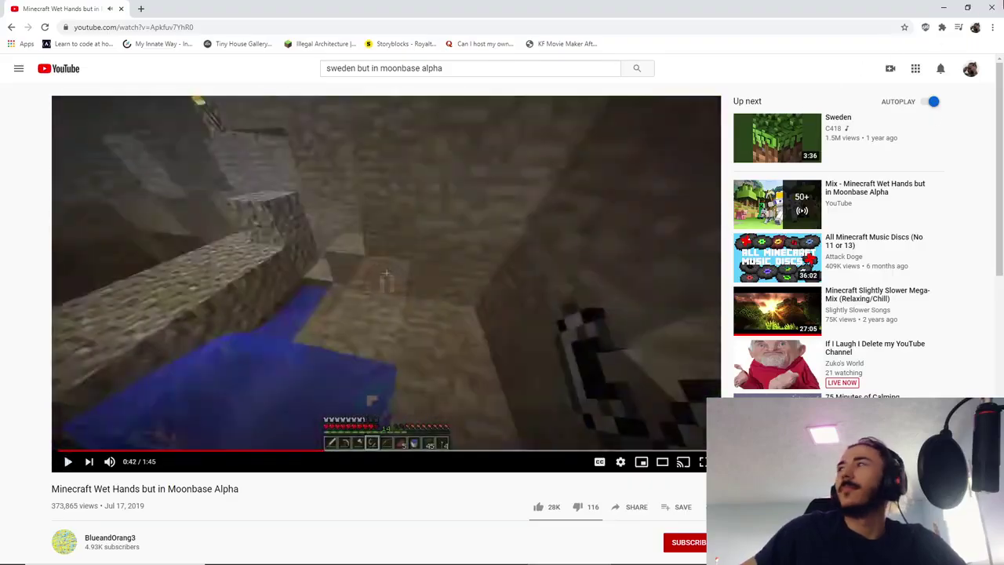
left_click(995, 6)
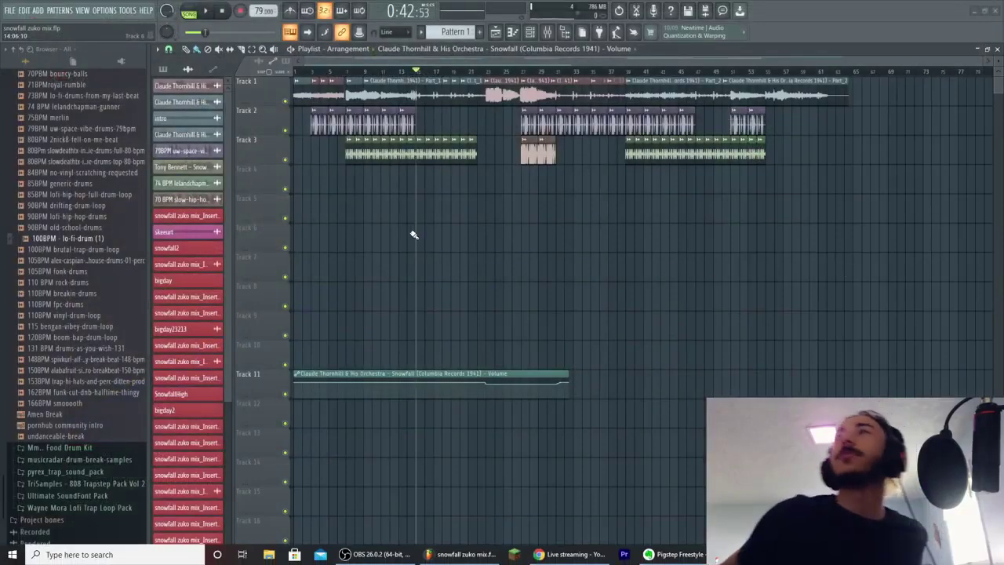
Step: Play the song briefly from bar 23, select mixer track 2 to check its effects, and return to the playlist
left_click(486, 72)
key("space")
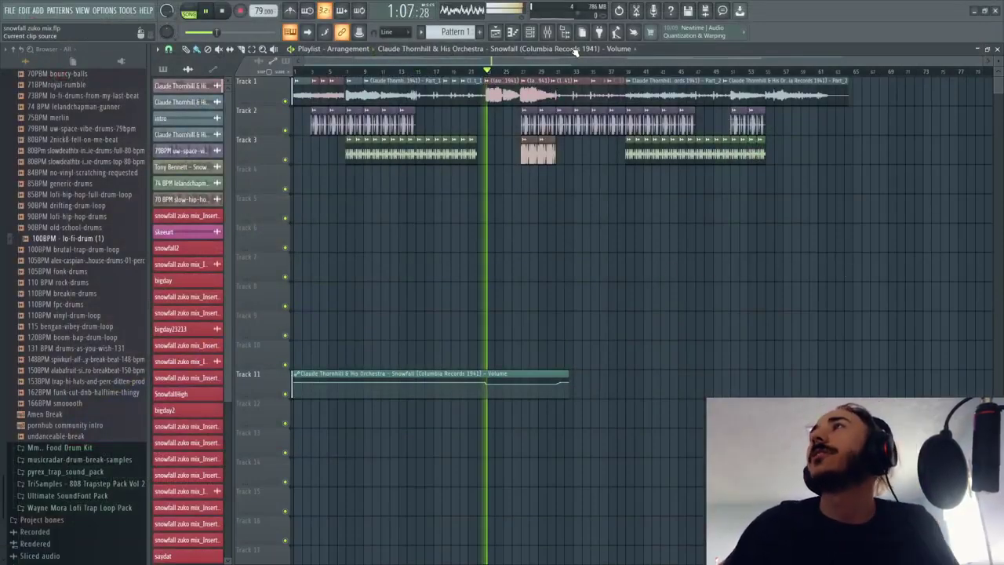
key("F9")
key("Left")
key("Left")
key("space")
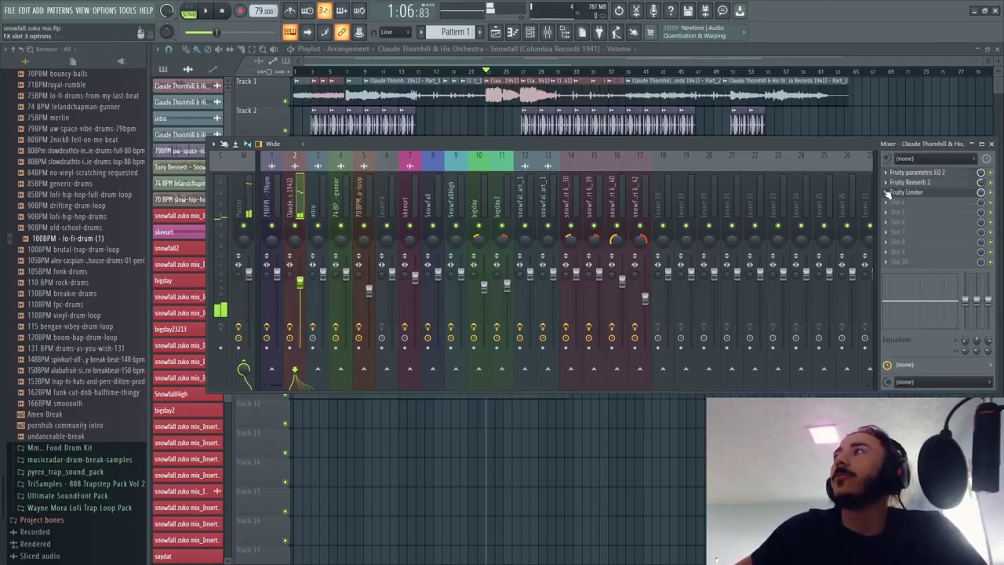
key("F9")
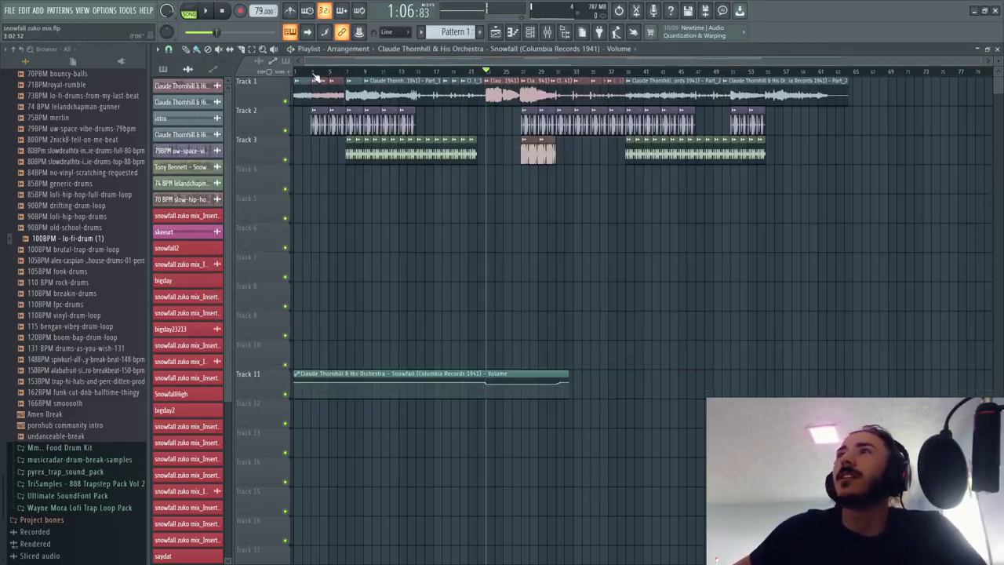
Step: Move Fruity Limiter down one slot on mixer track 2 and insert EchoBoy in slot 3
left_click(547, 31)
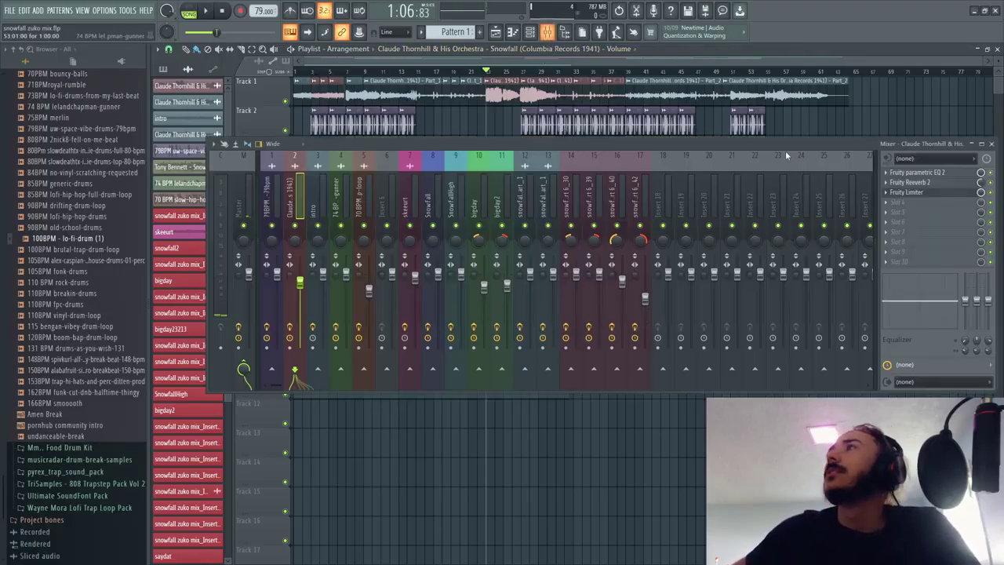
left_click(910, 182)
left_click(886, 196)
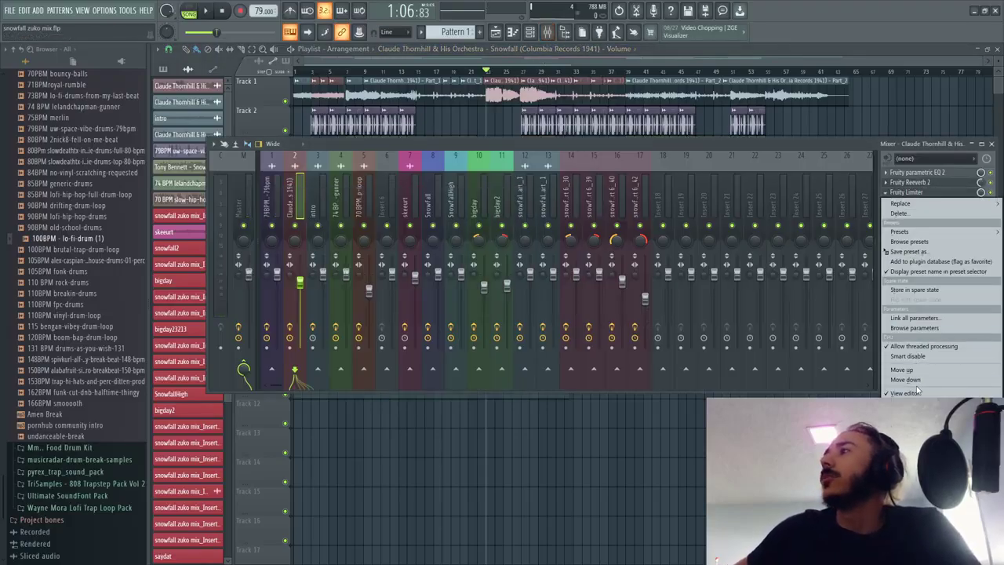
left_click(903, 380)
left_click(891, 192)
mouse_move(898, 203)
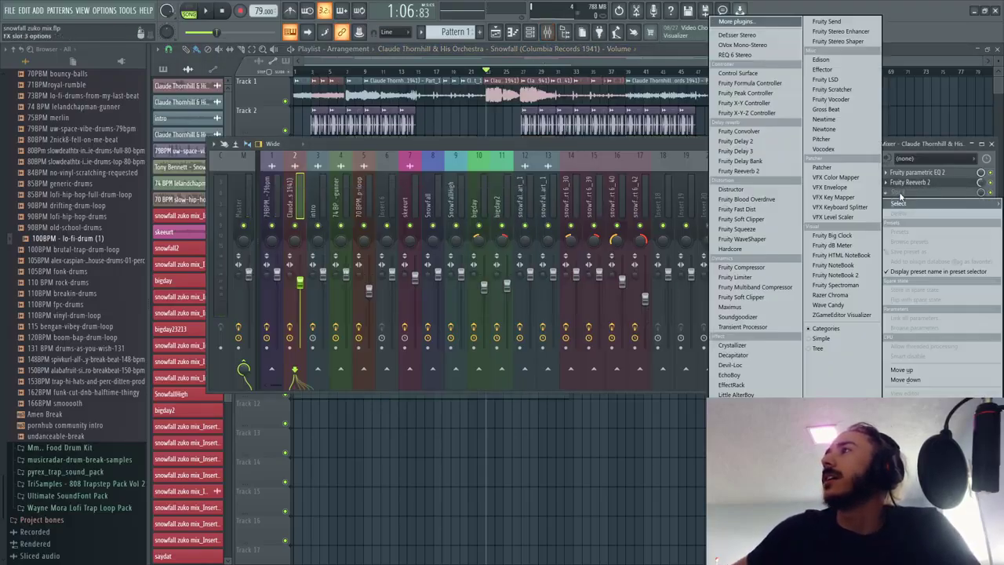
left_click(730, 375)
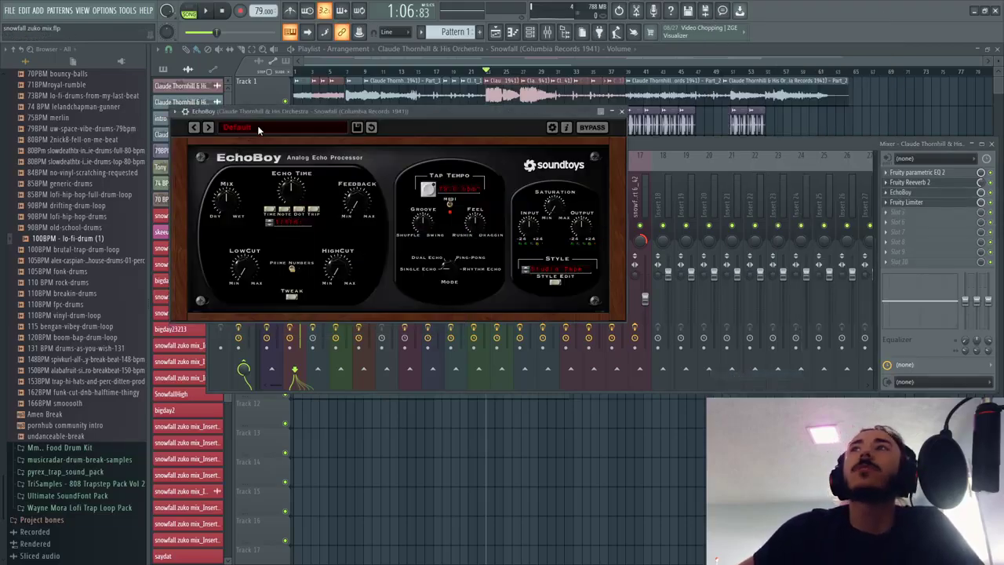
Step: Try the Rhythmic preset Dual-Dot Plexes in EchoBoy and play the song from bar 23
left_click(258, 128)
mouse_move(271, 212)
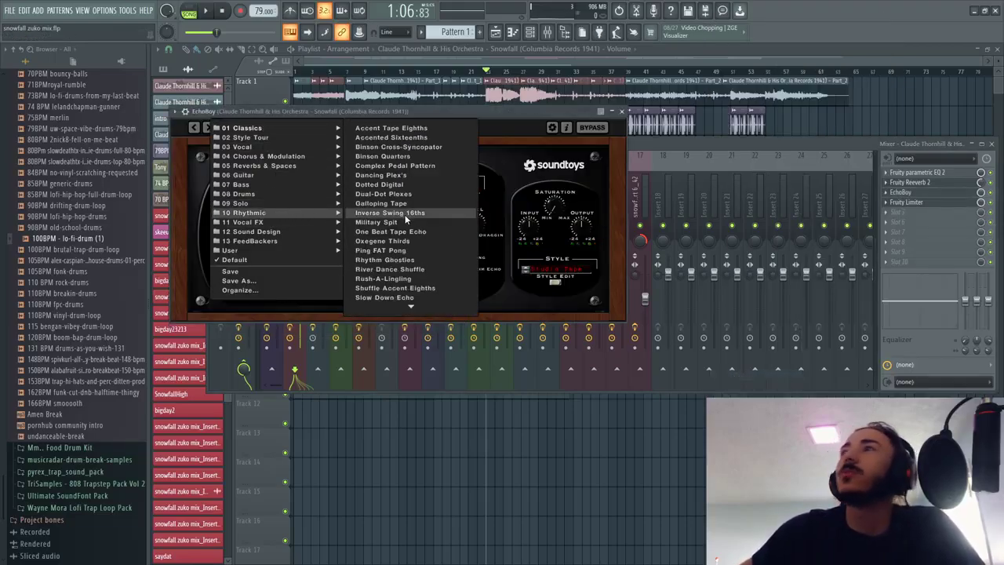
left_click(406, 193)
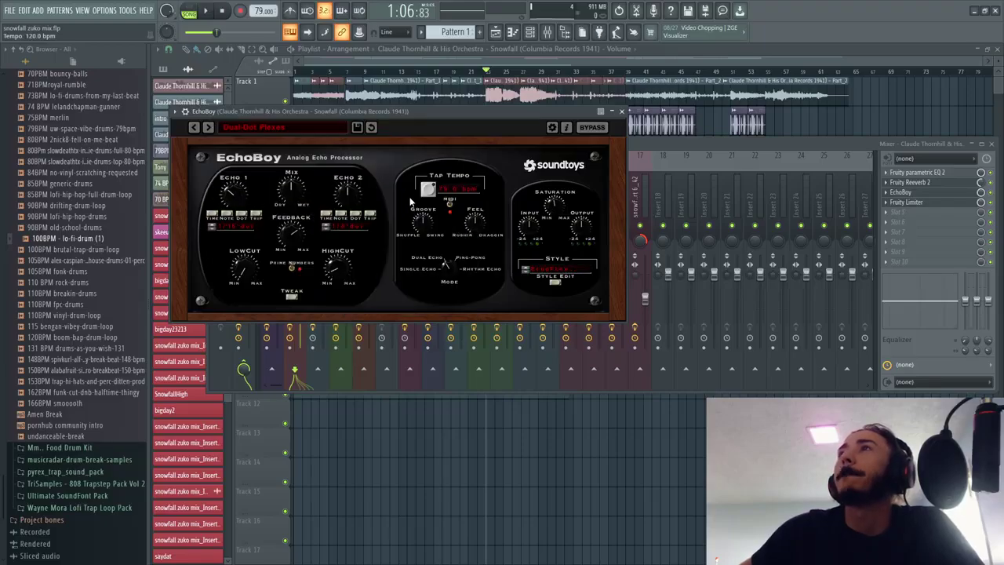
left_click(209, 12)
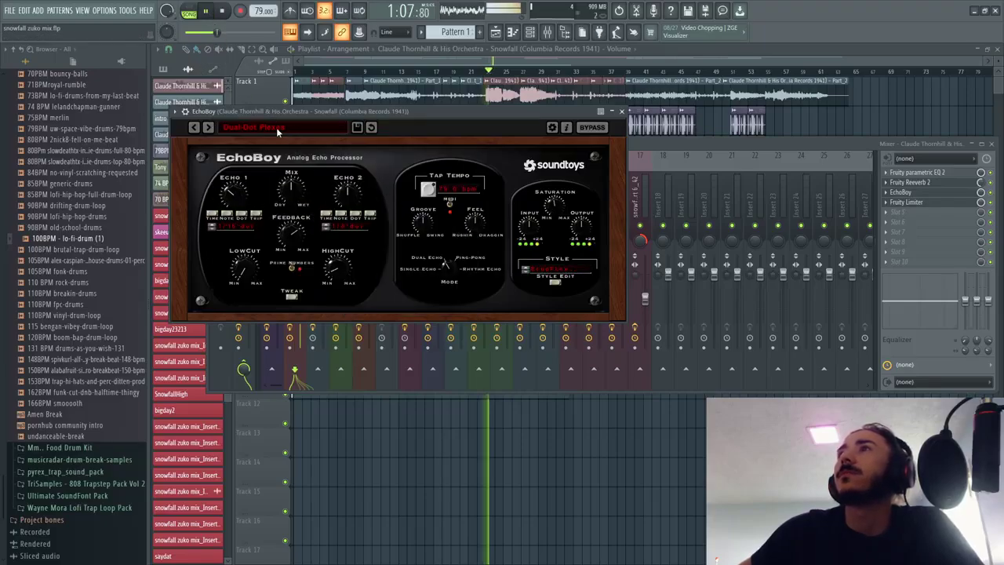
Step: Try EchoBoy at a 56% mix level and move Fruity Reeverb 2 below it on mixer track 2
left_click(994, 196)
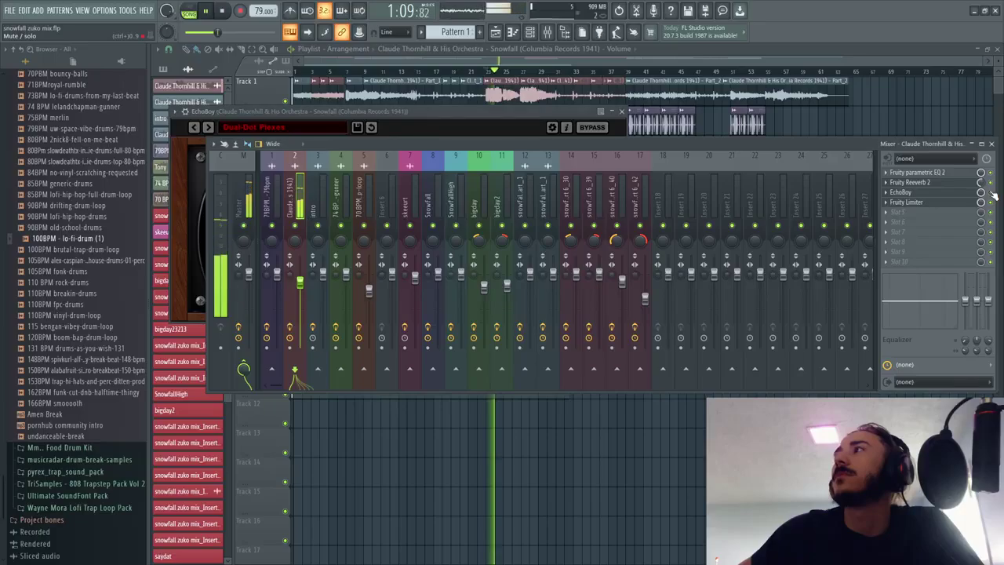
left_click_drag(981, 182, 981, 190)
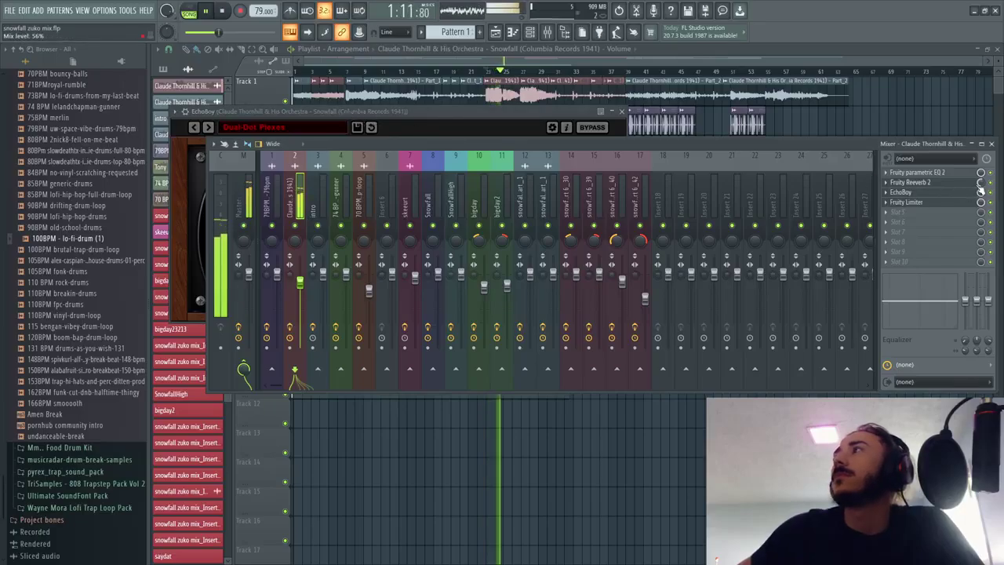
left_click(910, 182)
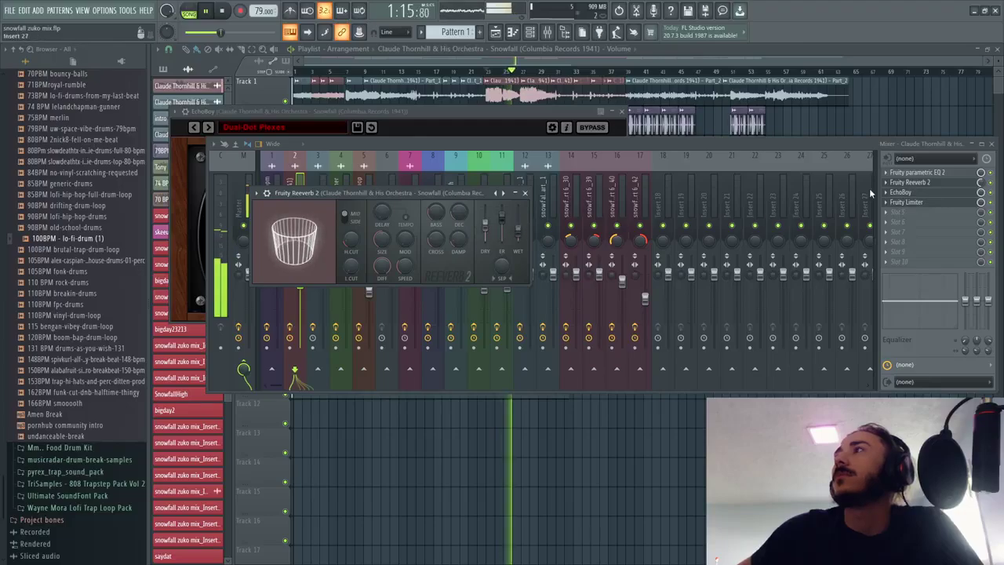
left_click(886, 182)
left_click(910, 371)
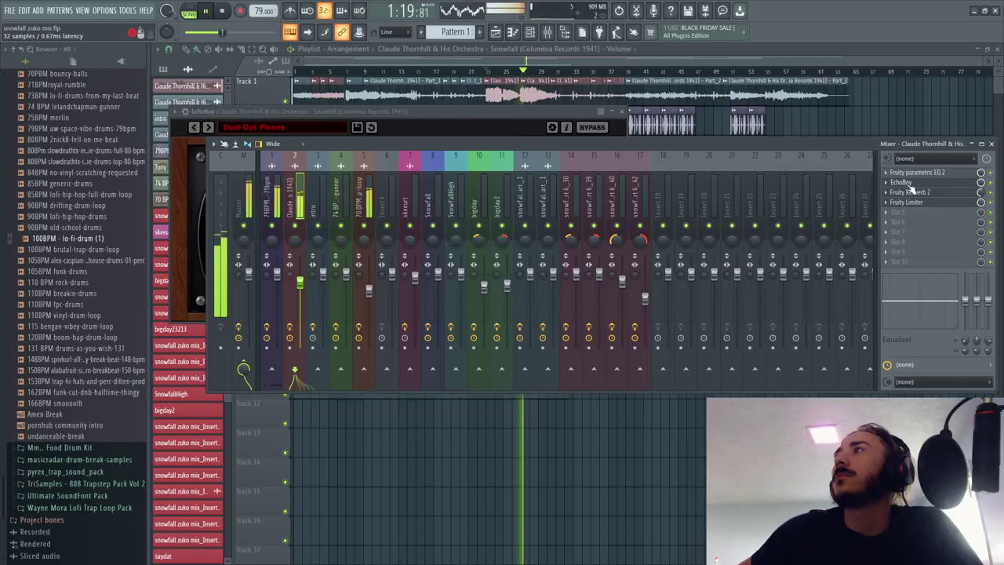
Step: Stop playback, load the Sound Design preset Broken Dream in EchoBoy and replay the song from bar 23
key("space")
left_click(285, 126)
left_click(280, 126)
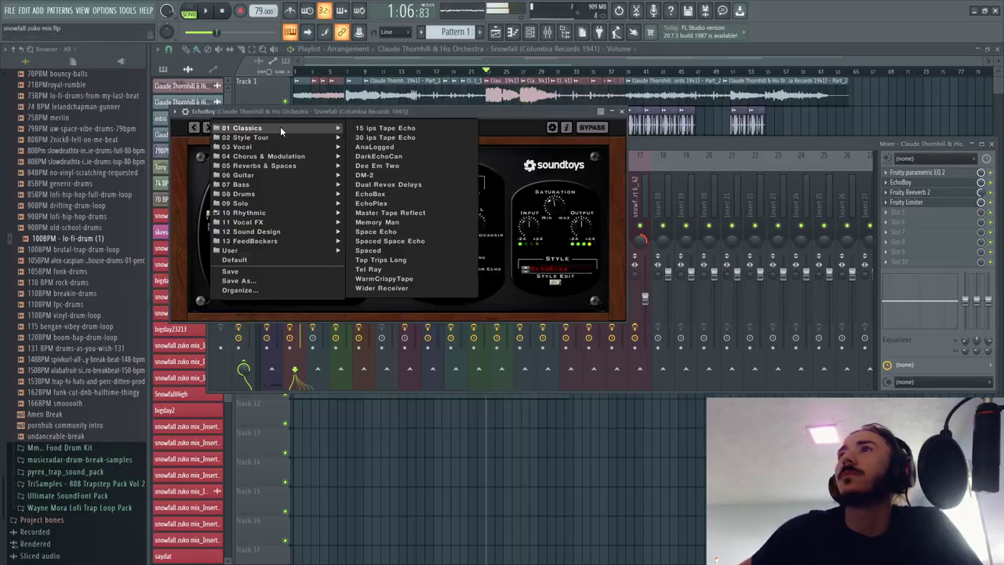
mouse_move(266, 212)
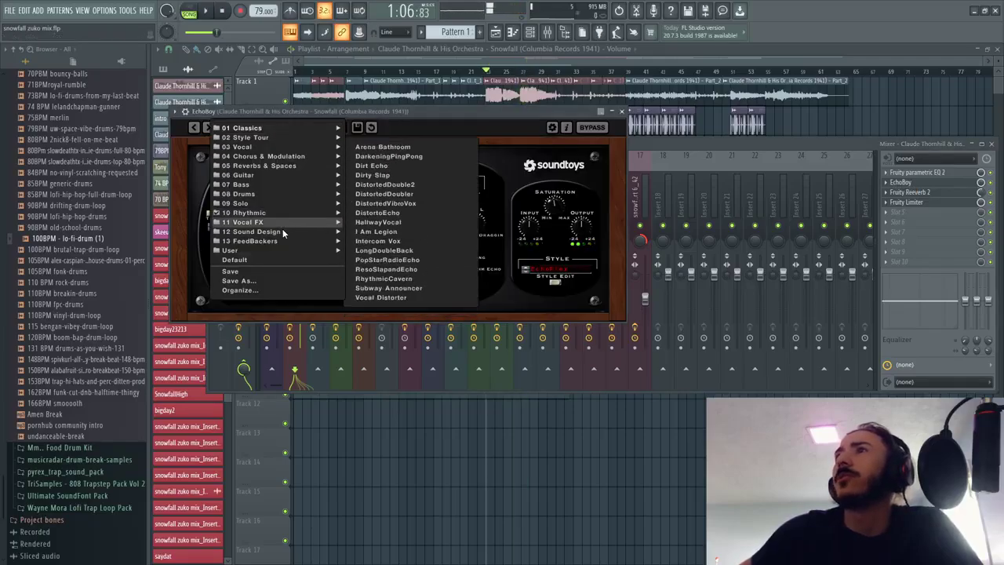
mouse_move(279, 231)
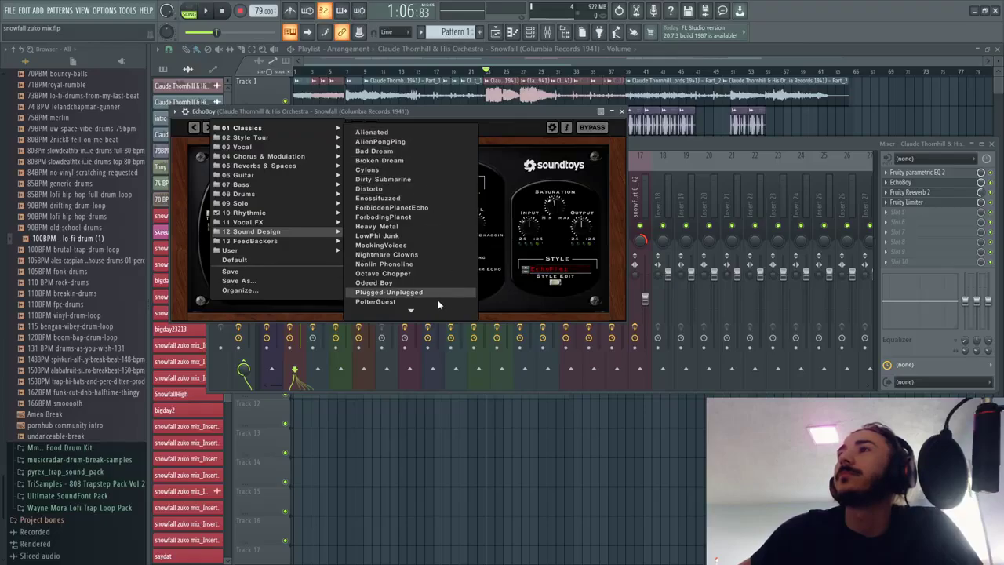
scroll(428, 217, "down", 2)
left_click(399, 151)
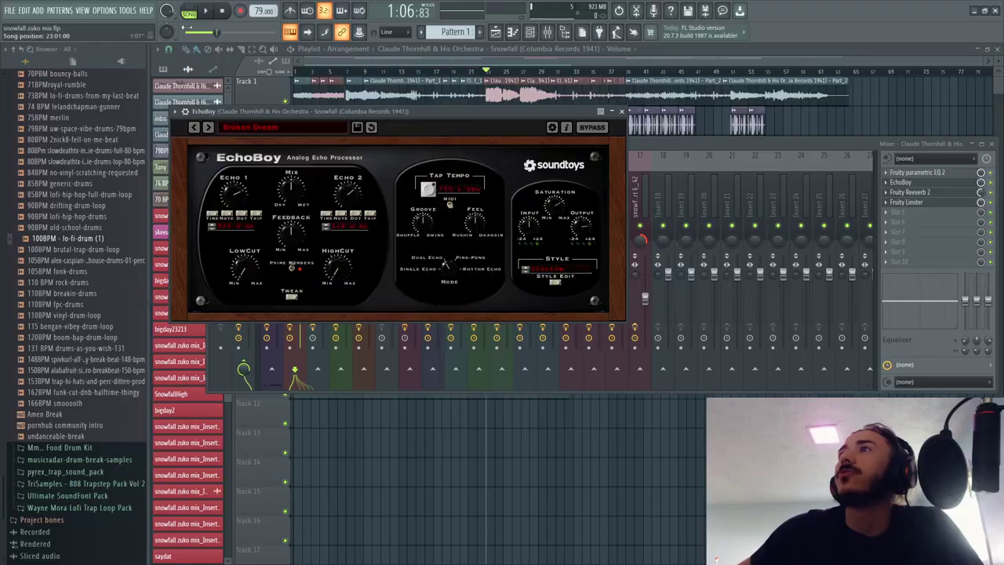
left_click(203, 12)
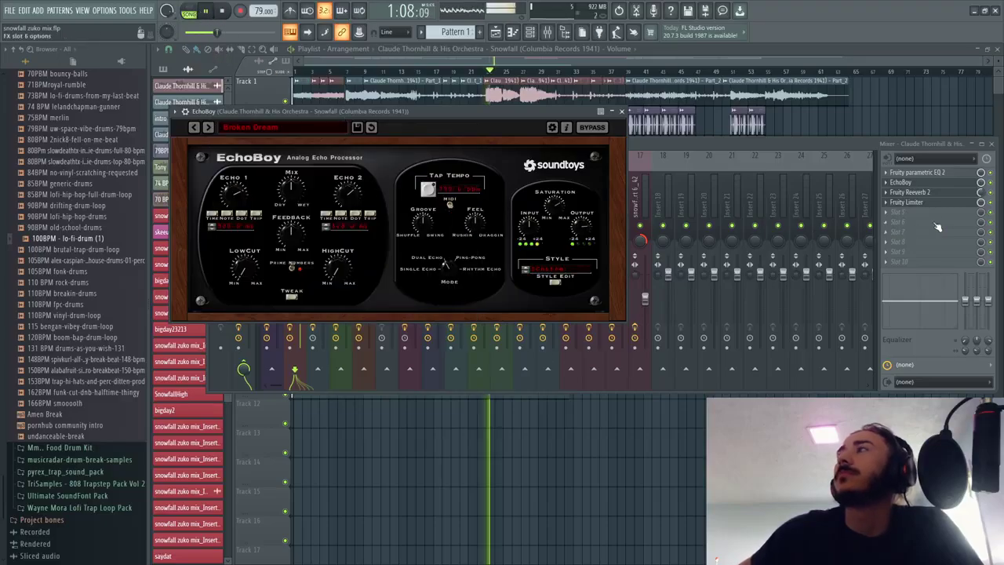
left_click(645, 153)
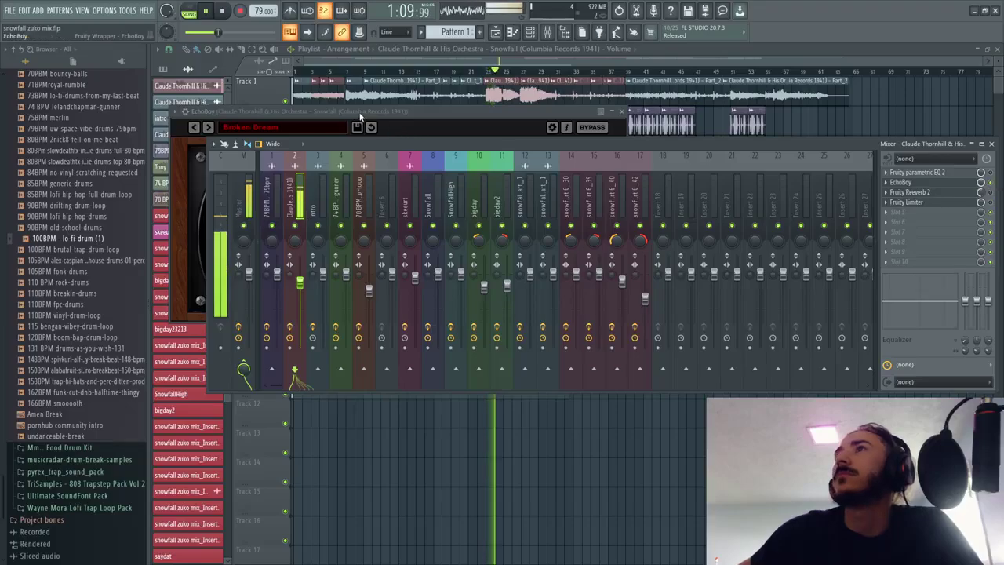
left_click(360, 114)
left_click(993, 204)
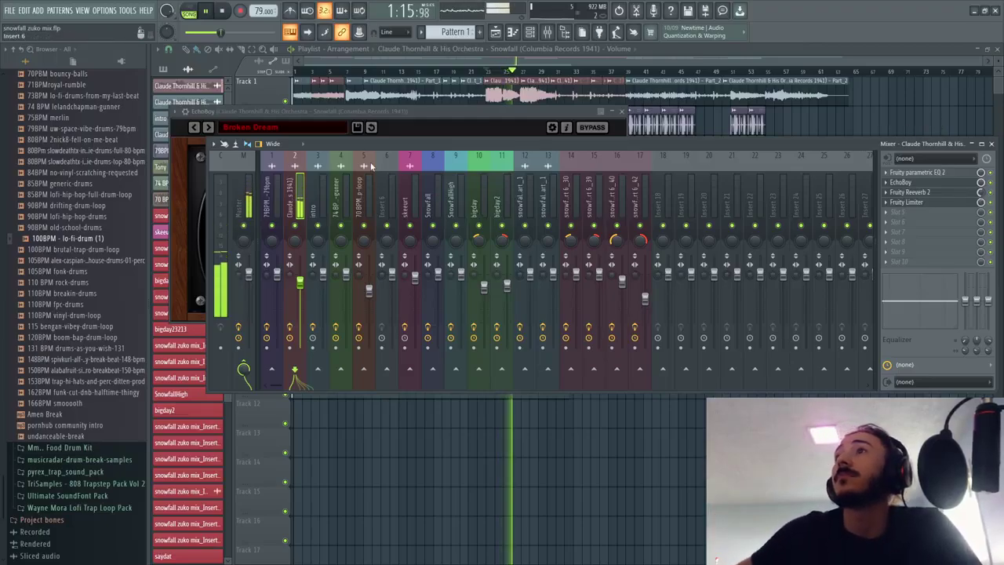
left_click(328, 111)
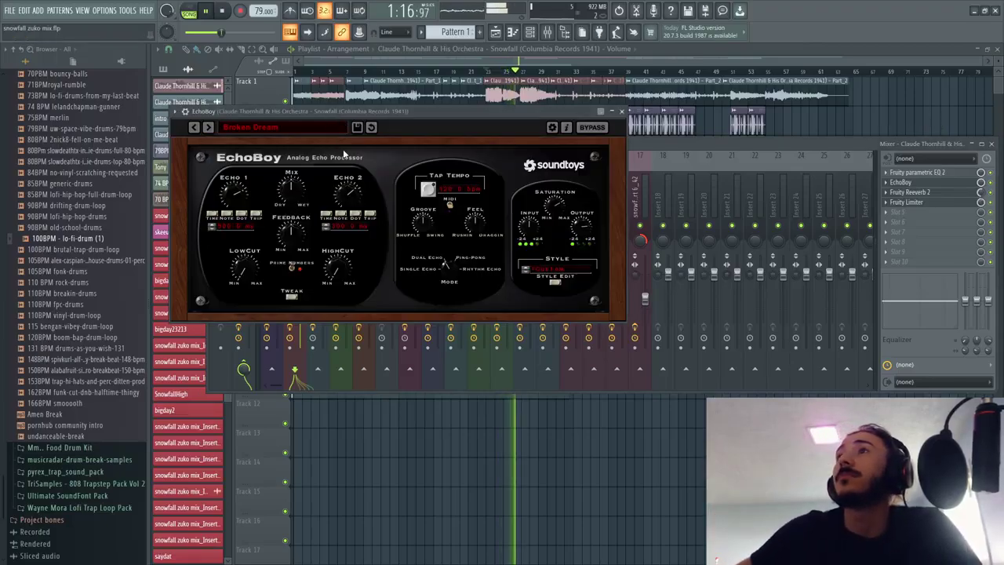
left_click(269, 126)
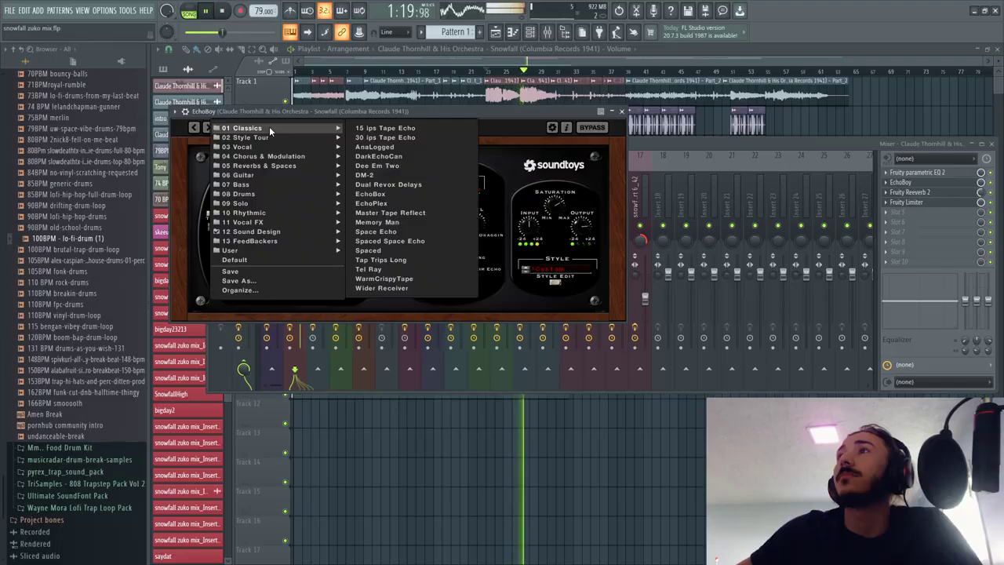
mouse_move(265, 179)
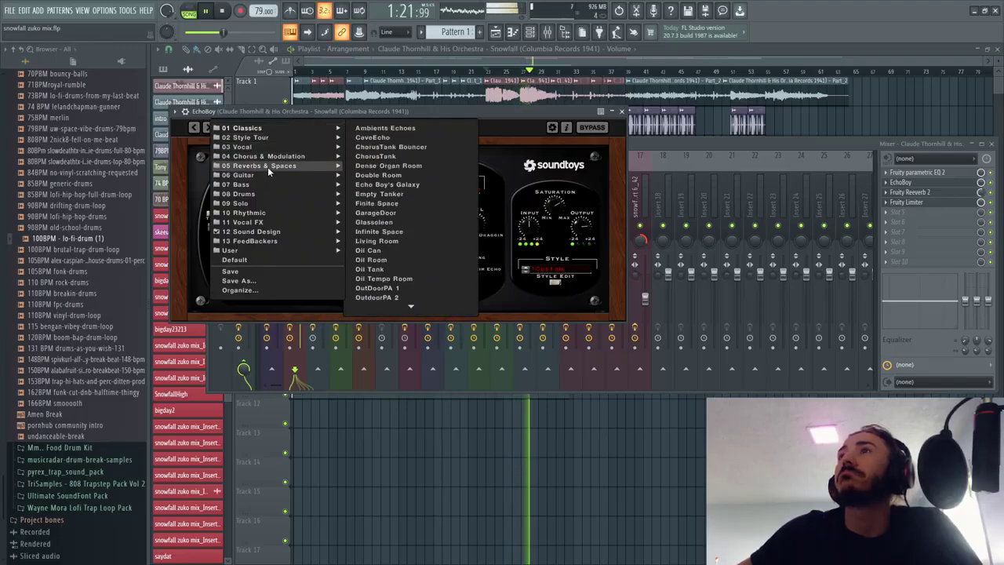
left_click(384, 189)
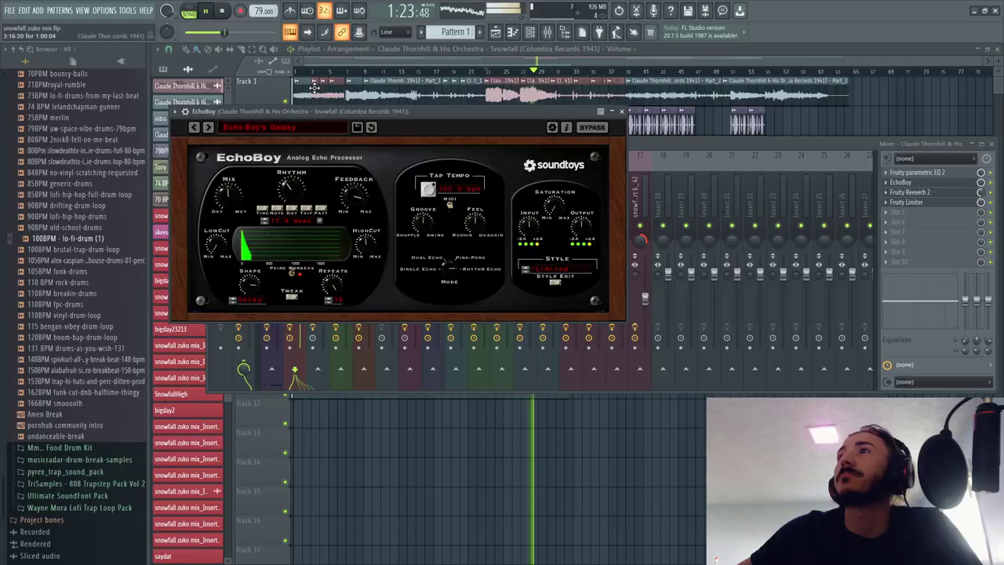
Step: Inspect Fruity Reeverb 2 on mixer track 5, then replay the song from around bar 27 with the mixer showing
left_click(270, 129)
mouse_move(266, 163)
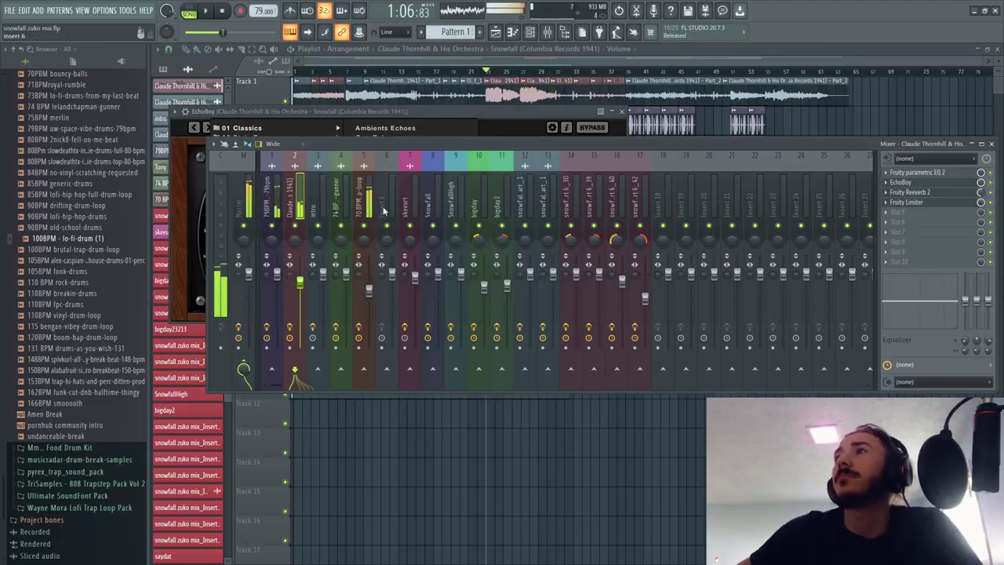
left_click(362, 210)
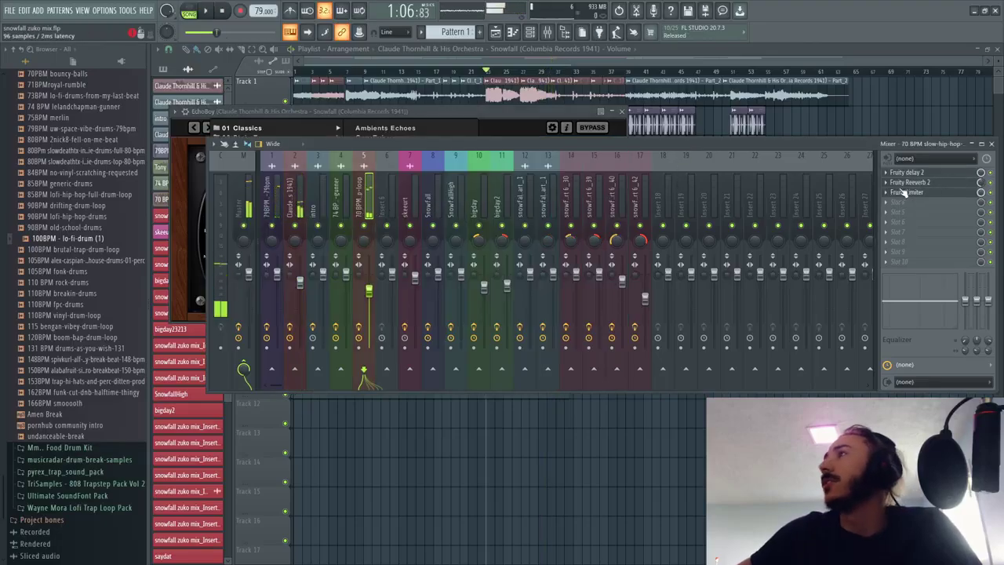
left_click(898, 182)
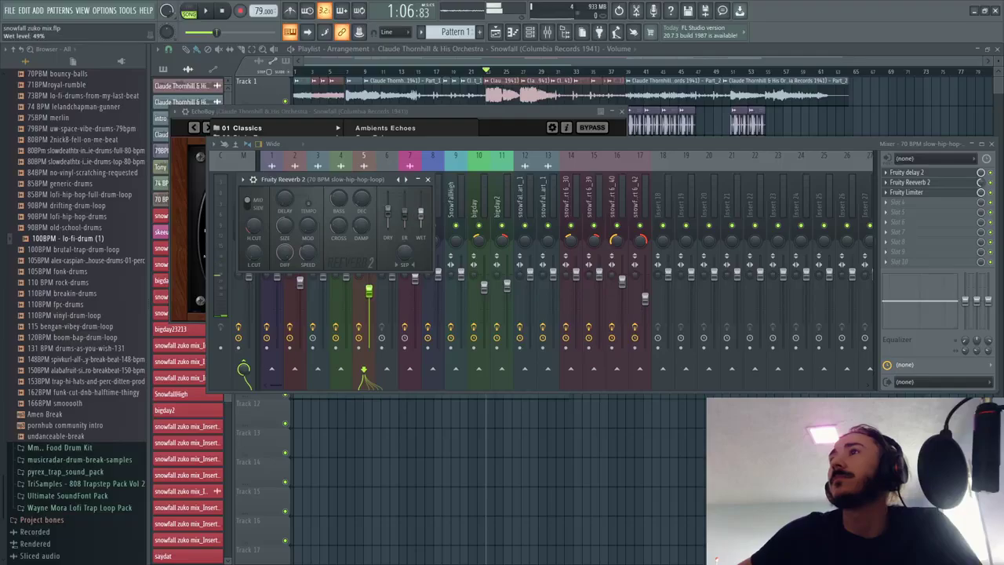
key("space")
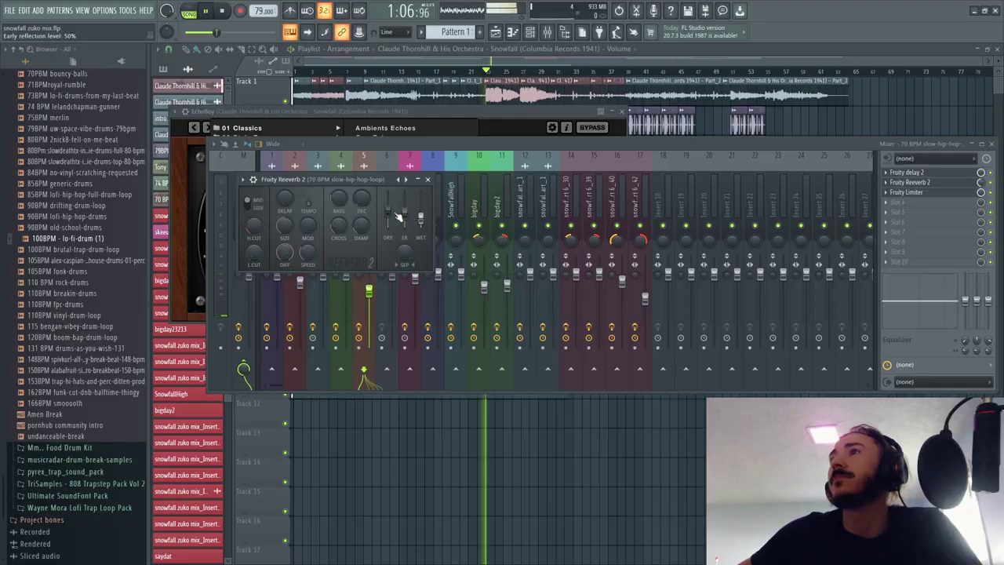
key("F12")
left_click(520, 71)
left_click(547, 31)
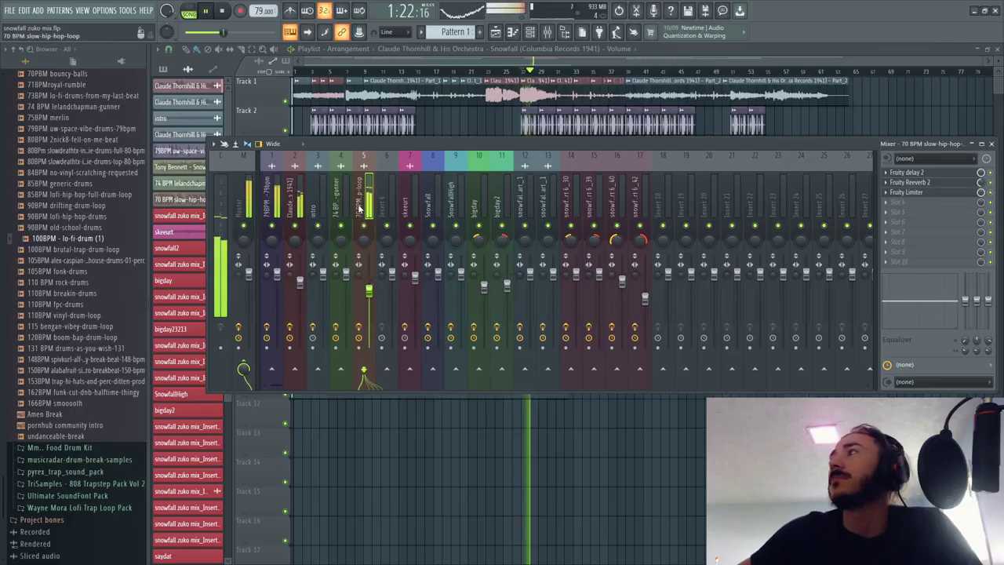
Step: Reopen EchoBoy on mixer track 2, load the Style Tour preset 03-EchoPlex and resume playback
left_click(294, 228)
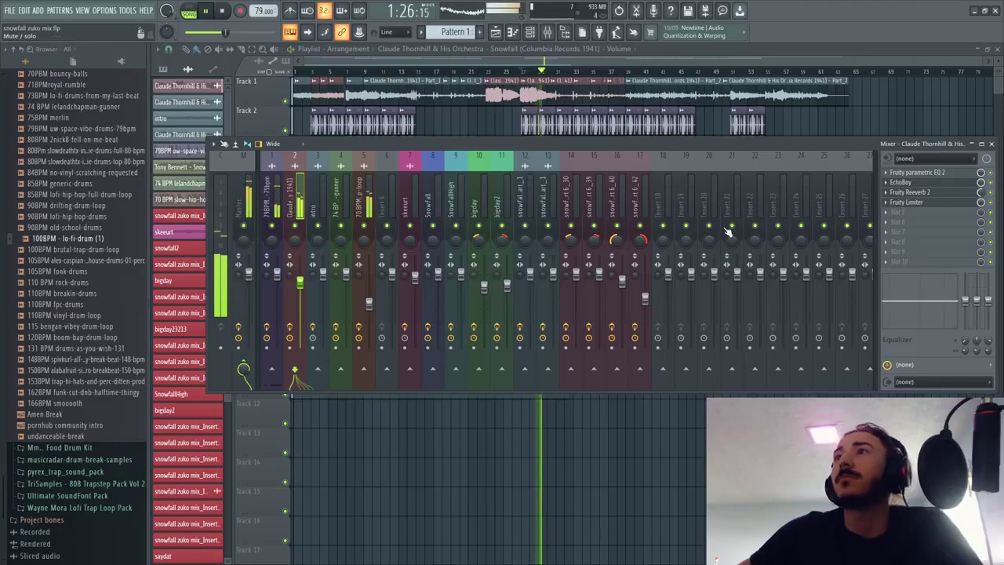
key("space")
left_click(901, 182)
left_click(258, 128)
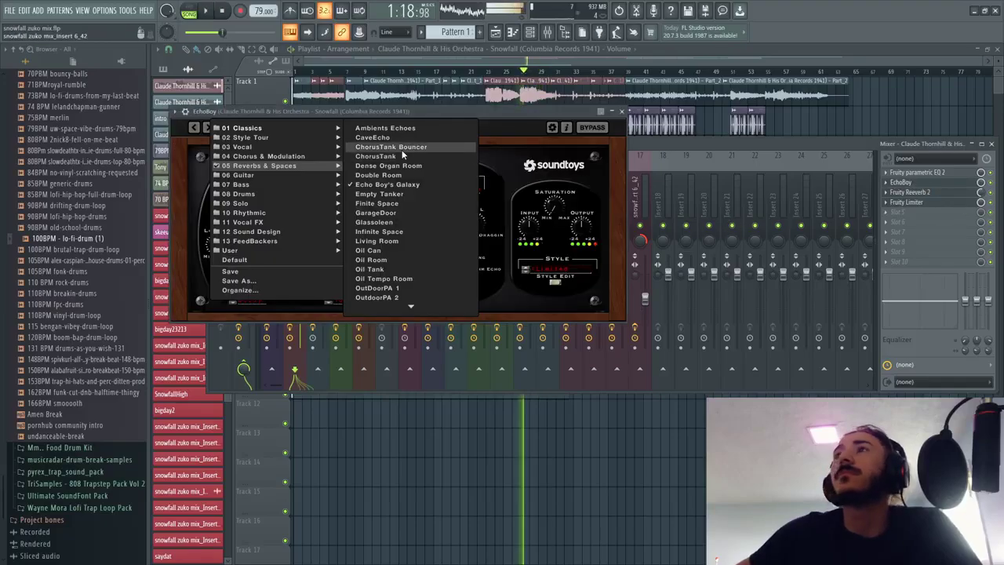
mouse_move(259, 139)
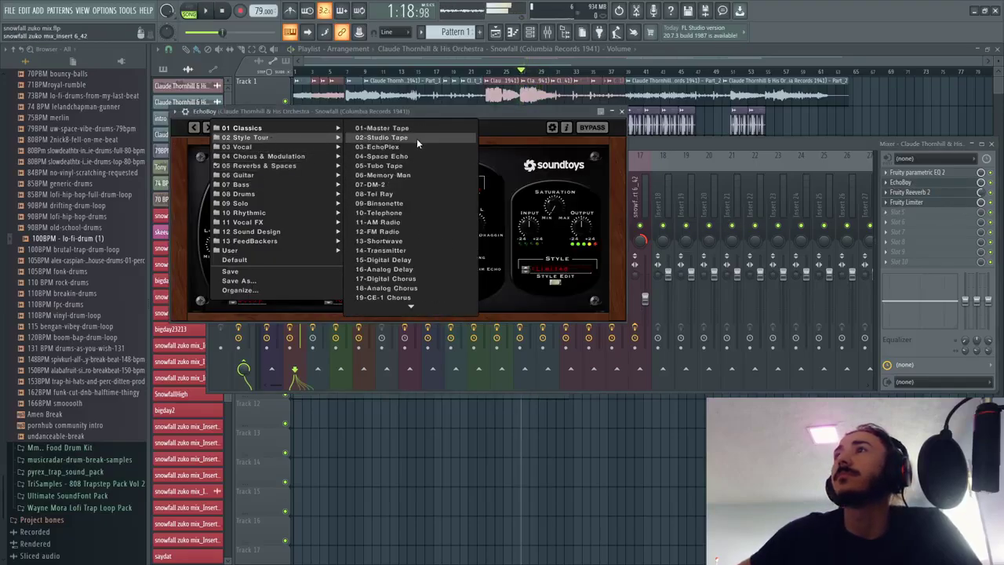
left_click(405, 147)
left_click(208, 11)
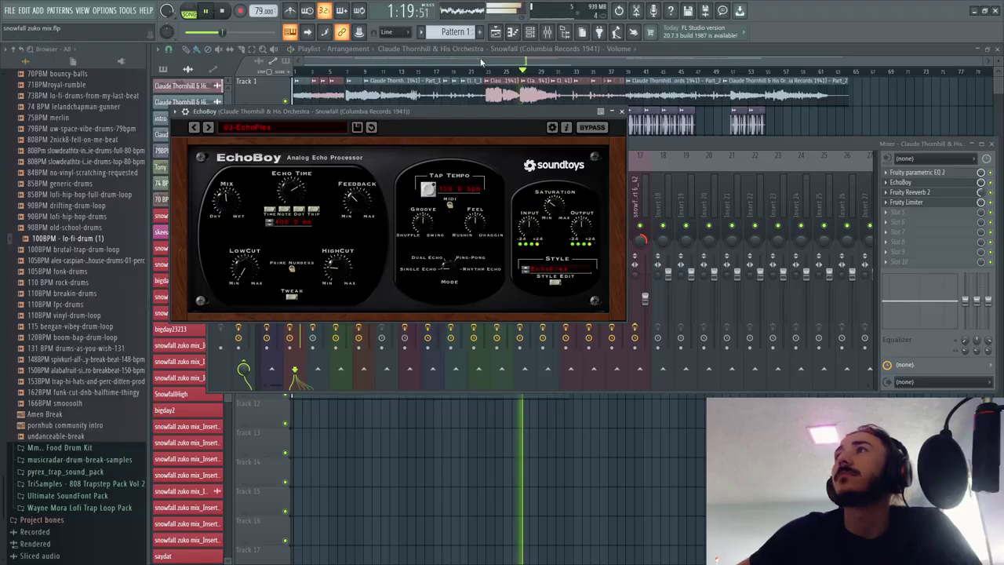
Step: Load the Style Tour preset 01-Master Tape in EchoBoy
left_click(249, 127)
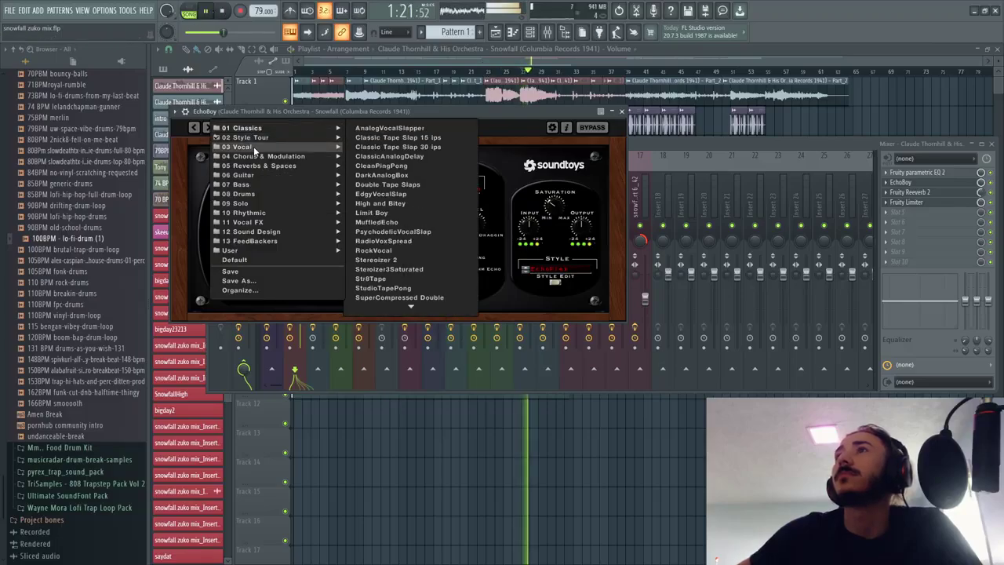
mouse_move(270, 135)
left_click(385, 128)
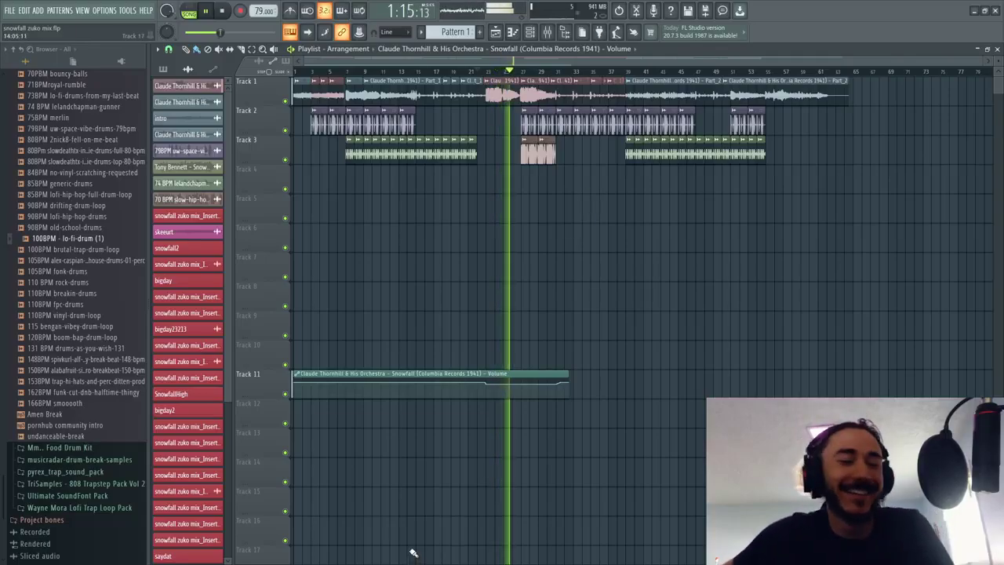
Step: Launch Snap Camera, apply the featured Anime Style lens to the webcam and close its window
key("super")
key("super")
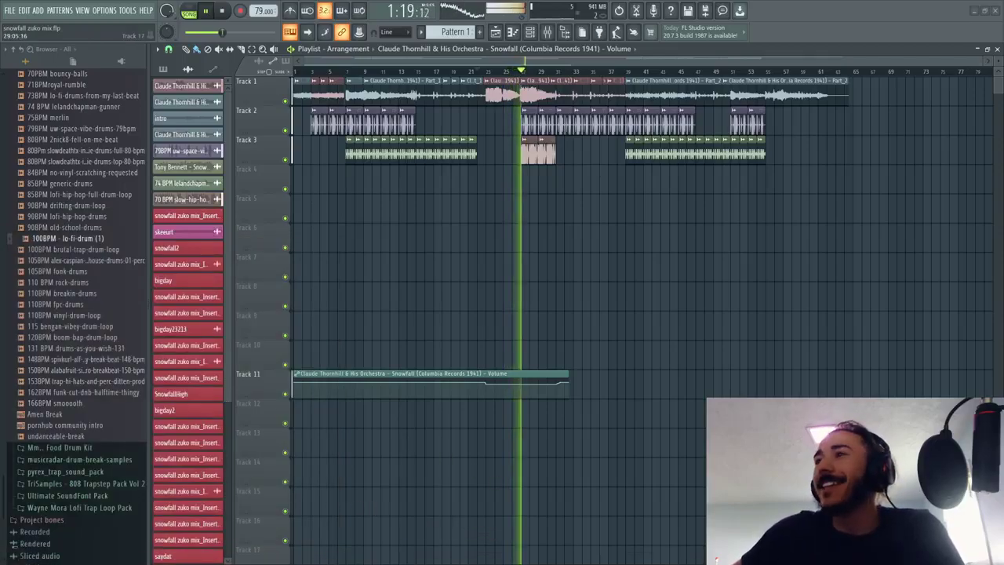
key("super")
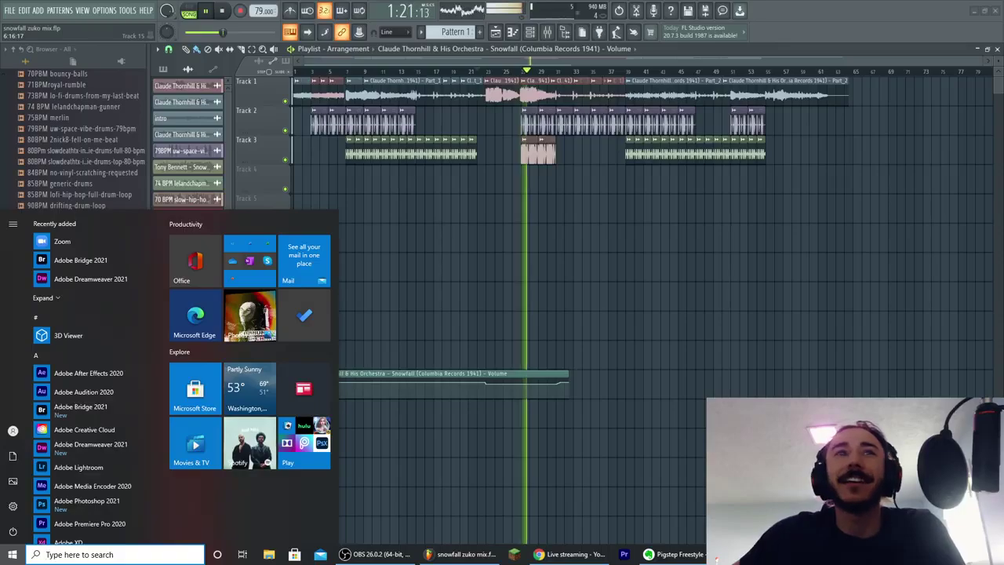
left_click(78, 554)
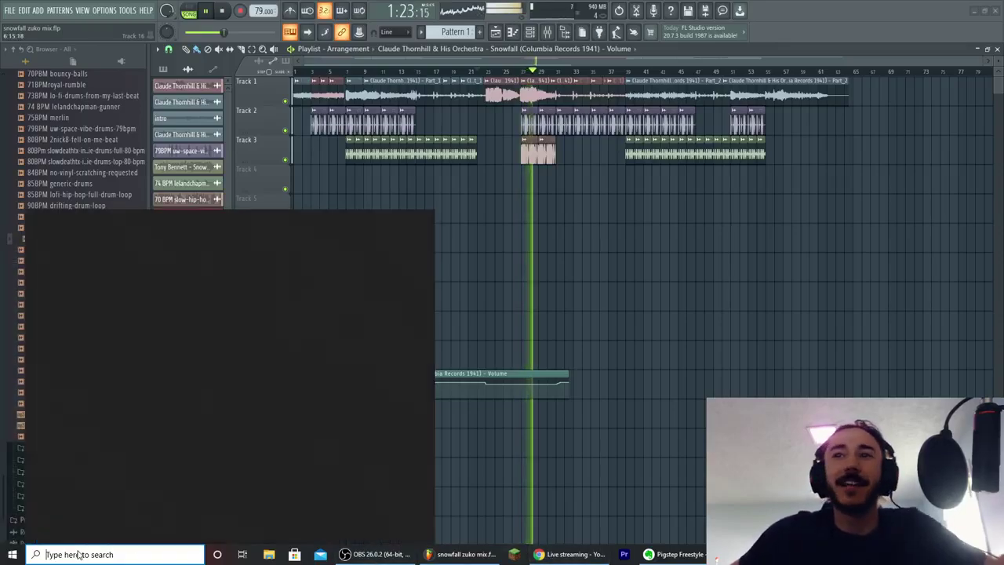
type("snap")
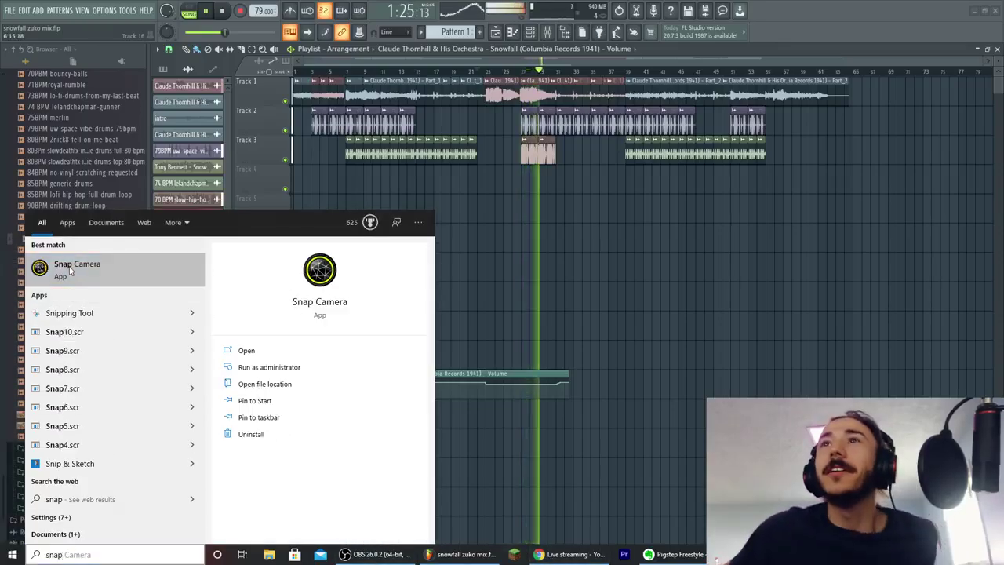
left_click(70, 267)
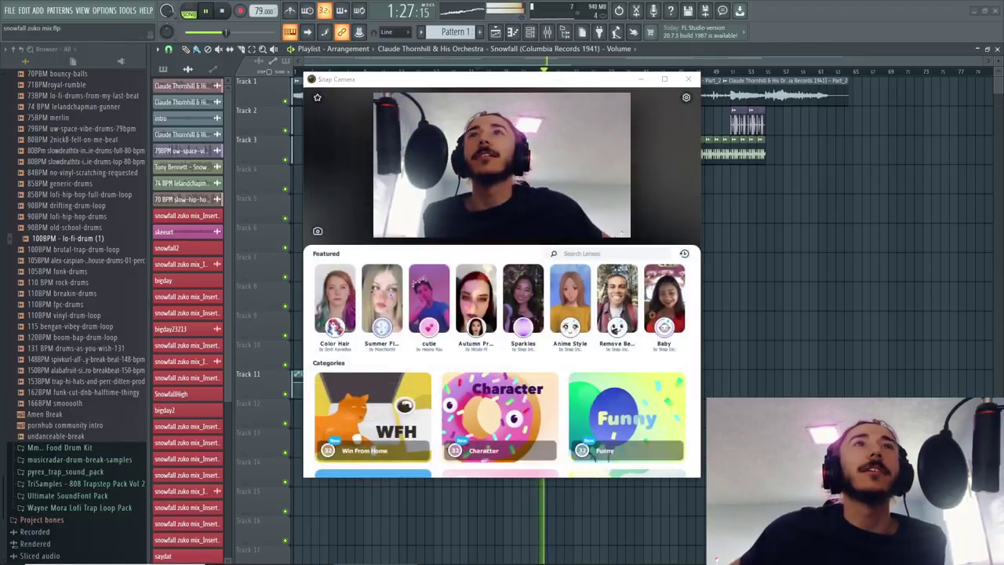
left_click(560, 312)
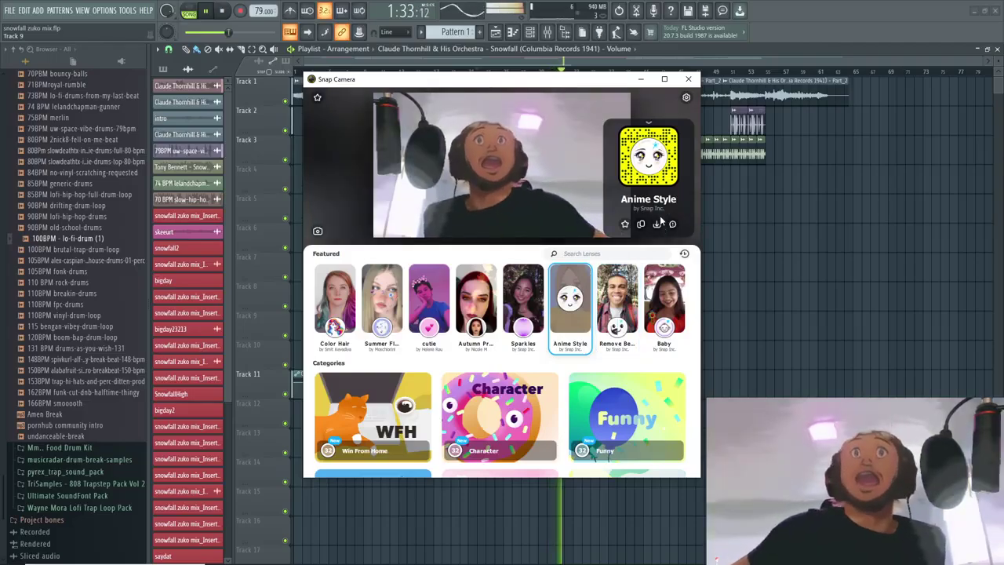
left_click(688, 80)
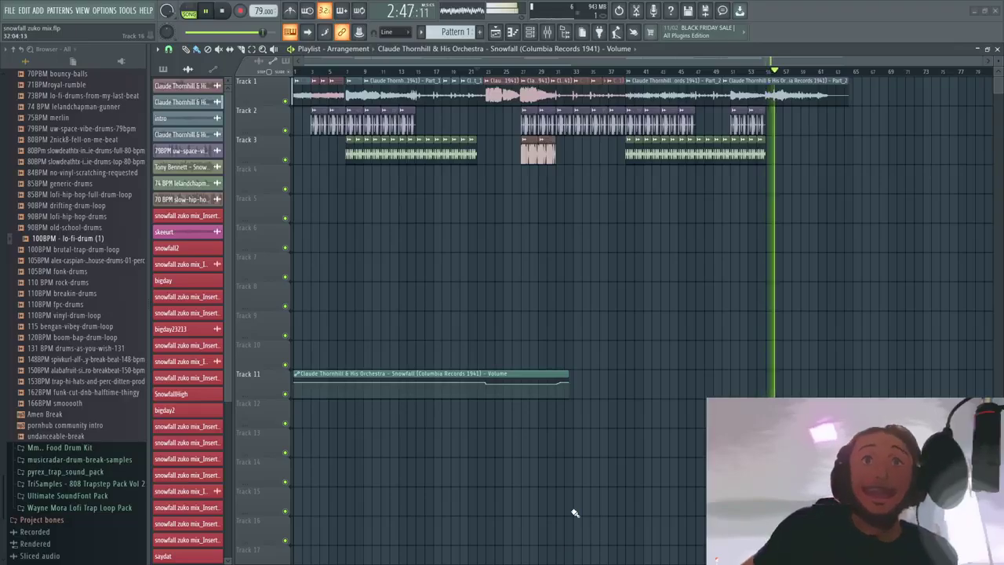
key("super")
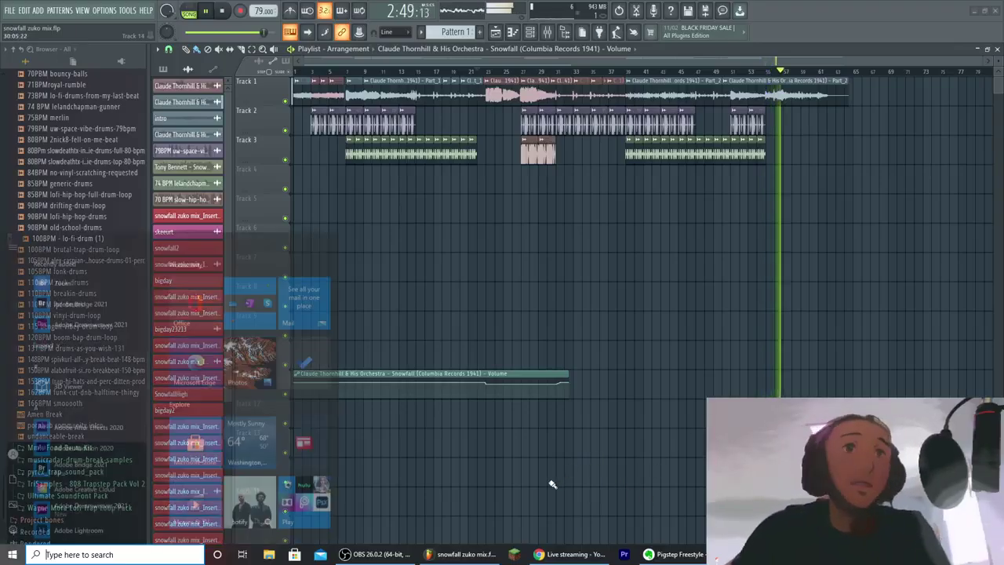
key("Escape")
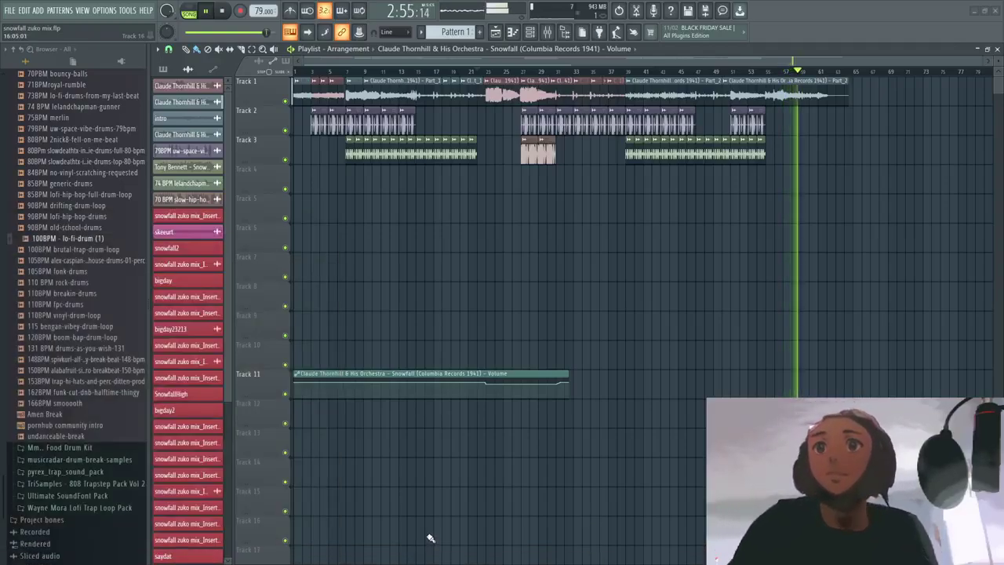
key("super")
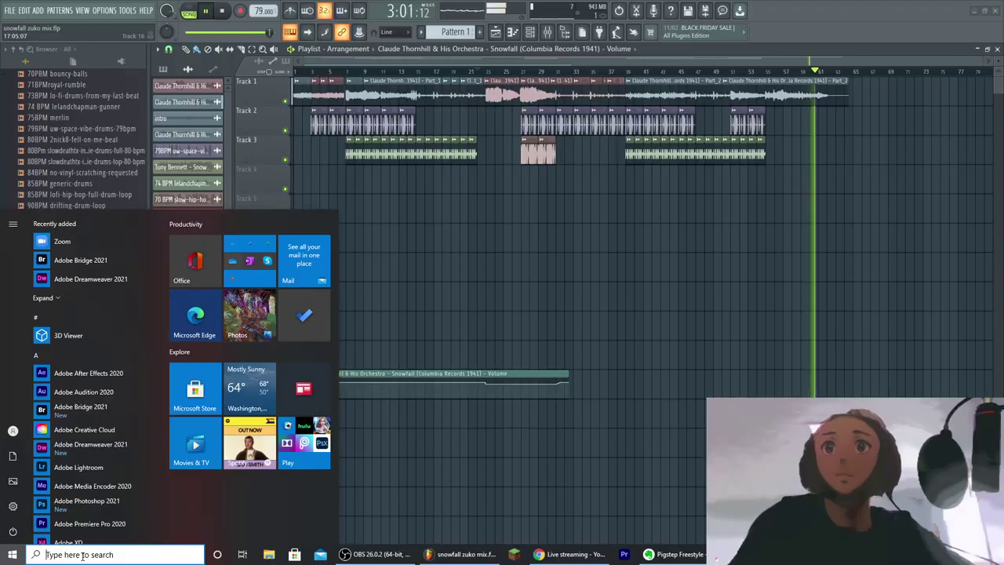
type("sn")
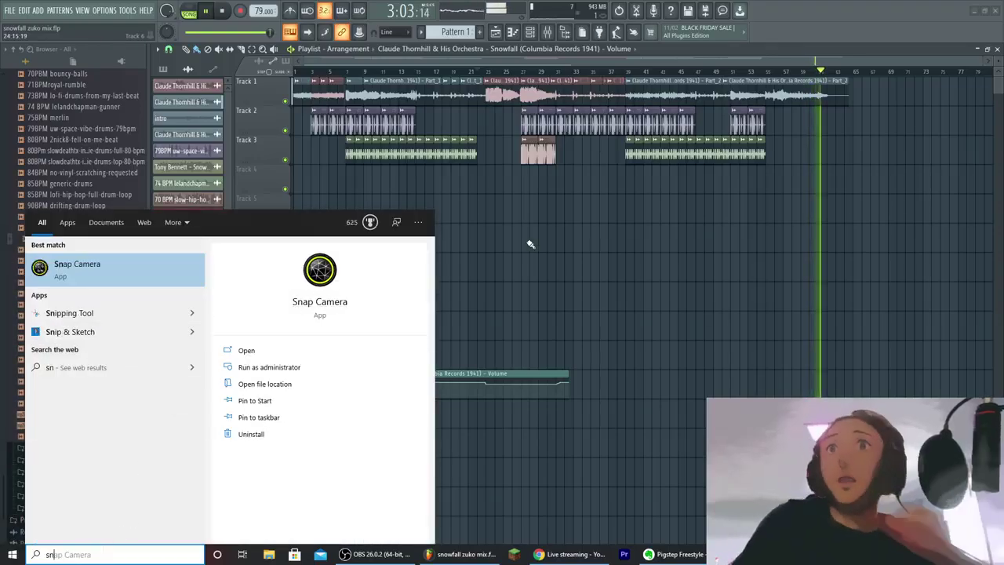
Step: Stop the song, then reopen Snap Camera and switch the webcam lens to Remove Beard
left_click(224, 12)
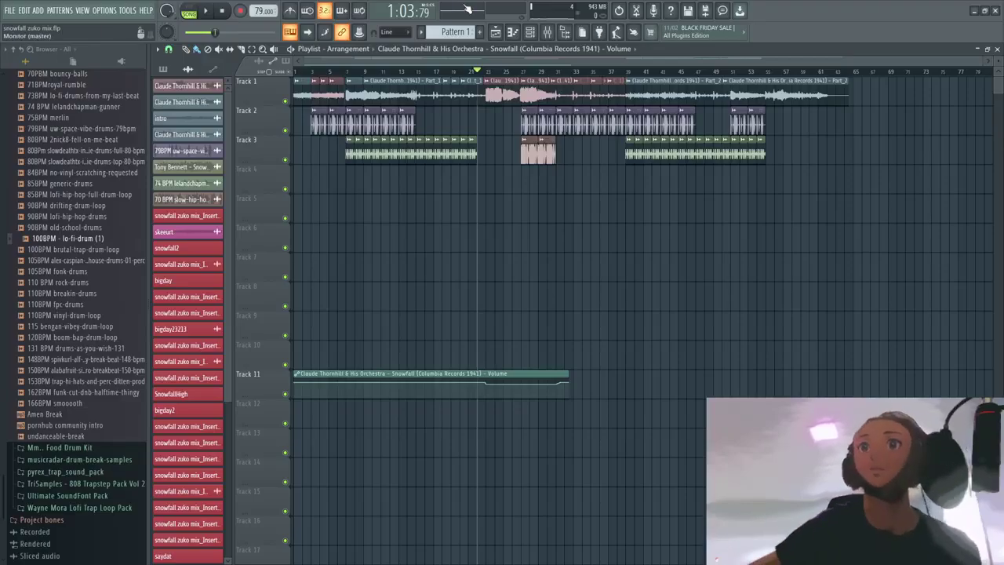
key("super")
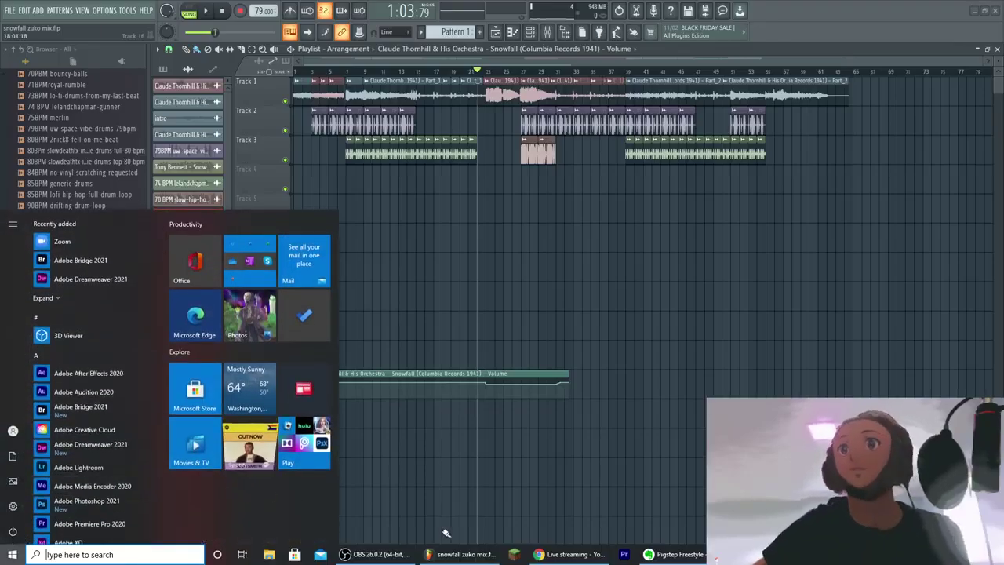
key("Escape")
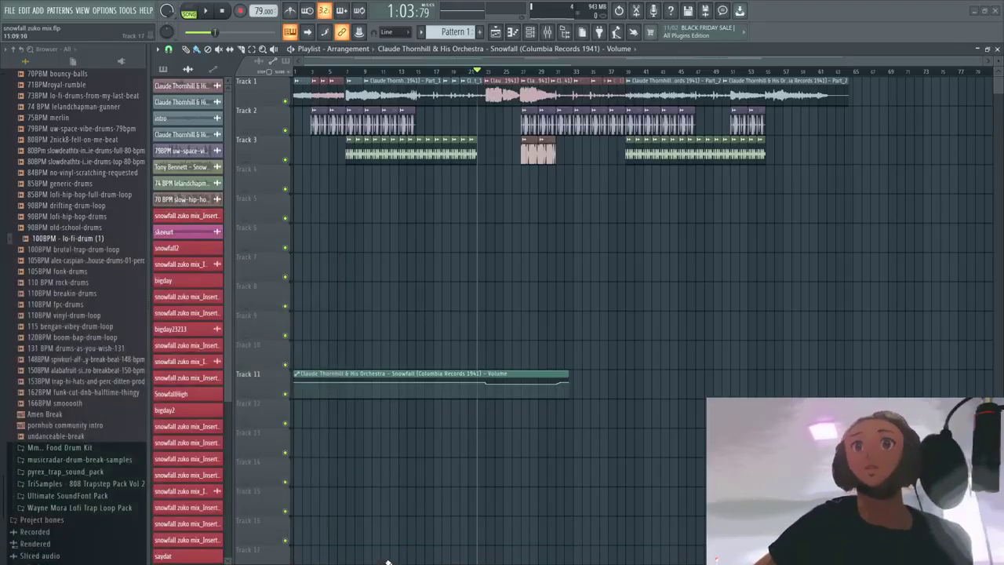
key("super")
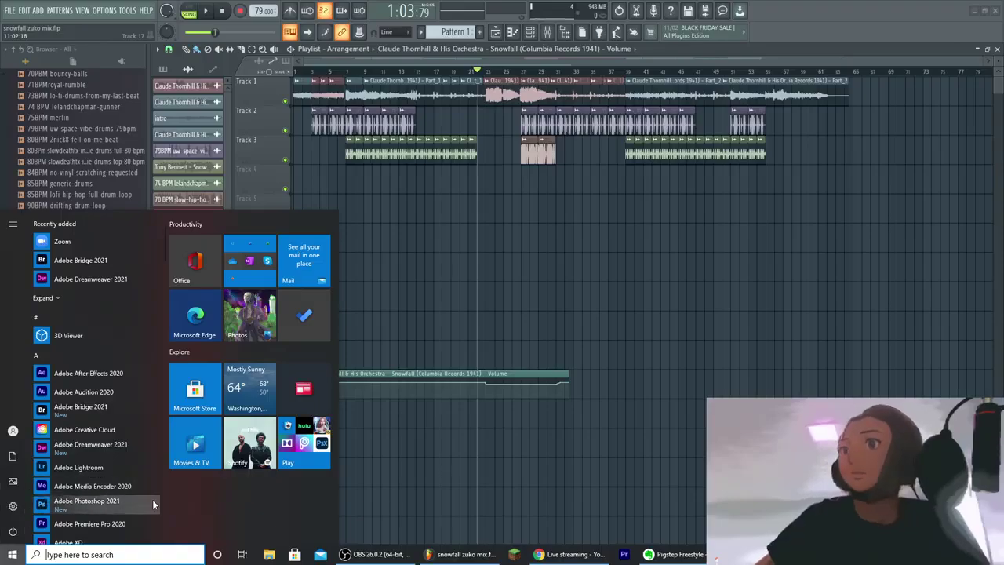
type("snap")
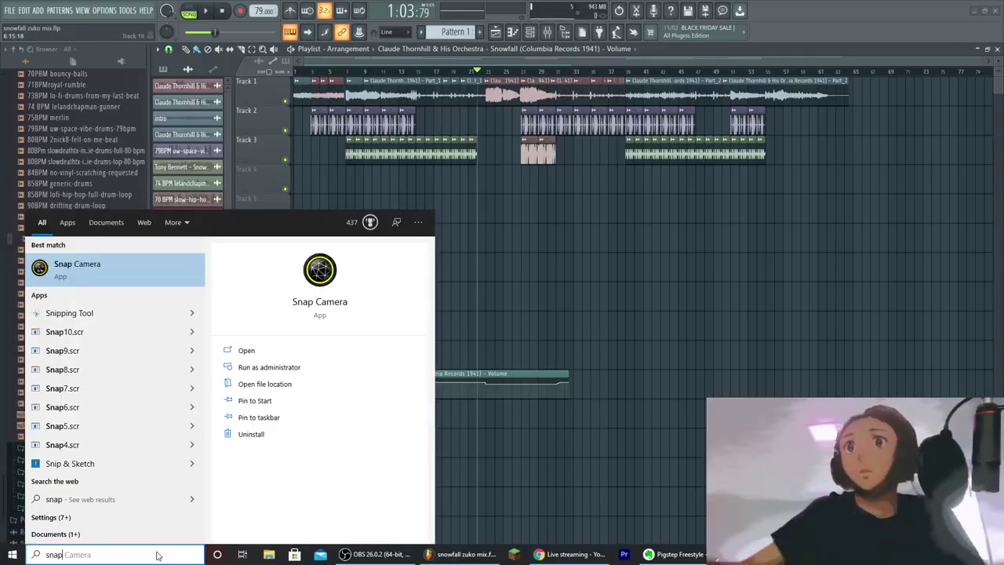
left_click(188, 276)
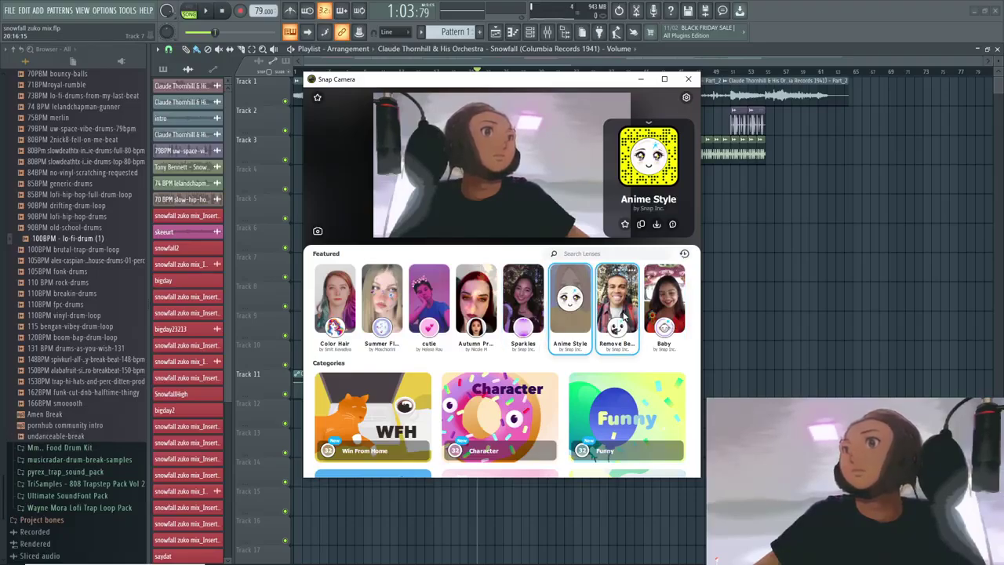
left_click(623, 314)
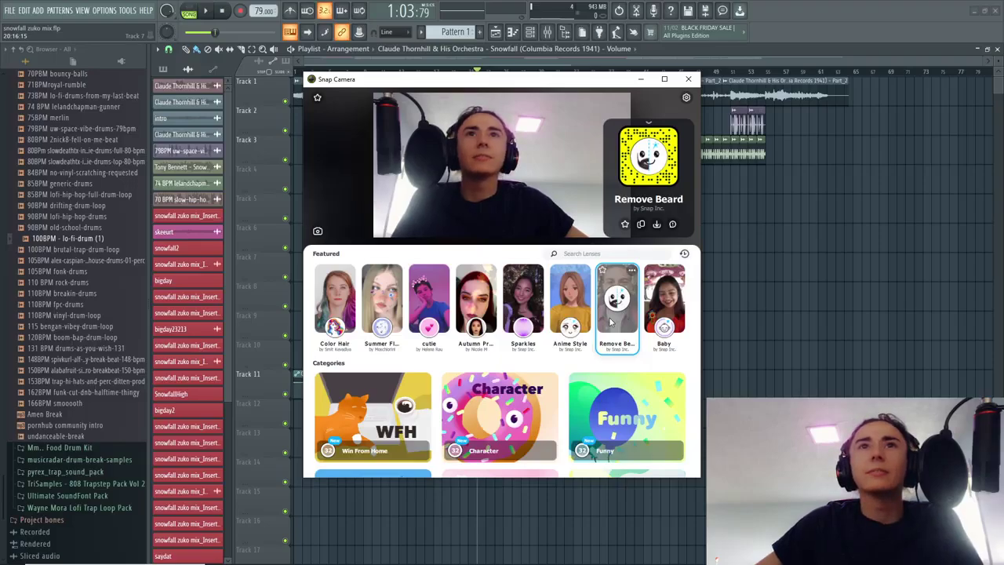
Step: Try the community lenses Jellyfish Hat and Nebulax on the webcam
scroll(511, 337, "down", 2)
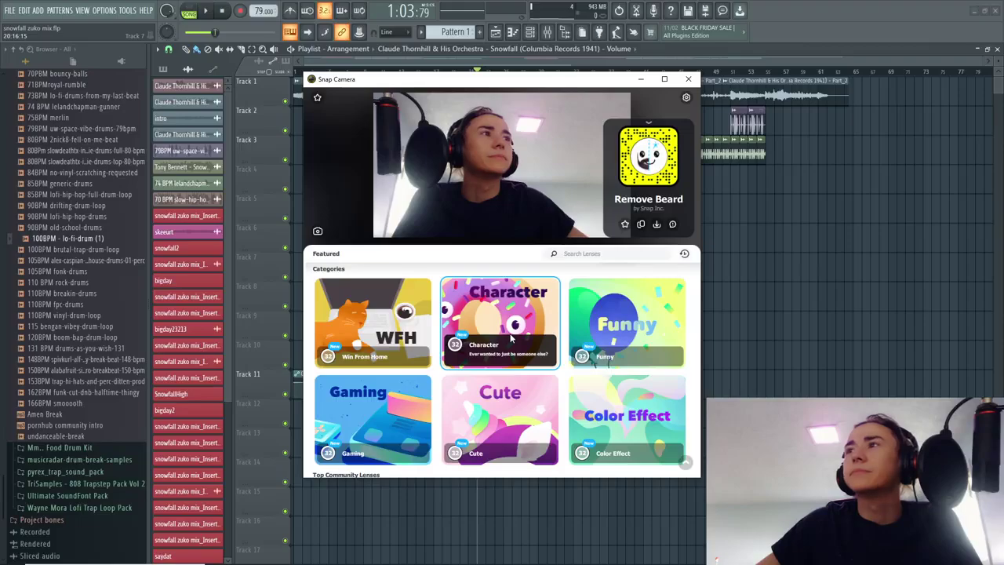
scroll(511, 337, "down", 3)
left_click(390, 355)
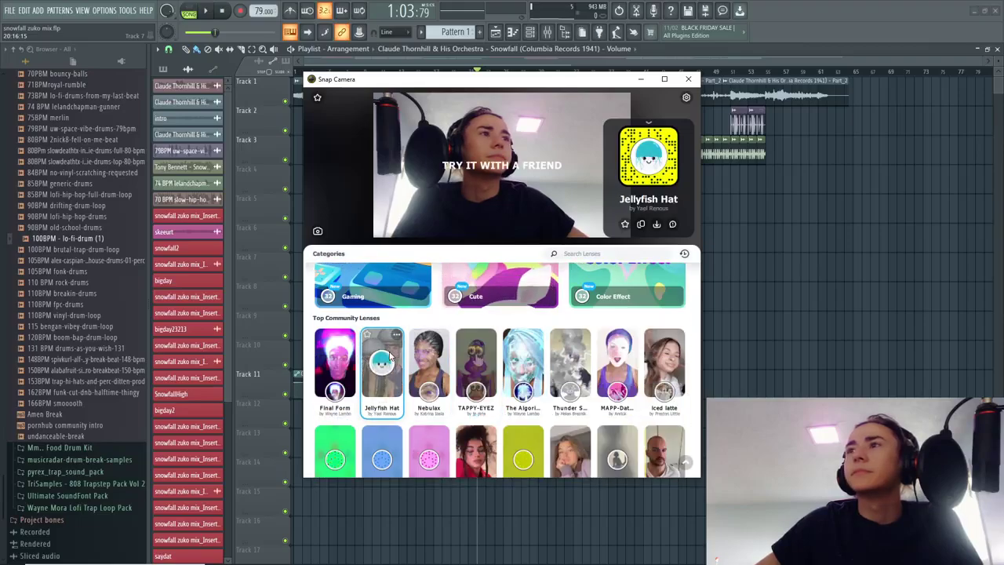
left_click(429, 363)
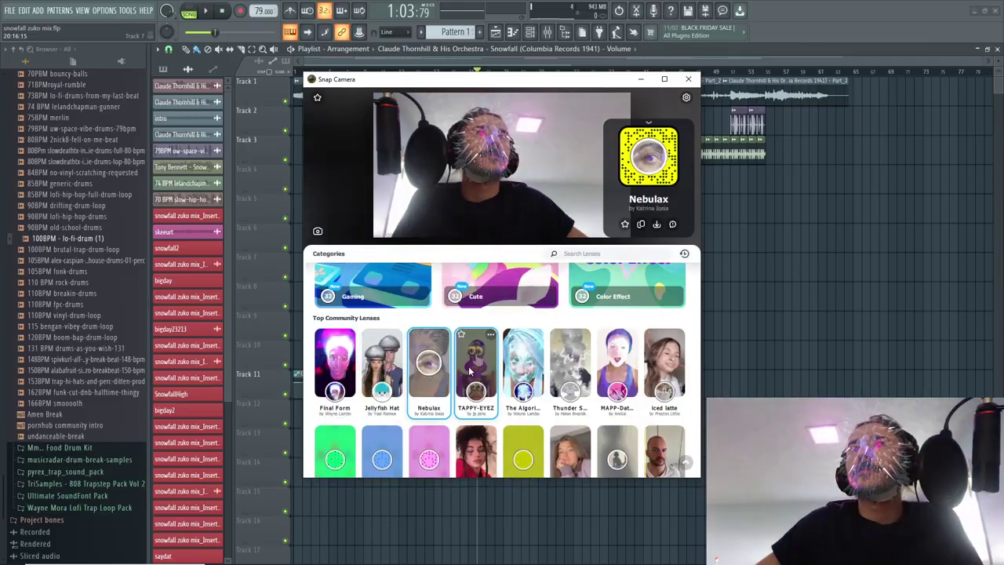
Step: Apply the TAPPY-EYEZ community lens and save Num + 5 as its custom trigger hotkey
left_click(471, 373)
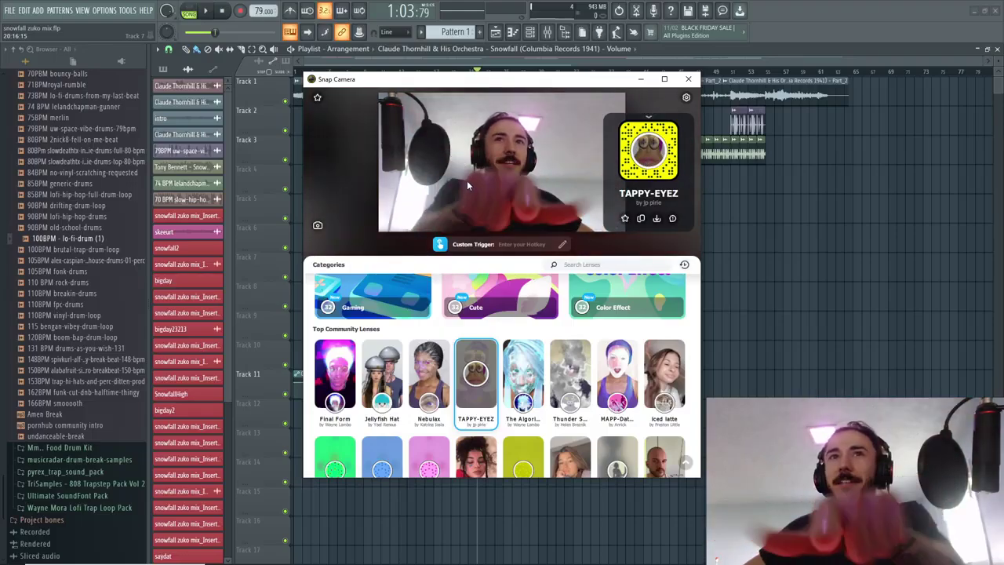
left_click(528, 247)
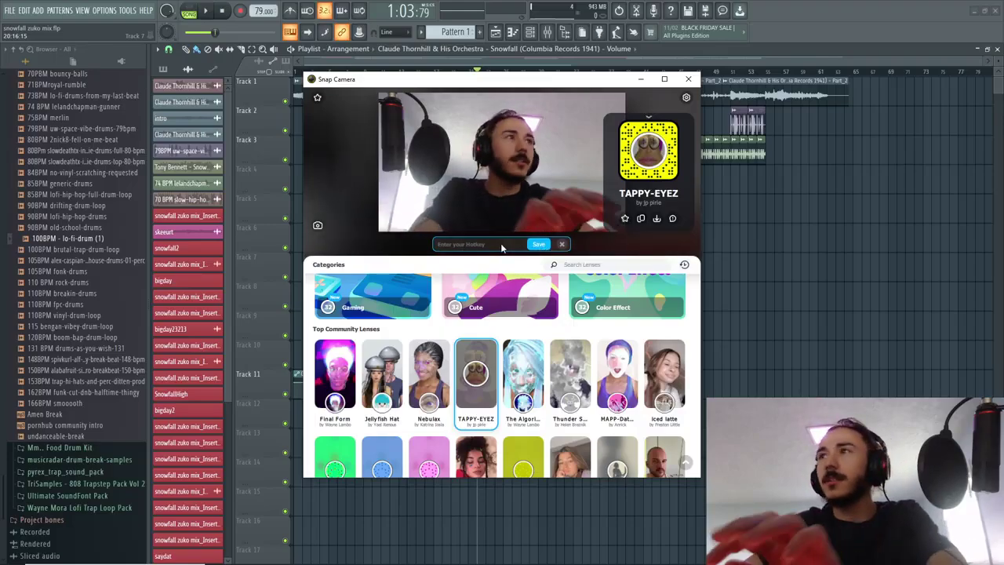
key("KP_5")
left_click(538, 244)
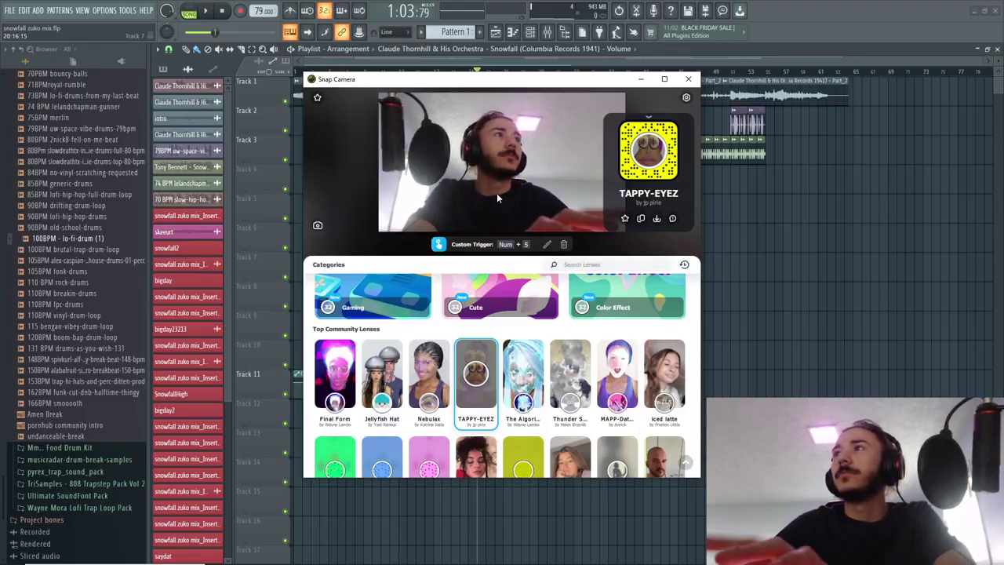
Step: Try the community lenses The Algorithm and Thunder Storm, followed by the featured lenses Remove Beard and Anime Style
left_click(524, 376)
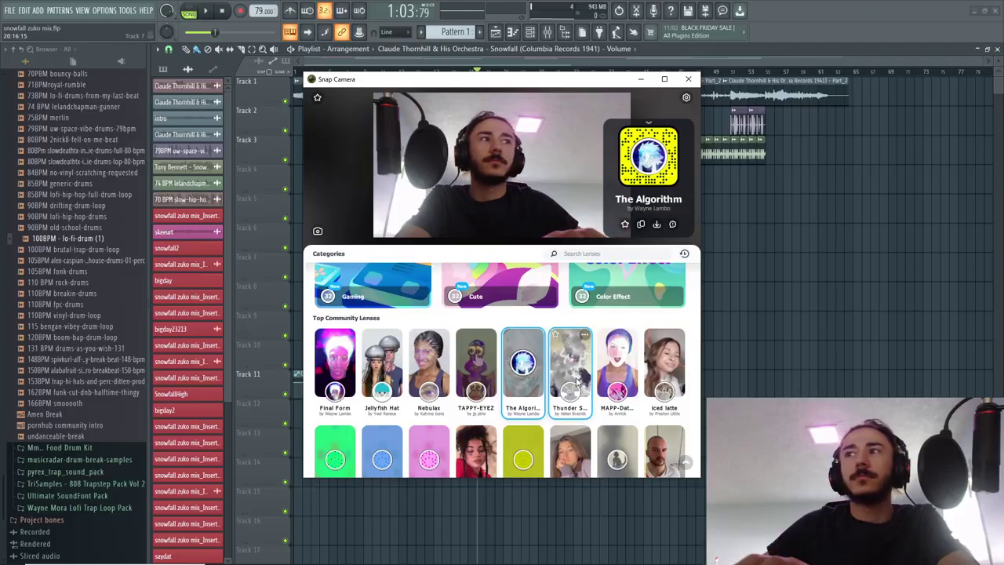
left_click(573, 382)
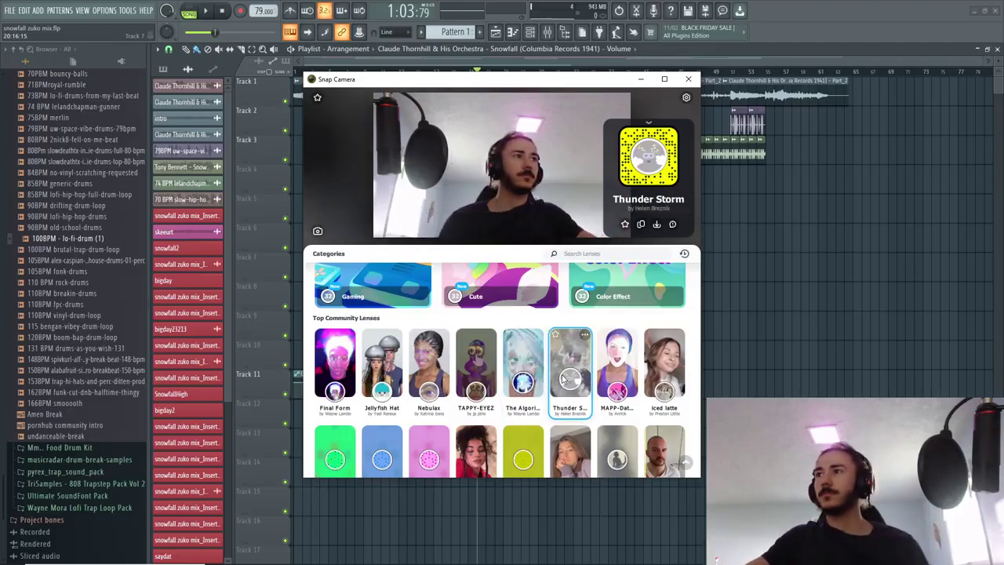
scroll(615, 349, "up", 2)
scroll(616, 349, "up", 2)
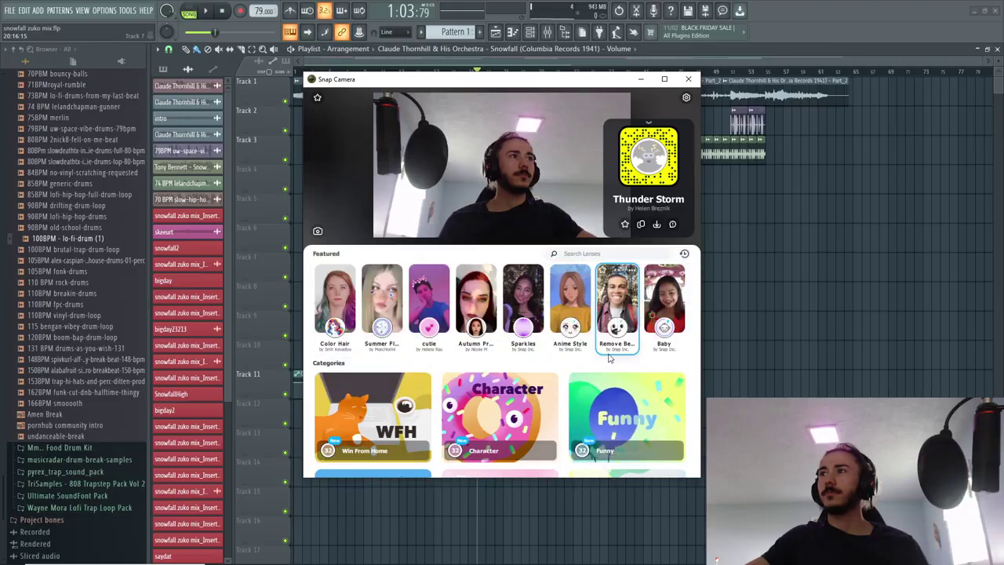
left_click(612, 313)
left_click(573, 316)
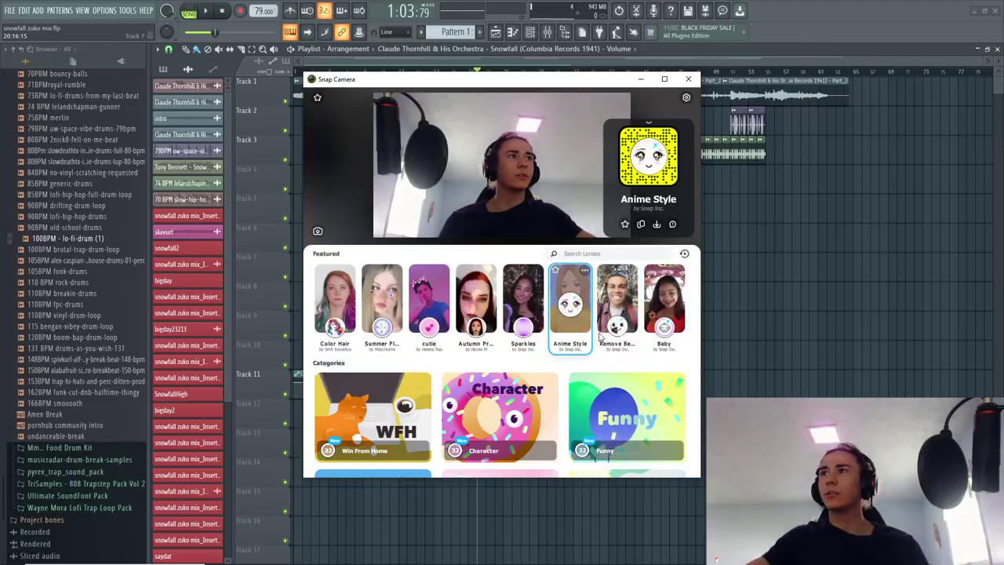
Step: Try the community lenses left nose ring, Screen Scanner and drained kira on the webcam
scroll(601, 336, "down", 5)
scroll(601, 336, "down", 1)
left_click(618, 334)
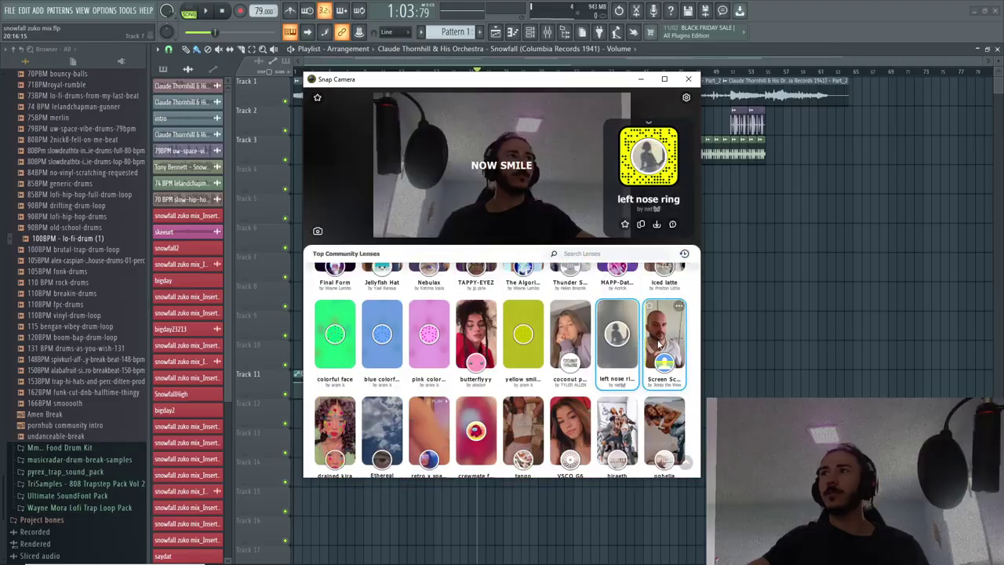
left_click(659, 343)
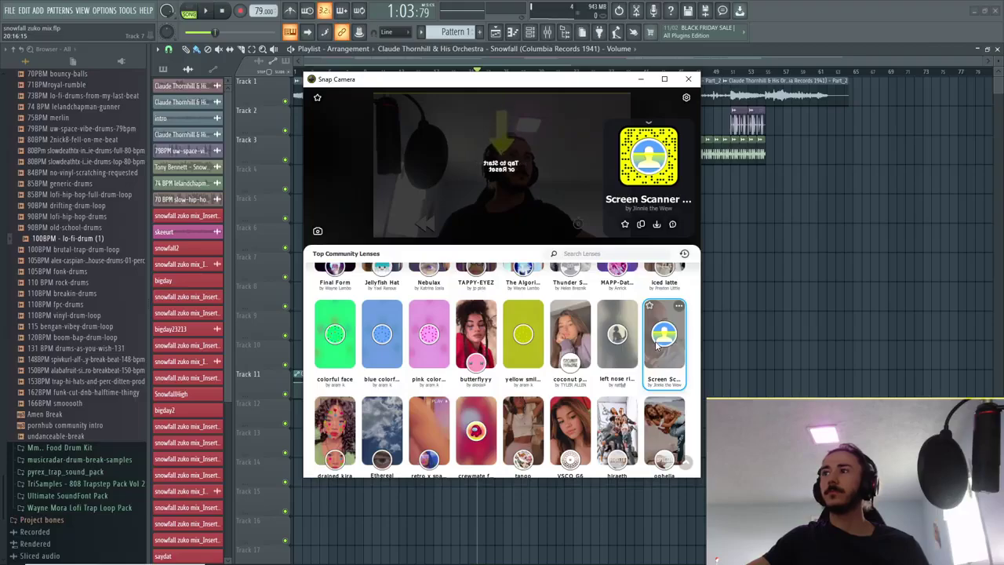
scroll(658, 345, "down", 2)
left_click(335, 318)
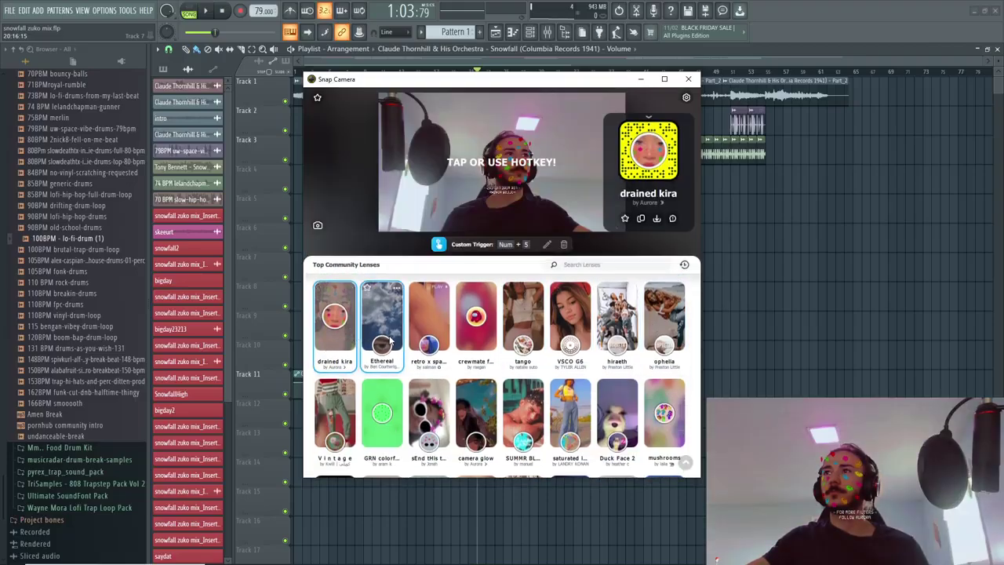
Step: Try the community lenses Ethereal, tango, VSCO G6 and hiraeth on the webcam
left_click(392, 339)
left_click(531, 321)
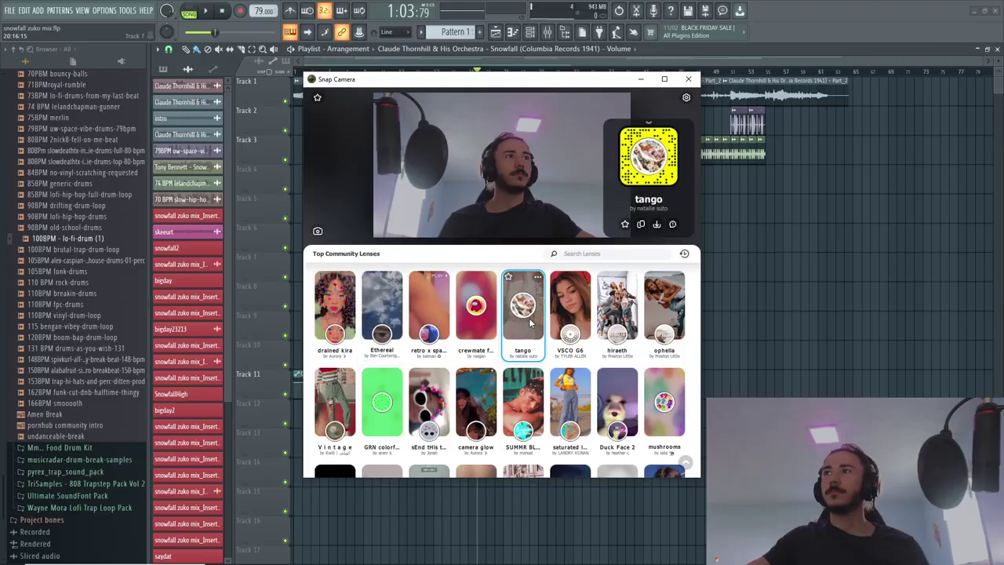
left_click(572, 318)
left_click(630, 338)
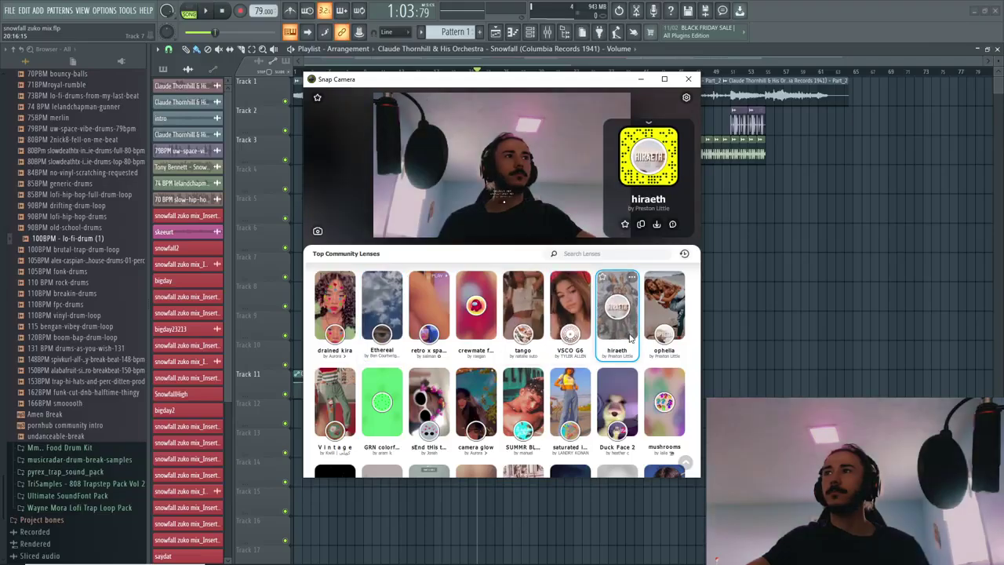
Step: Try the community lenses GRN colorful face and Duck Face 2 on the webcam
scroll(630, 337, "down", 3)
left_click(394, 299)
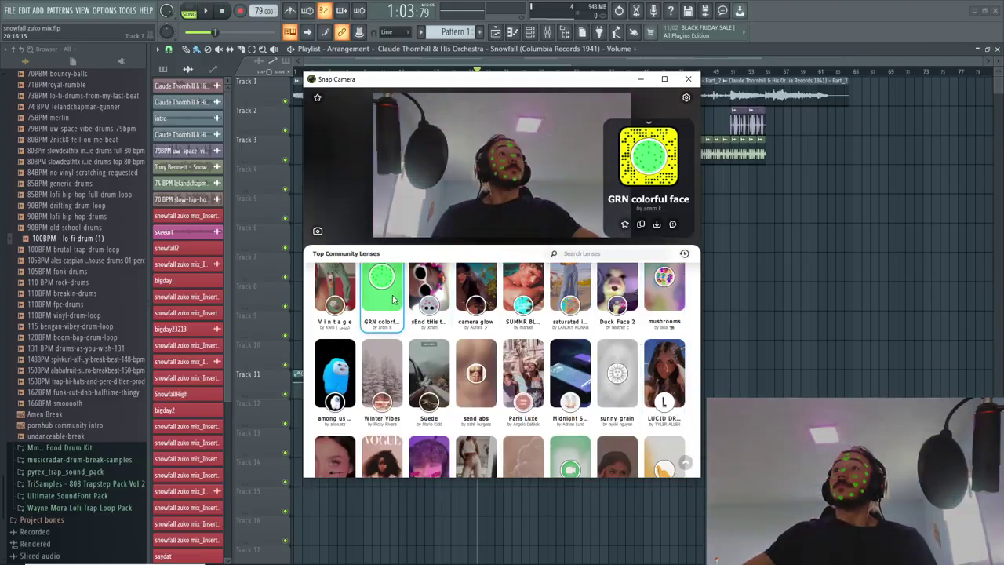
left_click(618, 292)
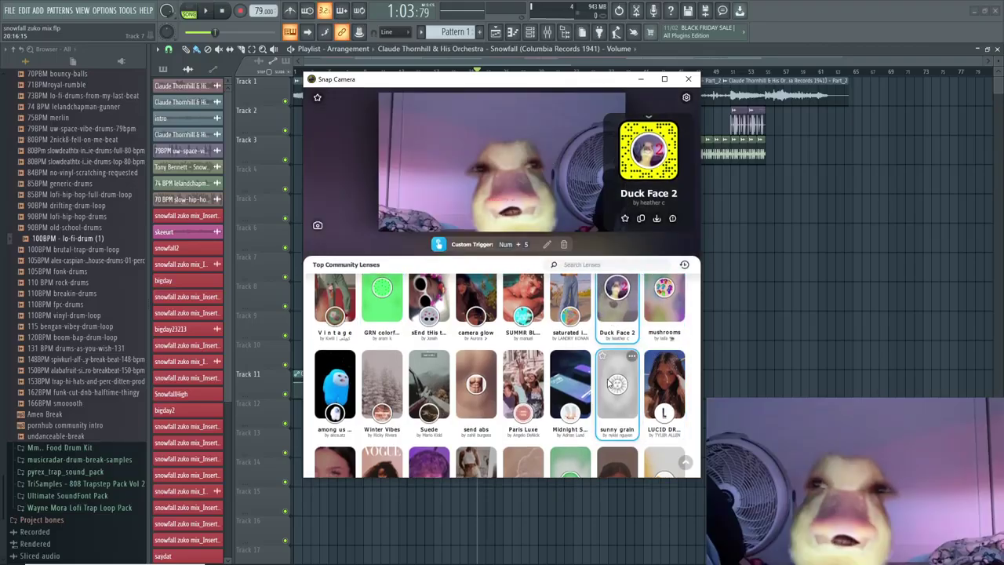
Step: Try the community lenses Champion Red, Vogue and HOT, keeping HOT applied when closing the Snap Camera window
scroll(611, 382, "down", 2)
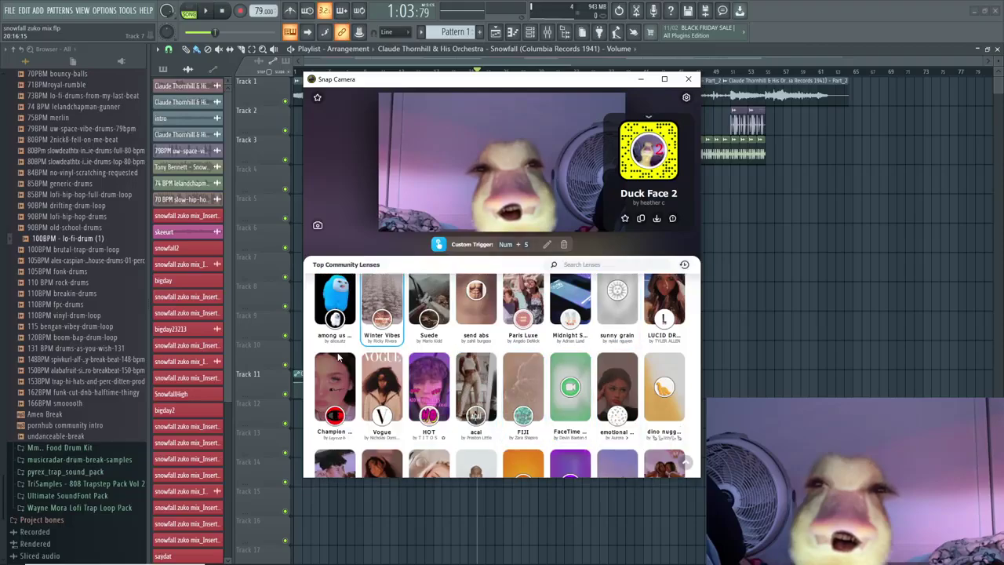
left_click(323, 407)
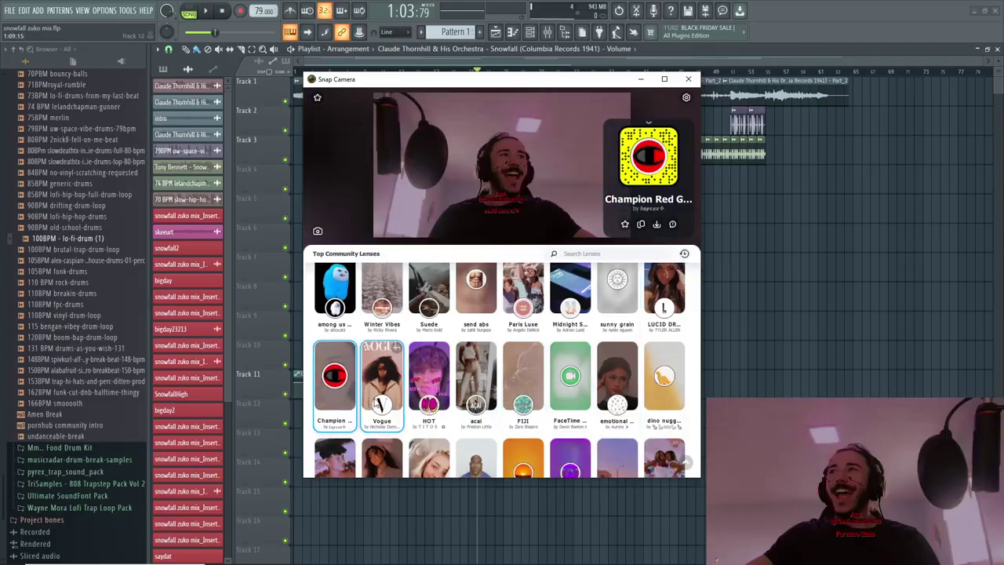
left_click(382, 377)
left_click(429, 377)
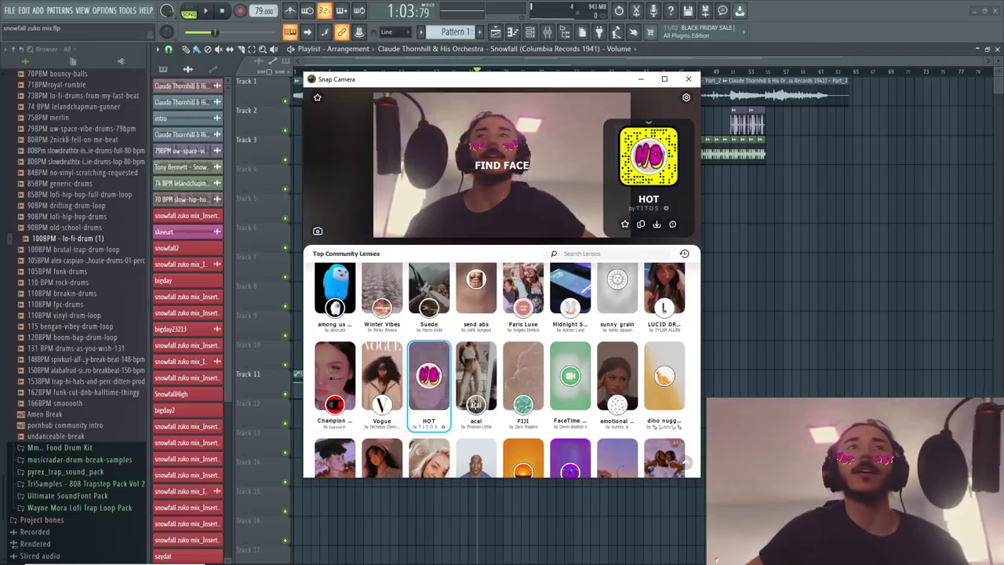
left_click(688, 79)
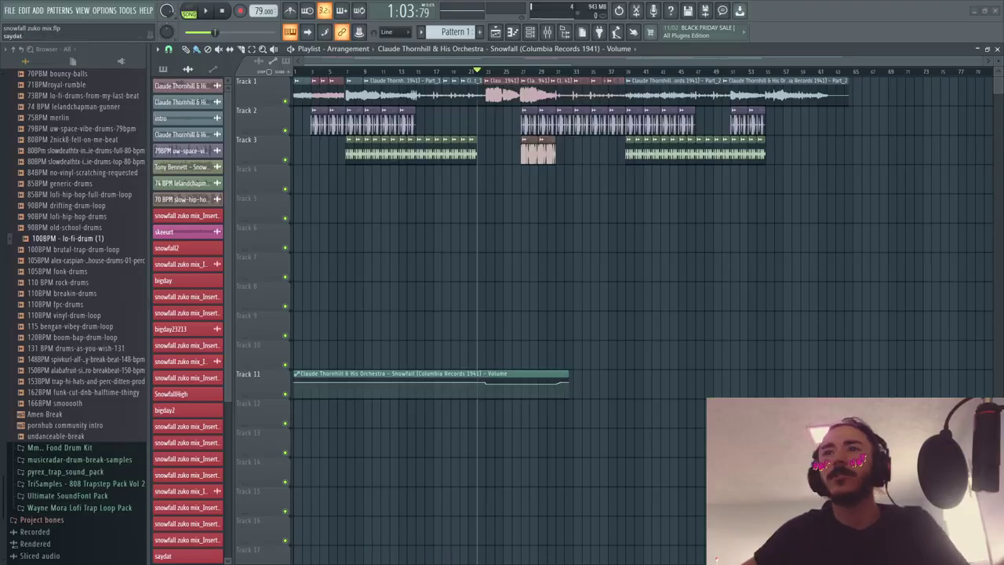
Step: Reopen Snap Camera, apply the community lens among us face 3D and return to the FL Studio playlist
key("super")
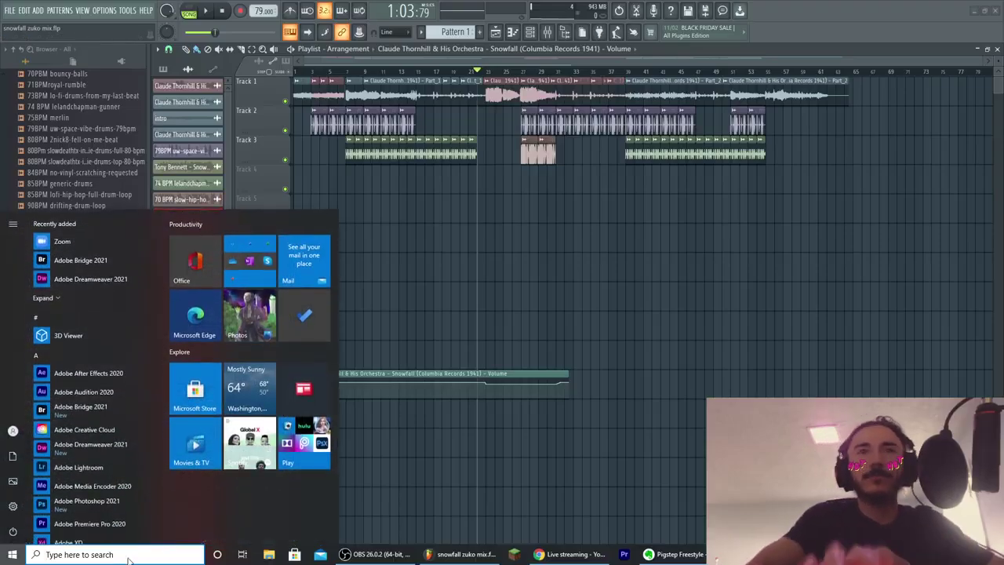
left_click(107, 553)
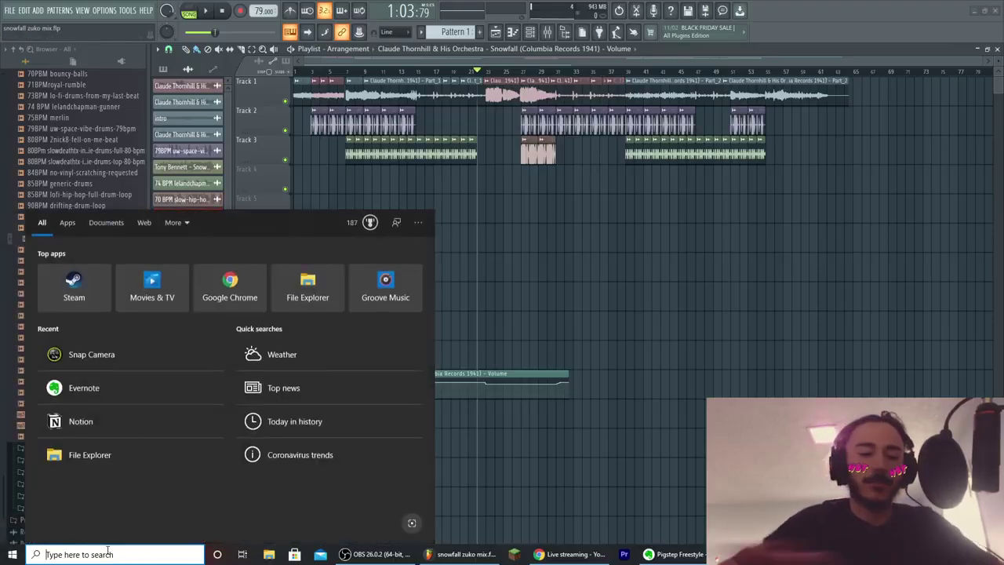
type("snap")
key("Return")
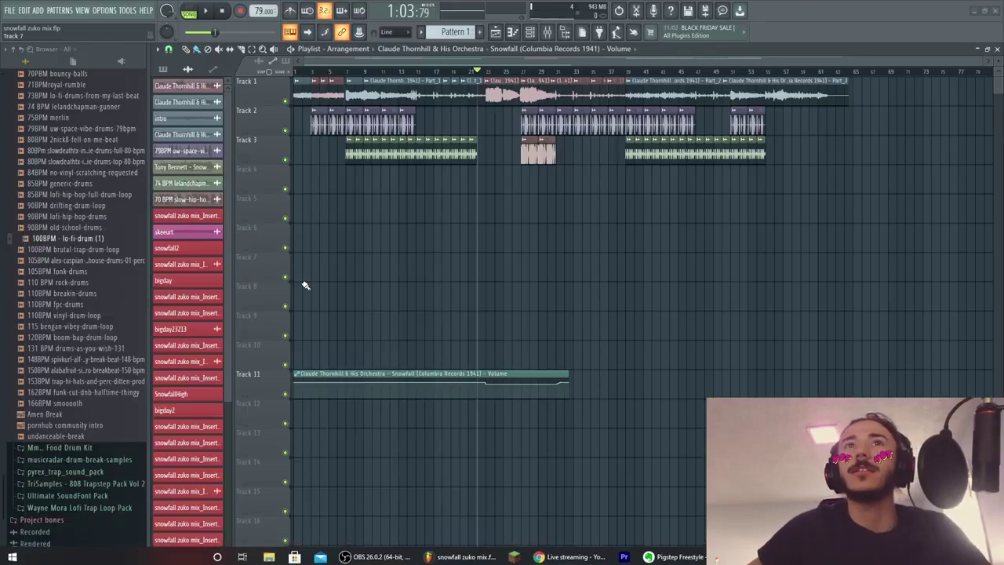
scroll(495, 351, "down", 5)
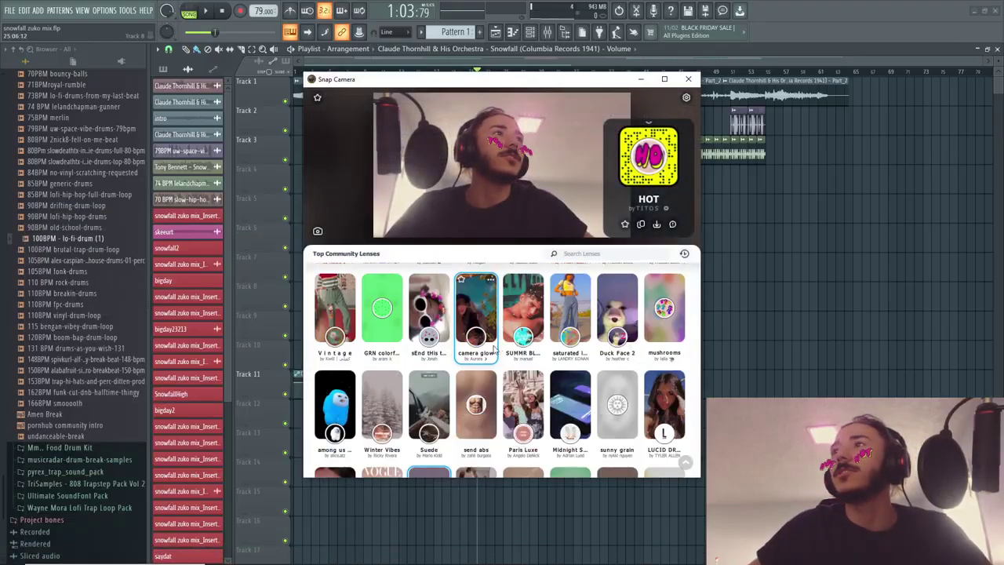
left_click(335, 404)
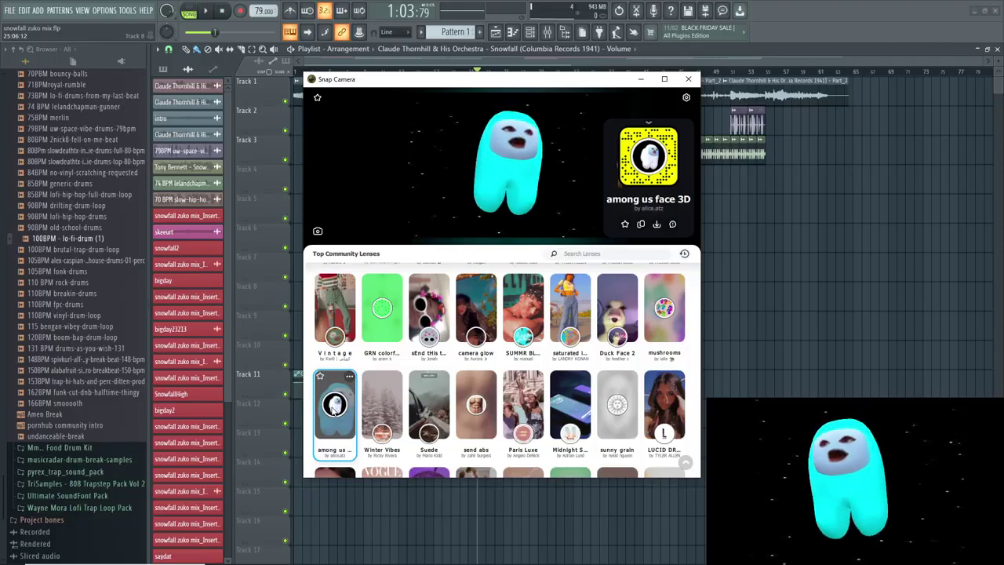
left_click(780, 49)
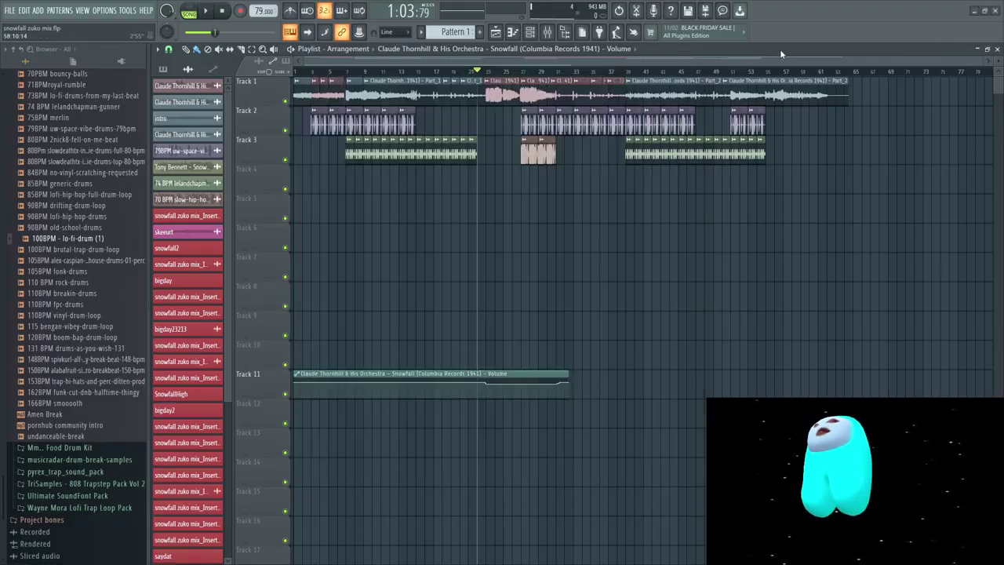
Step: Adjust the Fruity Reeverb 2 mix level on mixer track 2 during playback, close the mixer and stop the song
key("space")
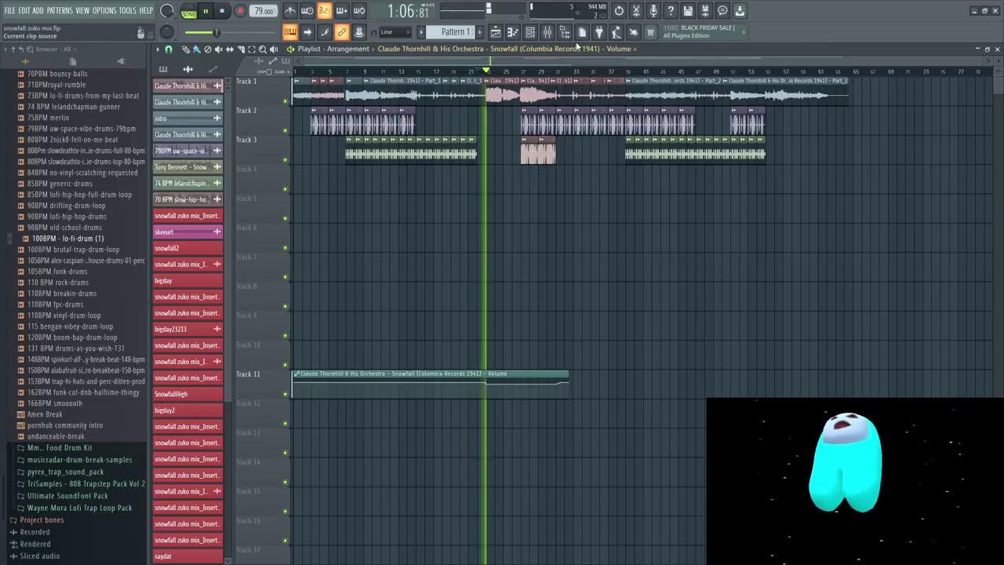
left_click(549, 32)
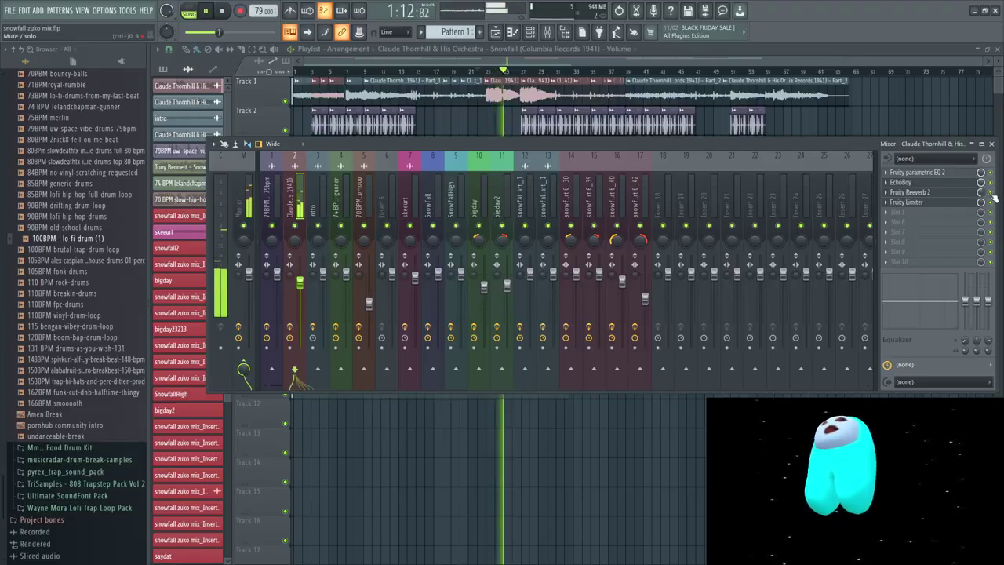
left_click_drag(981, 192, 981, 182)
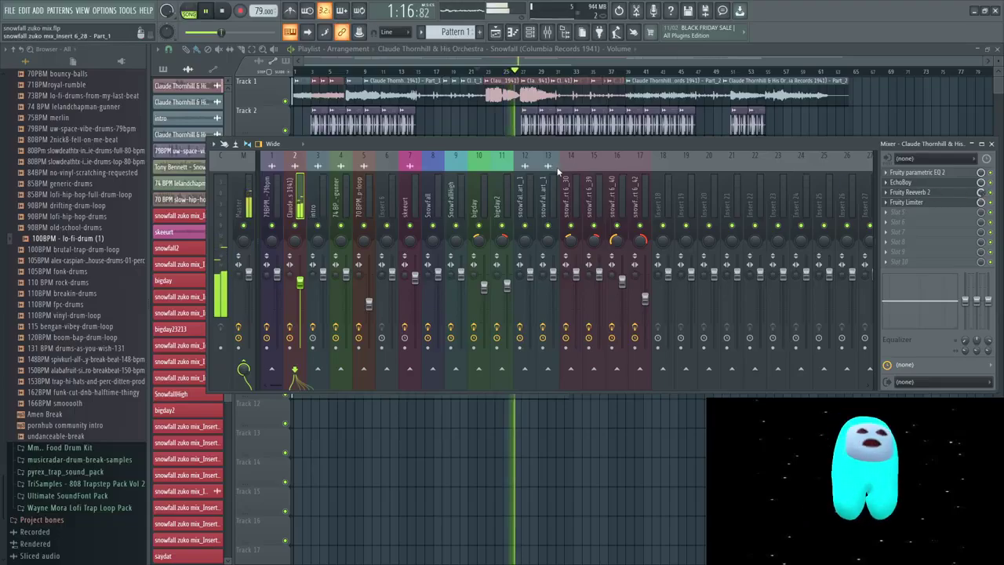
key("F9")
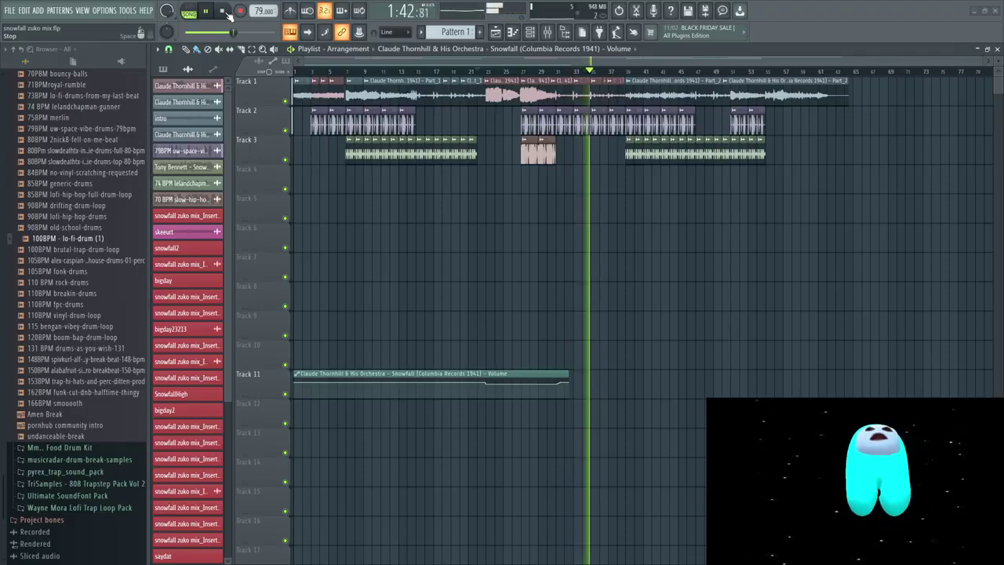
left_click(226, 12)
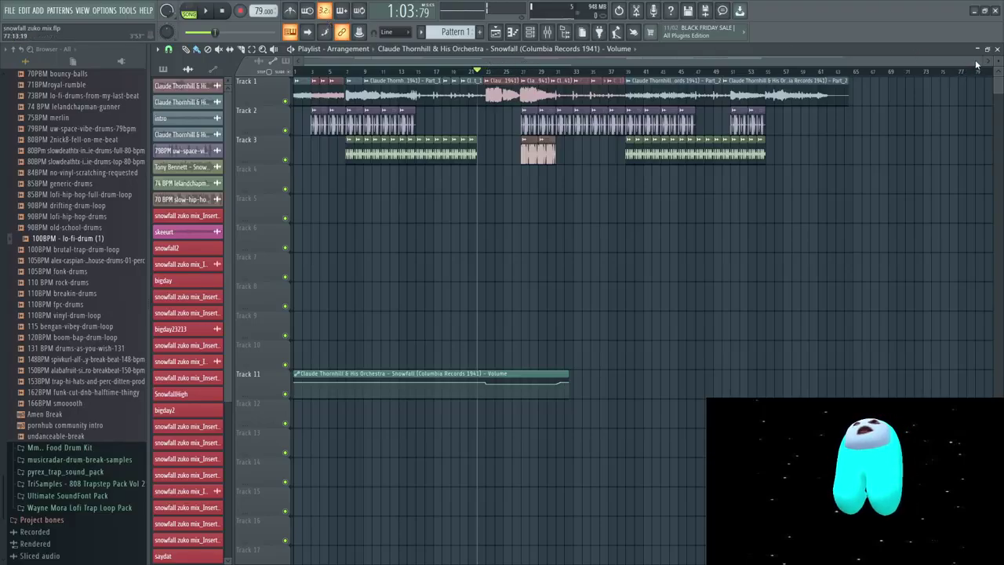
Step: Play the Snowfall arrangement again from the playlist's current start position
scroll(982, 61, "down", 4)
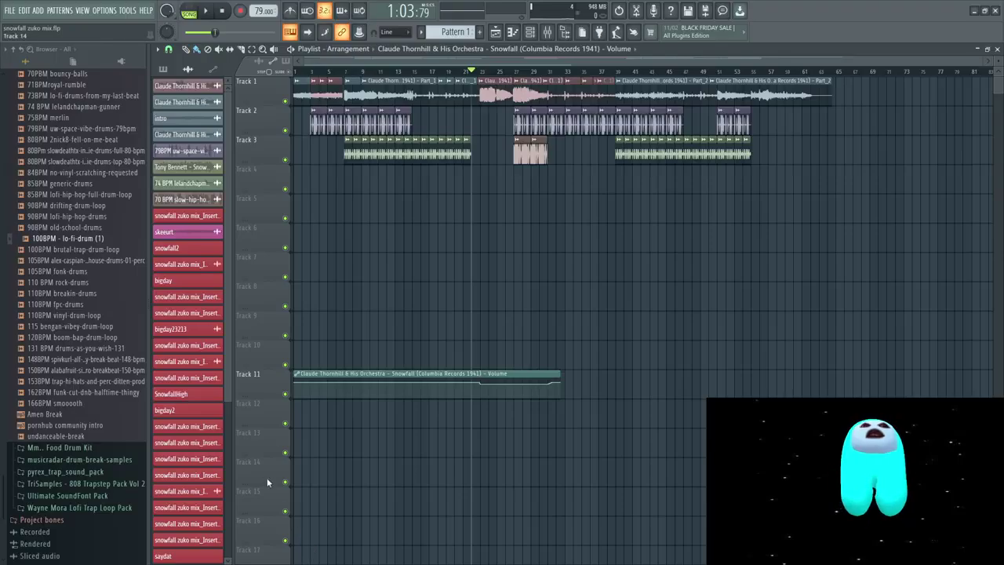
key("super")
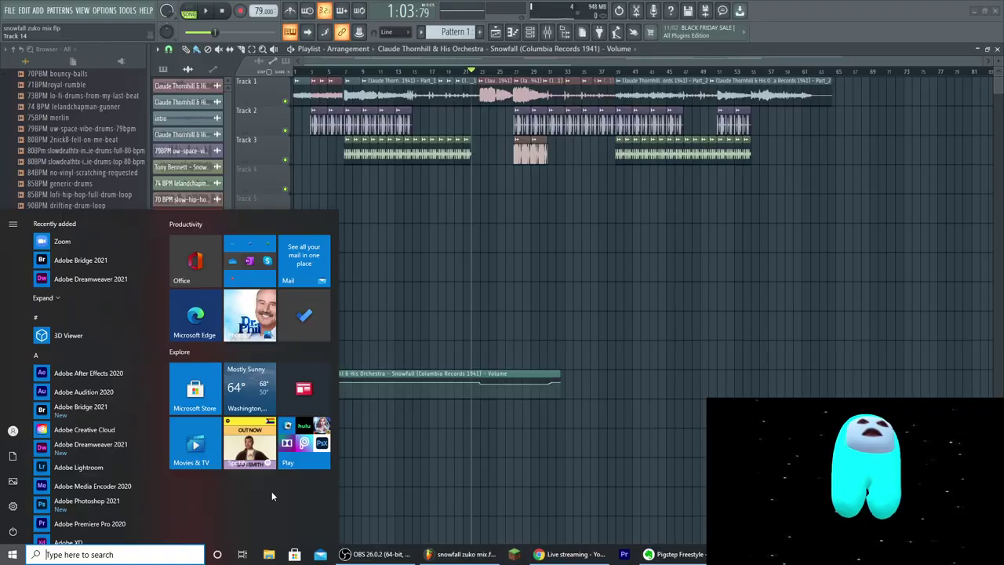
left_click(322, 66)
key("space")
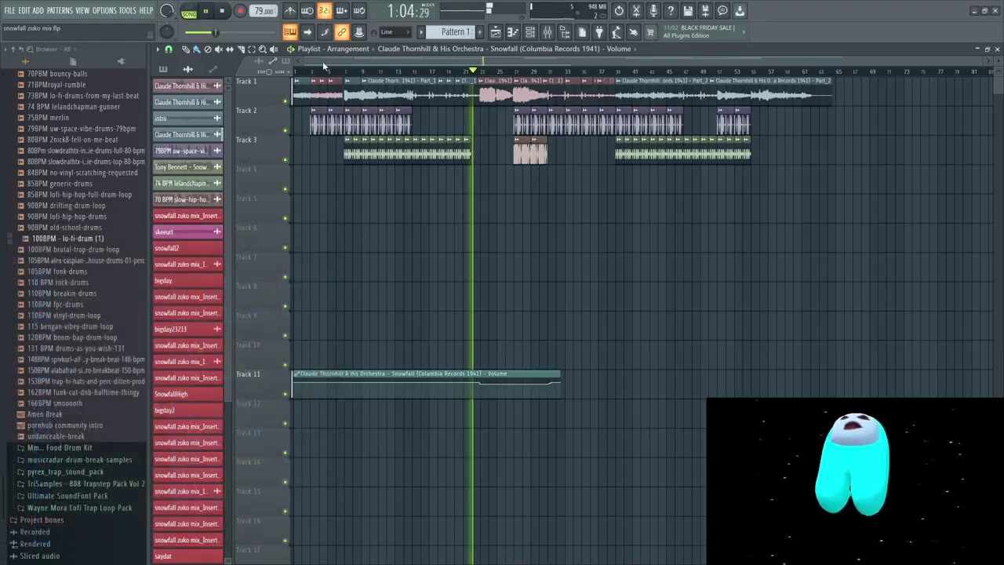
Step: Play the arrangement from about bar 6 and from bar 3, stop it and restart playback to listen again
left_click(339, 72)
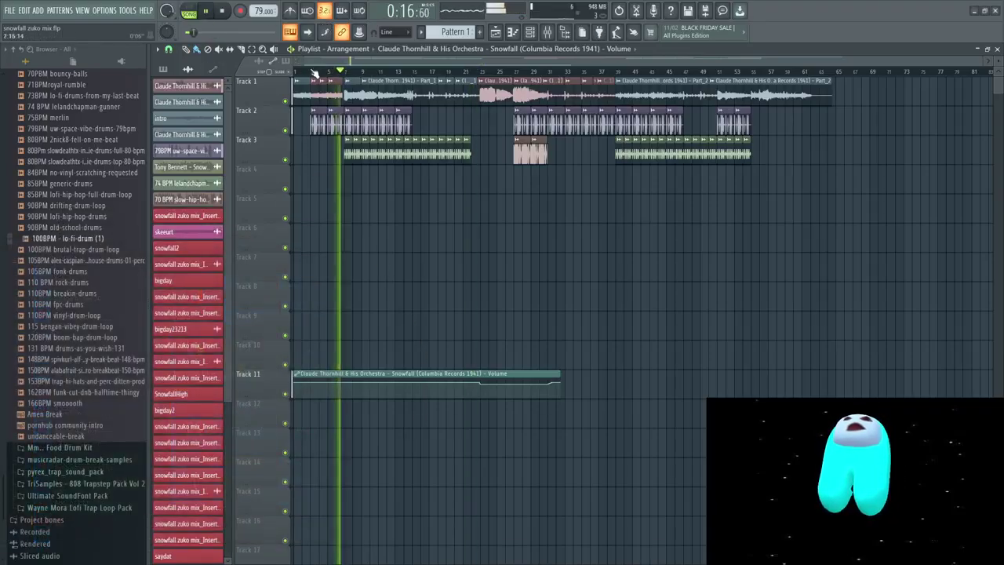
left_click(314, 71)
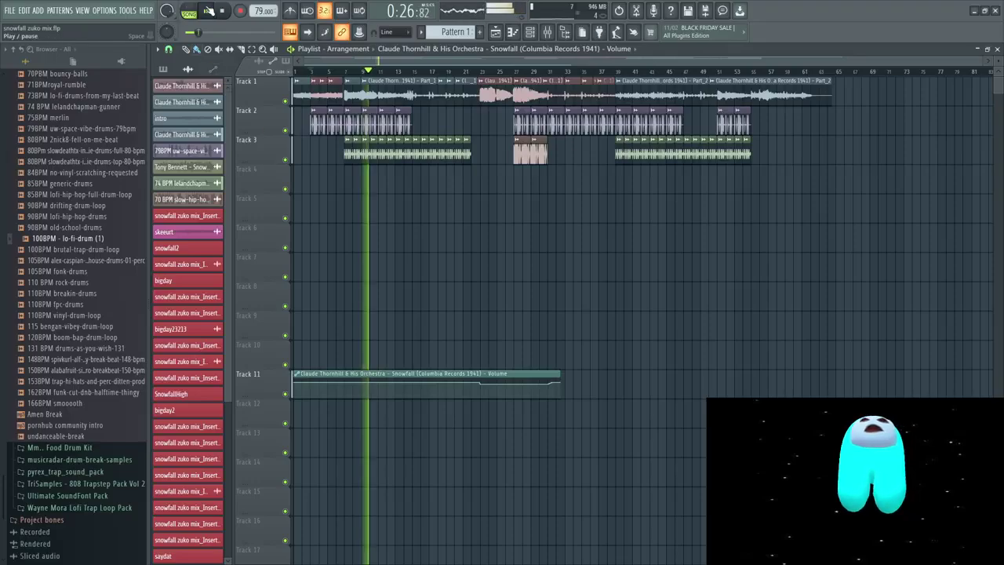
key("space")
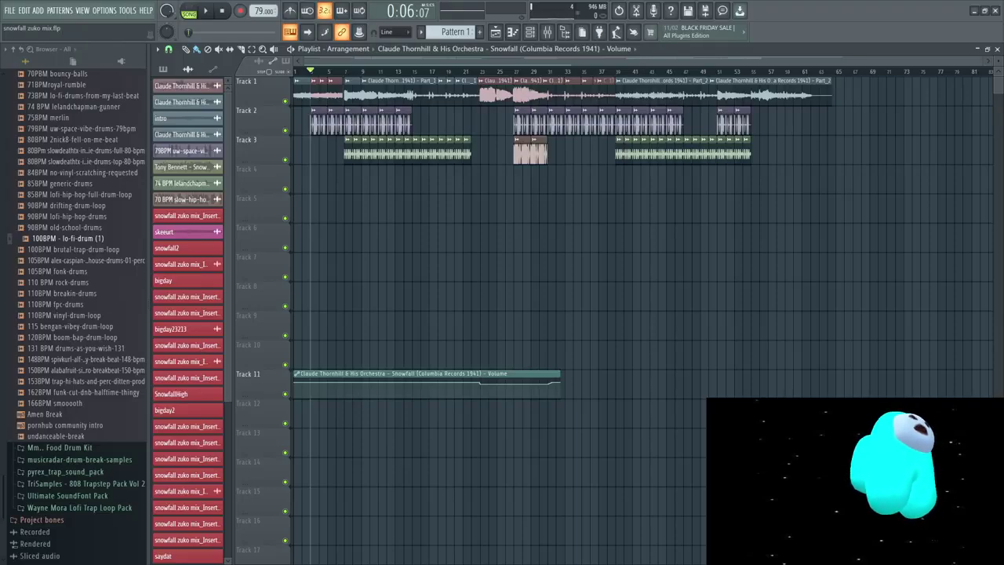
left_click(207, 11)
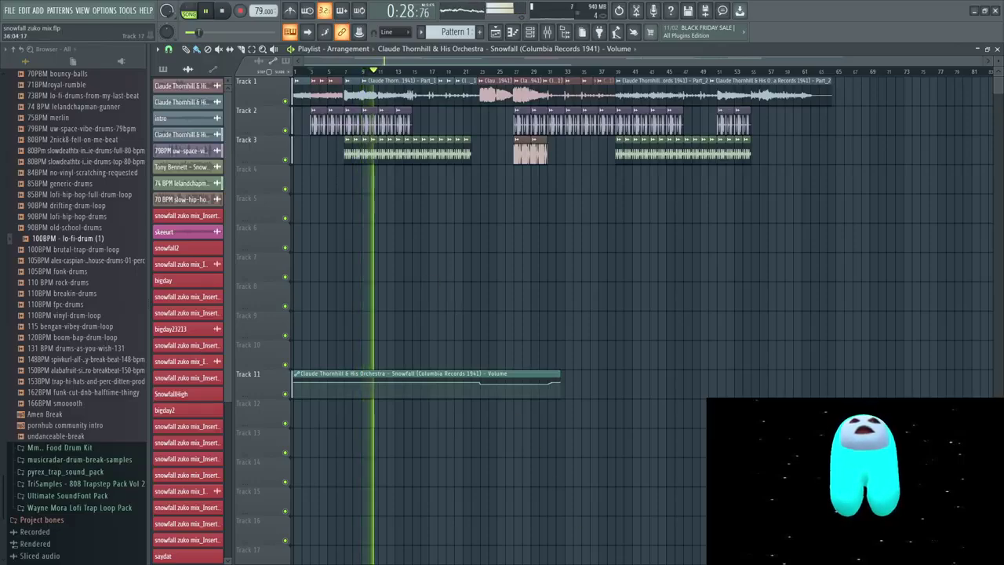
Step: Switch to Snap Camera and try the community lenses Screen Scanner, sunny grain and emotional freckles
key("super")
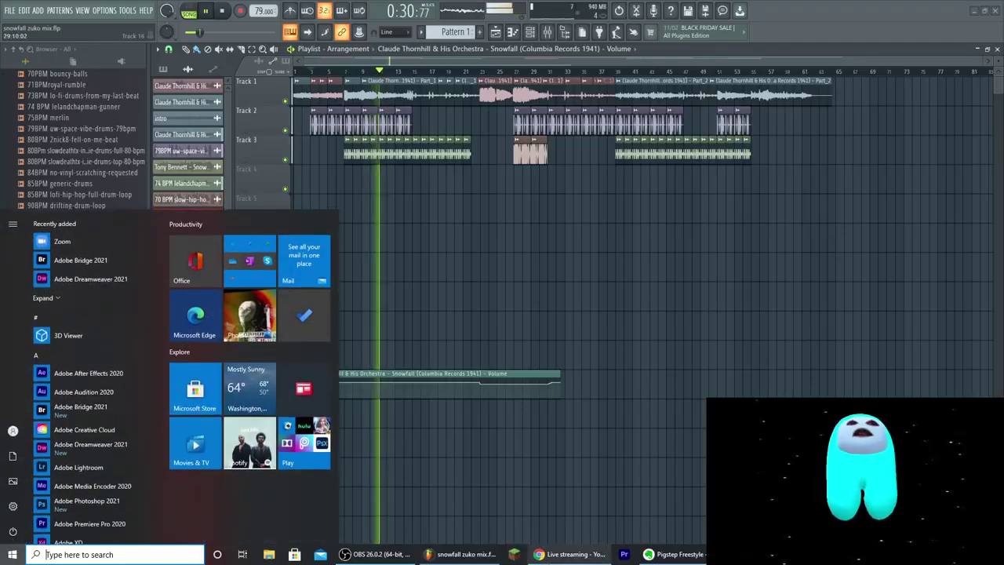
left_click(730, 554)
scroll(463, 408, "up", 3)
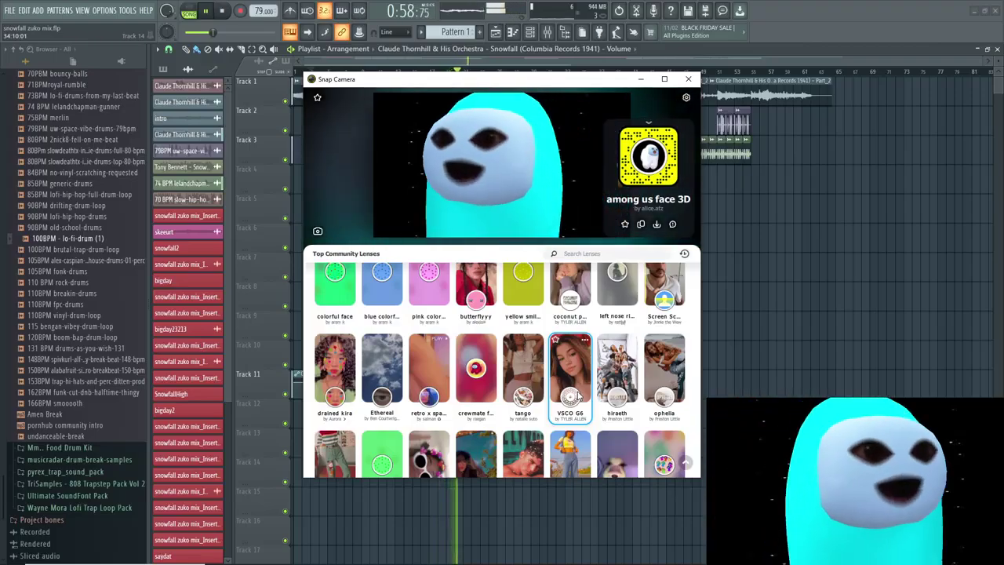
left_click(669, 303)
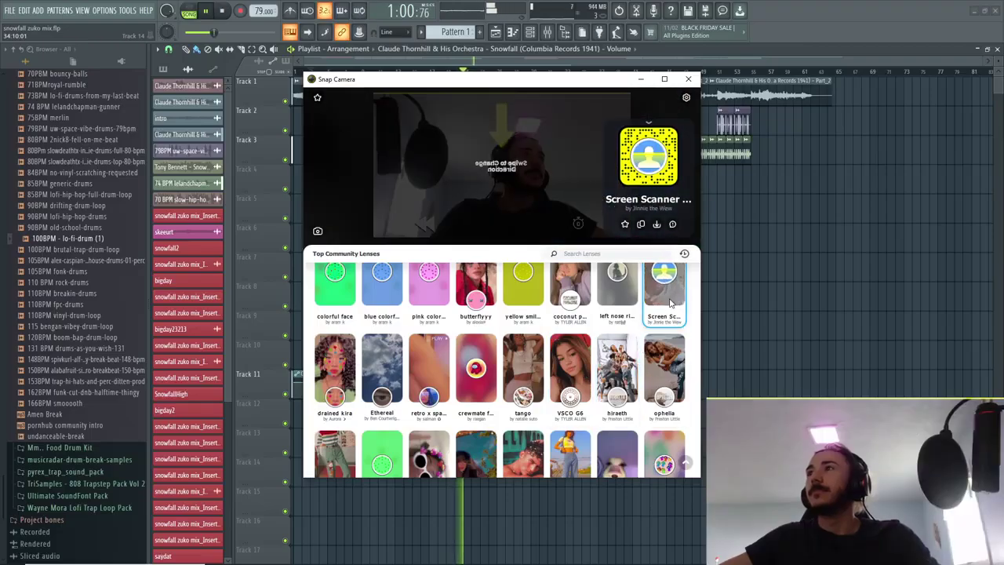
scroll(675, 312, "down", 3)
left_click(665, 384)
left_click(617, 384)
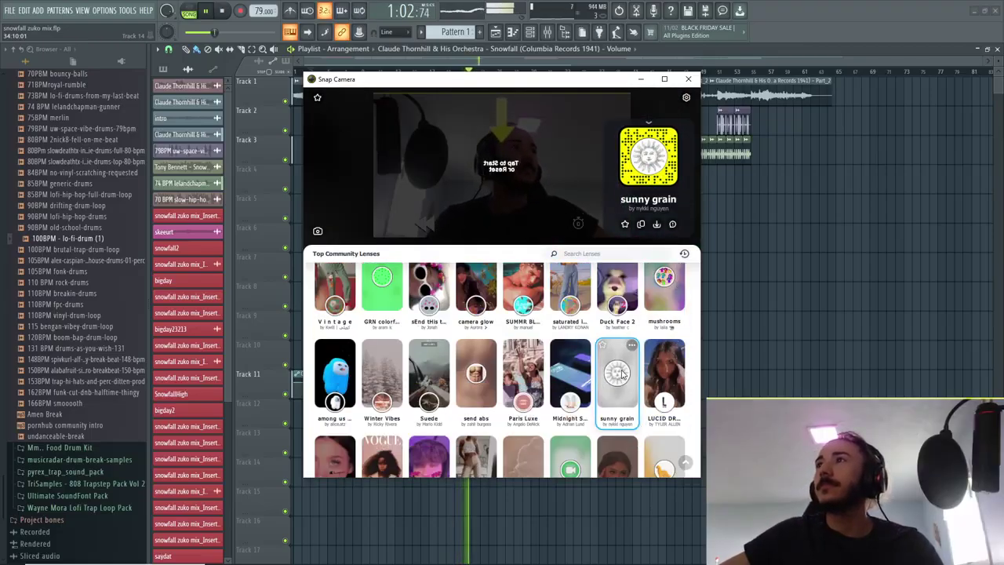
scroll(627, 376, "down", 1)
left_click(630, 362)
scroll(628, 337, "down", 3)
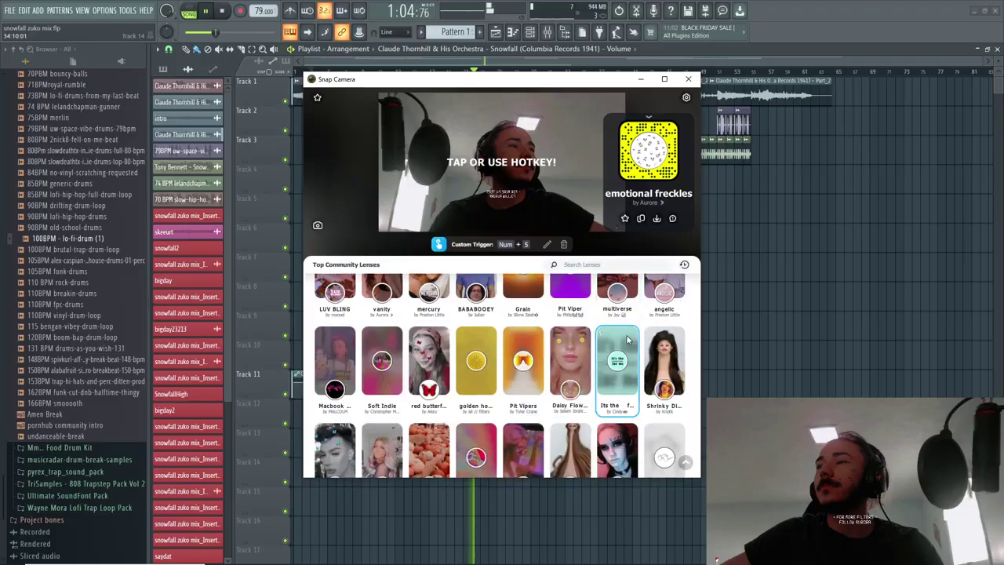
Step: Try the community lenses Its my Turn, Potato and y tho, and minimize the Snap Camera window
scroll(557, 357, "down", 2)
left_click(579, 339)
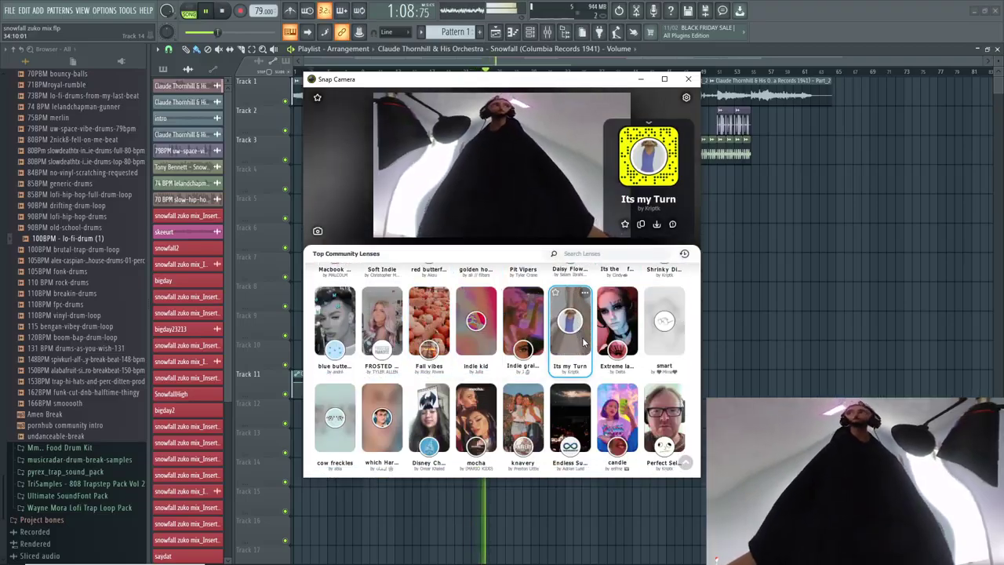
scroll(581, 339, "down", 2)
scroll(582, 341, "down", 1)
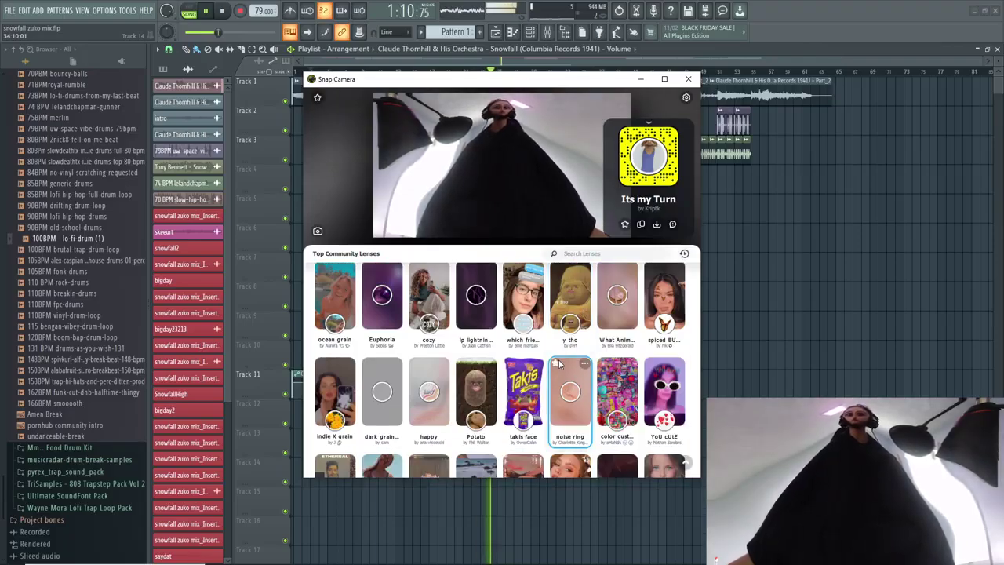
left_click(473, 396)
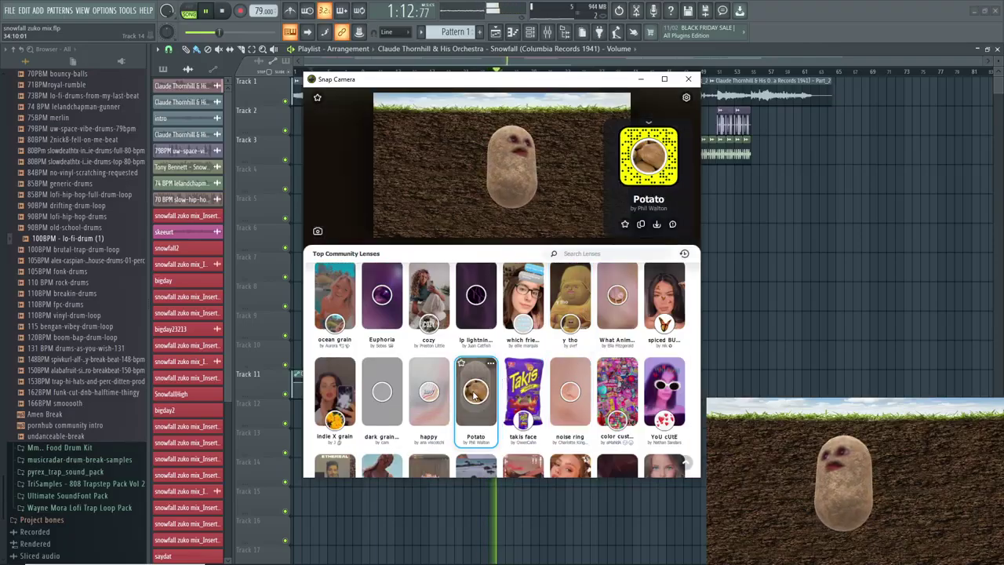
left_click(581, 293)
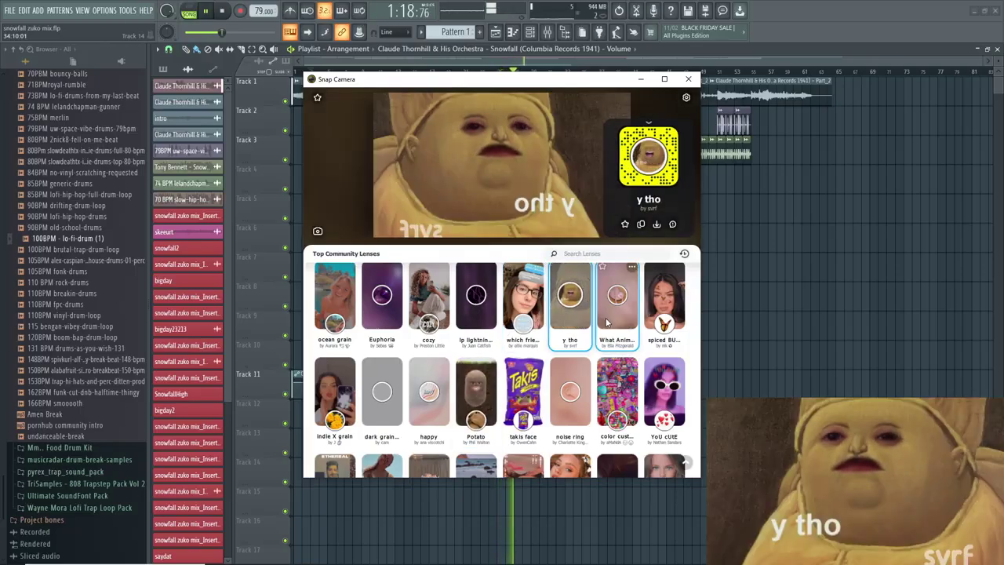
left_click(641, 79)
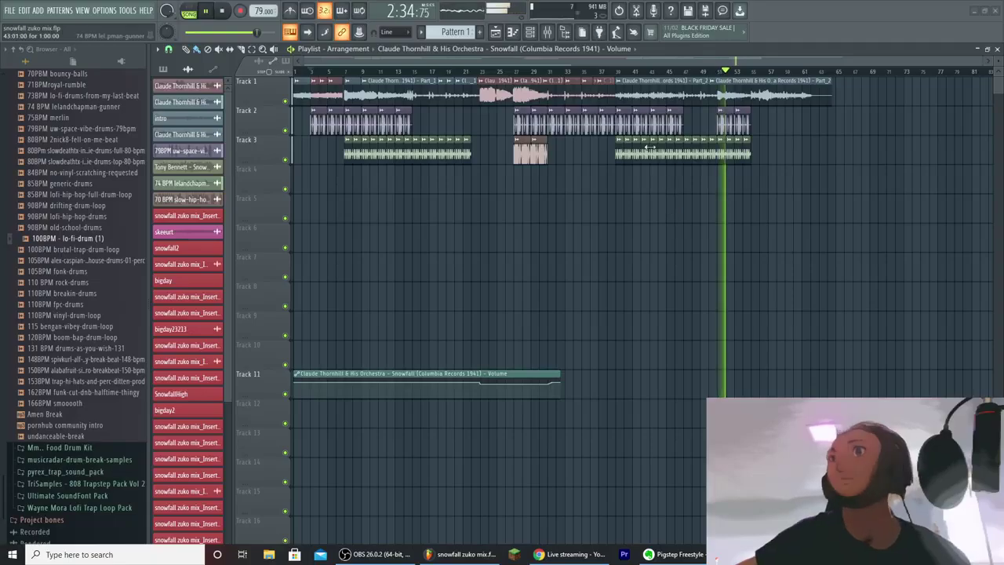
Step: Examine the EchoBoy effect on the 74 BPM lelandchapman-gunner track in the mixer, toggle its slot and close the mixer
key("F9")
left_click(346, 199)
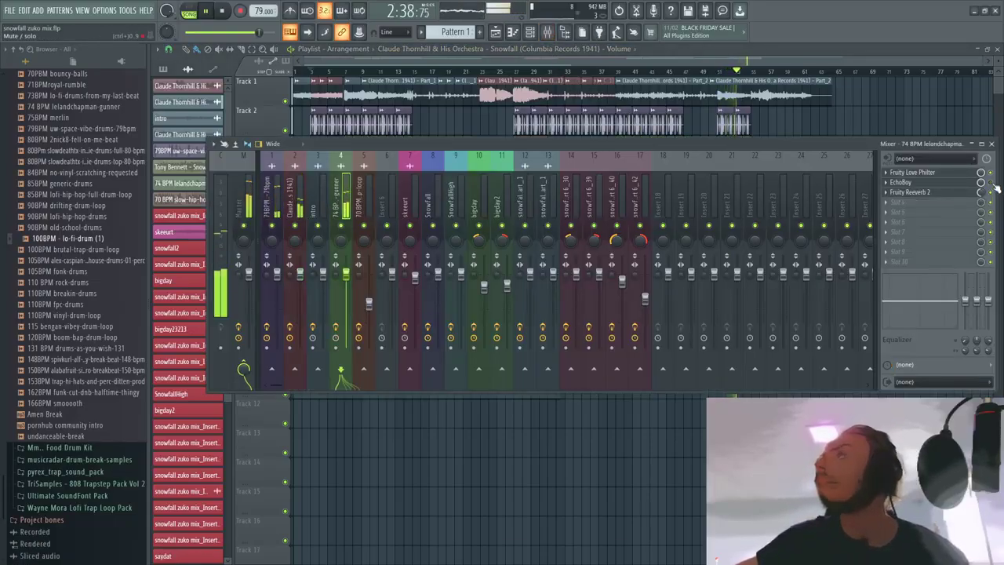
left_click(939, 183)
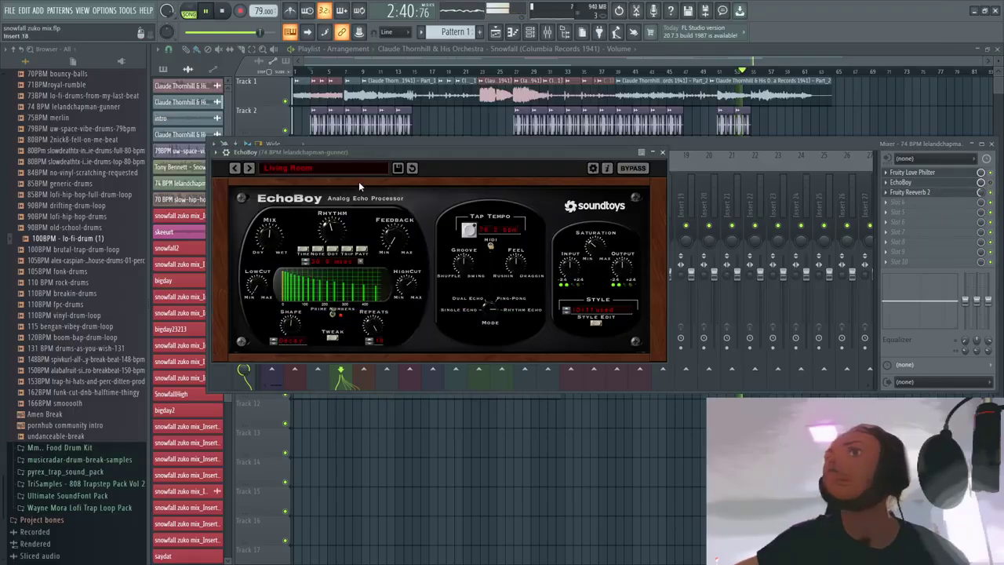
left_click(993, 183)
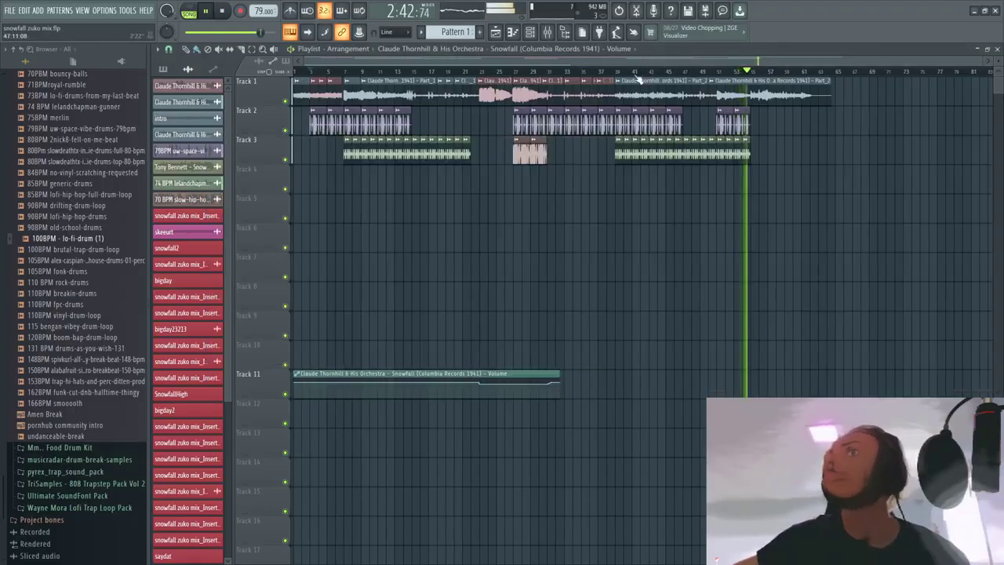
key("F9")
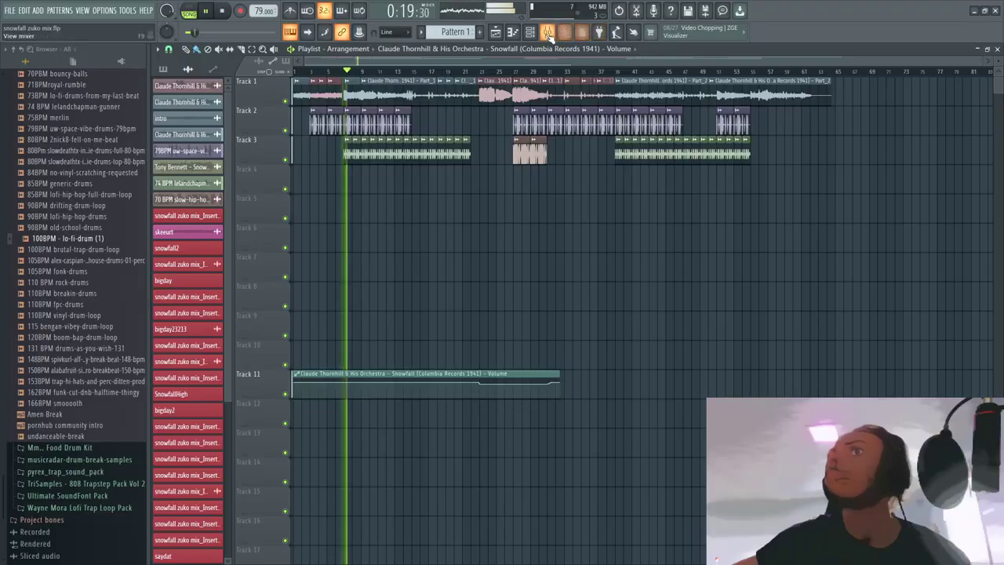
Step: Try EchoBoy's Classics presets 15 ips Tape Echo and 30 ips Tape Echo on mixer track 4 during playback
key("F9")
left_click(902, 182)
left_click(306, 168)
mouse_move(311, 206)
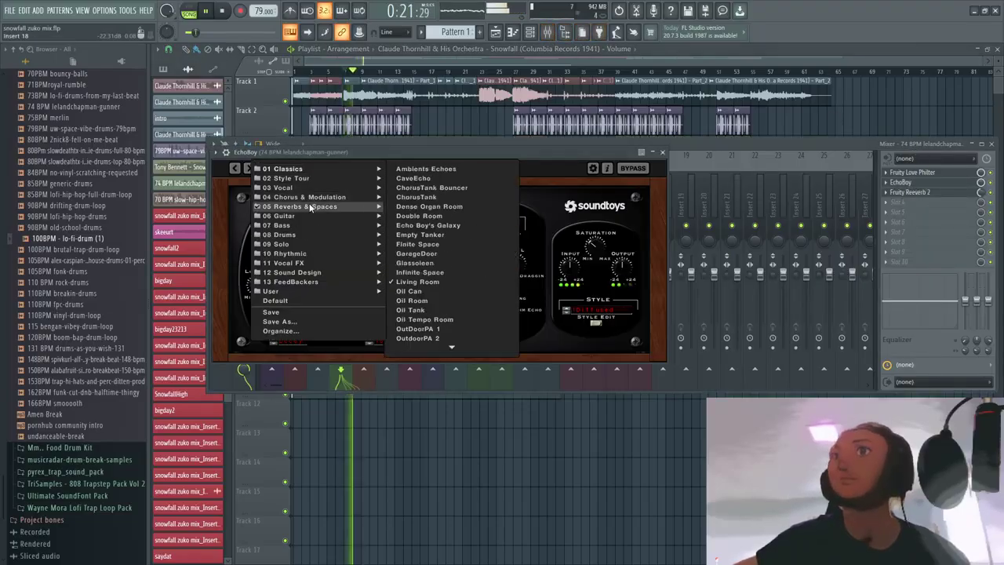
mouse_move(321, 177)
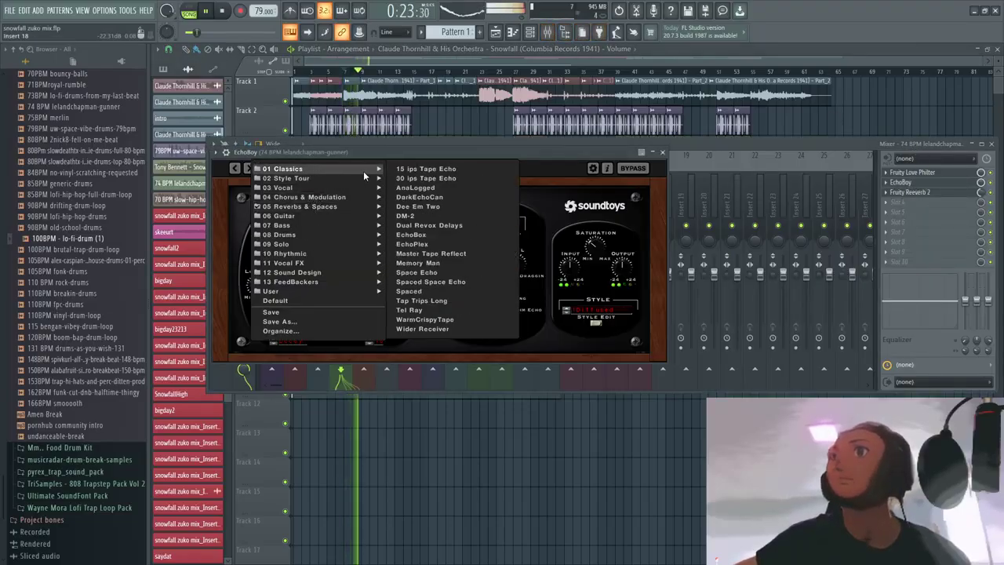
left_click(422, 178)
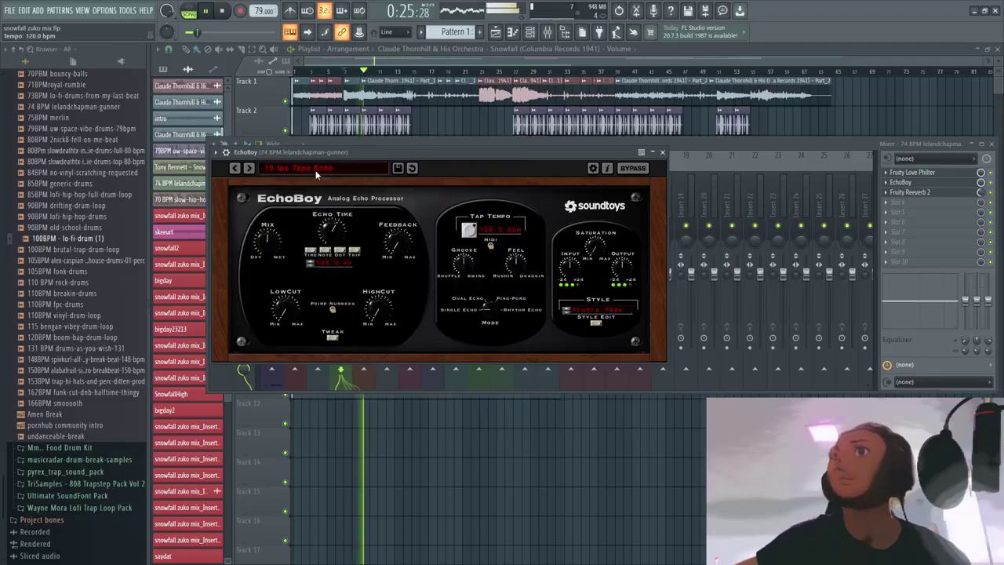
left_click(315, 174)
mouse_move(326, 168)
left_click(419, 182)
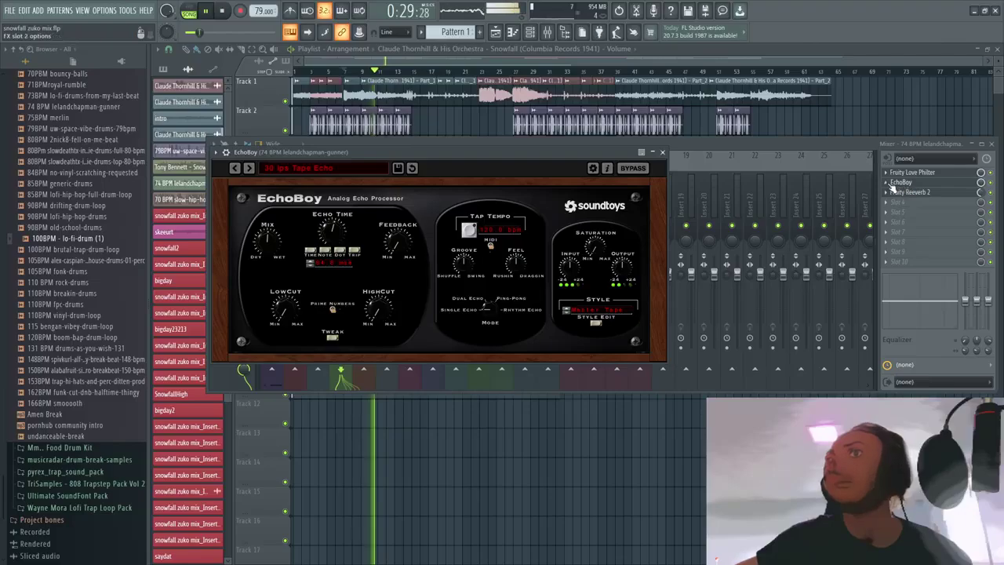
Step: Try different EchoBoy mix levels on mixer track 4 and look through its Classics presets
left_click(972, 184)
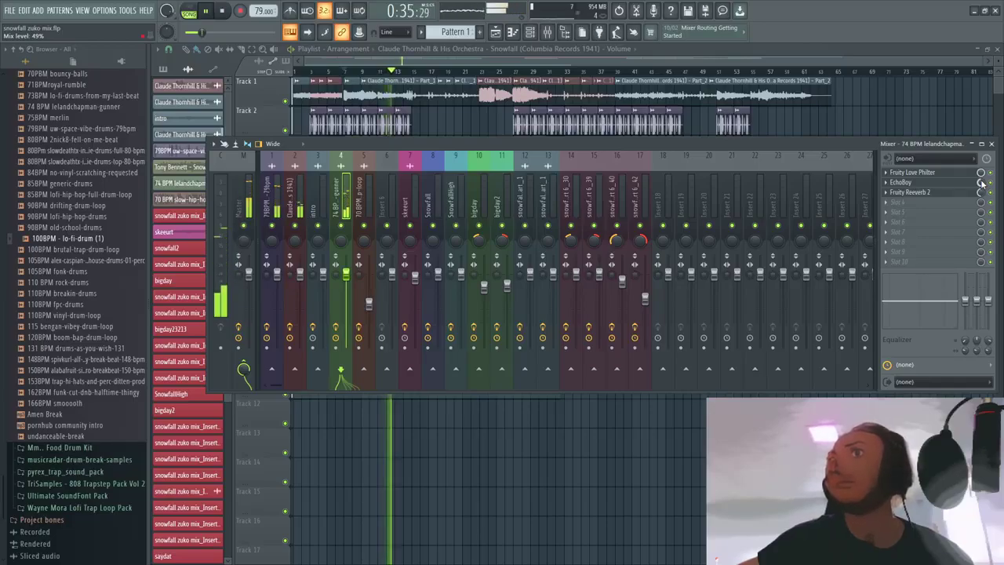
scroll(980, 183, "down", 4)
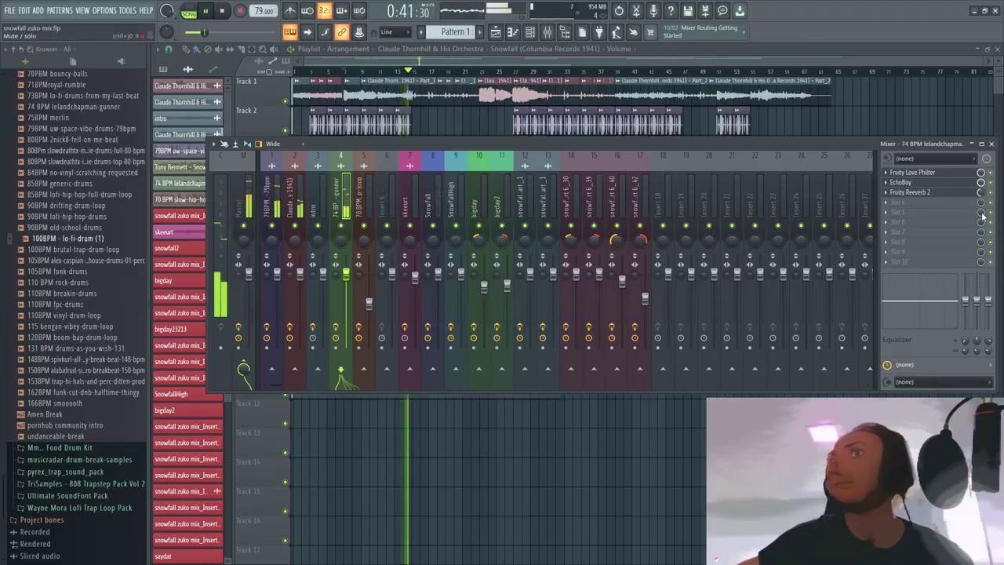
left_click(900, 182)
left_click(313, 168)
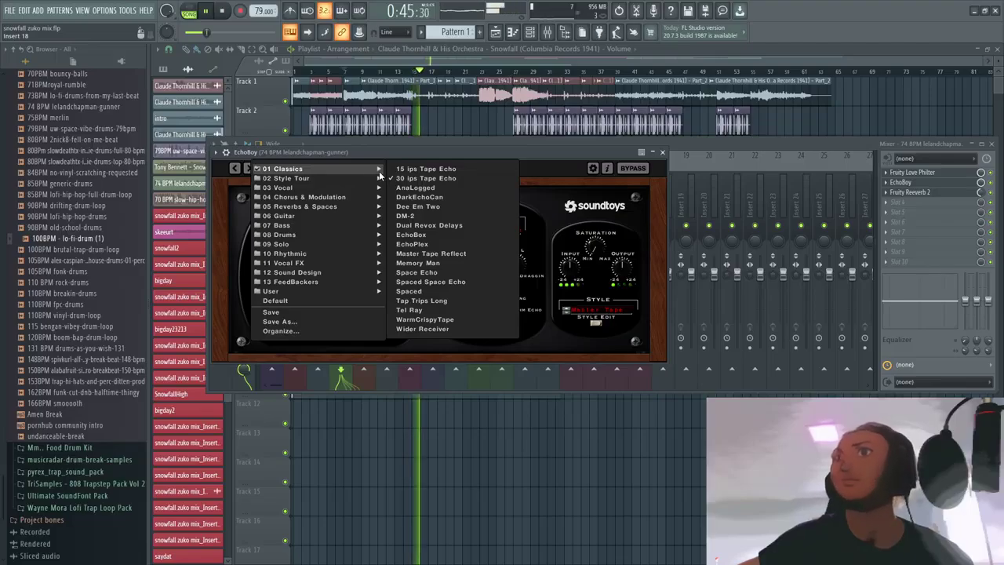
left_click(899, 182)
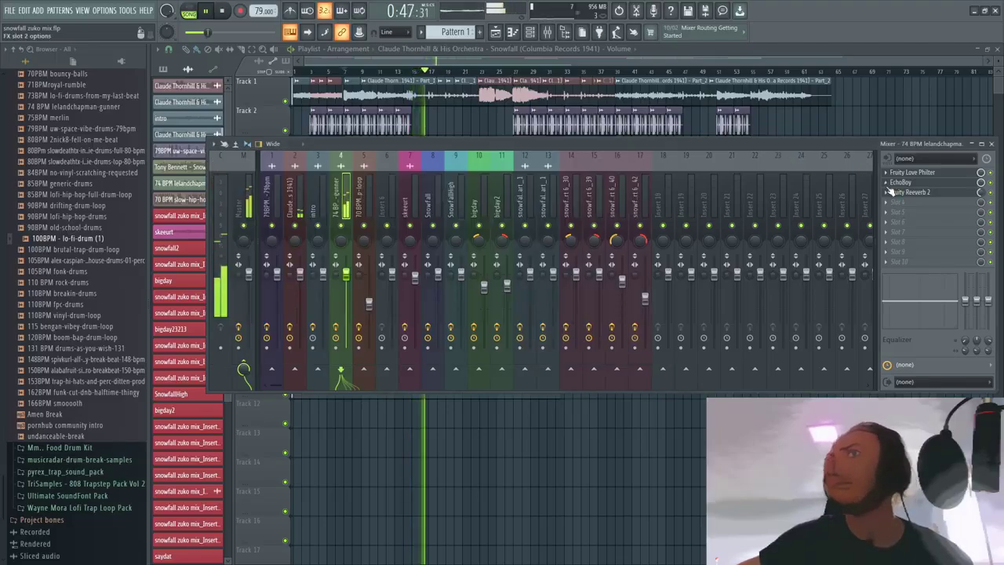
Step: Move EchoBoy below Fruity Reeverb 2 in track 4's effect chain, close the mixer and play from bar 39
left_click(887, 183)
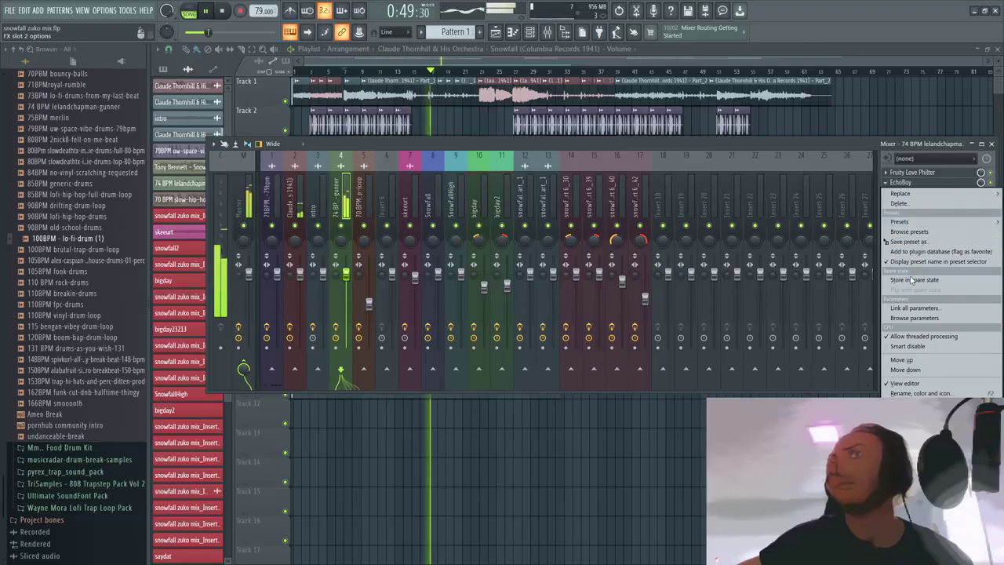
left_click(910, 370)
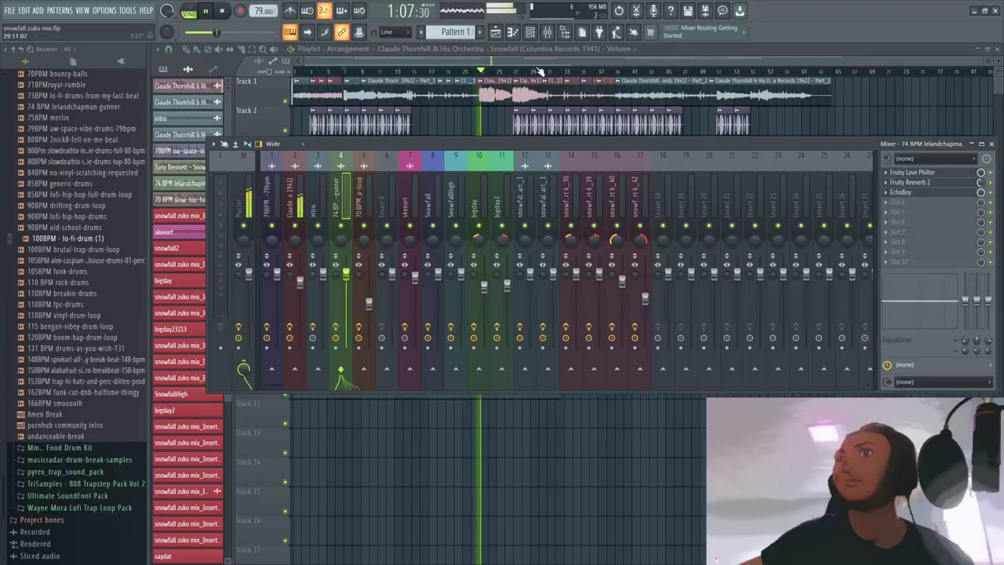
key("F9")
left_click(616, 72)
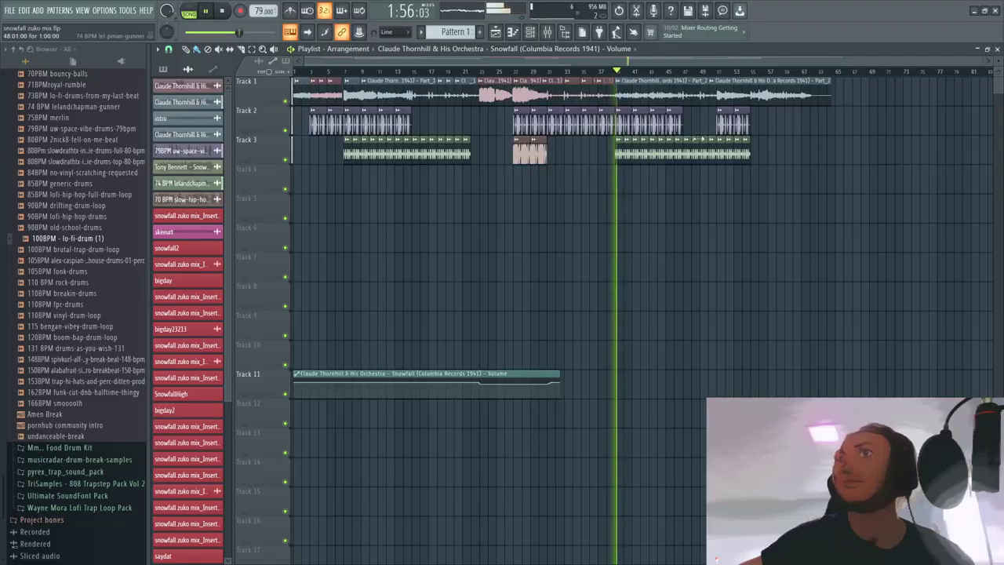
Step: Load EchoBoy's 03-EchoPlex preset from the Style Tour category on mixer track 4 and look through the preset categories again
left_click(547, 32)
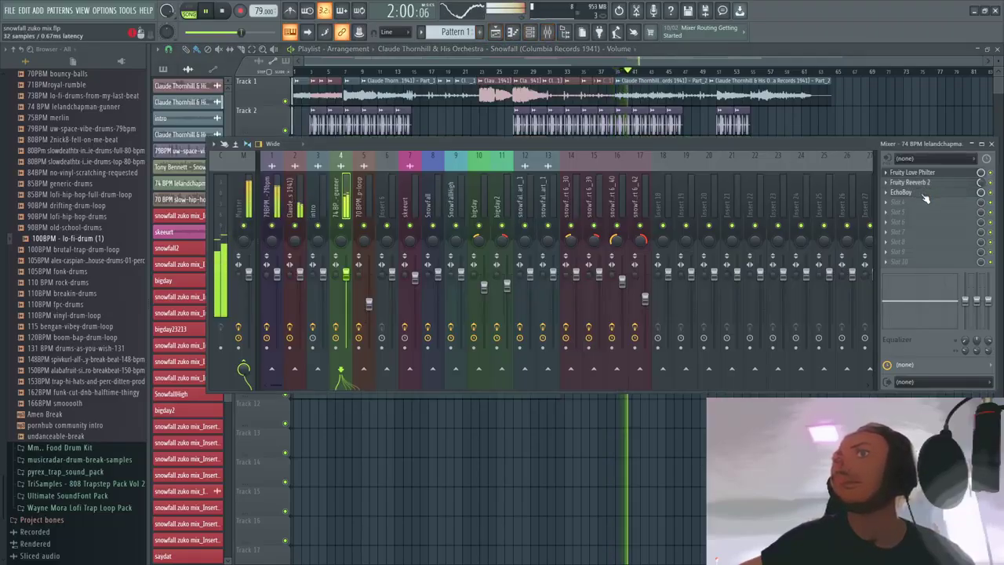
left_click(902, 192)
left_click(377, 168)
mouse_move(306, 178)
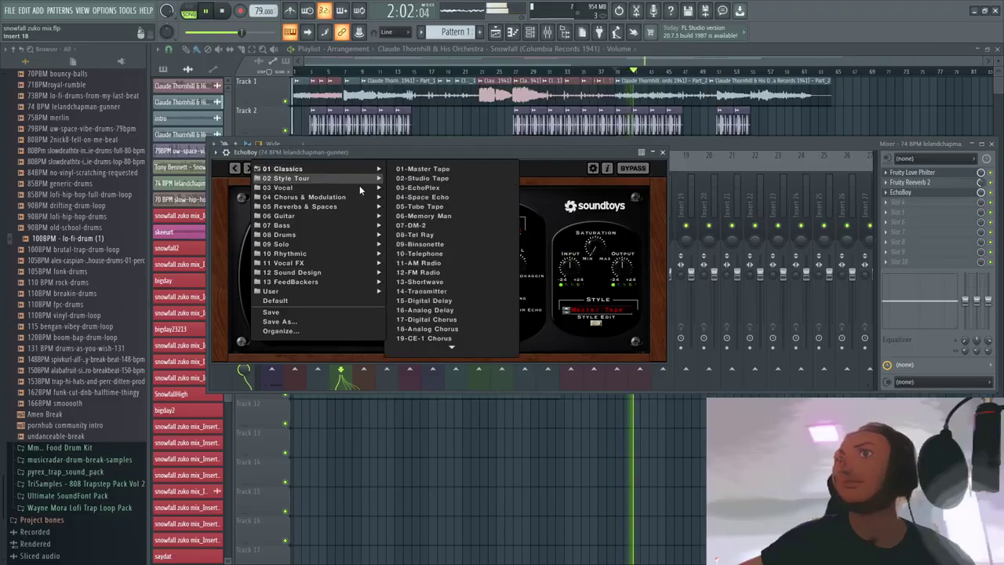
left_click(411, 188)
left_click(329, 166)
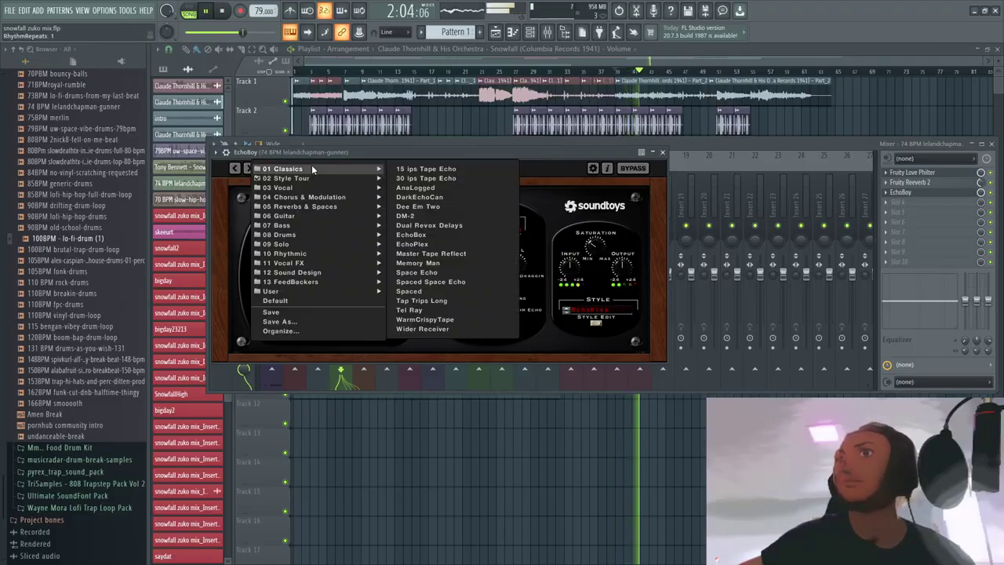
mouse_move(315, 182)
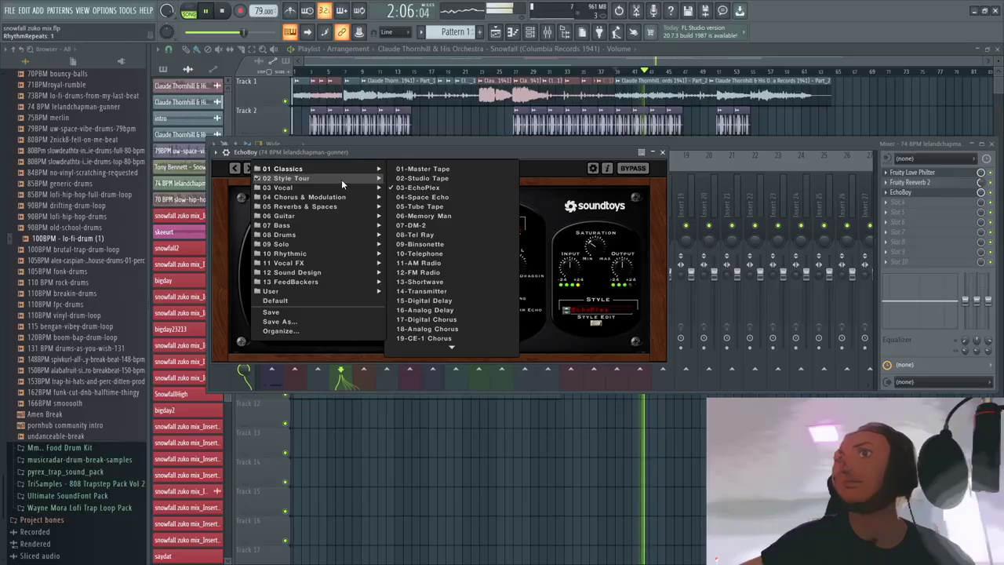
Step: Set EchoBoy's mix level to 53% on mixer track 4 and move it above Fruity Reeverb 2 in the effect chain
left_click(981, 193)
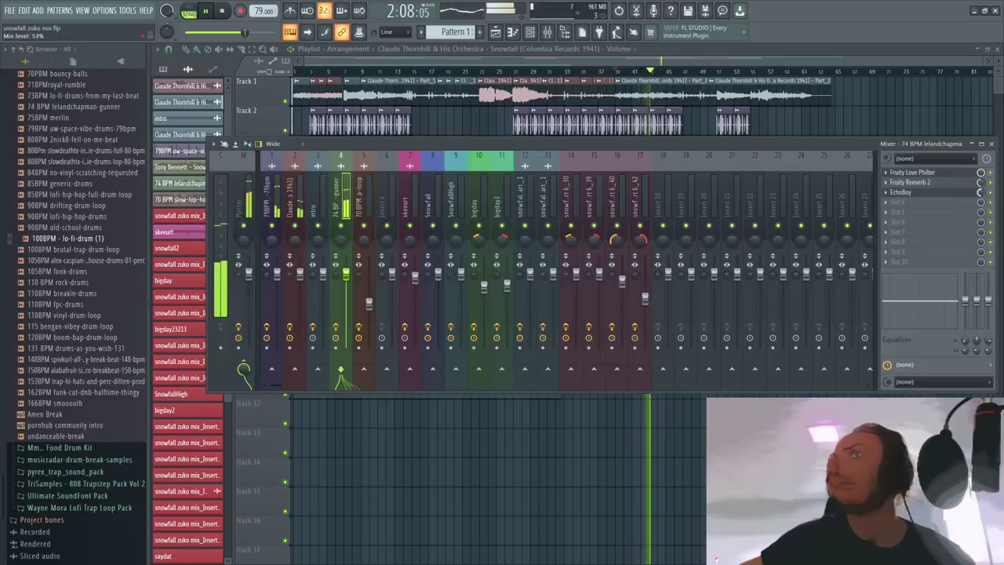
right_click(897, 197)
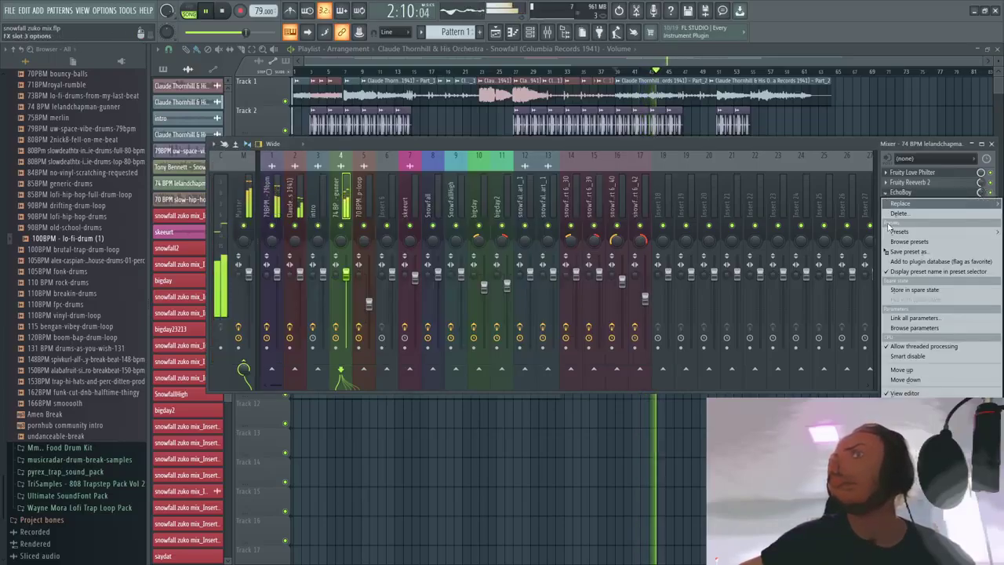
left_click(922, 369)
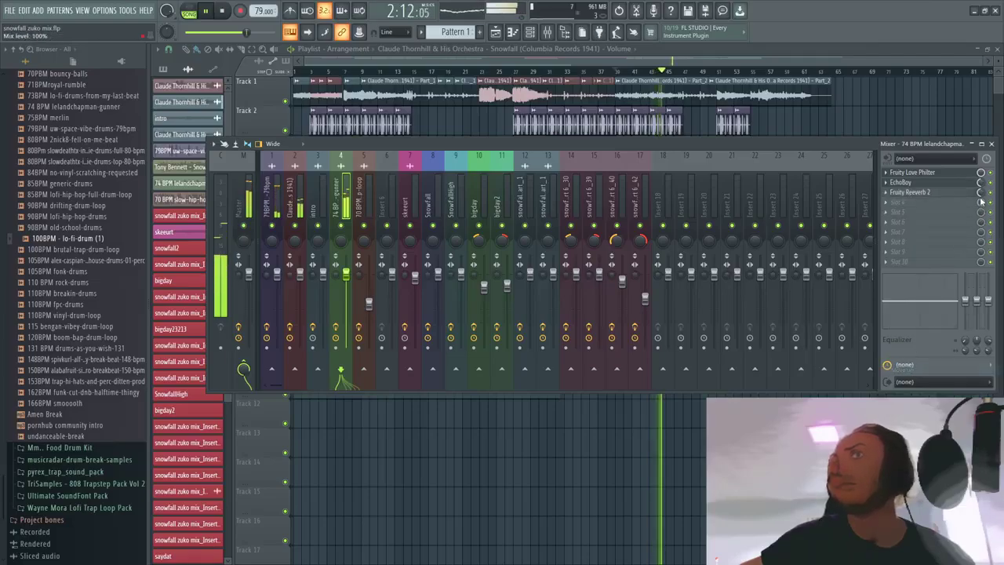
left_click_drag(984, 186, 984, 200)
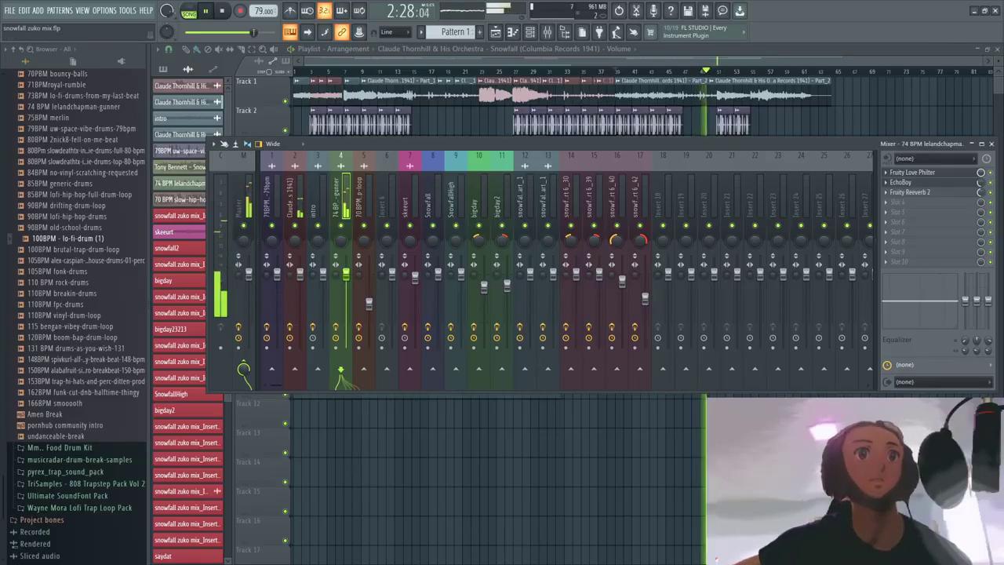
Step: Switch to OBS and enlarge the webcam Video source over the display capture
key("alt+Tab")
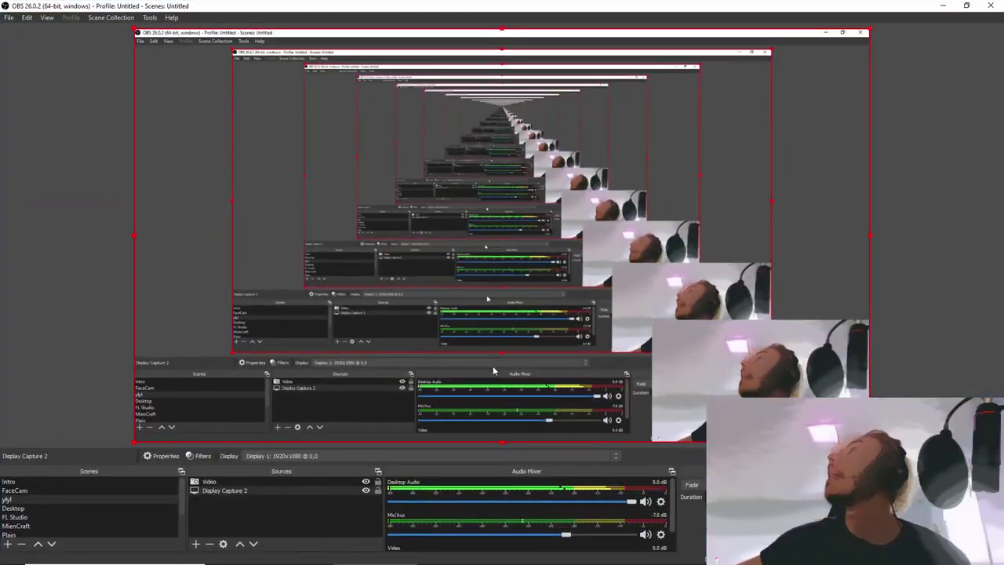
left_click(776, 360)
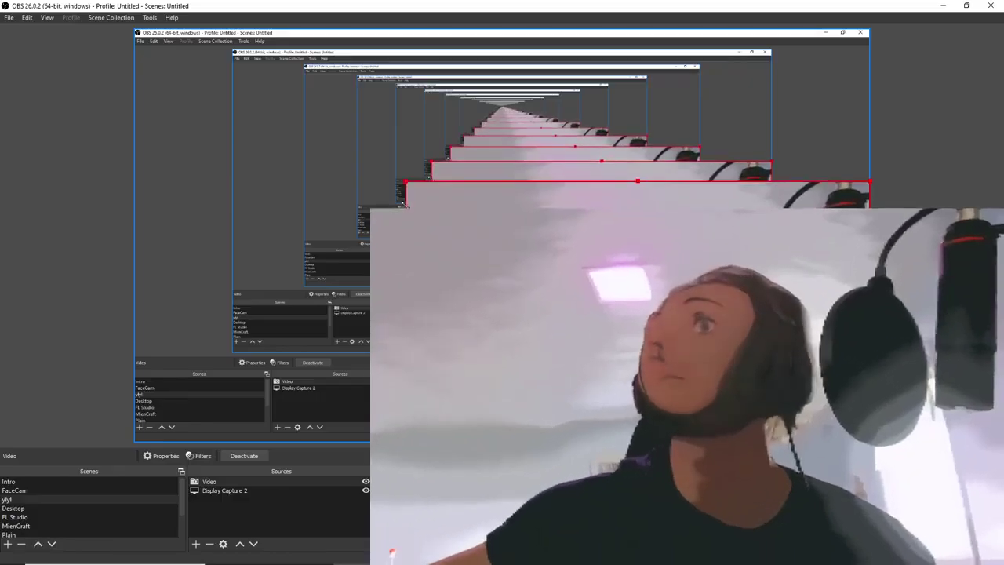
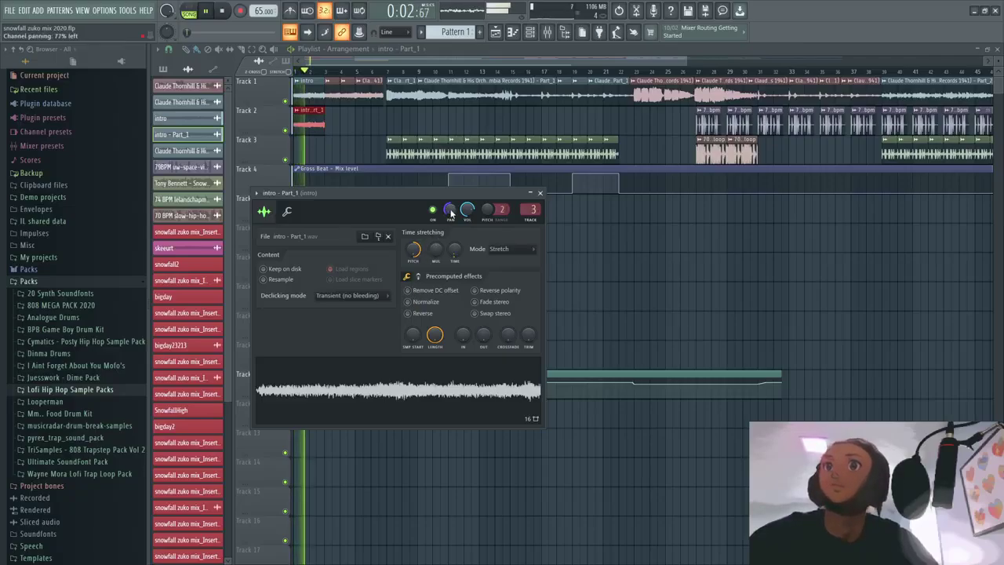
Step: In FL Studio, pan the intro channel 84% right and reset the intro - Part_1 channel's panning while playing from the start
double_click(310, 94)
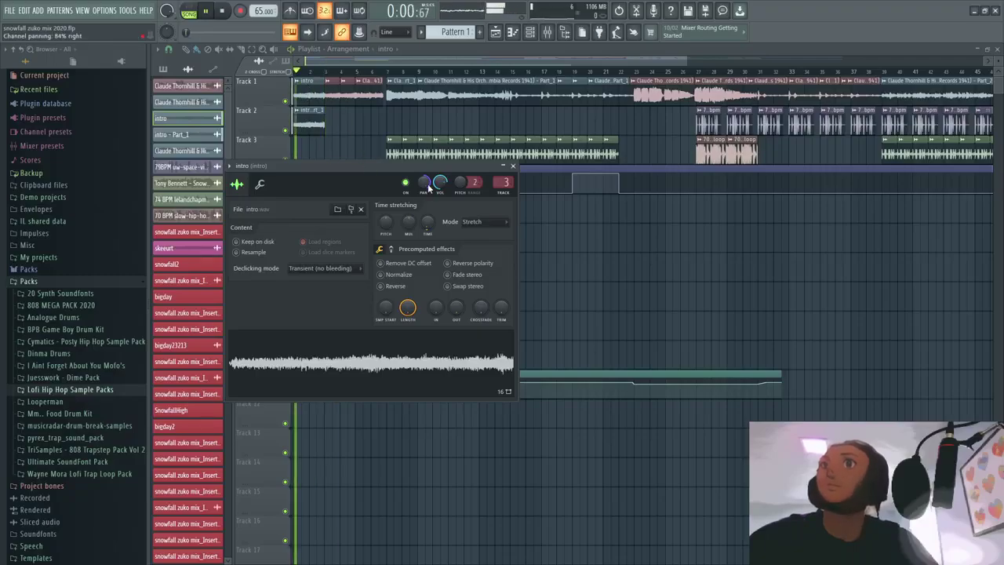
left_click(320, 126)
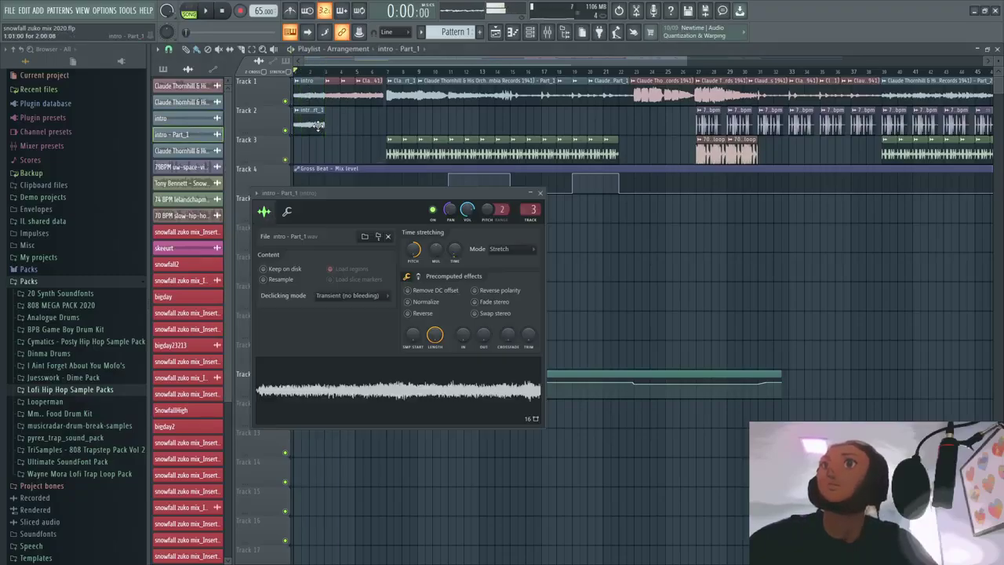
right_click(449, 217)
left_click(477, 218)
key("space")
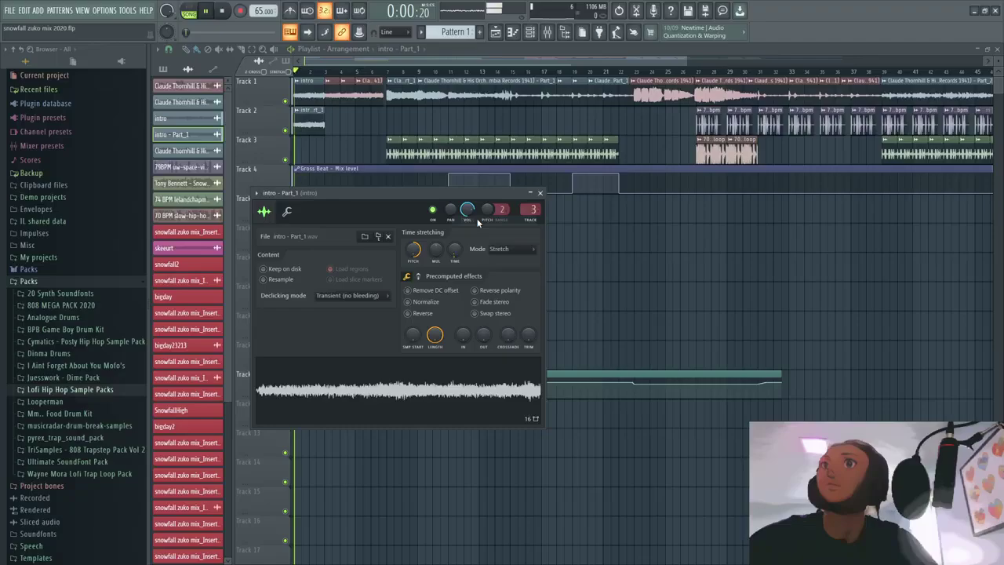
Step: Try the opening without the intro - Part_1 clip on Track 2 and show the mixer
left_click(312, 126)
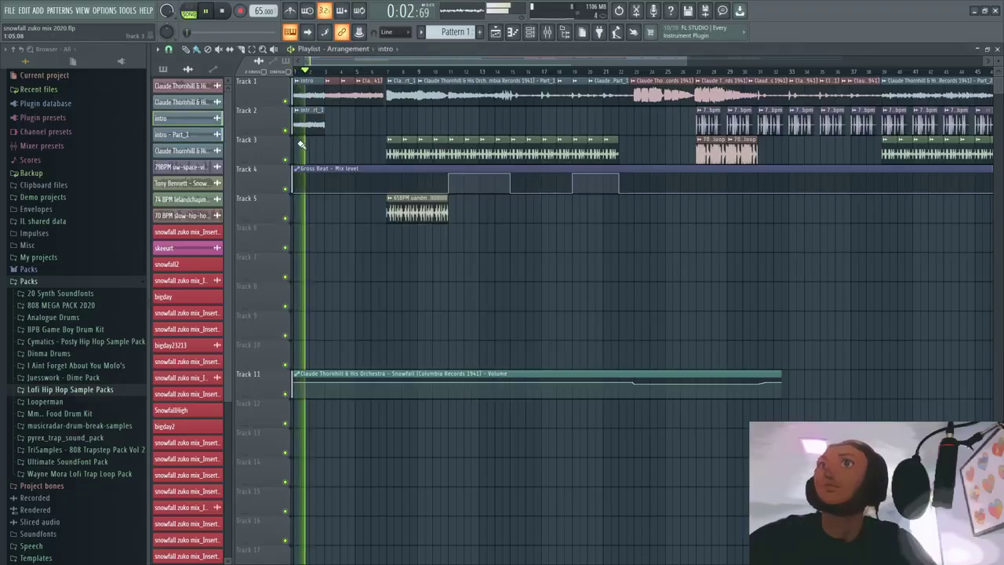
scroll(306, 137, "up", 2)
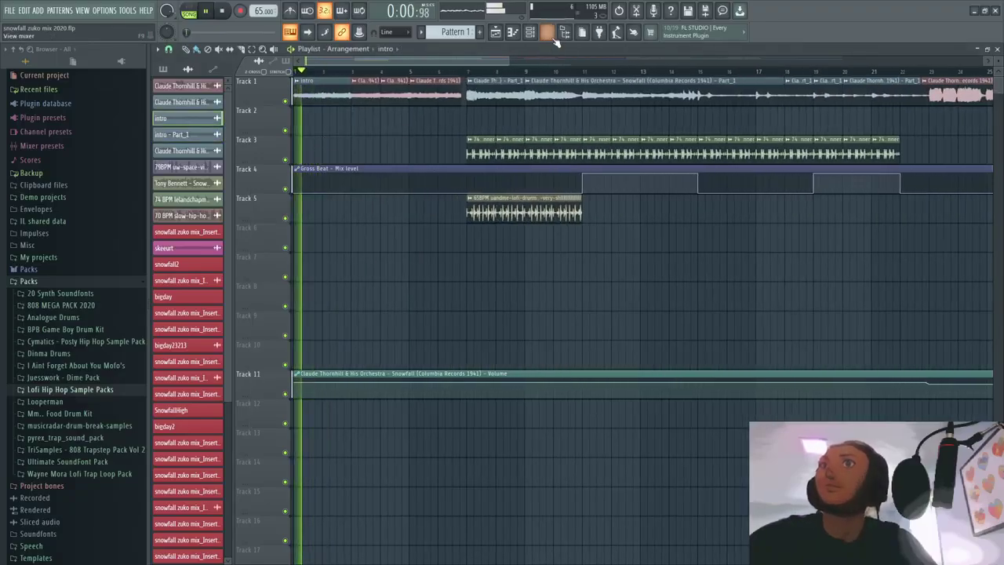
left_click(553, 40)
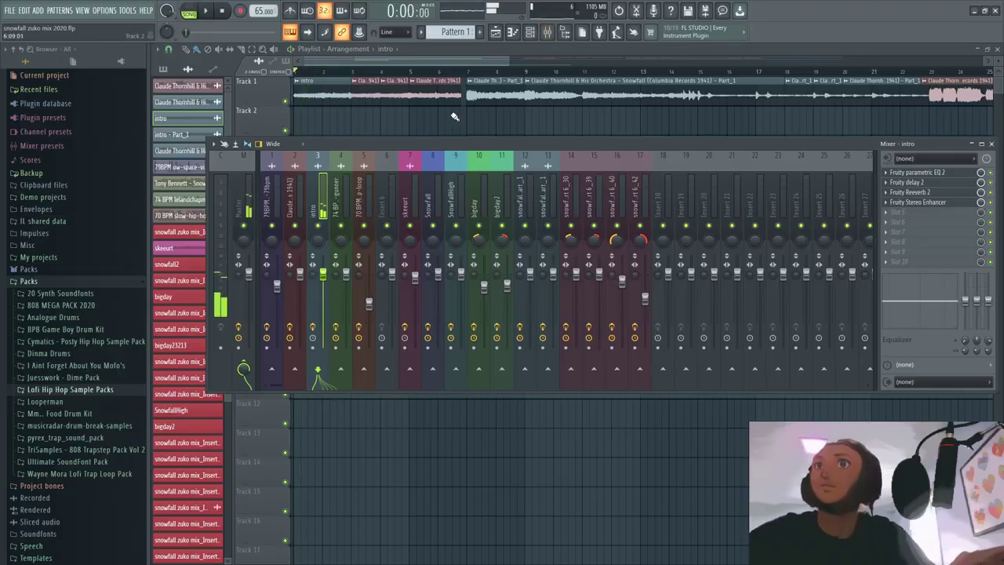
Step: Place intro - Part_1 on Track 2 at bar 1 again, pan its channel 76% right and play the intro section
double_click(329, 119)
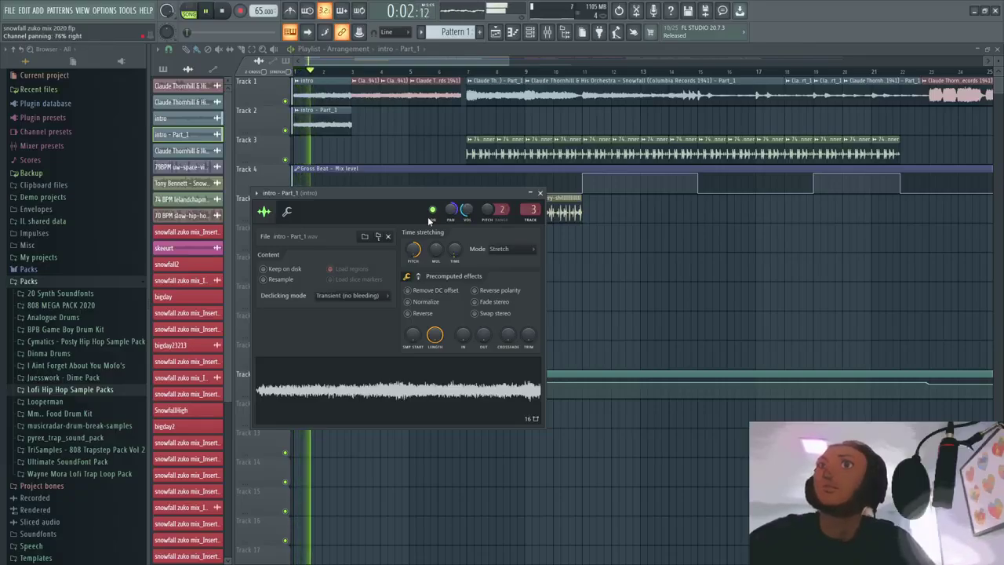
key("Escape")
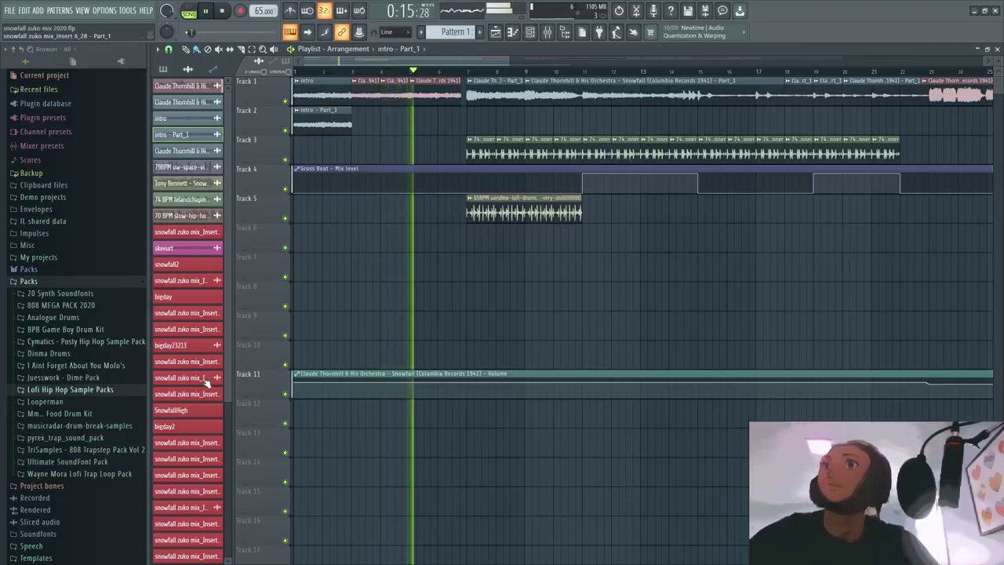
key("space")
Step: Find beneathyou_kick in the Juesswork - Dime Pack and place it on Track 6 at the start of bar 3
left_click(57, 343)
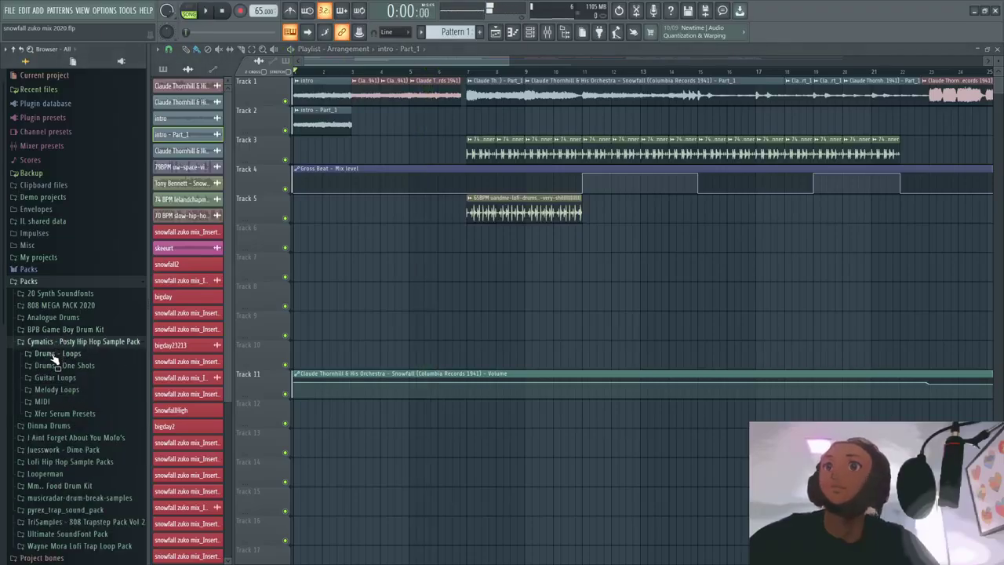
left_click(54, 343)
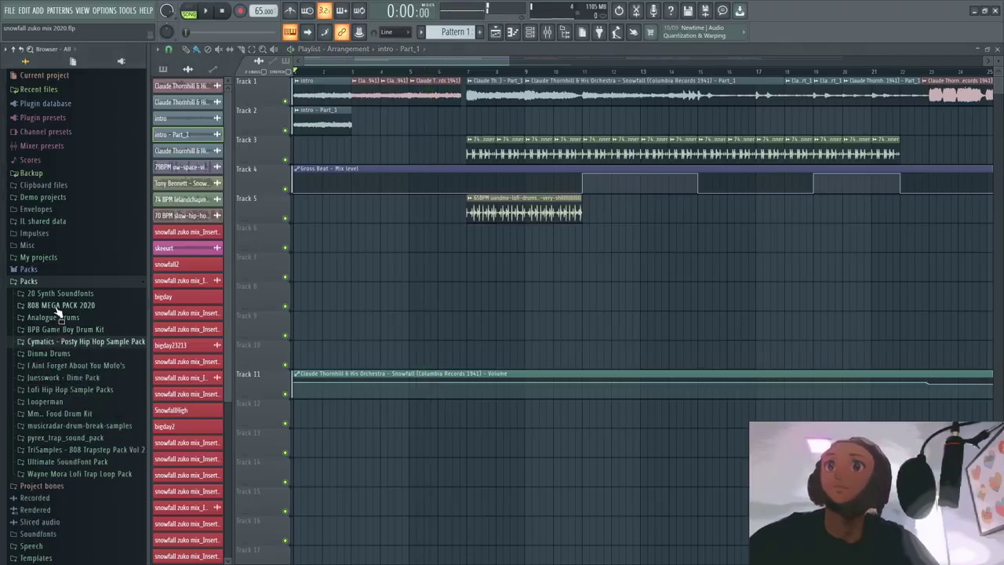
left_click(61, 379)
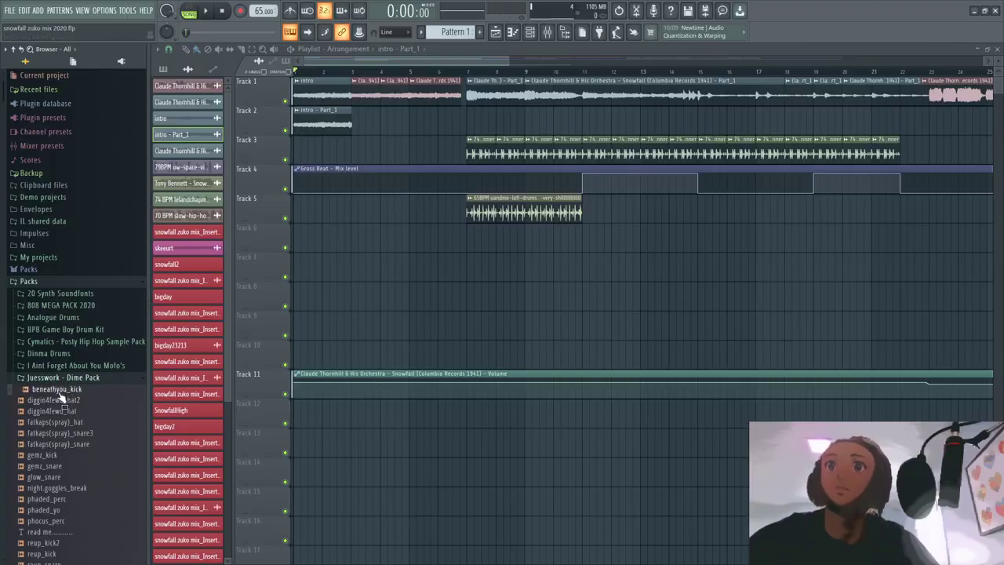
left_click_drag(351, 222, 353, 236)
scroll(350, 274, "up", 3)
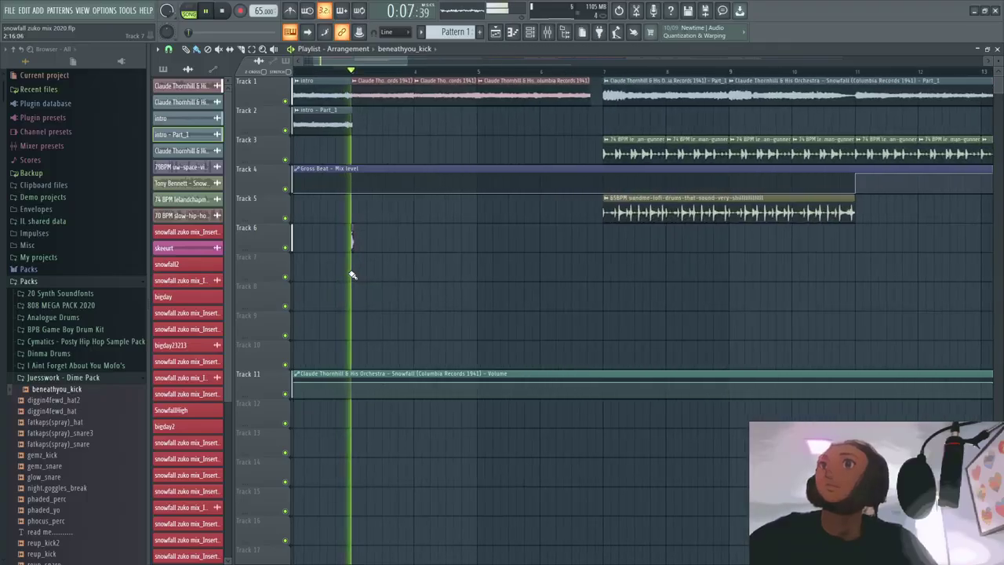
scroll(325, 313, "up", 3)
key("space")
Step: Place the fatkaps(spray)_snare sample on Track 7 at 3:05 and play the section
left_click(68, 444)
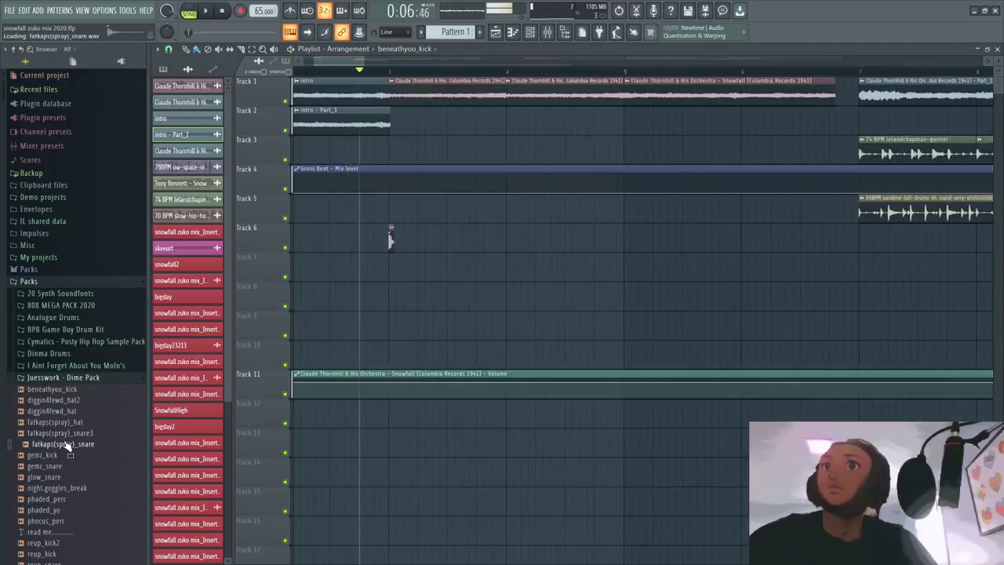
left_click_drag(62, 445, 448, 267)
key("space")
Step: Try additional beneathyou_kick hits on Track 6 at 3:09 and 3:13 during playback
left_click(478, 242)
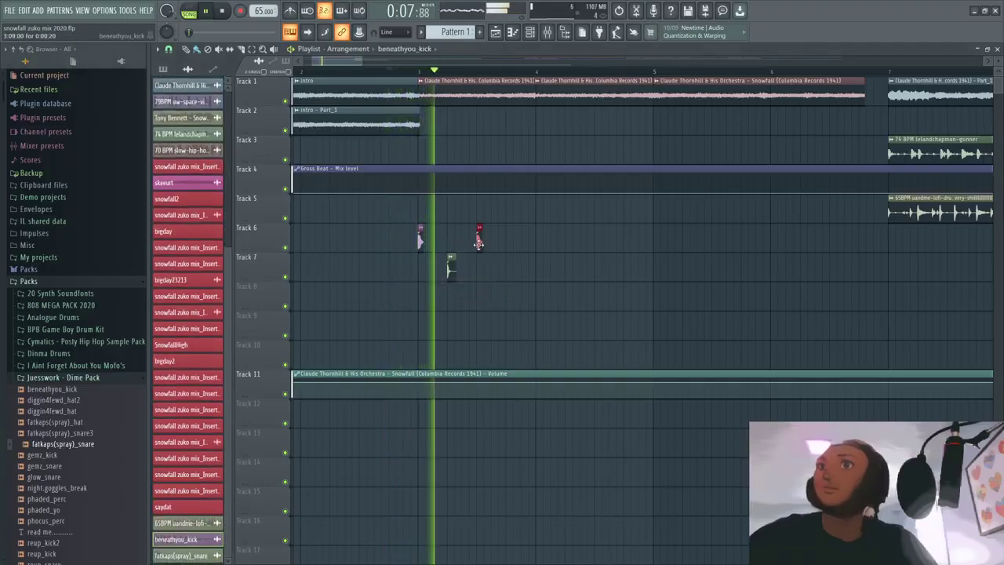
key("space")
key("space")
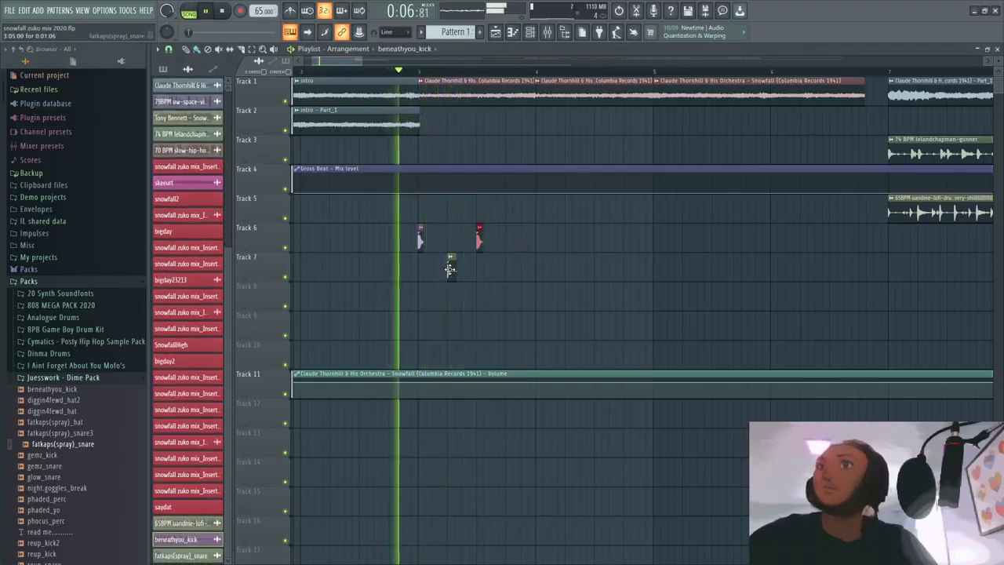
left_click(508, 241)
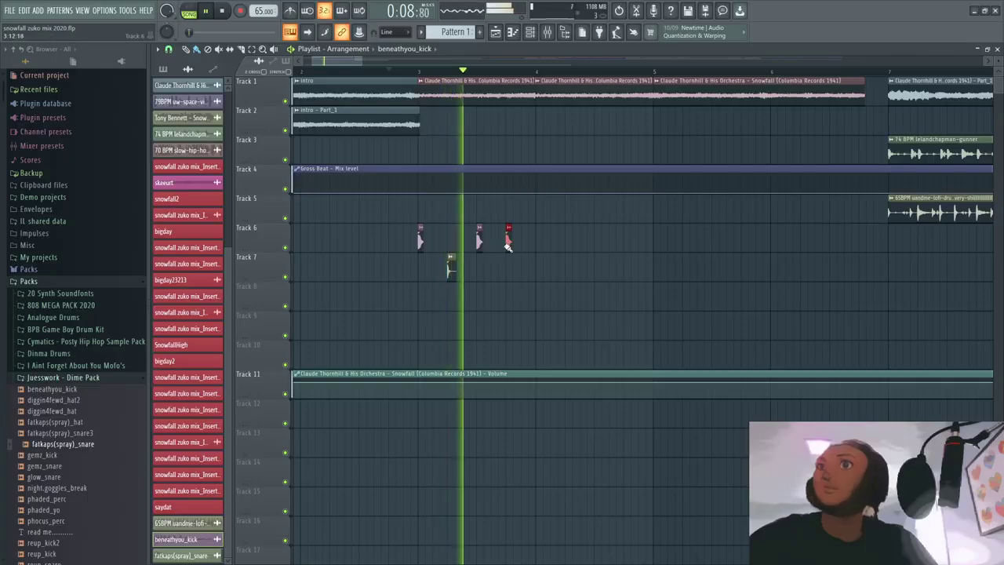
key("space")
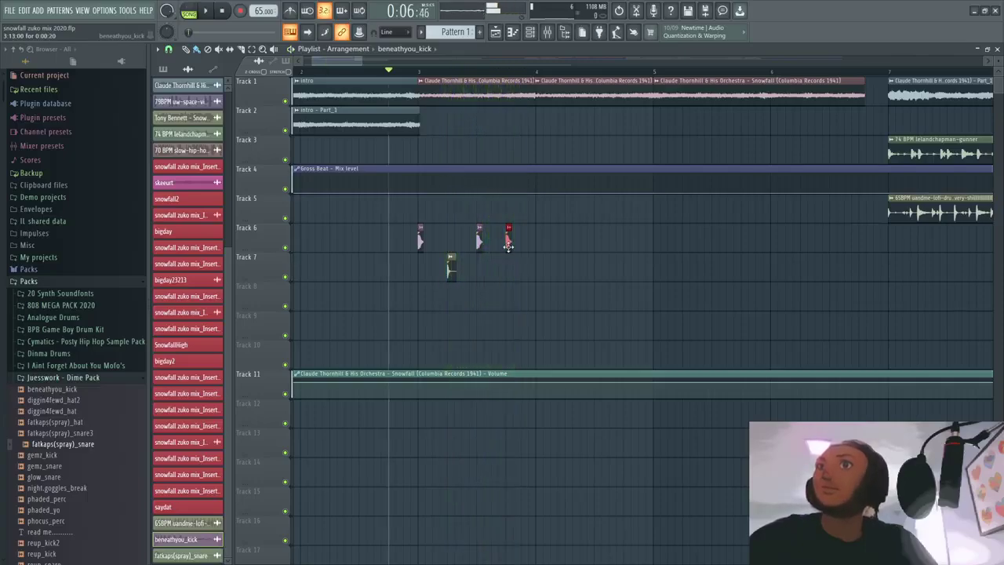
Step: Move the snare to 3:09 and build a pattern through bar 6: kicks on each bar start, snares mid-bar, and a final kick at 6:13
left_click_drag(455, 270, 540, 242)
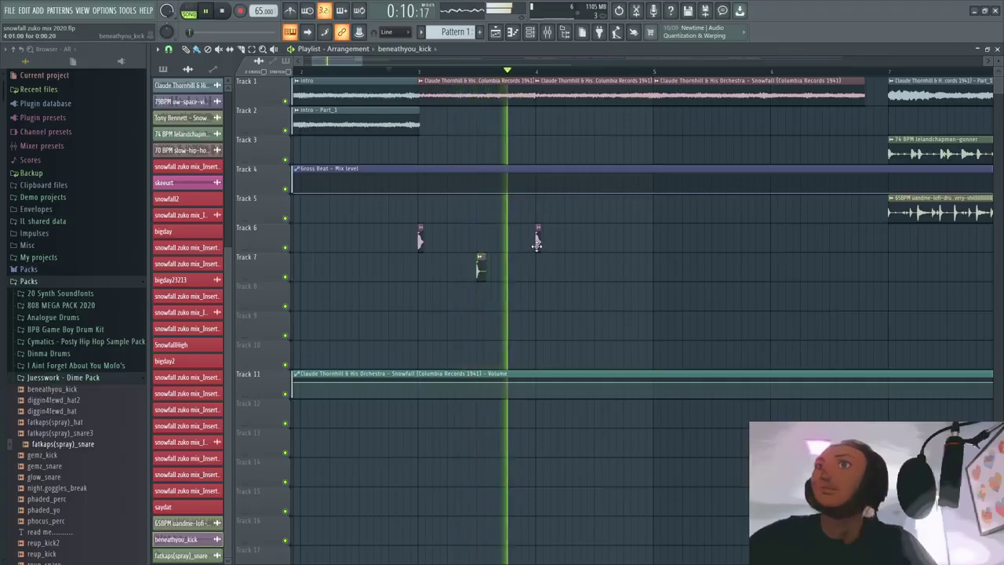
left_click(597, 269)
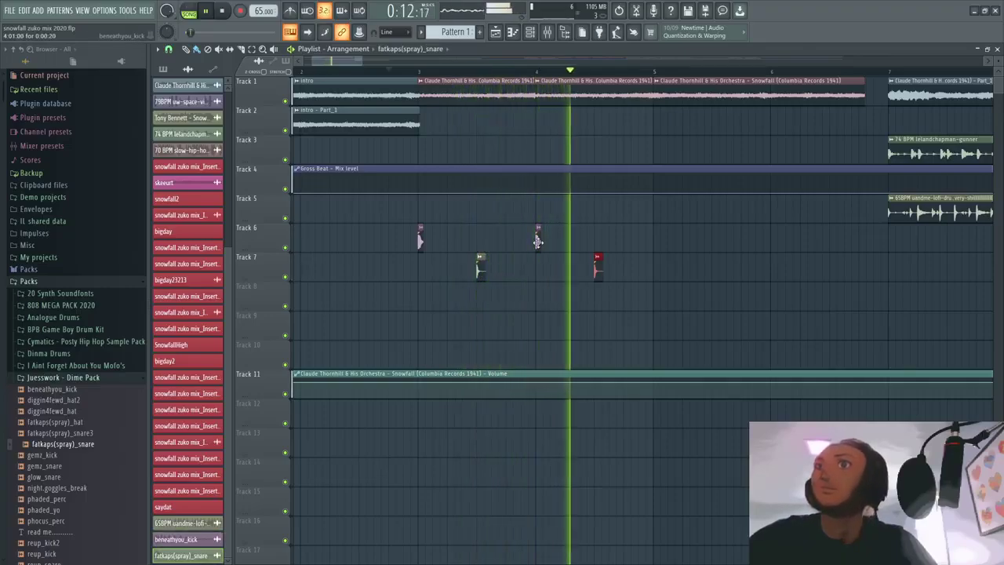
left_click(658, 241)
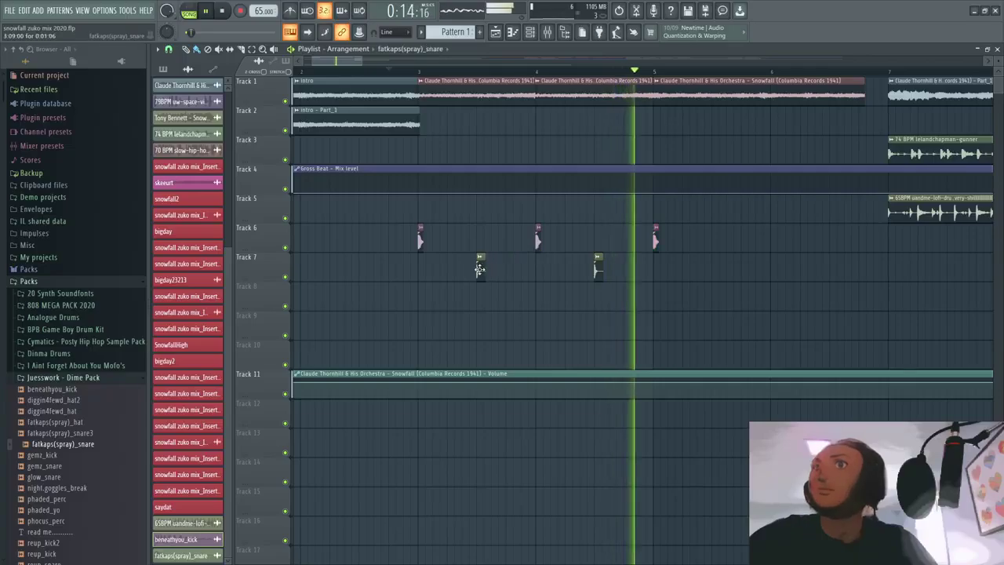
left_click(714, 269)
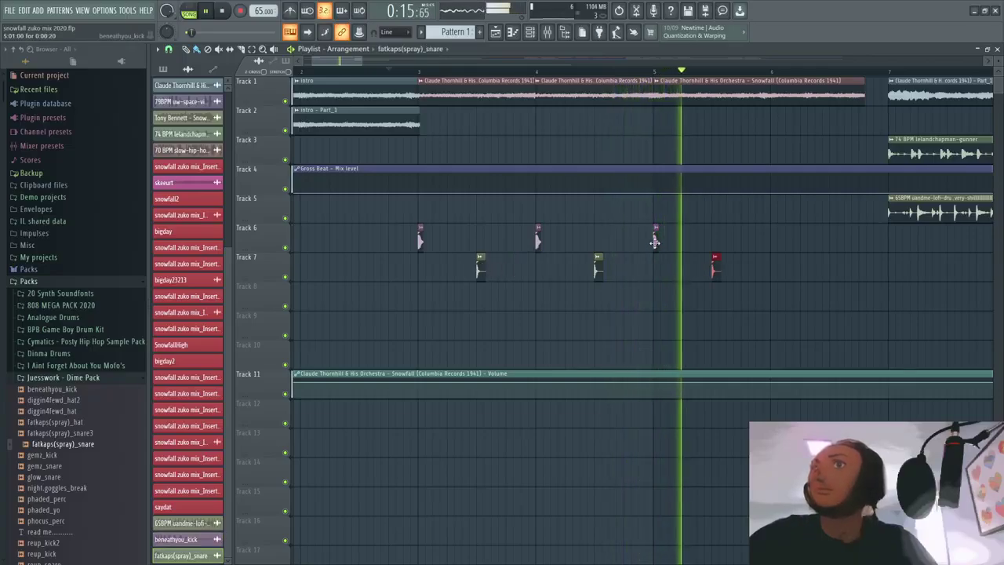
left_click(774, 240)
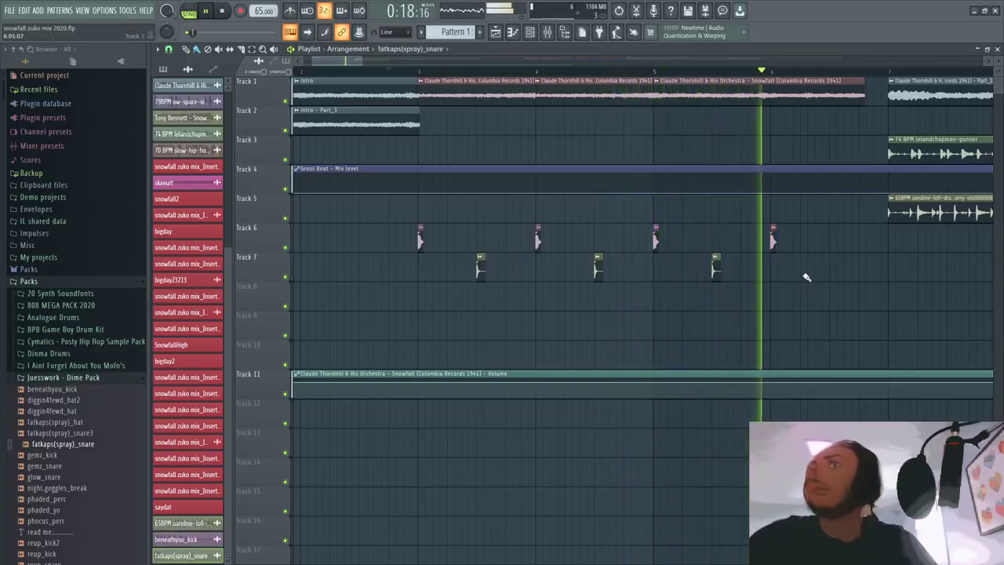
left_click(836, 270)
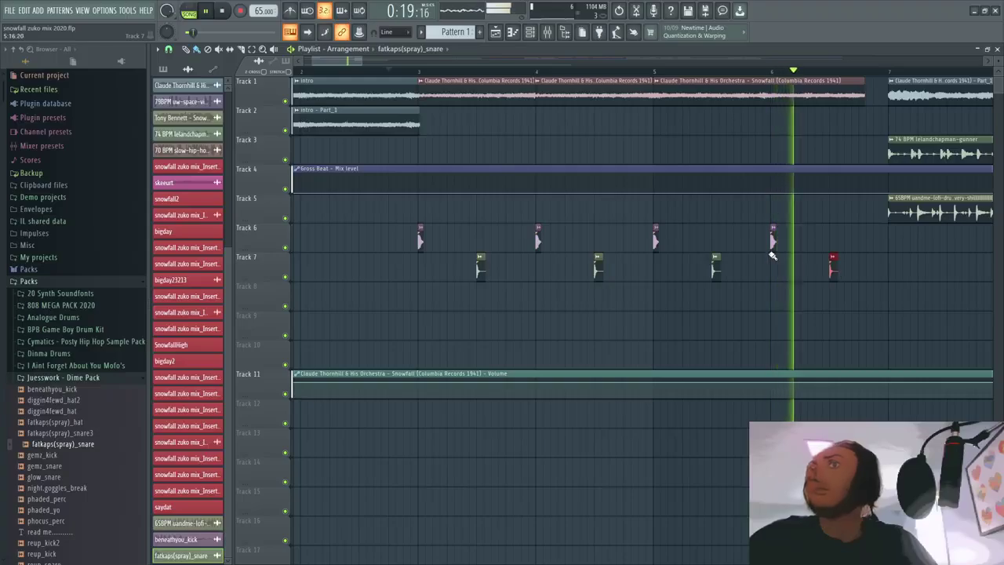
left_click(860, 240)
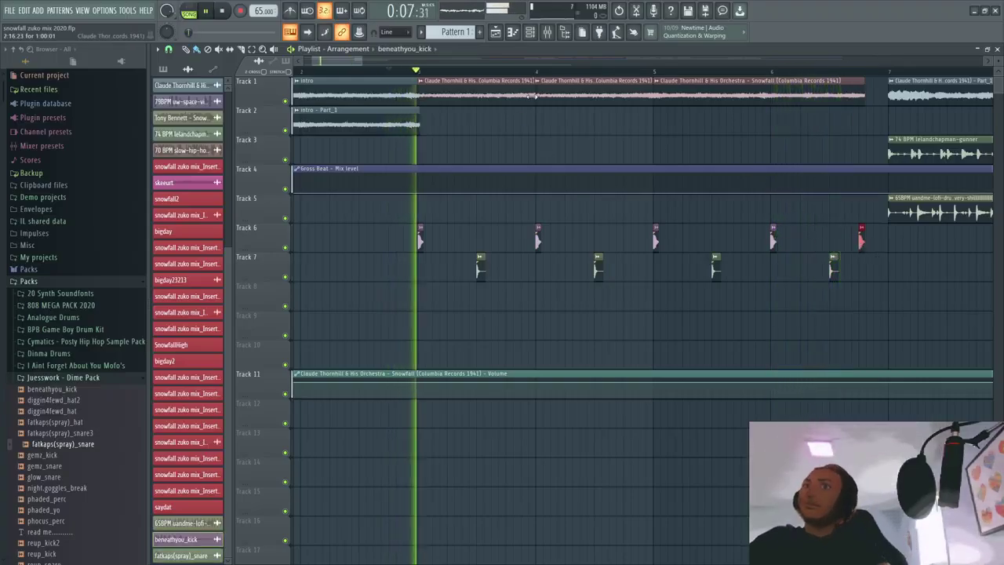
Step: Play back the new drum section, undo the last change and slightly lengthen the final Snowfall clip before bar 7 on Track 1
scroll(589, 111, "down", 2)
scroll(589, 111, "up", 3)
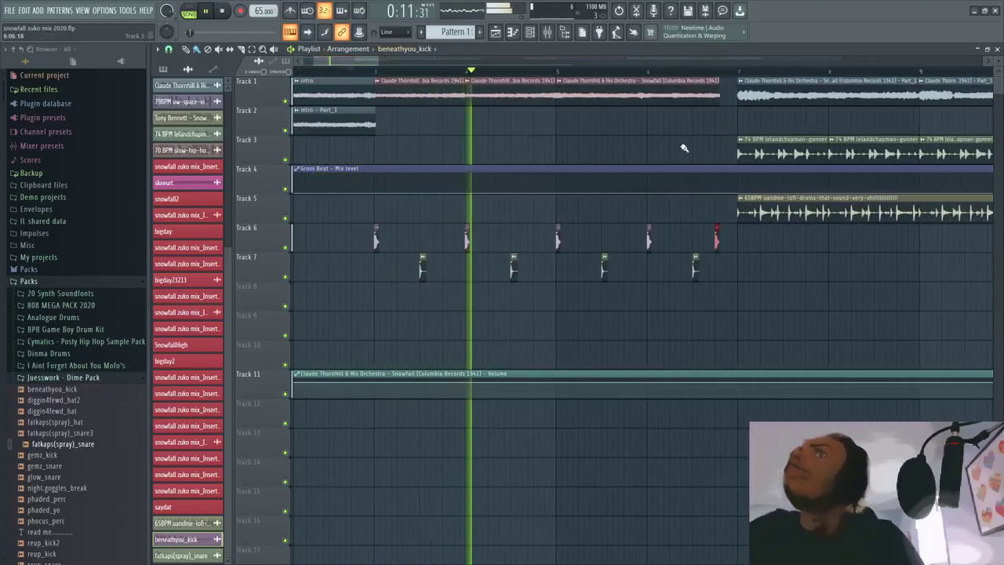
scroll(512, 111, "up", 2)
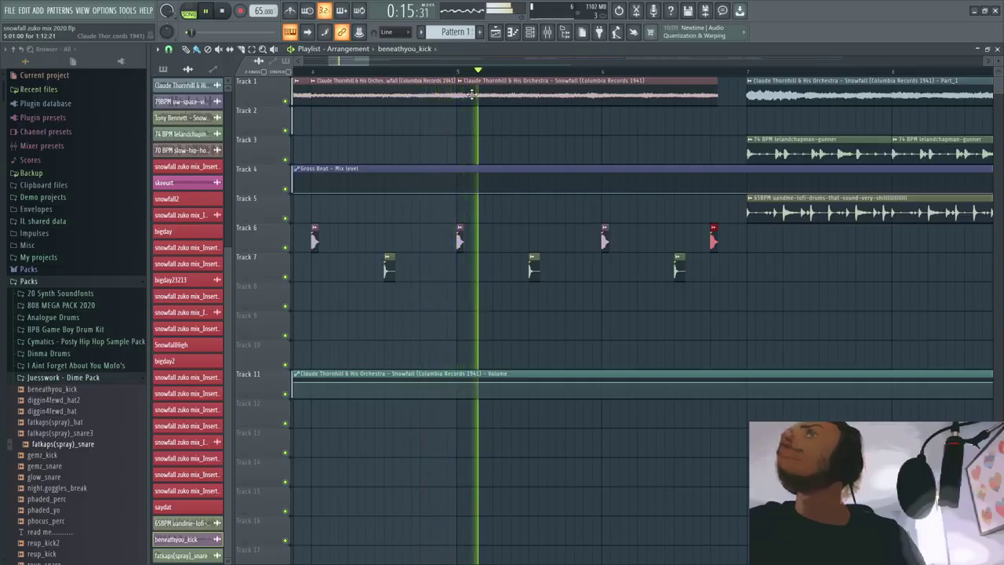
key("space")
key("ctrl+z")
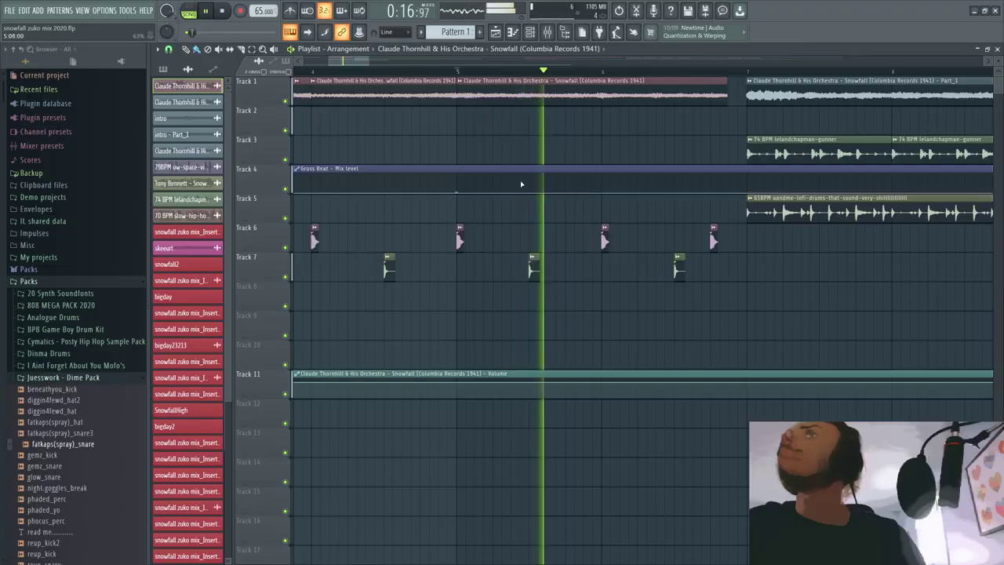
scroll(525, 173, "down", 3)
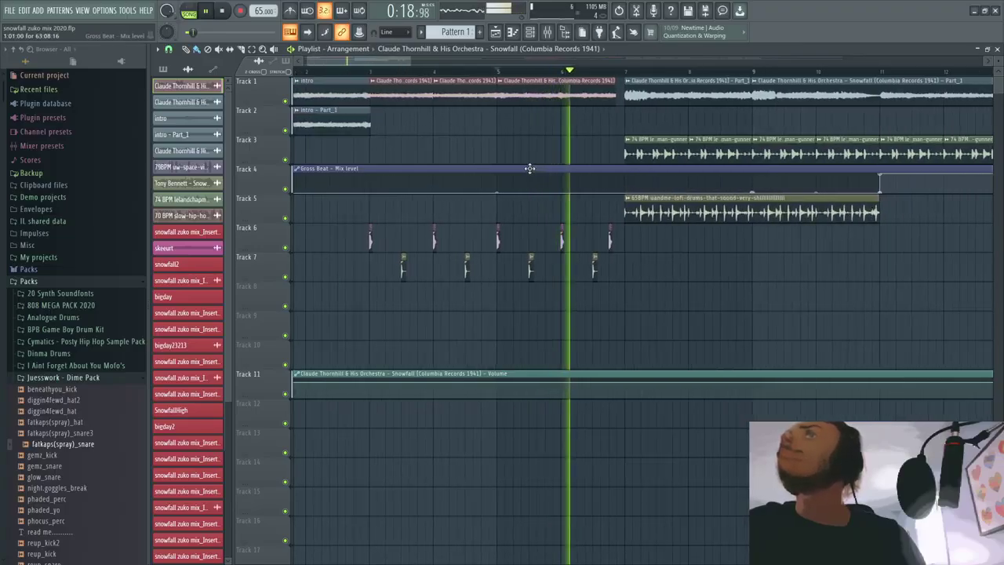
Step: Make the first run of 74 BPM drum loops on Track 3 start at bar 8 and replay the intro
scroll(529, 169, "down", 3)
scroll(448, 134, "up", 4)
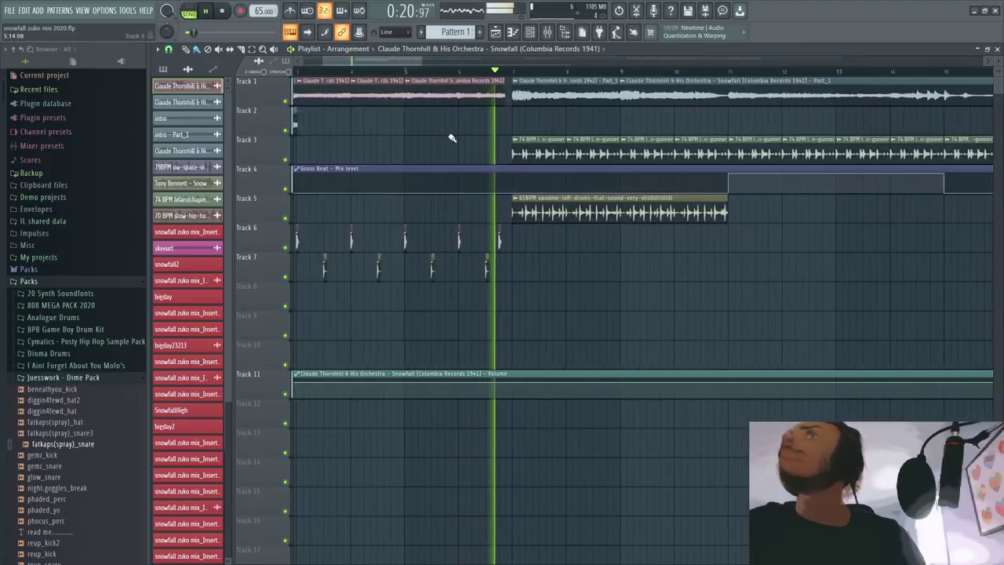
scroll(455, 102, "down", 4)
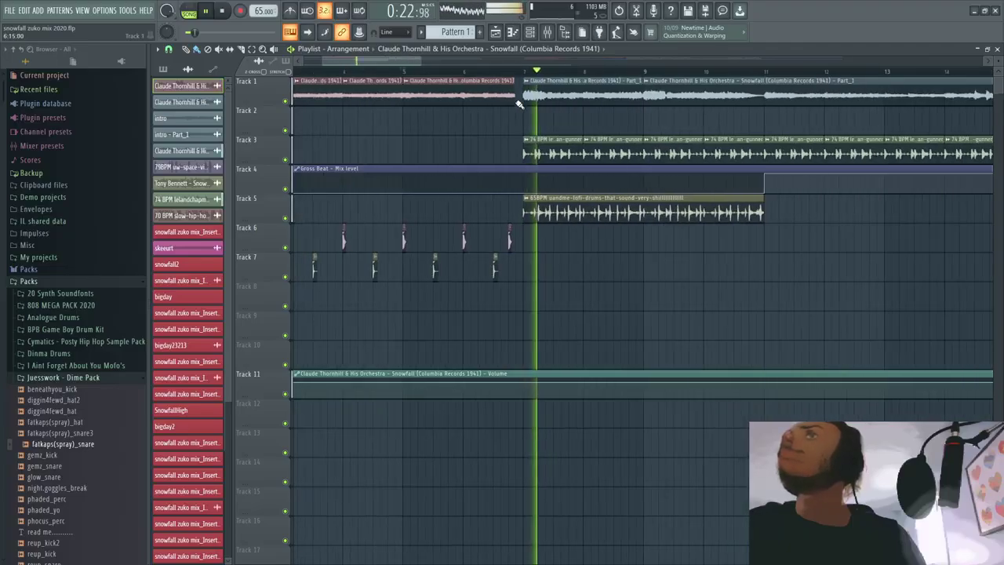
left_click_drag(474, 154, 504, 154)
key("space")
key("space")
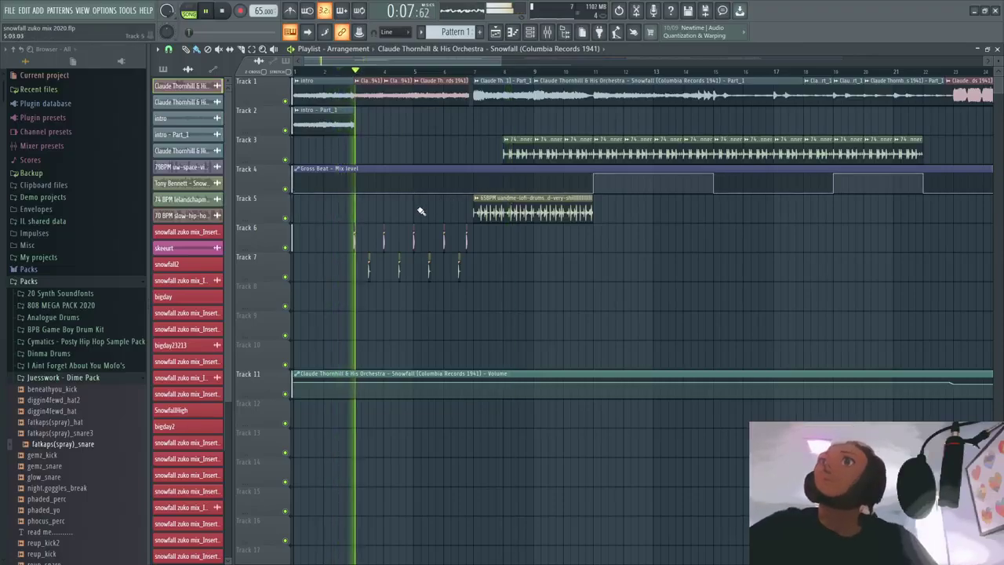
Step: Audition diggin4fewd_hat, and place fatkaps(spray)_hat hits on Track 6 between the kicks and snare of bar 3
scroll(419, 262, "up", 2)
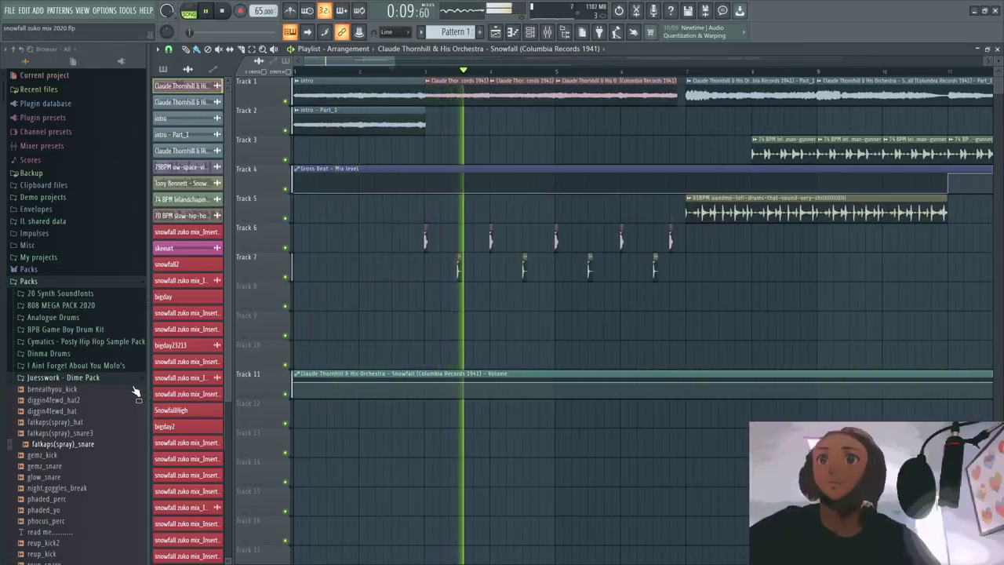
left_click(55, 411)
key("space")
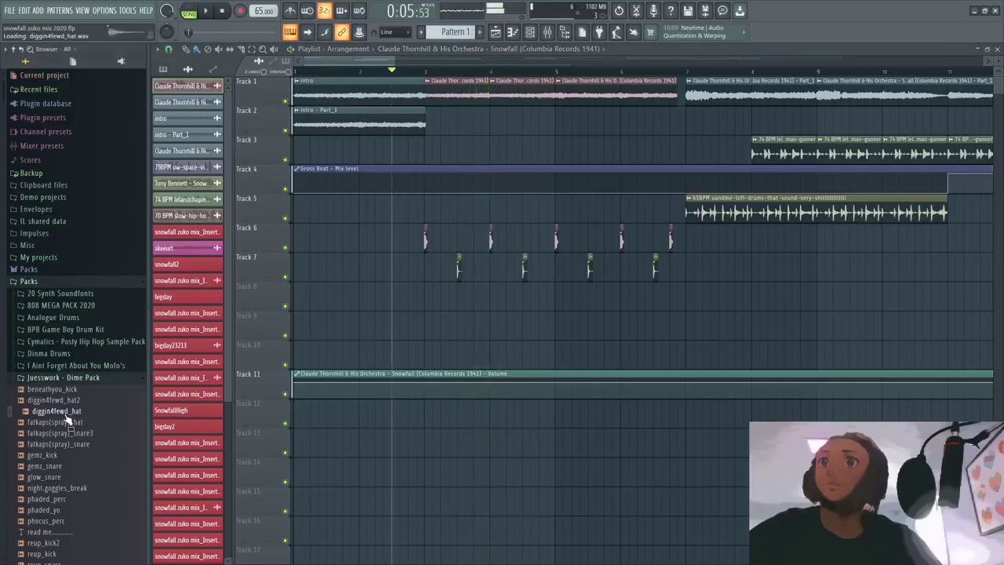
key("space")
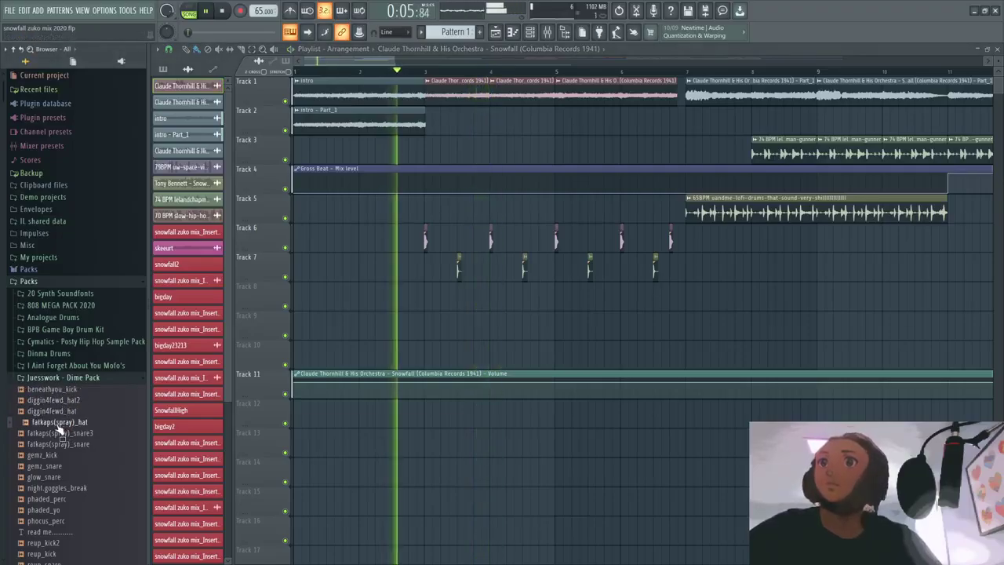
mouse_move(66, 425)
left_mouse_down()
mouse_move(460, 278)
mouse_move(440, 250)
mouse_move(448, 265)
mouse_move(502, 248)
left_mouse_up()
scroll(448, 264, "up", 2)
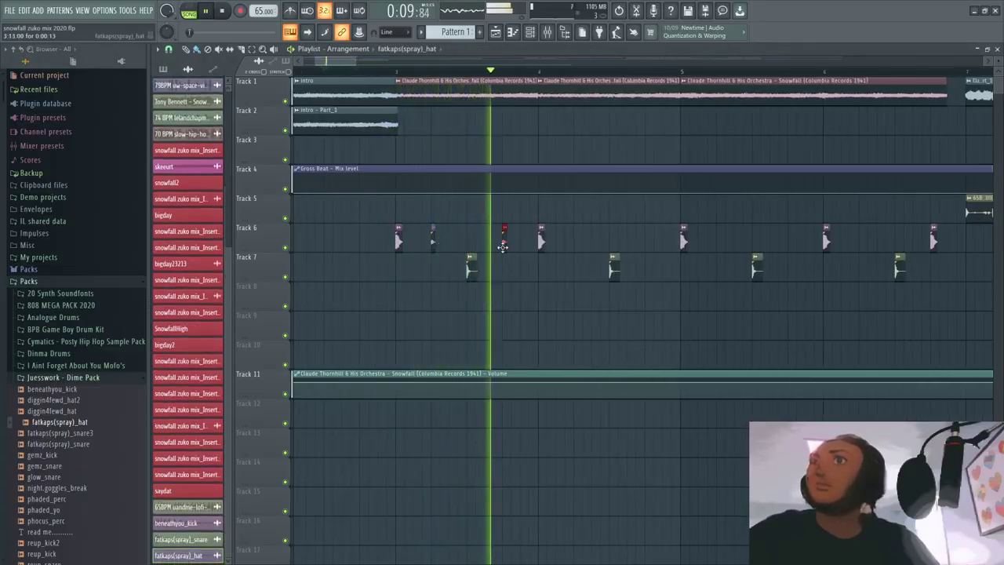
key("space")
key("space")
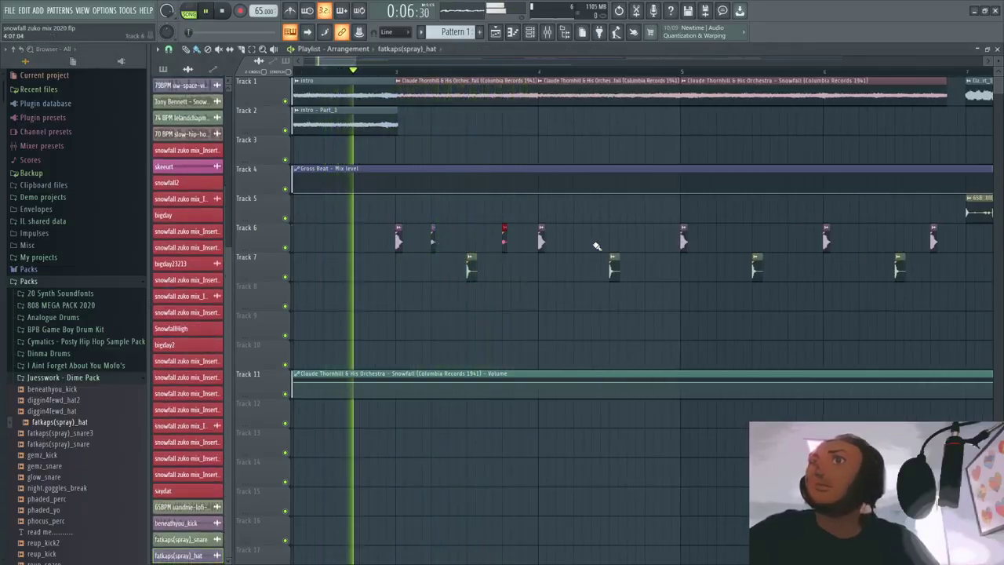
Step: Place two fatkaps(spray)_hat hits in each of bars 4 and 5 on Track 6, matching the bar 3 spacing
left_click(575, 243)
left_click(646, 243)
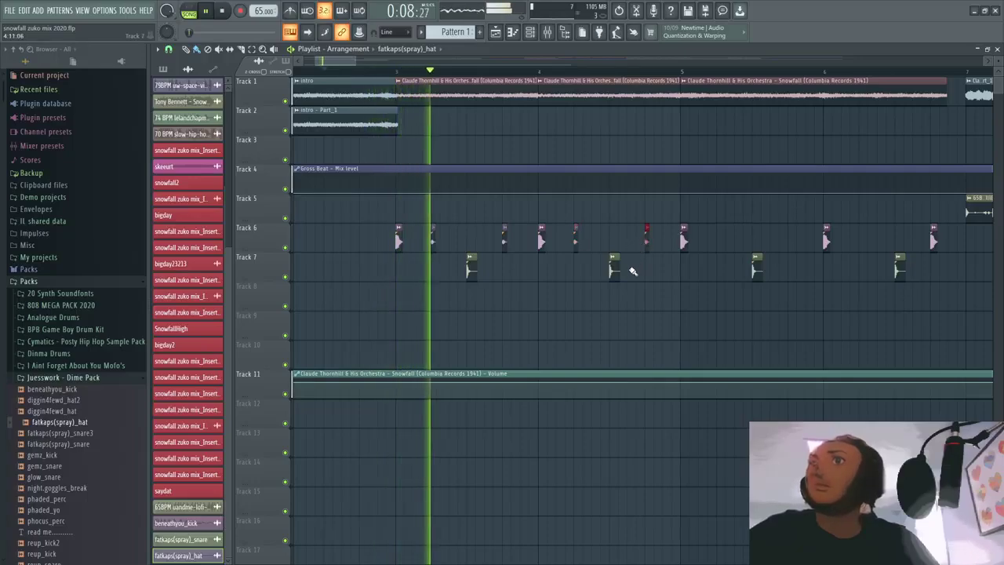
left_click(717, 243)
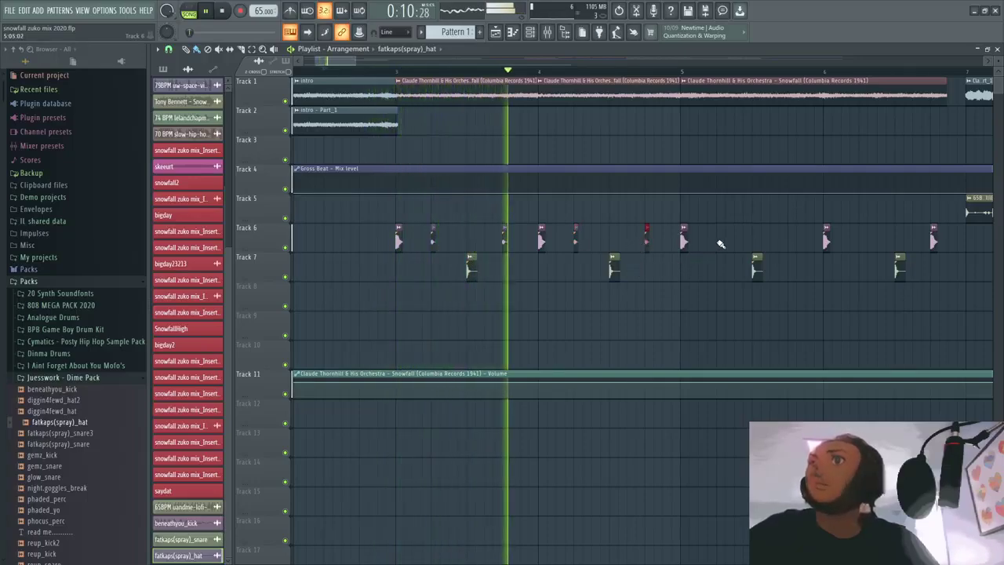
left_click(789, 243)
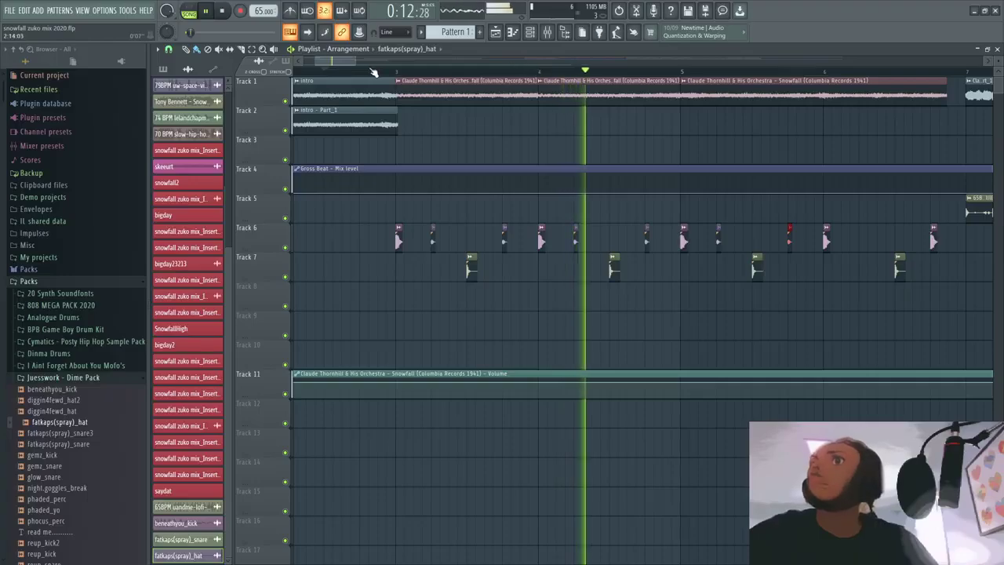
Step: Add fatkaps(spray)_hat hits on Track 7 at the starts of bars 5 and 6, and on Track 6 mid-bar 5 and early in bar 6
left_click(541, 269)
left_click(612, 239)
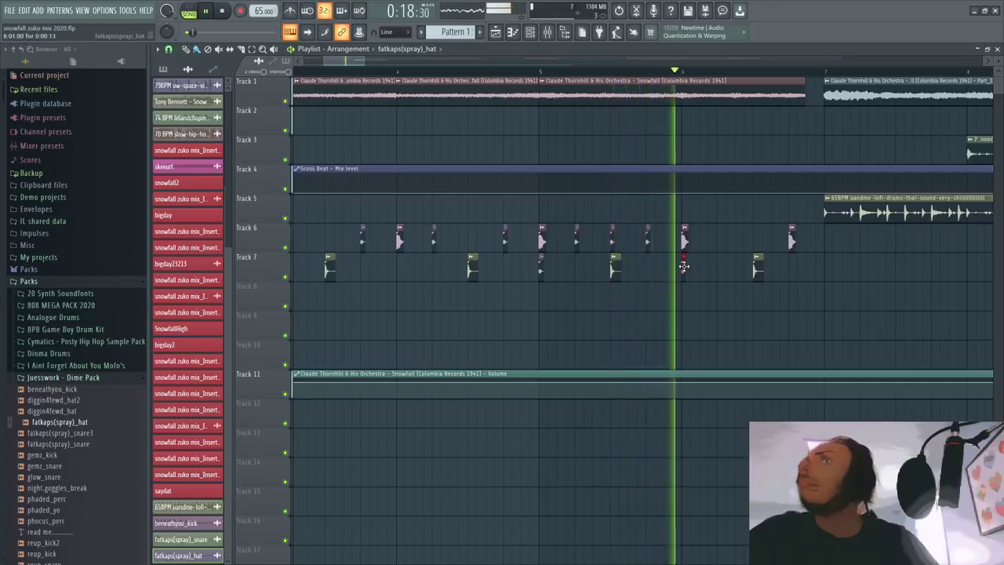
left_click(684, 269)
left_click(719, 239)
Step: Replace the last kick of bar 6 on Track 6 with a fatkaps(spray)_hat hit on Track 7
left_click(755, 239)
right_click(754, 239)
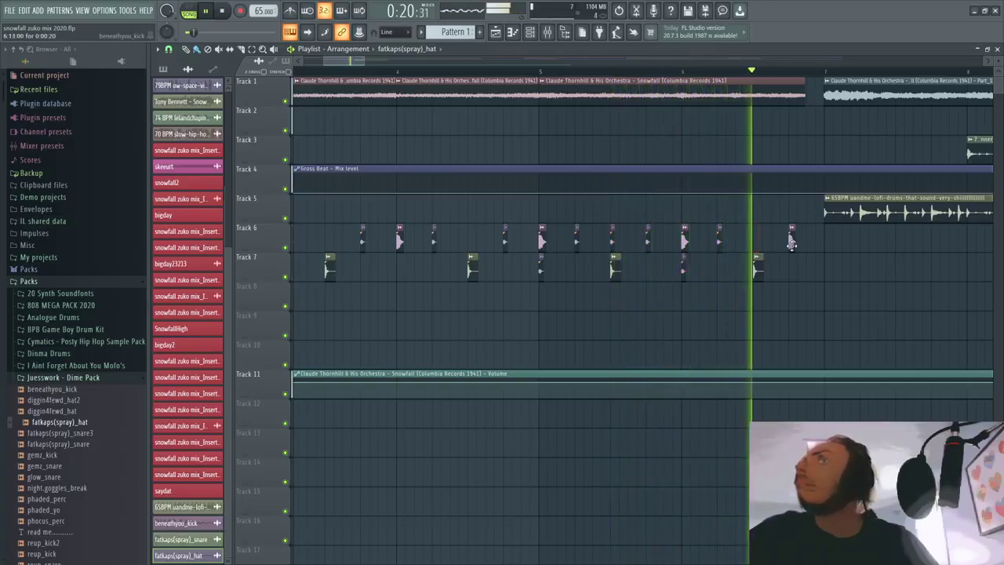
right_click(792, 240)
left_click(790, 267)
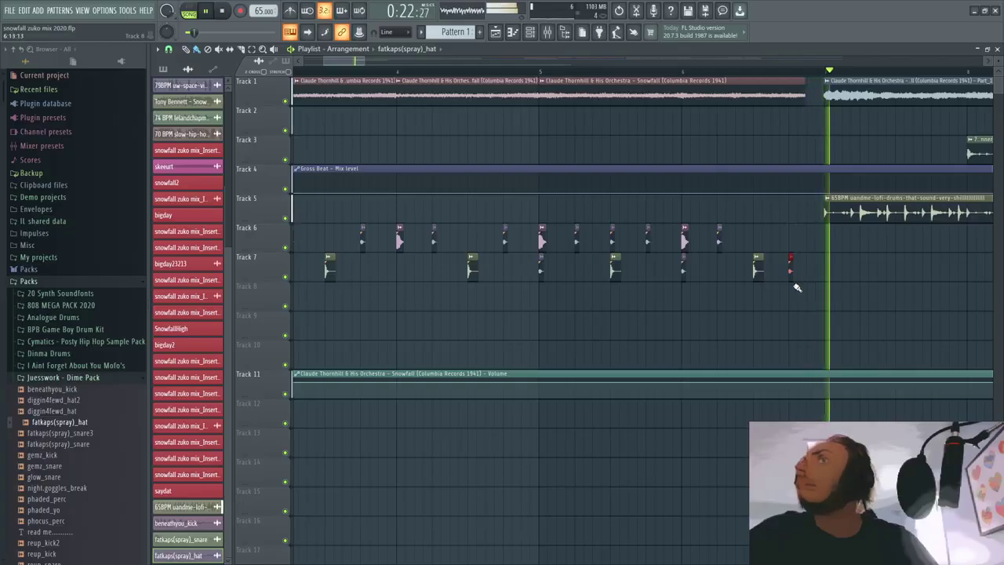
Step: Try to shorten the end of the last Snowfall clip before bar 7 on Track 1, and replay the section
scroll(795, 282, "right", 3)
scroll(654, 124, "up", 2)
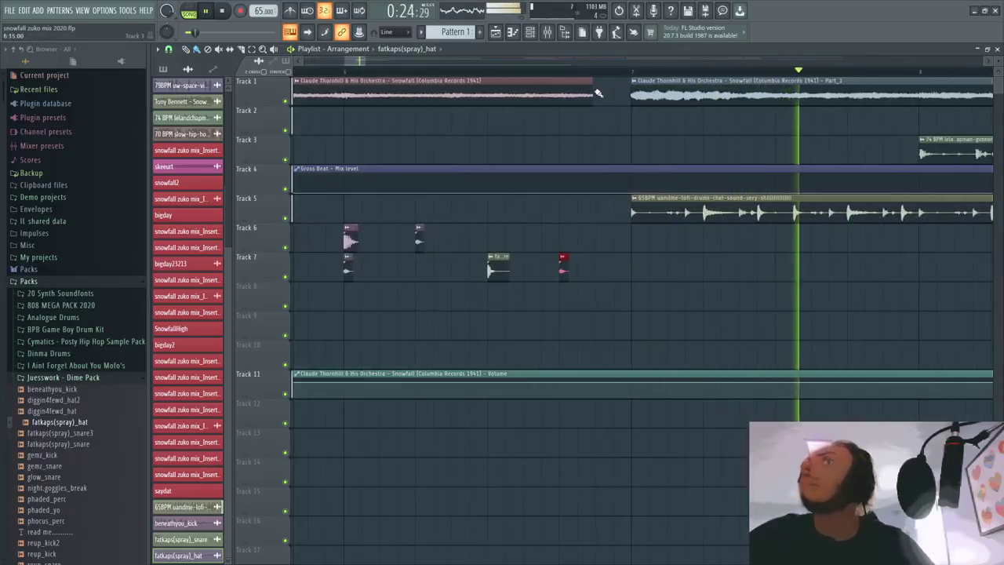
mouse_move(596, 95)
left_mouse_down()
mouse_move(569, 95)
mouse_move(583, 95)
left_mouse_up()
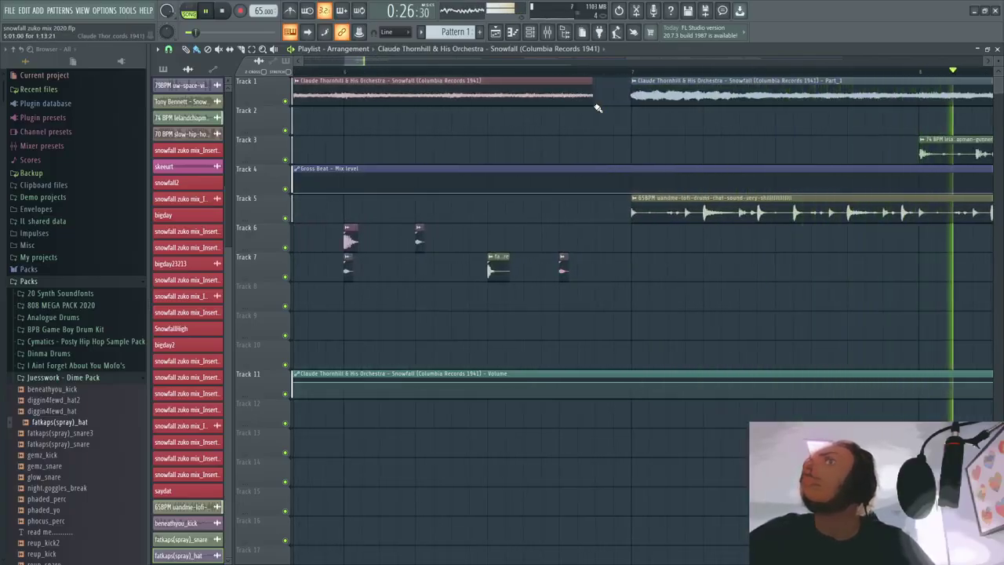
scroll(608, 121, "down", 3)
left_click(534, 72)
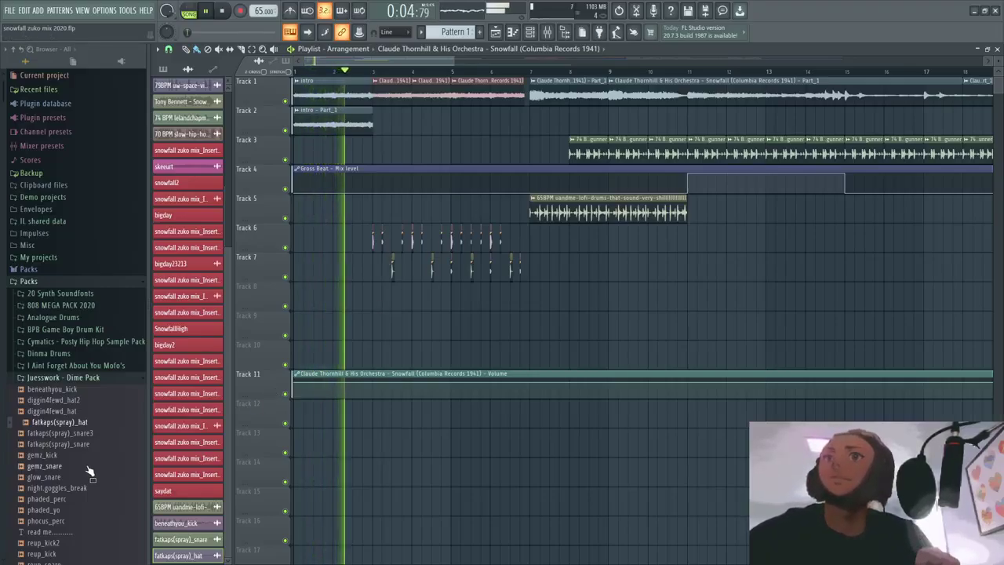
Step: Merge the Track 7 drum hits into Track 6, and move the whole kick, snare and hat pattern up to Track 5
scroll(510, 314, "up", 3)
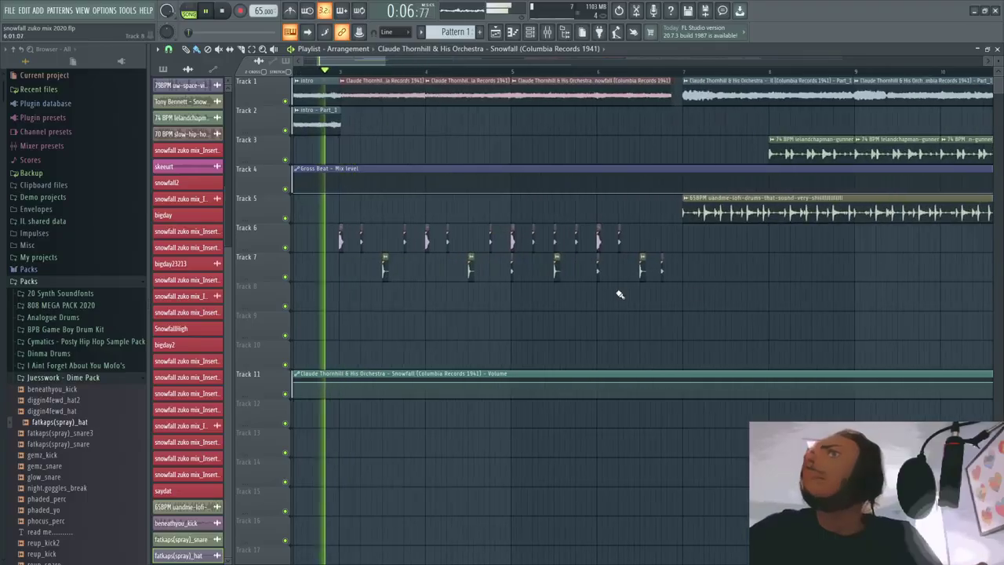
left_click_drag(703, 259, 383, 239)
left_click(695, 303)
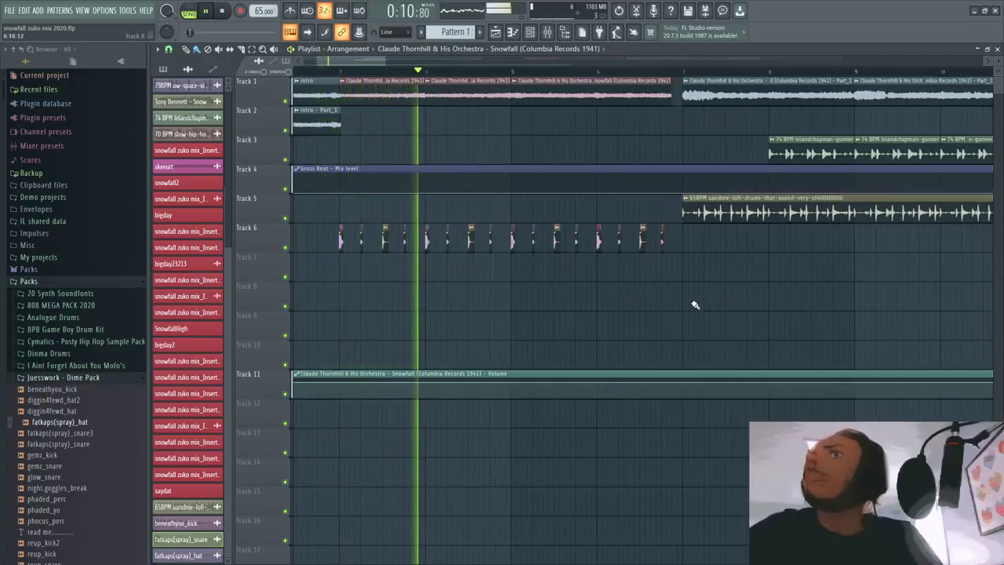
left_click_drag(704, 305, 339, 212)
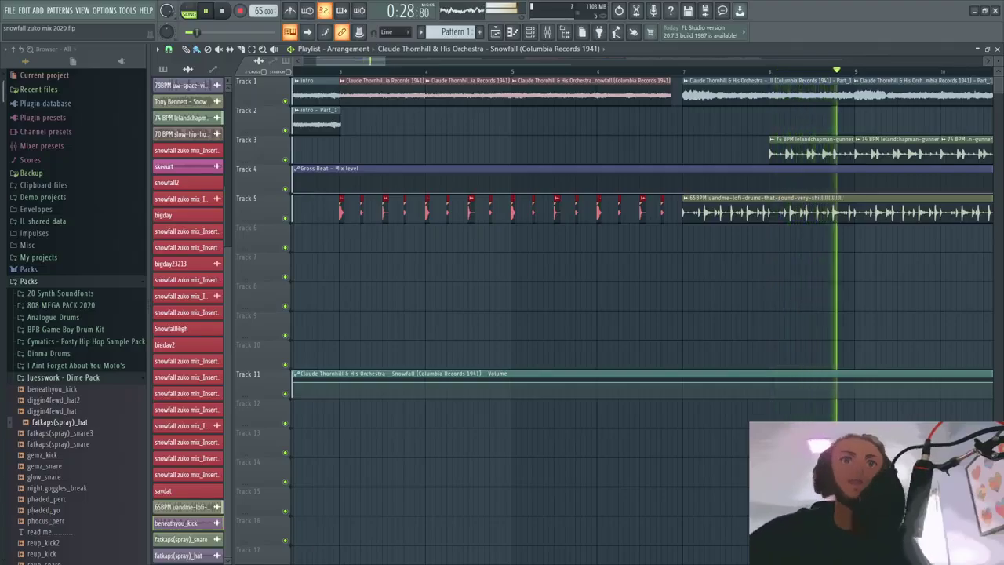
Step: Switch to OBS to check the capture and return to the FL Studio playlist
key("super")
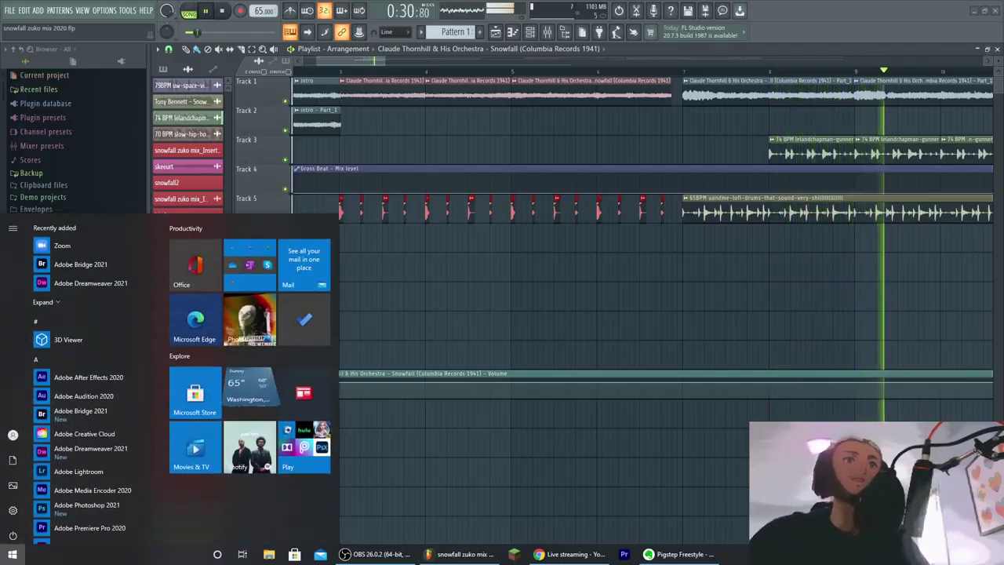
key("alt+Tab")
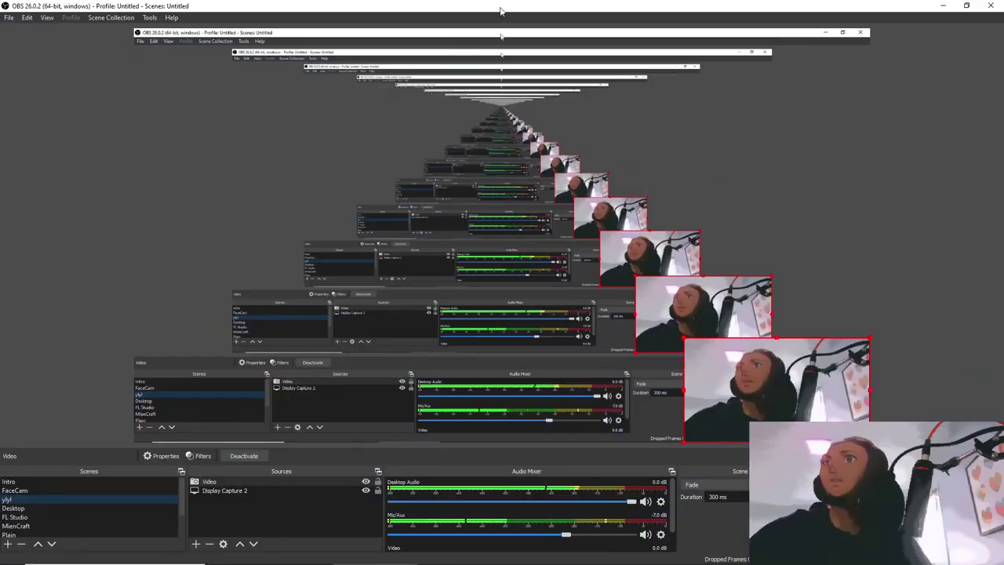
key("alt+Tab")
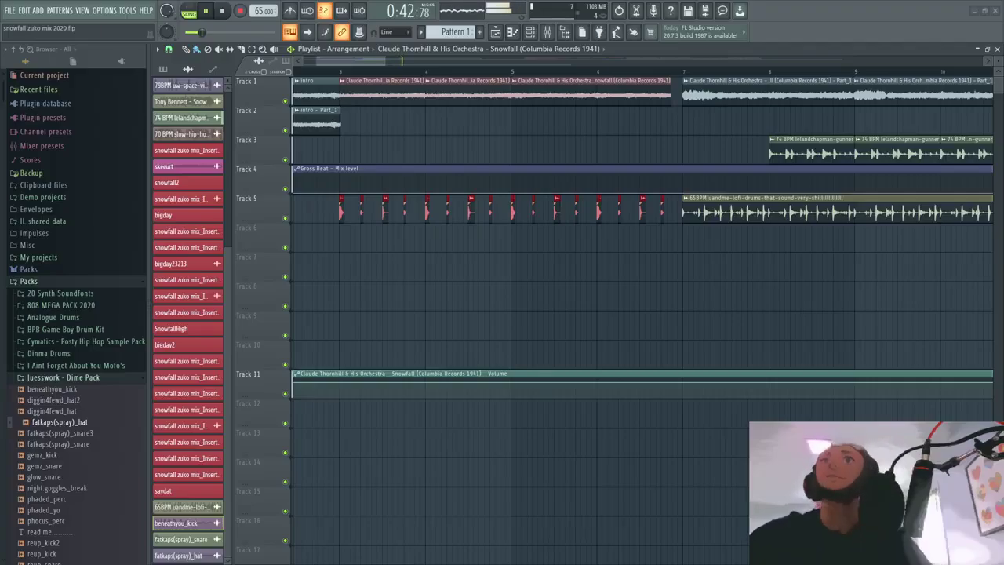
Step: Review the arrangement and play back the drum pattern on Track 5 from around bar 3
scroll(579, 311, "down", 10, "ctrl")
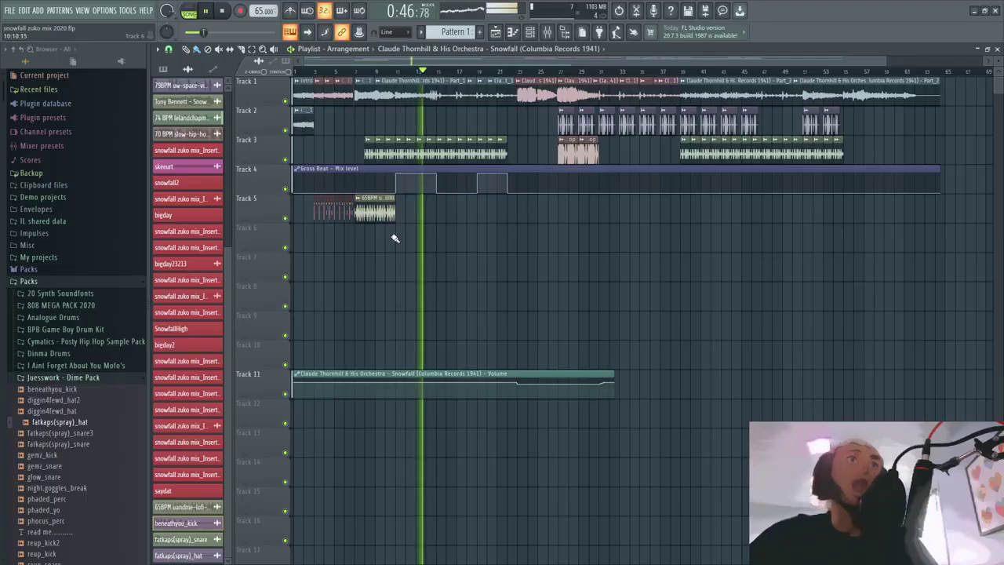
left_click(345, 71)
scroll(320, 232, "up", 10, "ctrl")
key("space")
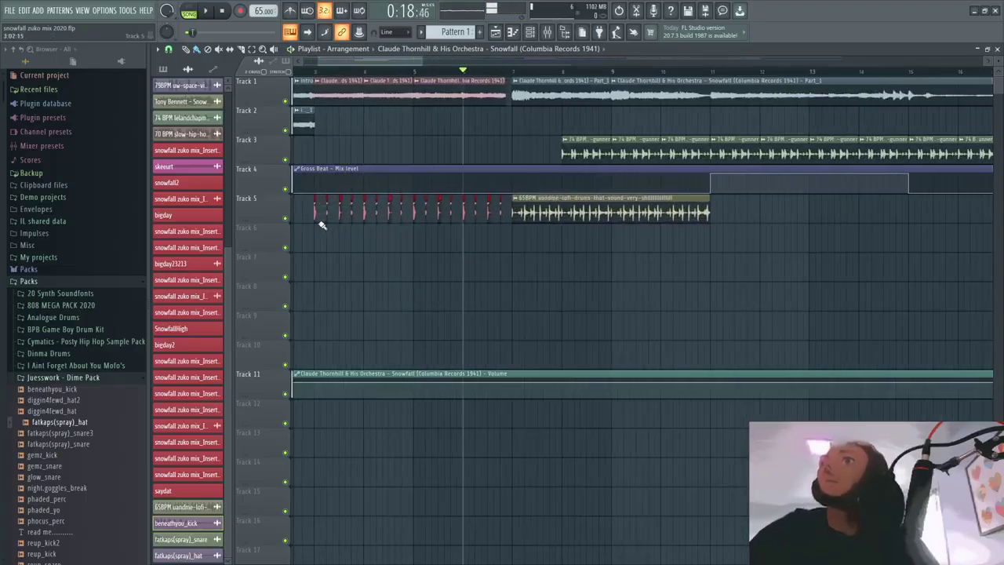
left_click(406, 74)
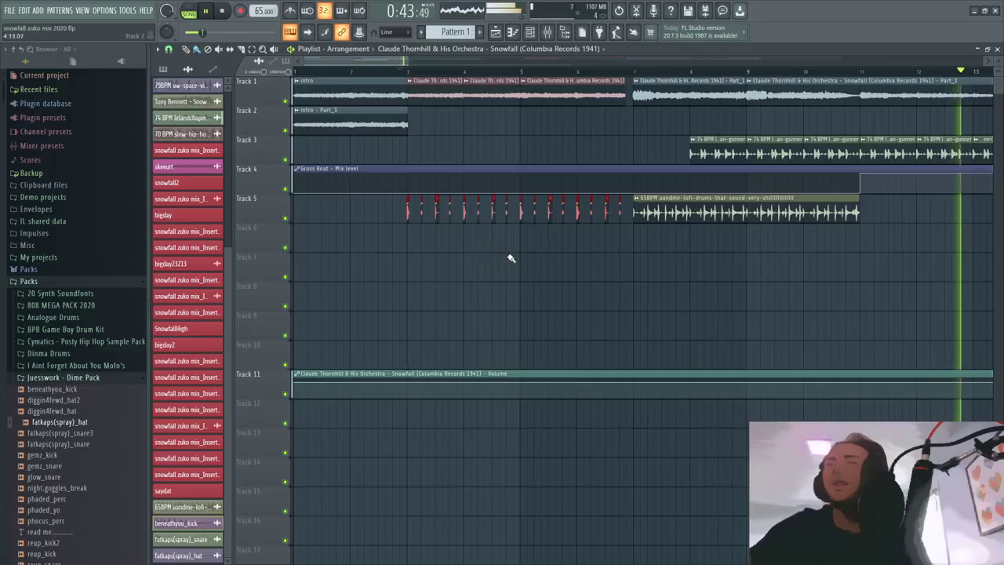
scroll(511, 258, "down", 4)
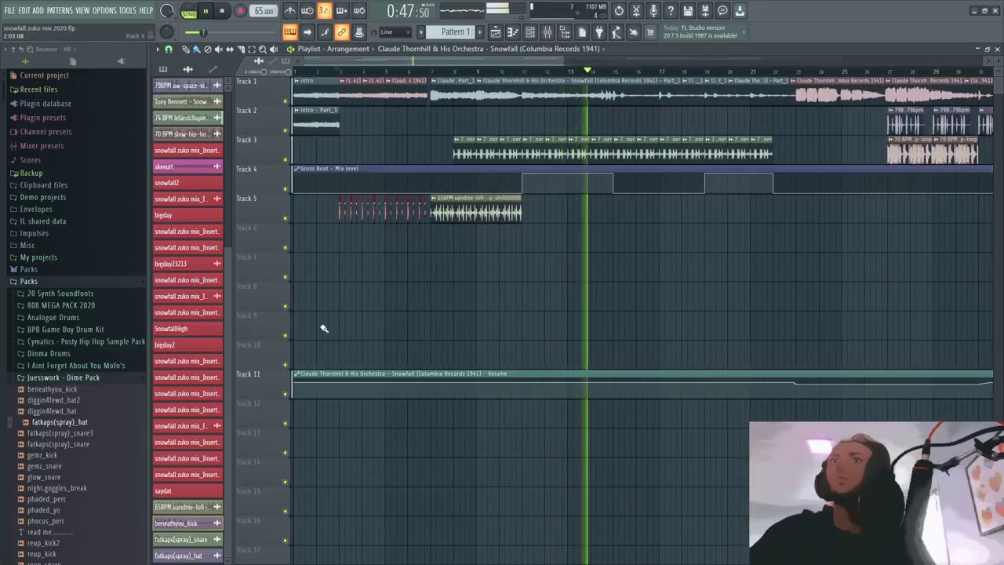
scroll(329, 306, "up", 3)
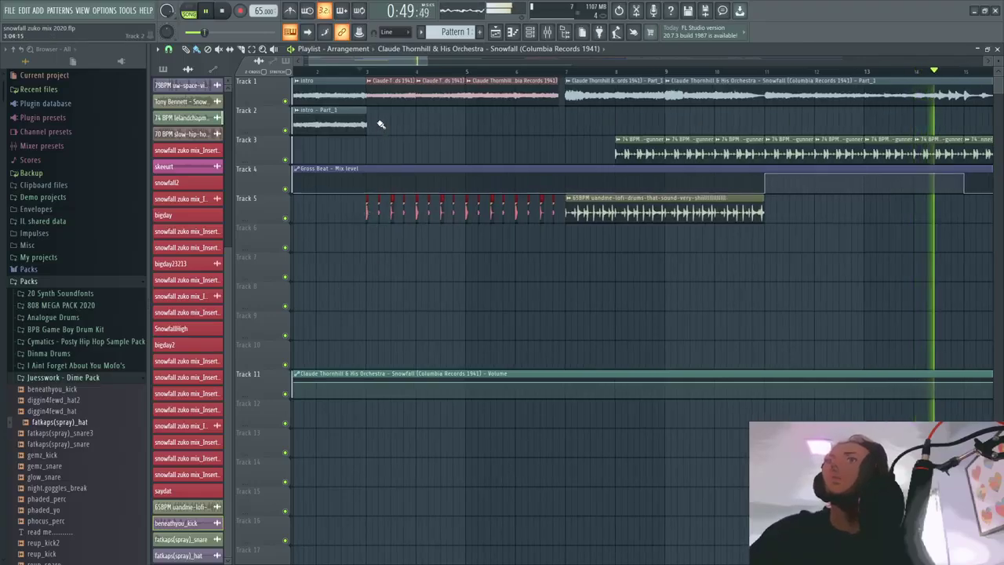
scroll(380, 124, "up", 3)
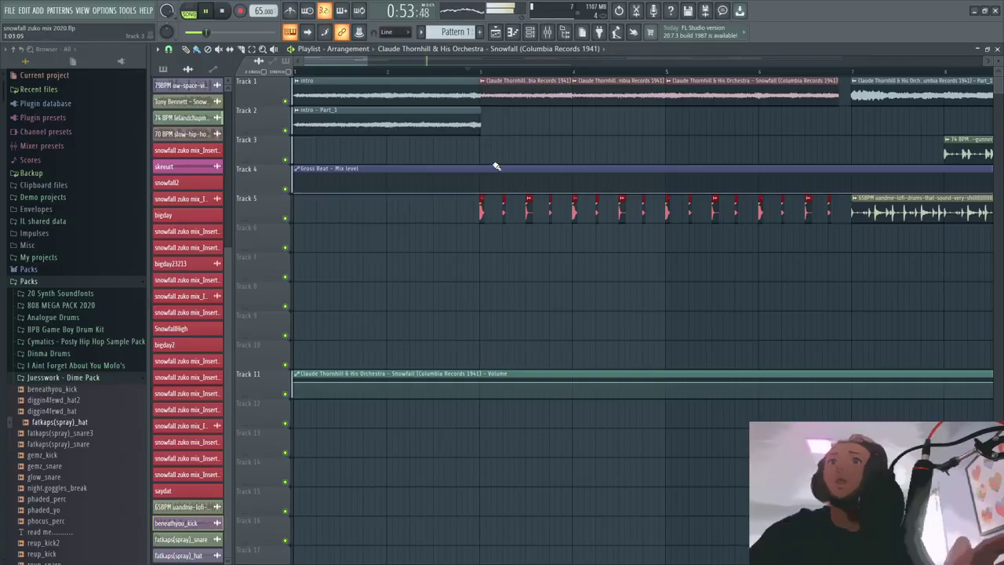
left_click(469, 72)
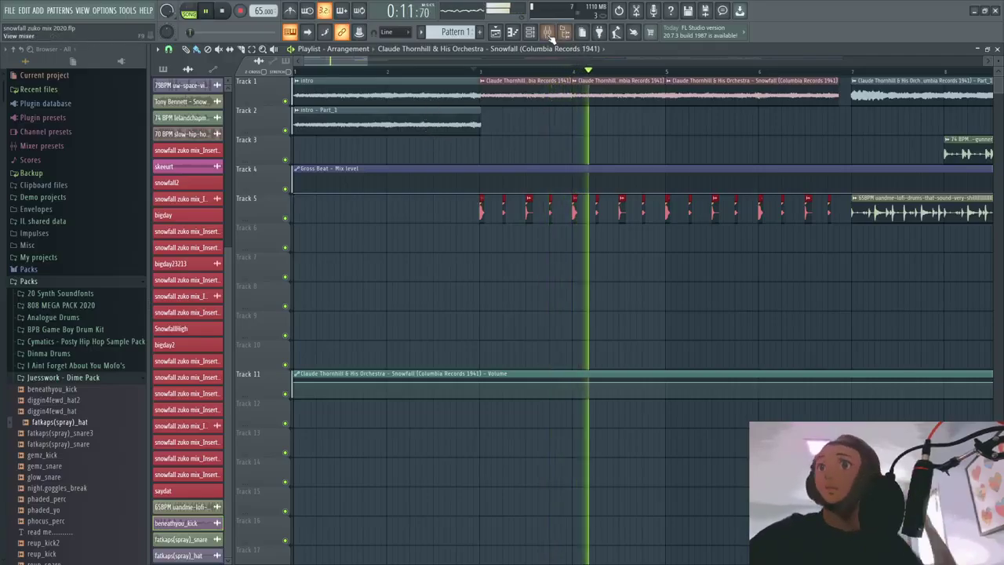
Step: Route the selected kick, snare and hat channels to consecutive mixer tracks starting at Insert 18
key("F6")
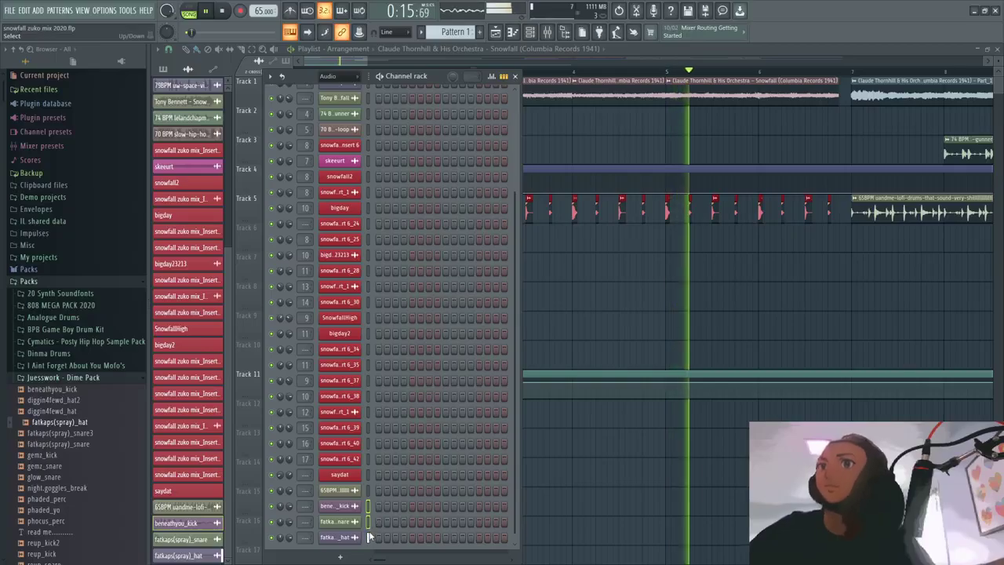
left_click(546, 32)
right_click(671, 161)
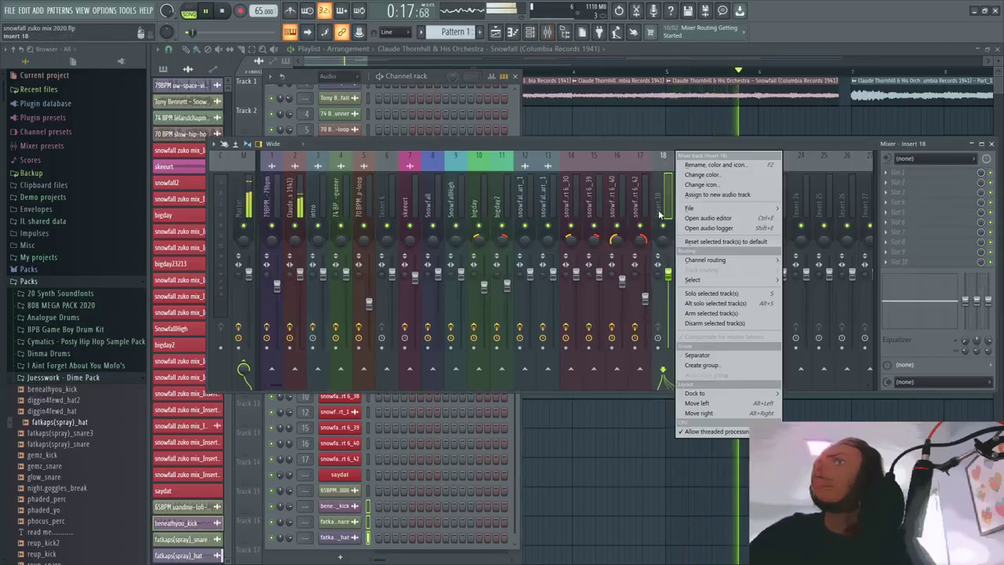
mouse_move(706, 254)
left_click(803, 271)
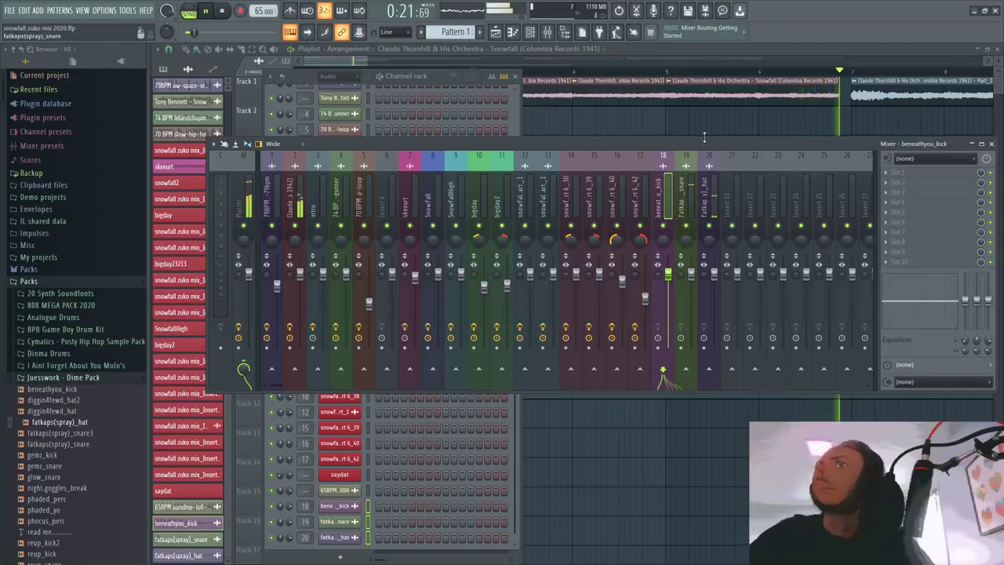
Step: Move the mixer window aside, return to the playlist and replay the drum section from just before bar 3
left_click_drag(704, 139, 626, 126)
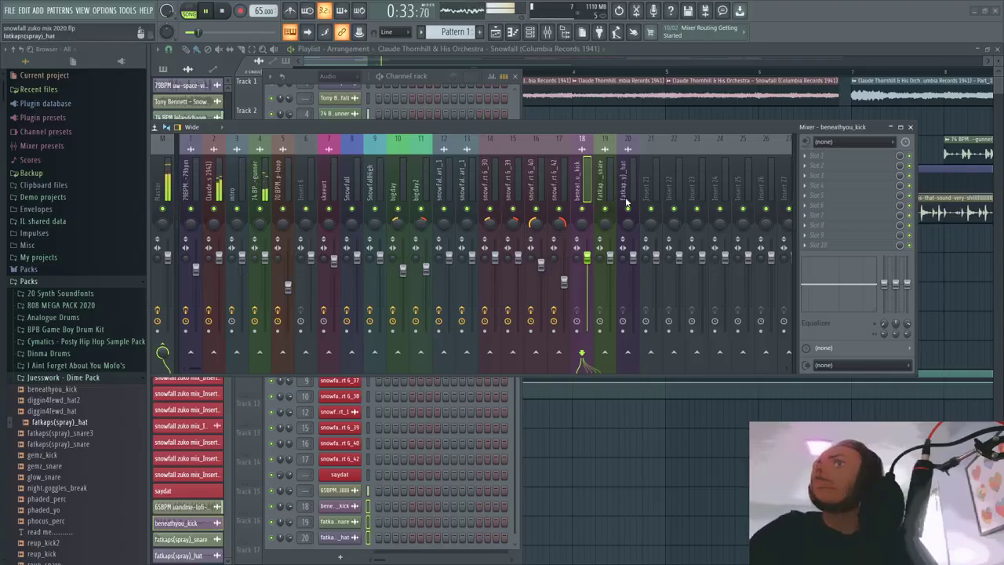
left_click(343, 60)
left_click(477, 69)
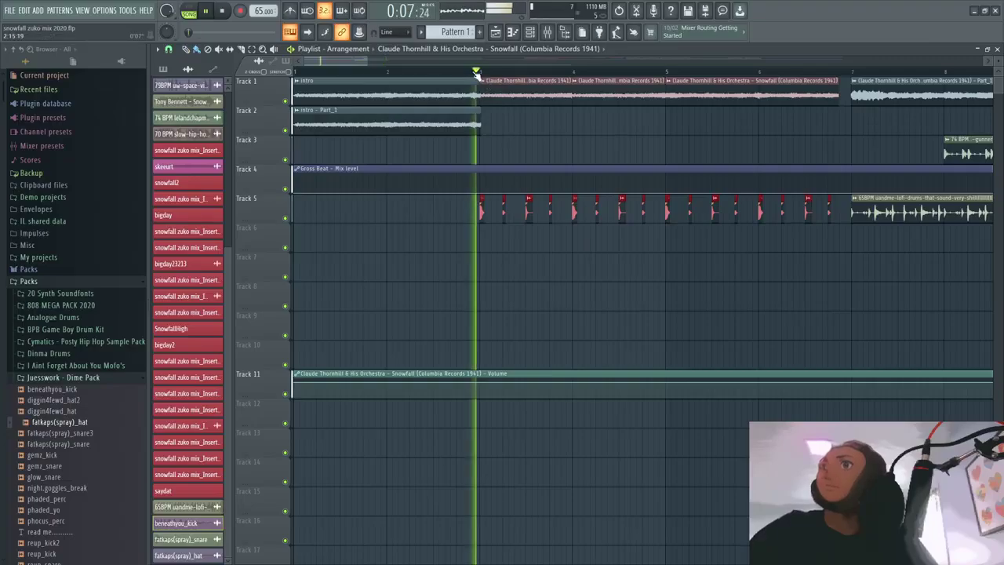
Step: Insert EchoBoy in the first effect slot of the kick's mixer track and load the Classic Tape Slap 30 ips preset
scroll(539, 159, "down", 3)
left_click(547, 32)
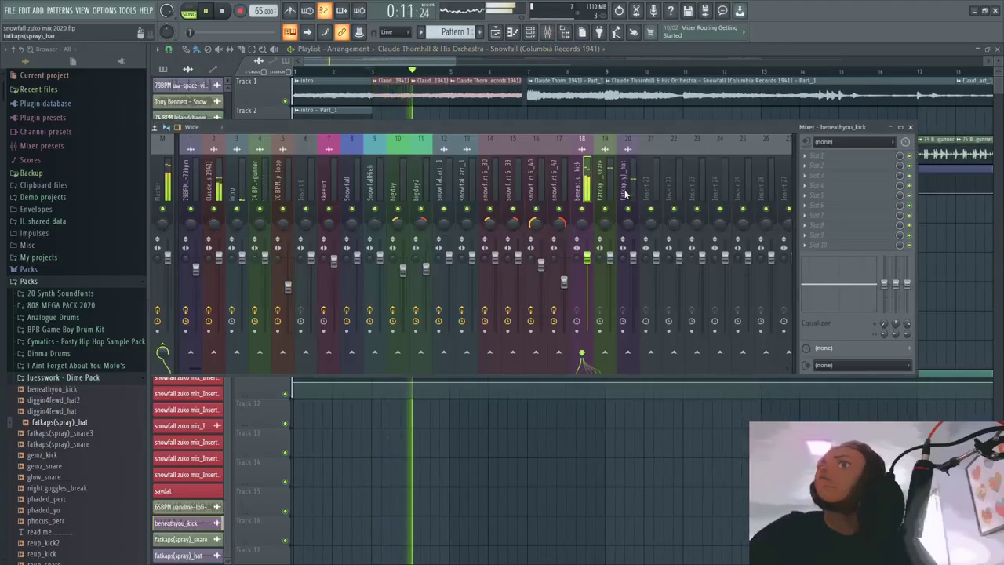
left_click(843, 156)
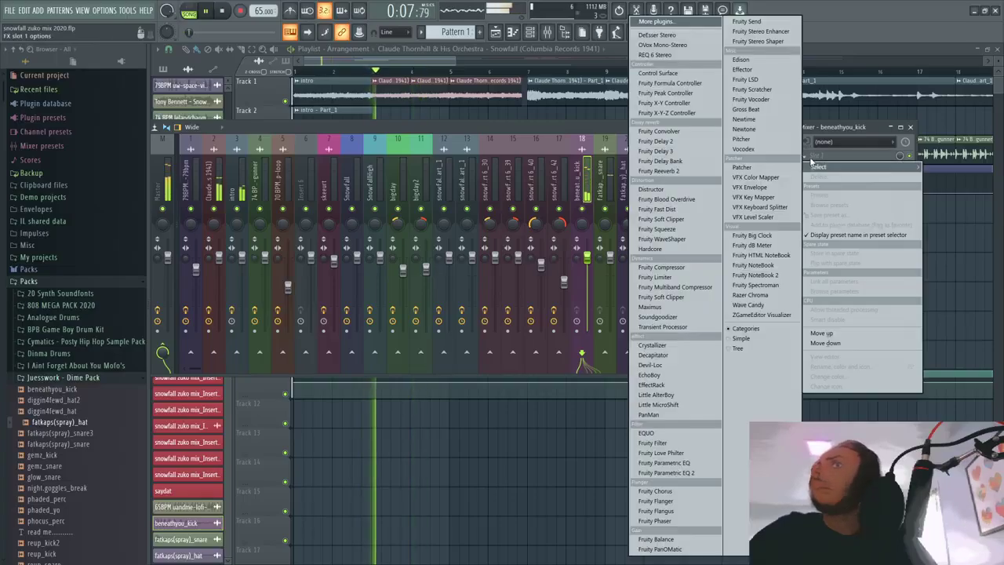
left_click(676, 375)
left_click(292, 190)
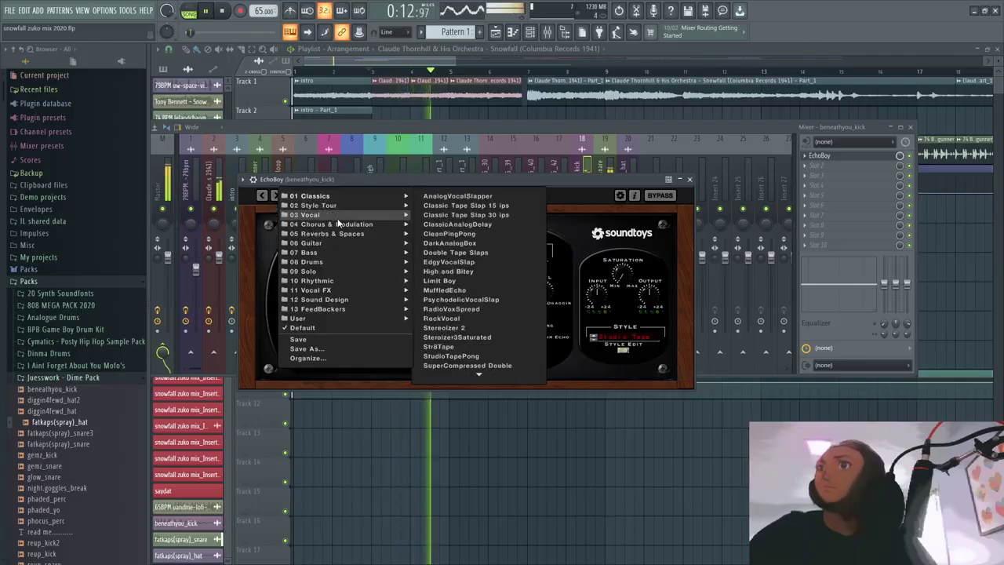
left_click(446, 215)
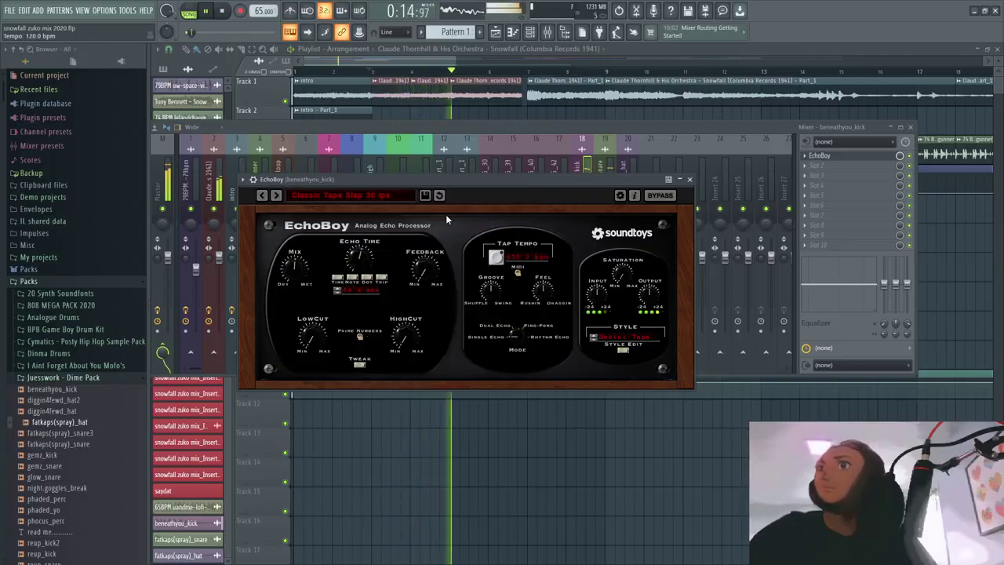
Step: Try the Space Echo and Spaced Space Echo presets from EchoBoy's Classics category on the kick
left_click(352, 196)
mouse_move(348, 204)
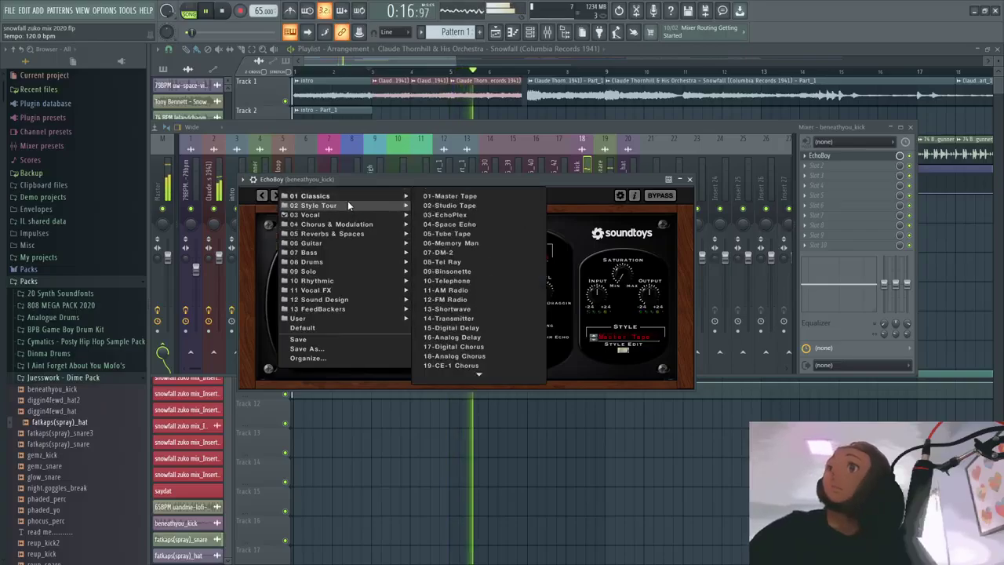
left_click(468, 303)
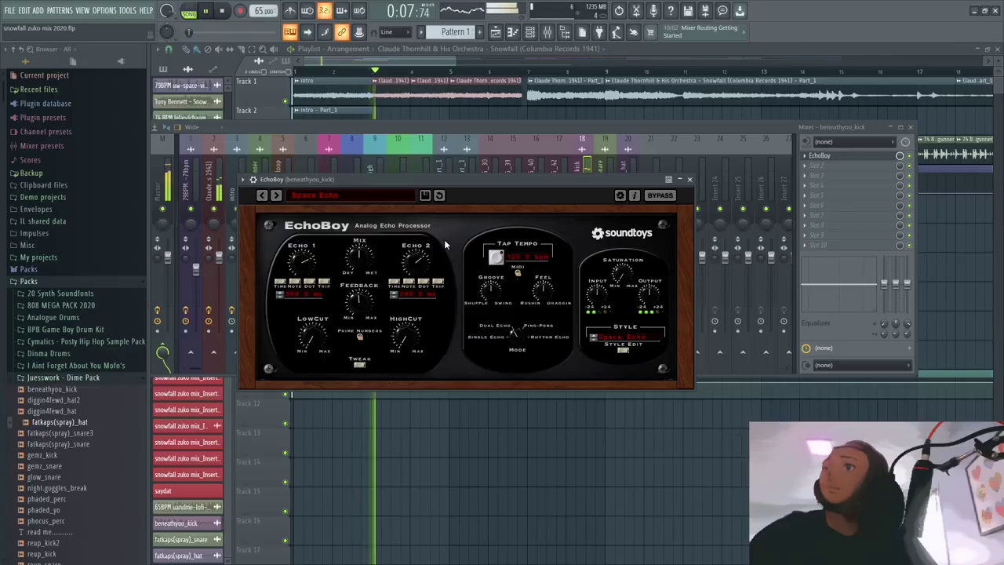
left_click(326, 200)
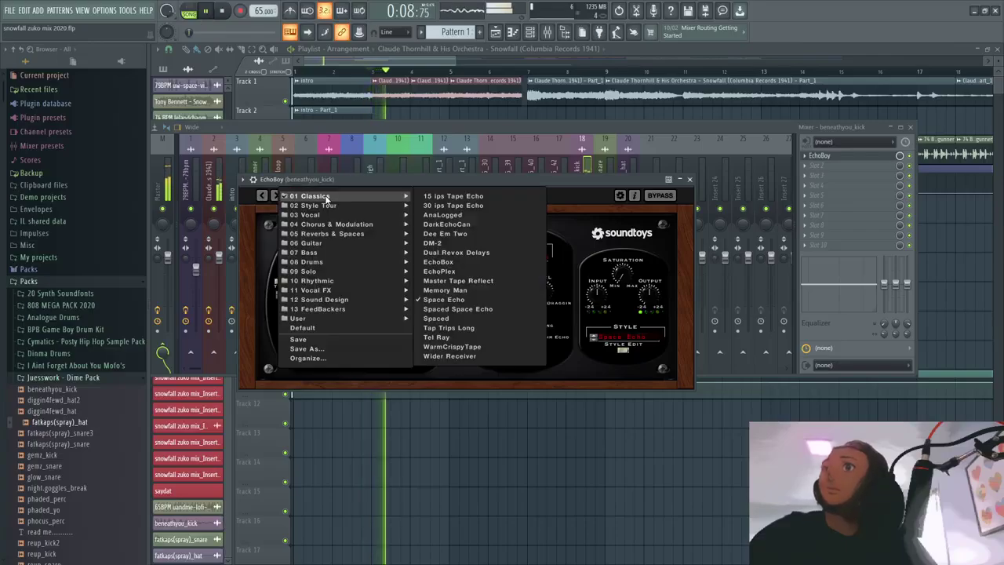
left_click(462, 309)
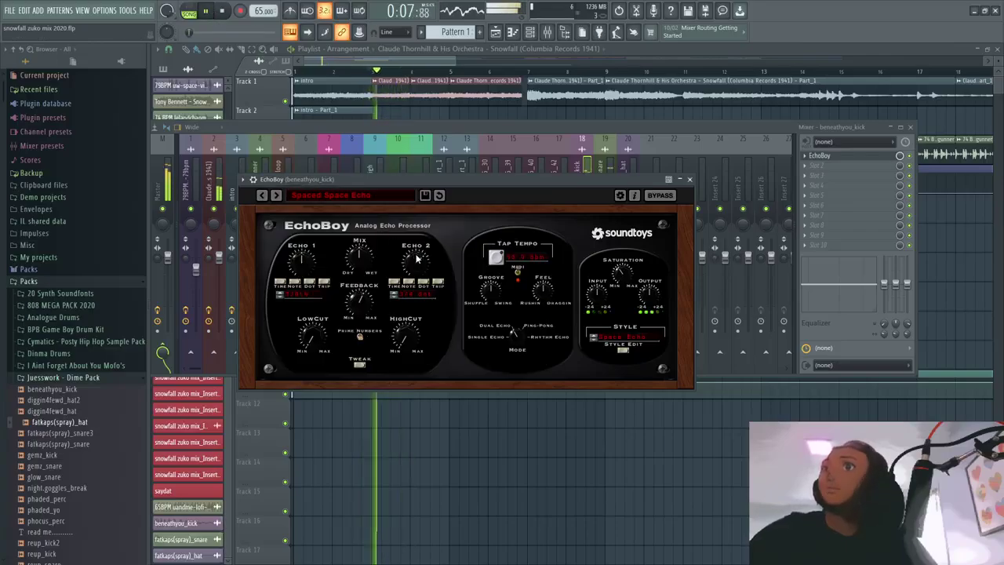
Step: Look through EchoBoy's preset categories and try the FuzzyFatso bass preset on the kick
left_click(330, 196)
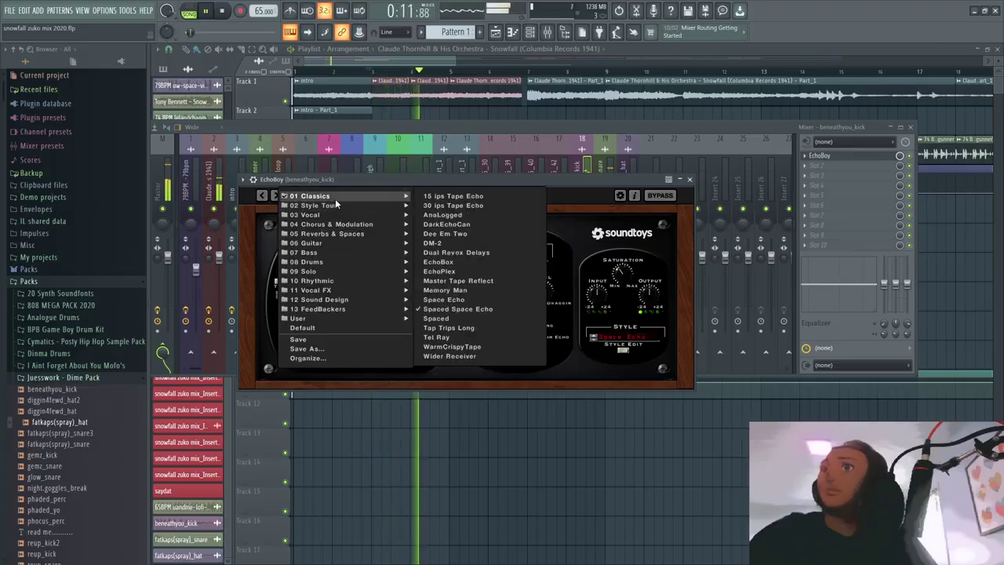
mouse_move(399, 208)
mouse_move(342, 284)
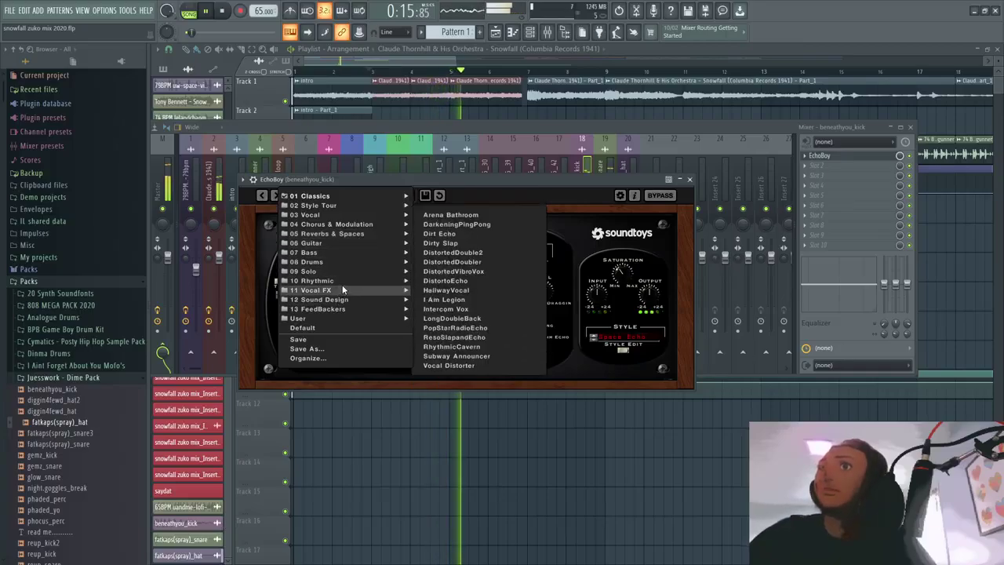
mouse_move(333, 252)
left_click(443, 243)
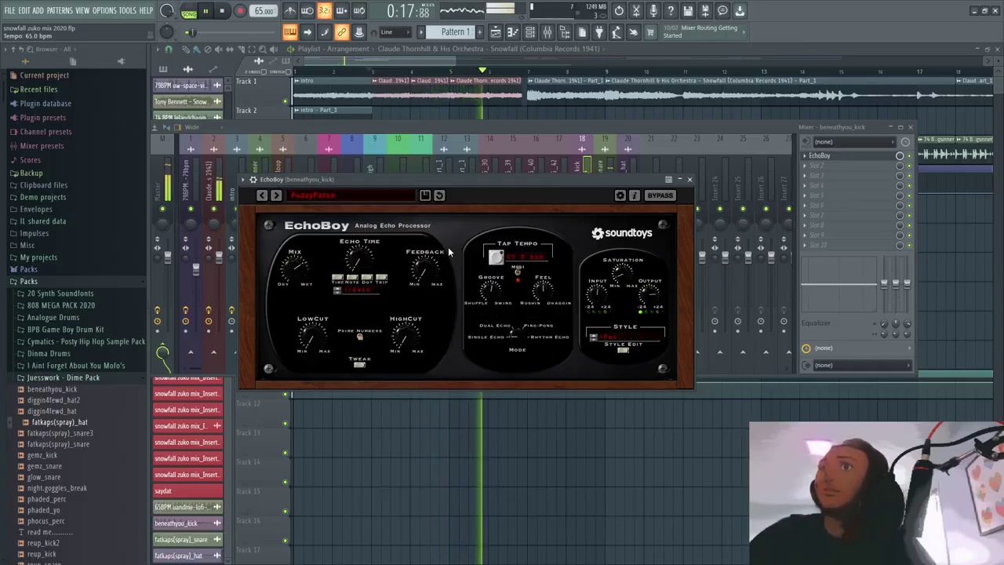
Step: Load the JazzDot bass preset in the kick's EchoBoy and return to the playlist
left_click(313, 200)
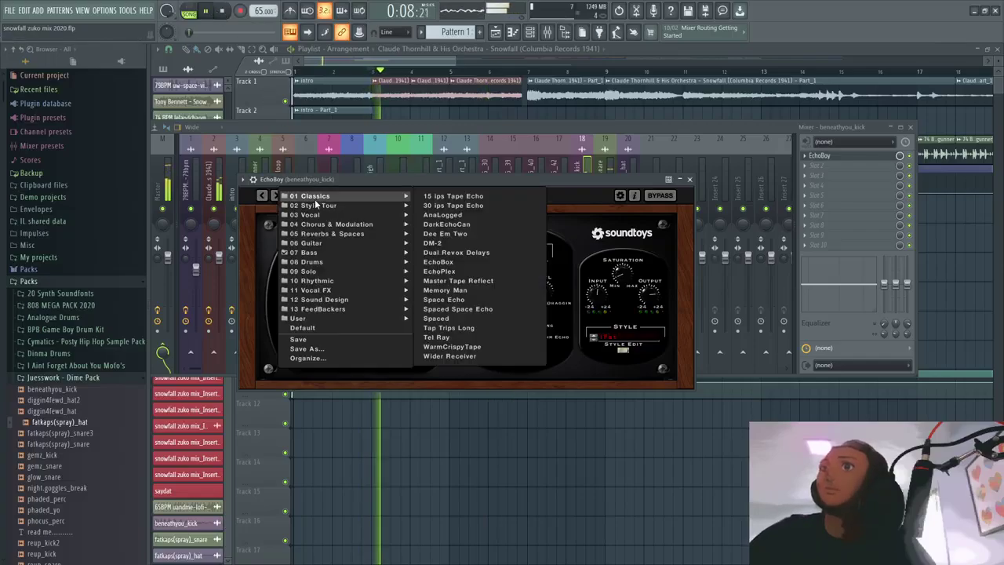
mouse_move(324, 252)
left_click(438, 253)
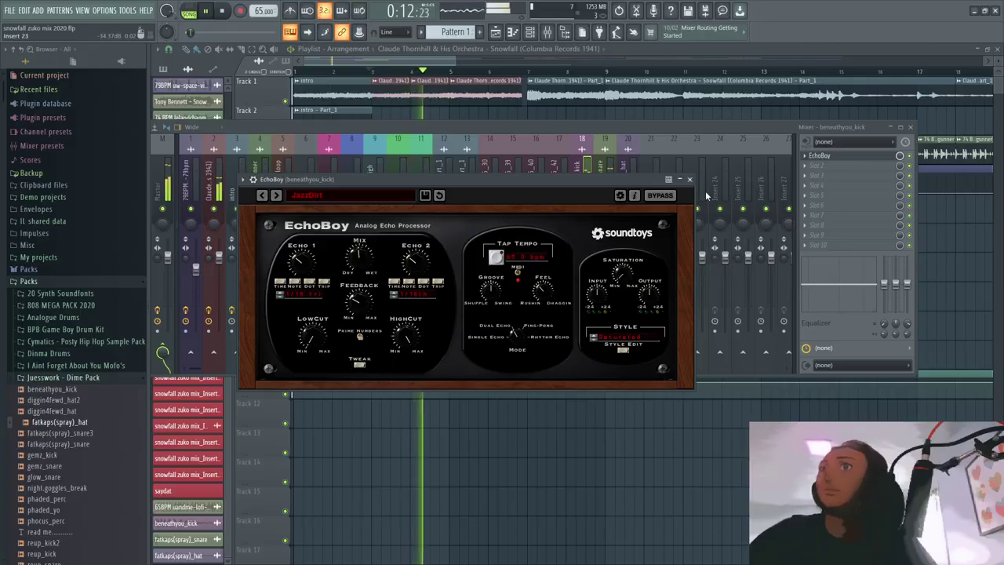
left_click(651, 130)
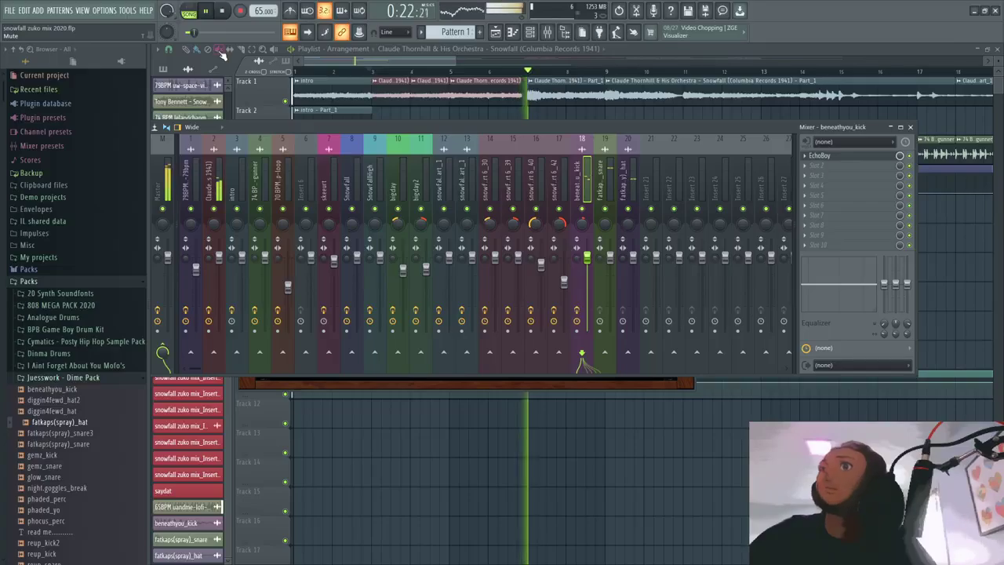
key("F9")
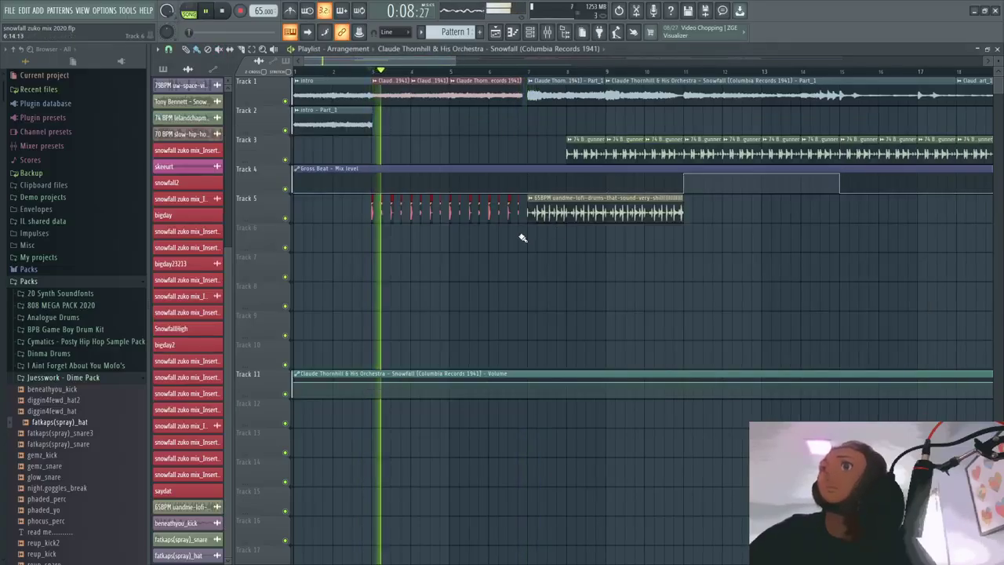
Step: Move the kick, snare and hat clips from Track 5 to Track 3 and delete Track 3's 74 BPM loop clips before bar 12
left_click_drag(521, 249, 371, 151)
right_click(584, 154)
right_click(623, 154)
right_click(663, 154)
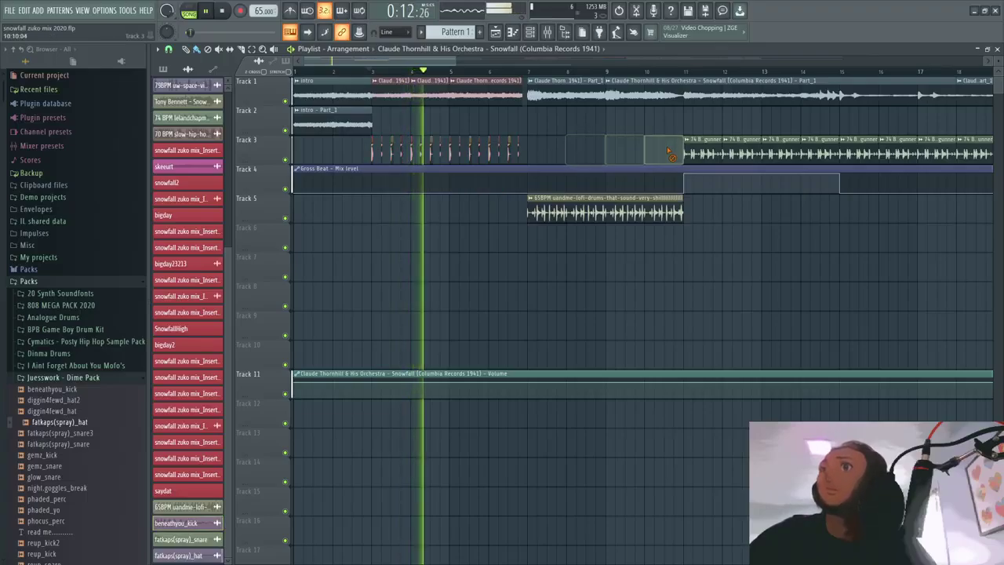
right_click(688, 150)
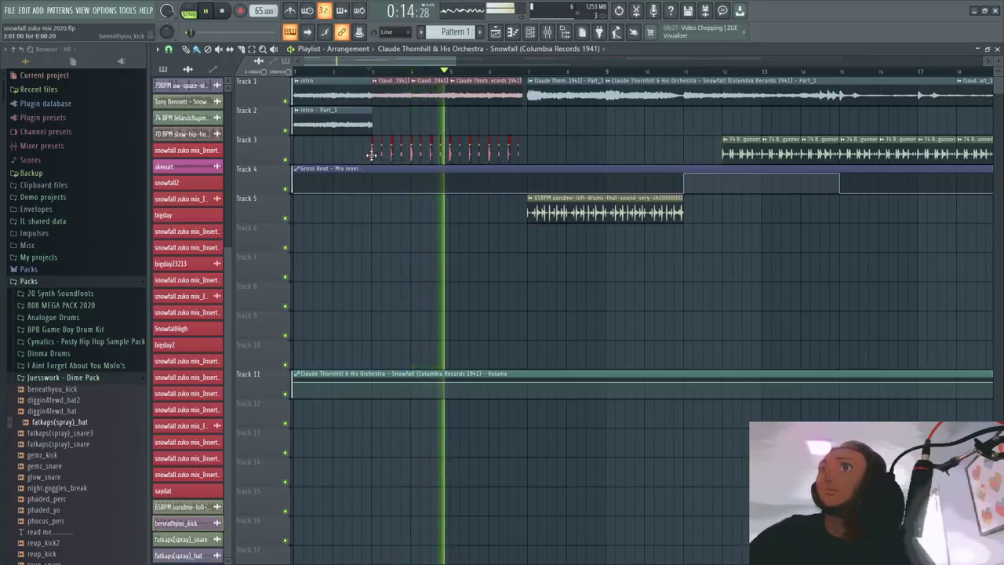
Step: Copy the Track 3 drum pattern to bar 7 and delete the 74 BPM loop clips before bar 17
left_click_drag(365, 158, 520, 152)
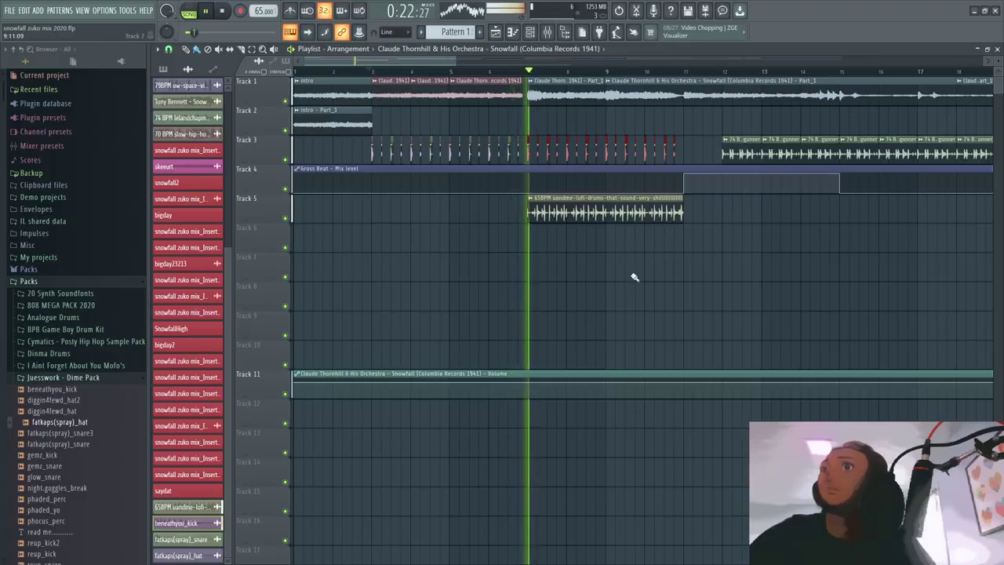
right_click(743, 157)
right_click(897, 152)
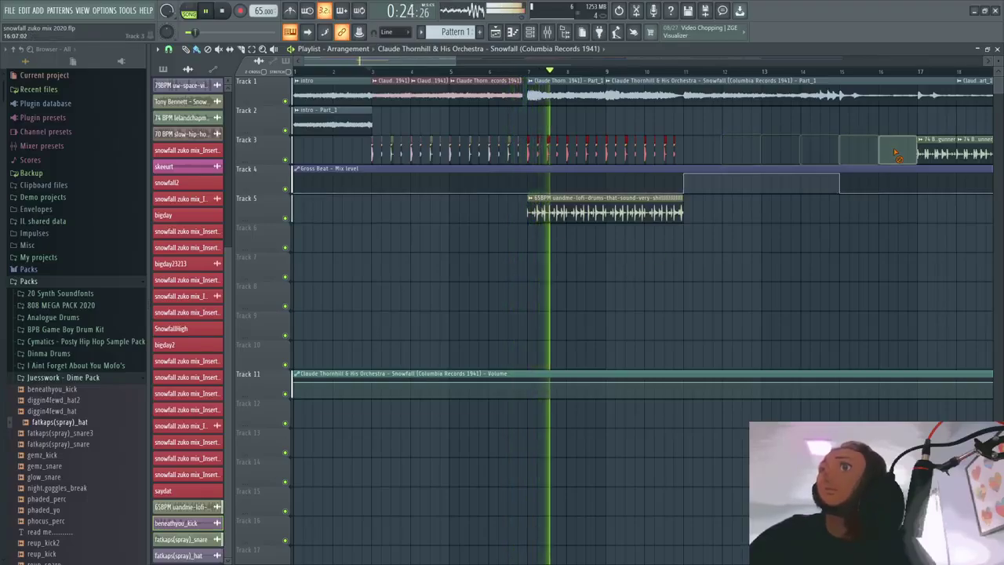
scroll(755, 150, "down", 2)
scroll(629, 160, "up", 2)
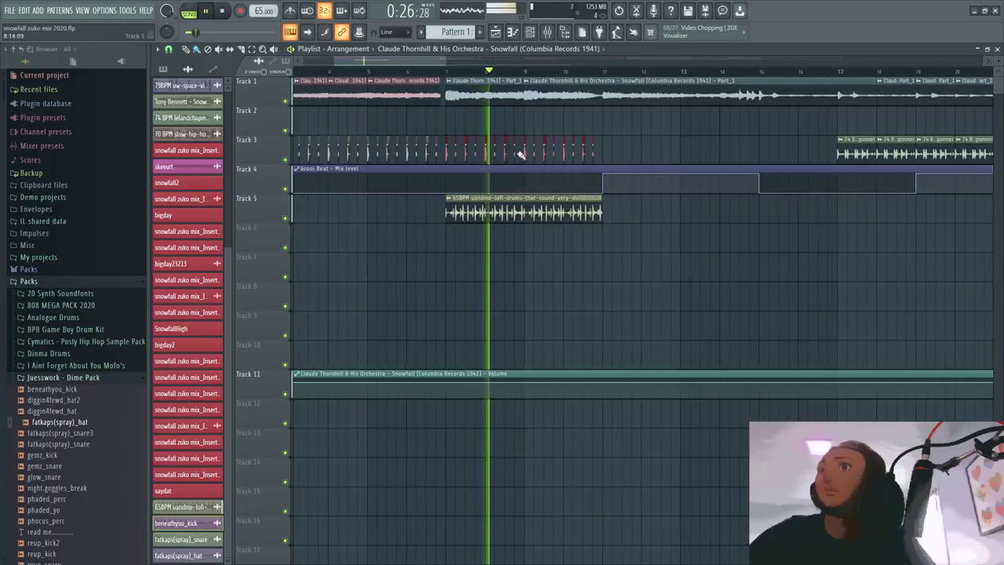
left_click_drag(662, 136, 426, 160)
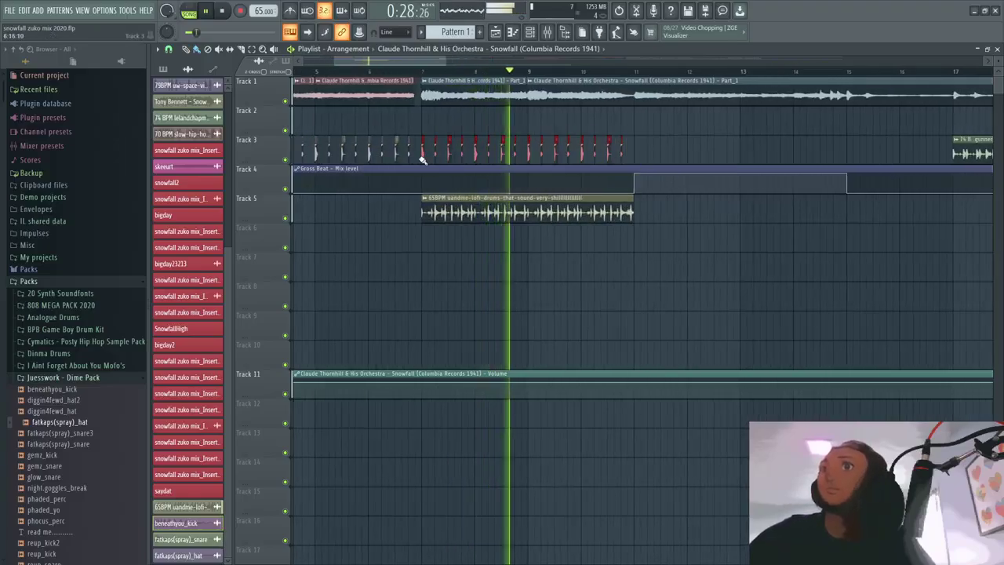
scroll(392, 69, "up", 2)
key("space")
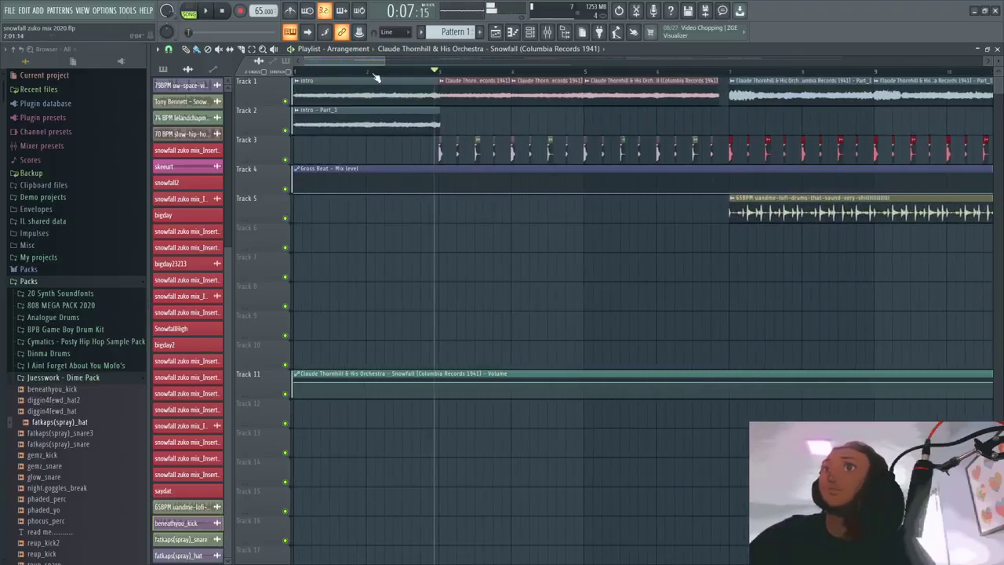
Step: Replace the first snare after bar 7 on Track 3 with a fatkaps(spray)_hat clip
left_click(769, 81)
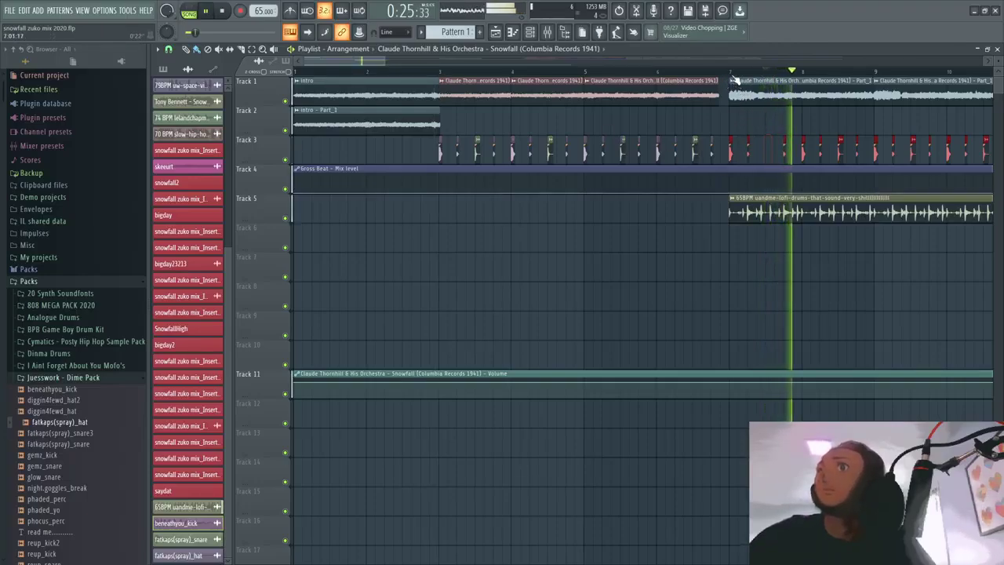
scroll(397, 63, "up", 2)
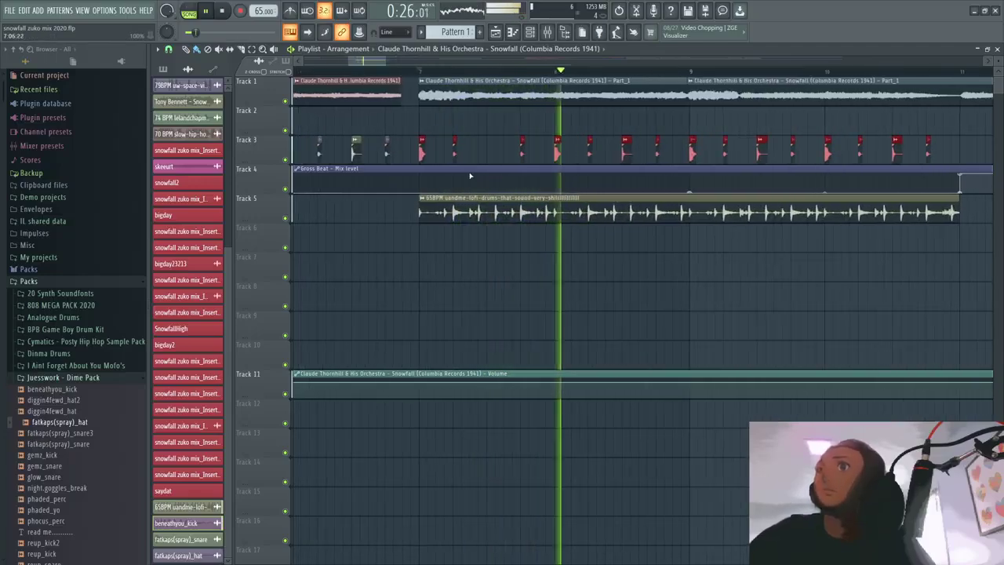
scroll(450, 154, "up", 2)
key("space")
key("ctrl+z")
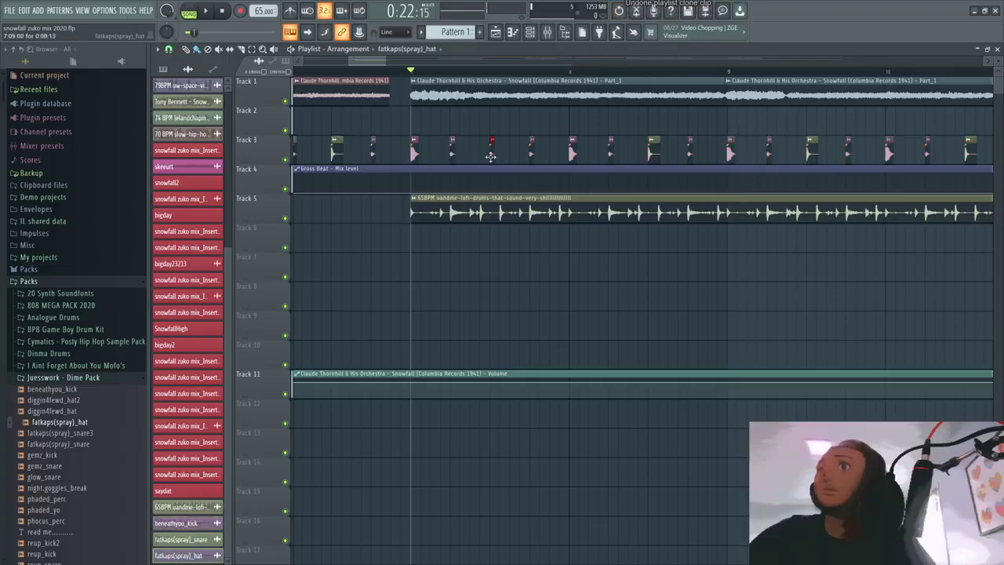
Step: Replace the remaining snares in the Track 3 pattern up to bar 11 with fatkaps(spray)_hat clips
double_click(610, 154)
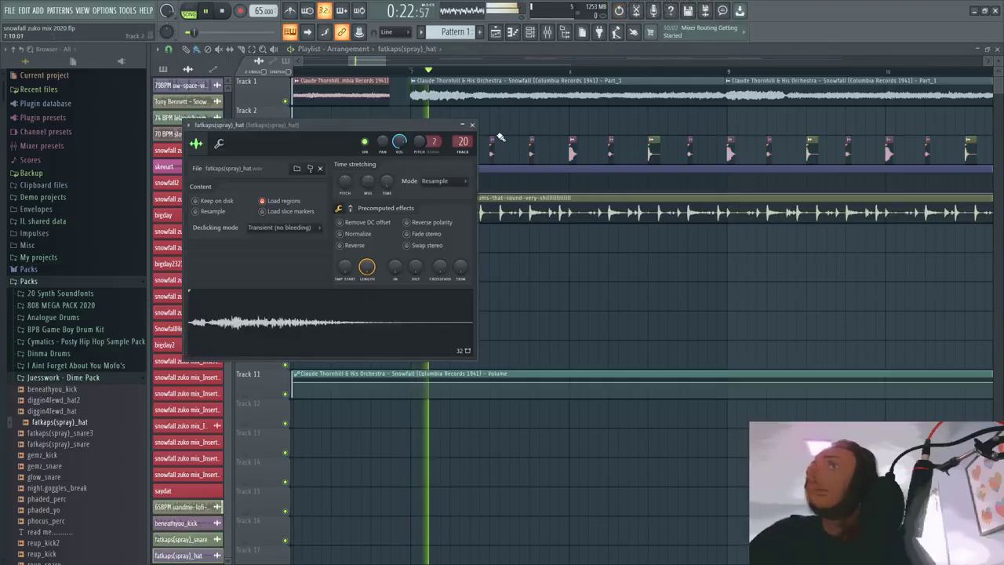
left_click(472, 125)
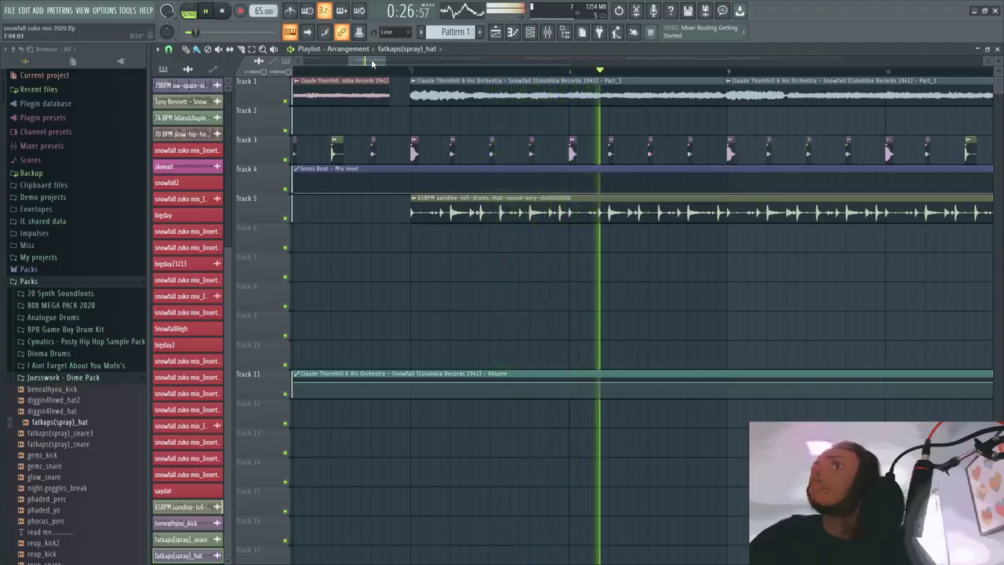
left_click_drag(371, 59, 387, 63)
scroll(567, 191, "down", 3)
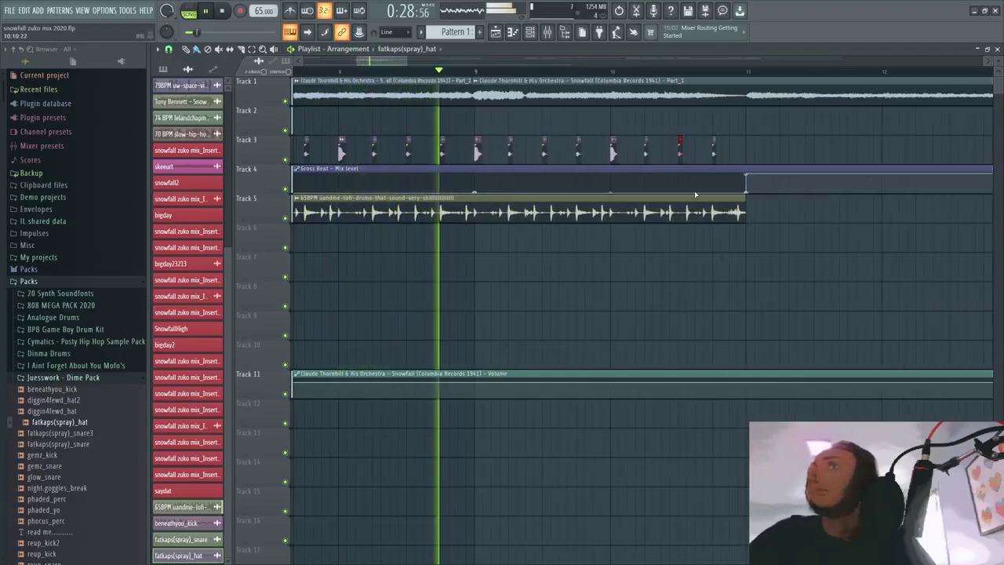
scroll(568, 191, "up", 3)
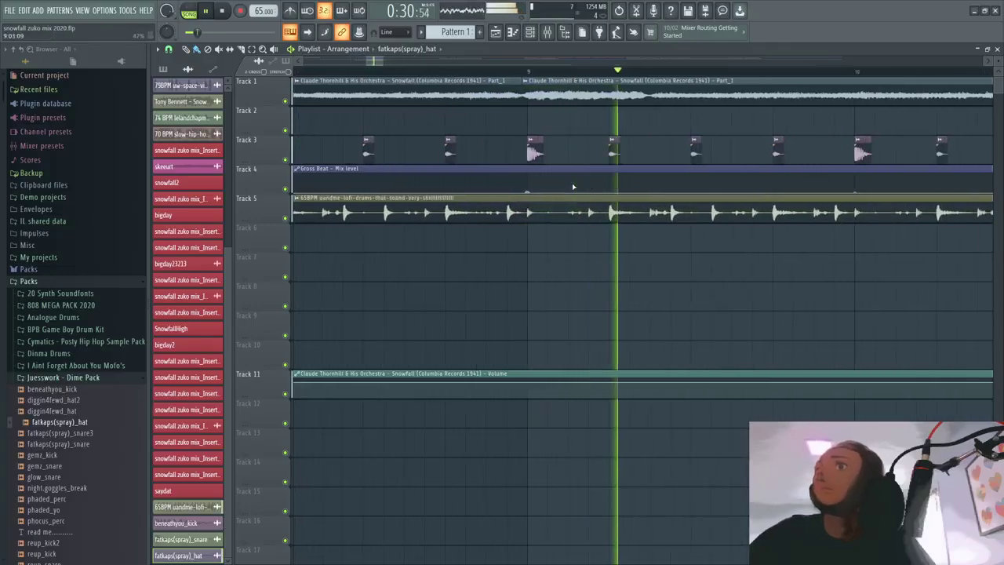
Step: Duplicate the 65BPM lofi drum loop on Track 5 so the copy runs from bar 11 to bar 15
scroll(572, 186, "down", 3)
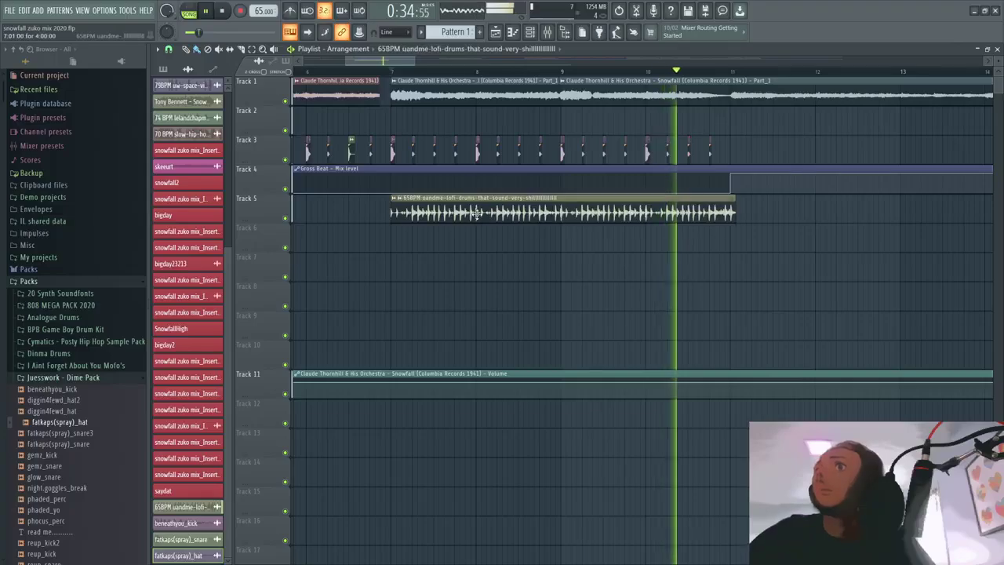
key("ctrl+b")
scroll(782, 233, "down", 3)
scroll(782, 234, "down", 5)
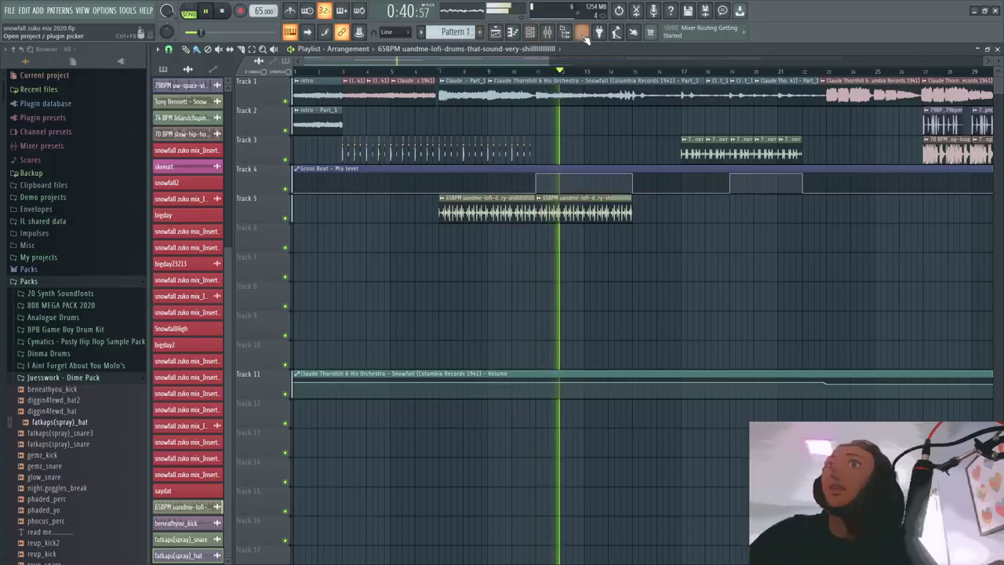
Step: Check the effects on the 79BPM drum loop's mixer track and return to the playlist overview
key("F9")
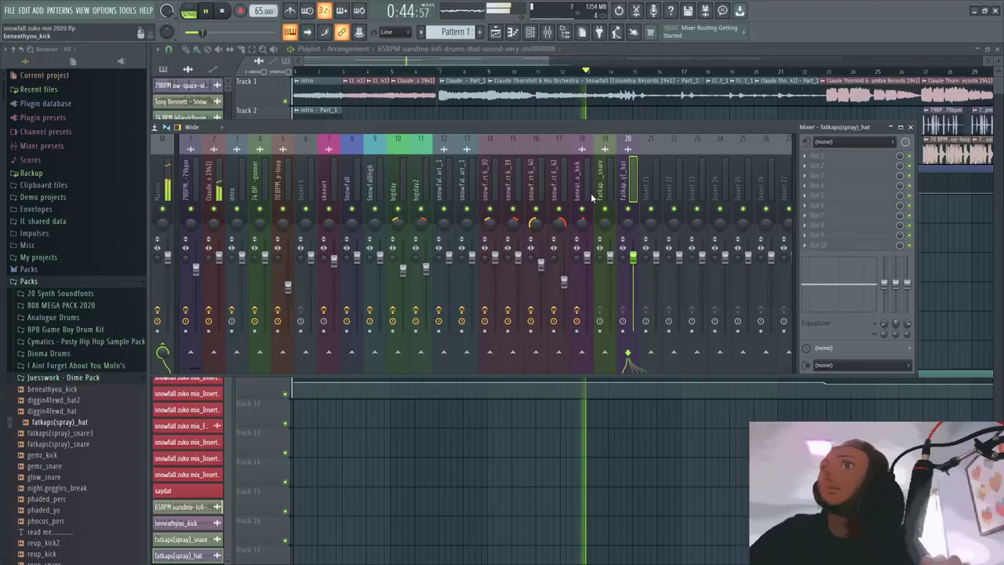
left_click(189, 196)
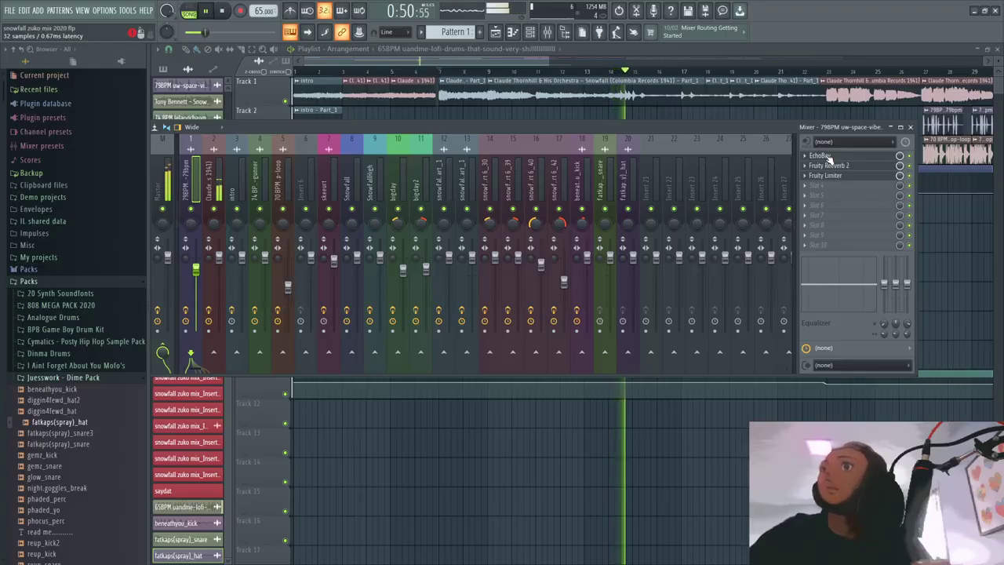
left_click(467, 48)
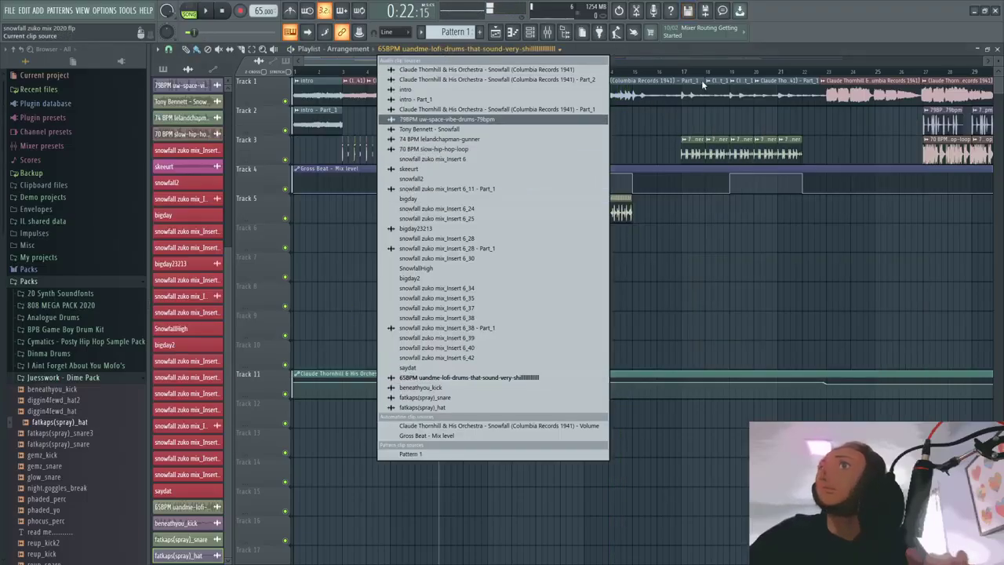
left_click(625, 64)
scroll(563, 222, "up", 3, "ctrl")
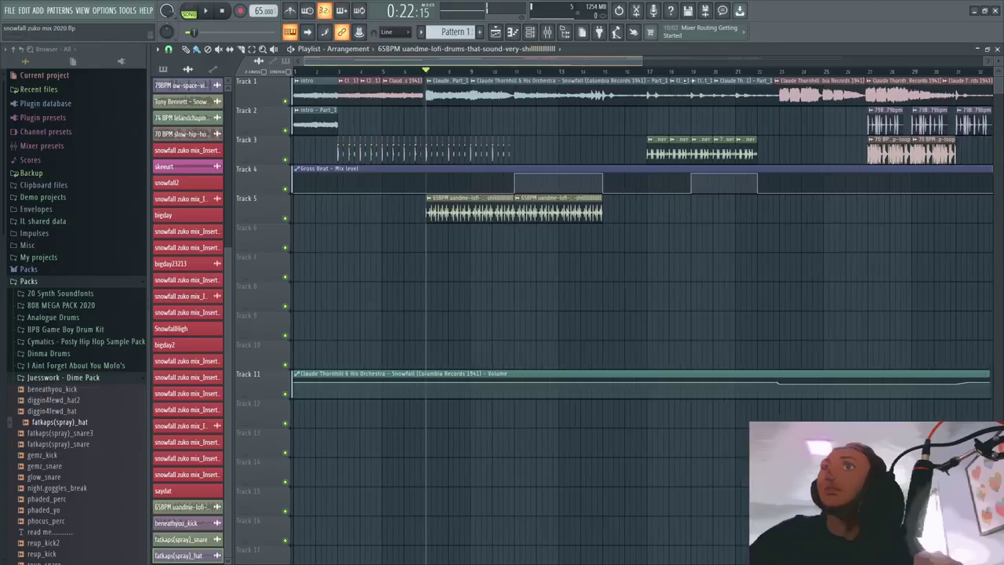
Step: Duplicate the kick and hat clips on Track 3 from bars 7–11 so the copy runs from bar 11 to bar 15
scroll(564, 222, "up", 3, "ctrl")
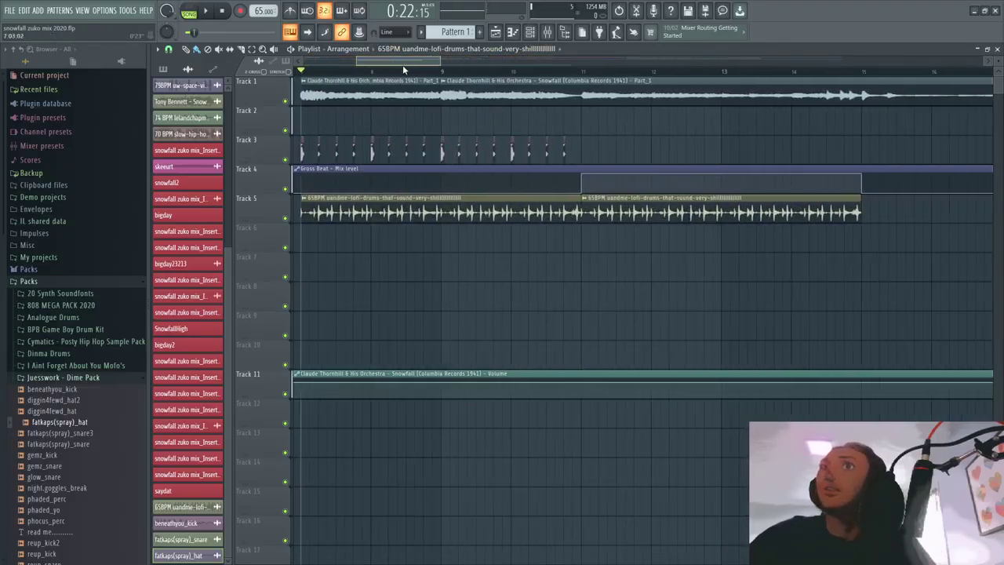
left_click_drag(677, 153, 377, 155)
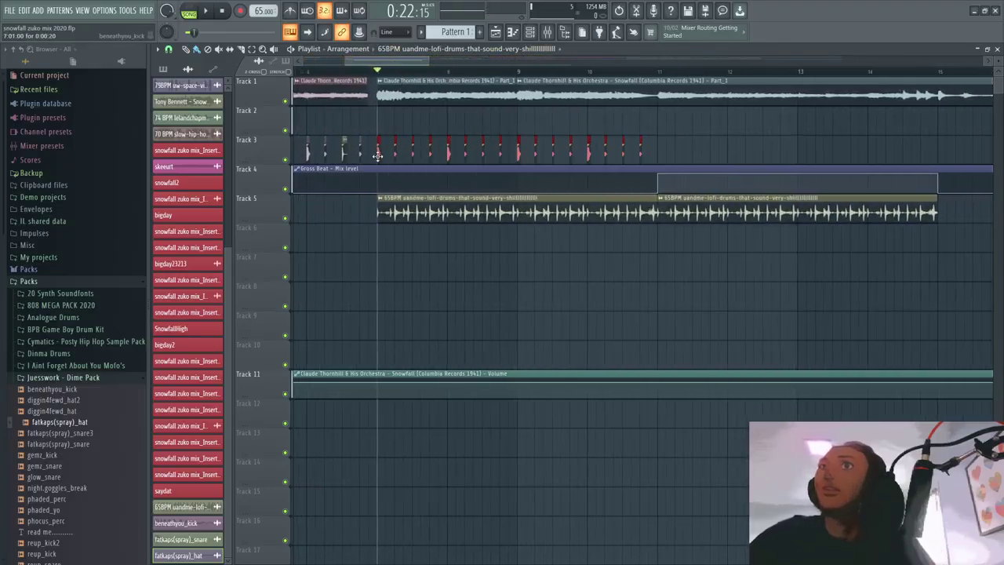
scroll(403, 146, "down", 4, "ctrl")
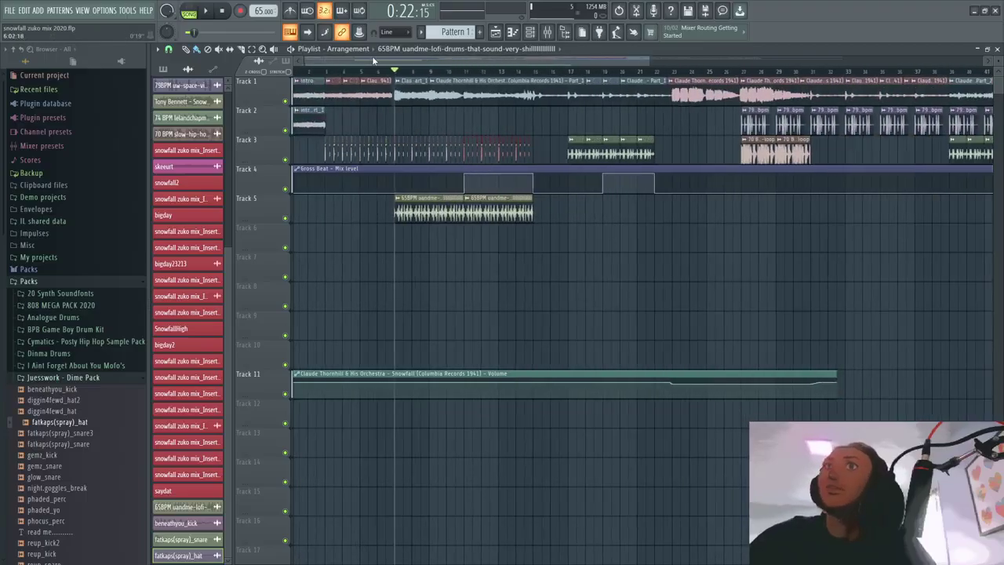
scroll(511, 217, "up", 4, "ctrl")
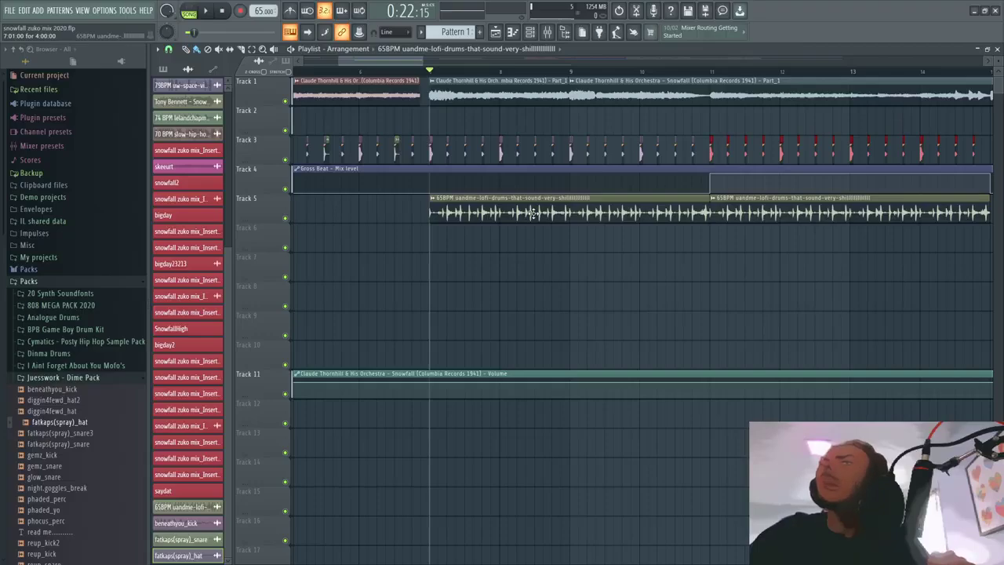
Step: Play the song from bar 7 and check the EchoBoy settings on the beneathyou_kick mixer track
left_click(564, 33)
key("space")
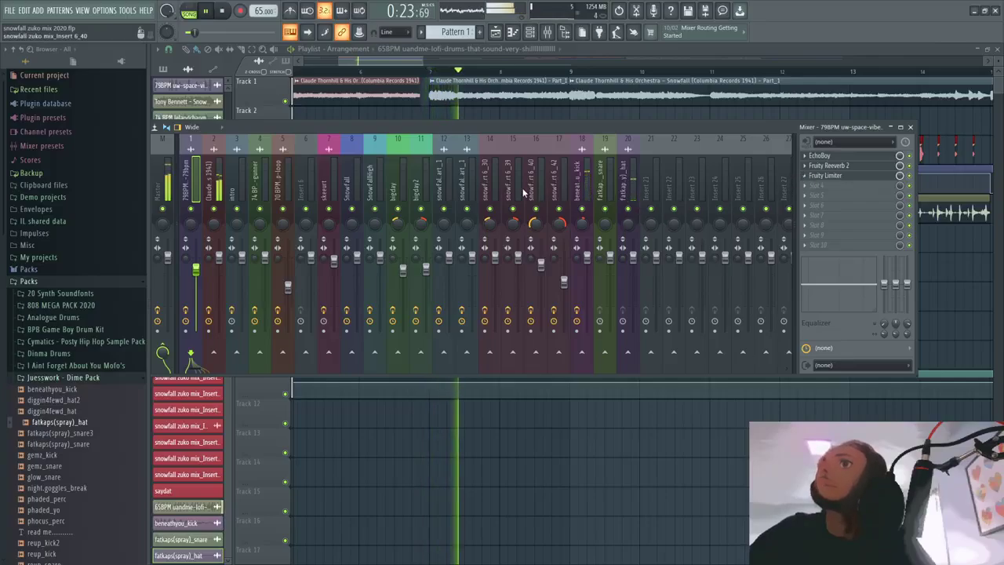
left_click(632, 188)
key("space")
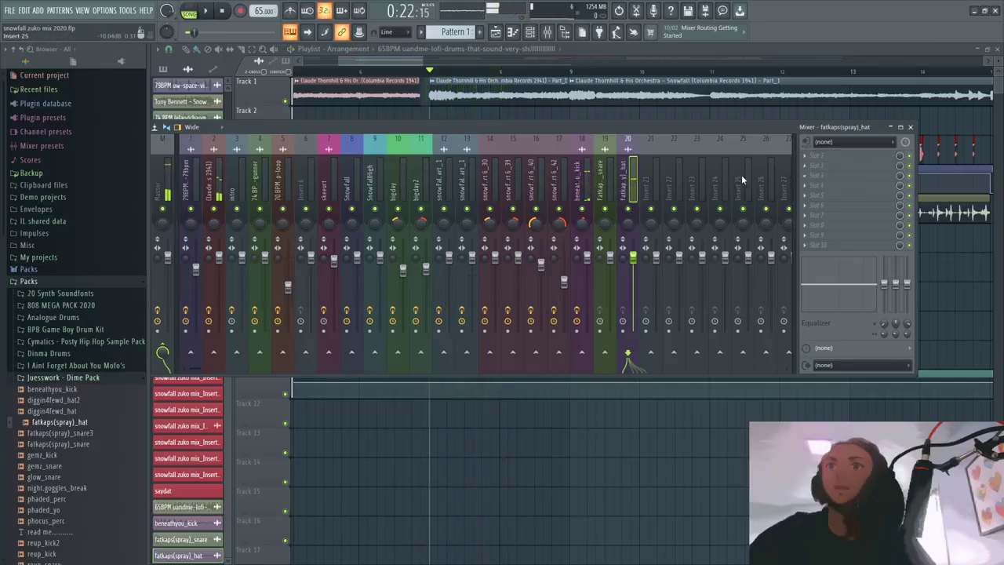
left_click(581, 197)
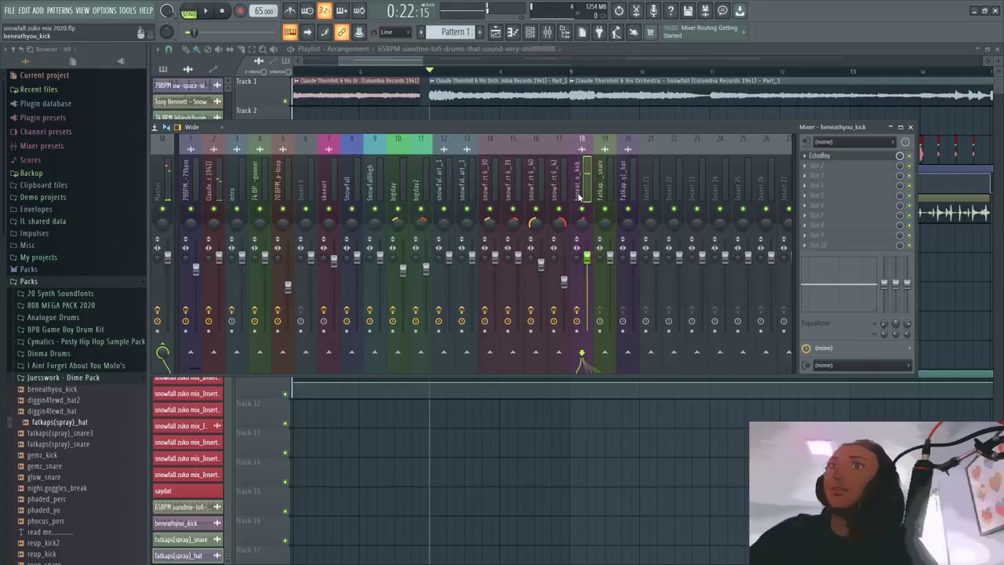
left_click(854, 157)
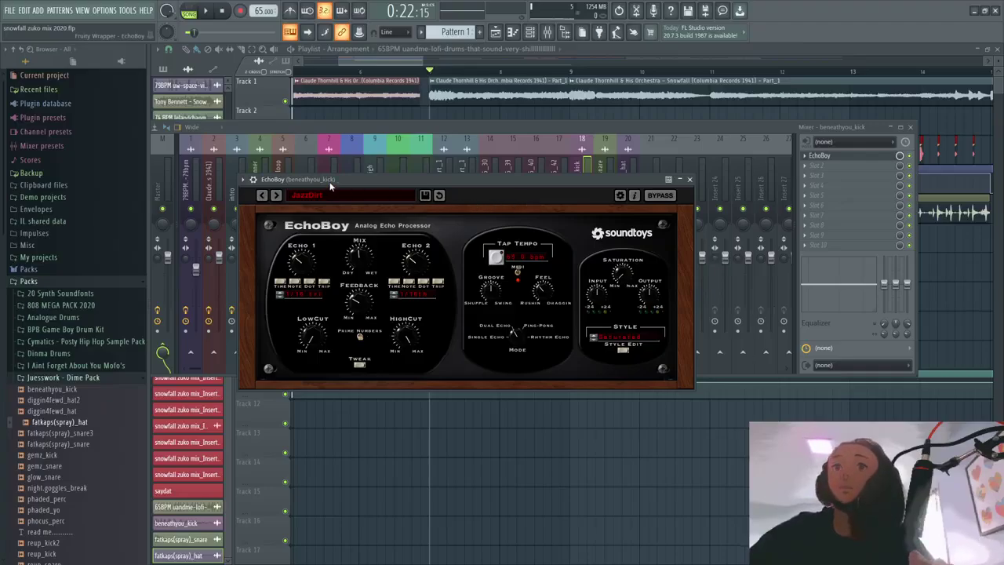
left_click_drag(337, 179, 362, 308)
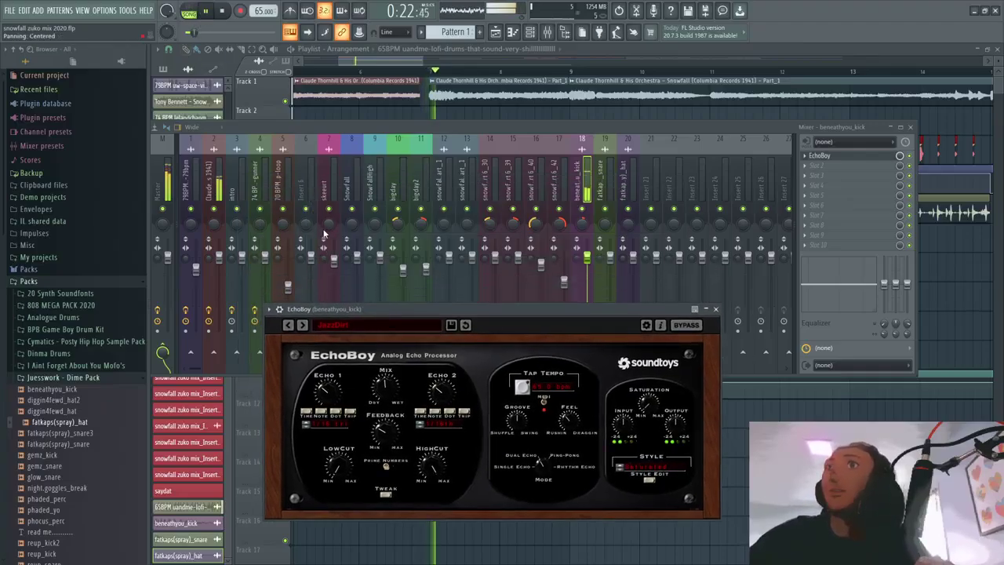
Step: Add Fruity Reeverb 2 to the fatkaps(spray)_hat mixer track, adjusting its wet level and setting its dry level to about 87%
left_click(624, 191)
left_click(828, 155)
mouse_move(819, 166)
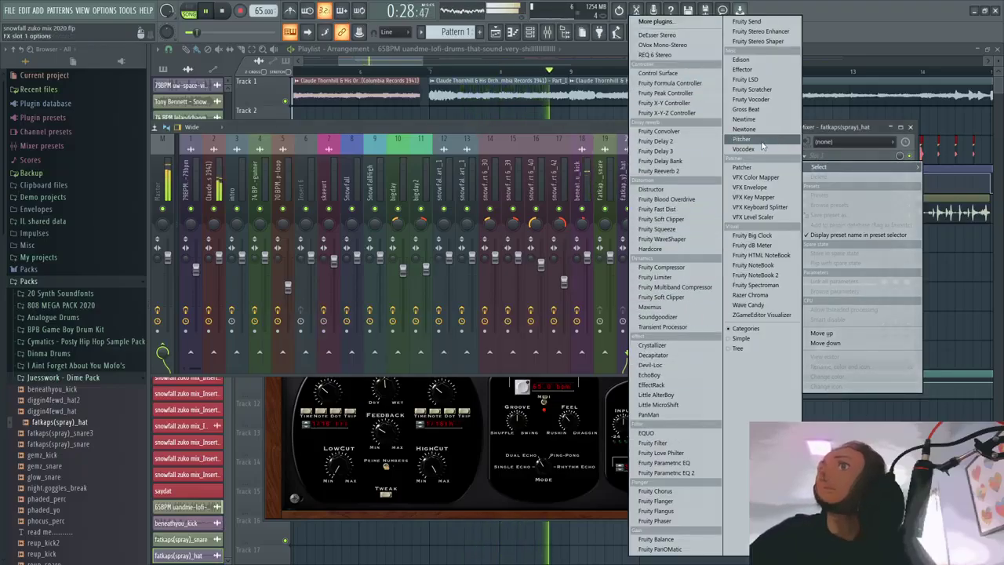
left_click(665, 172)
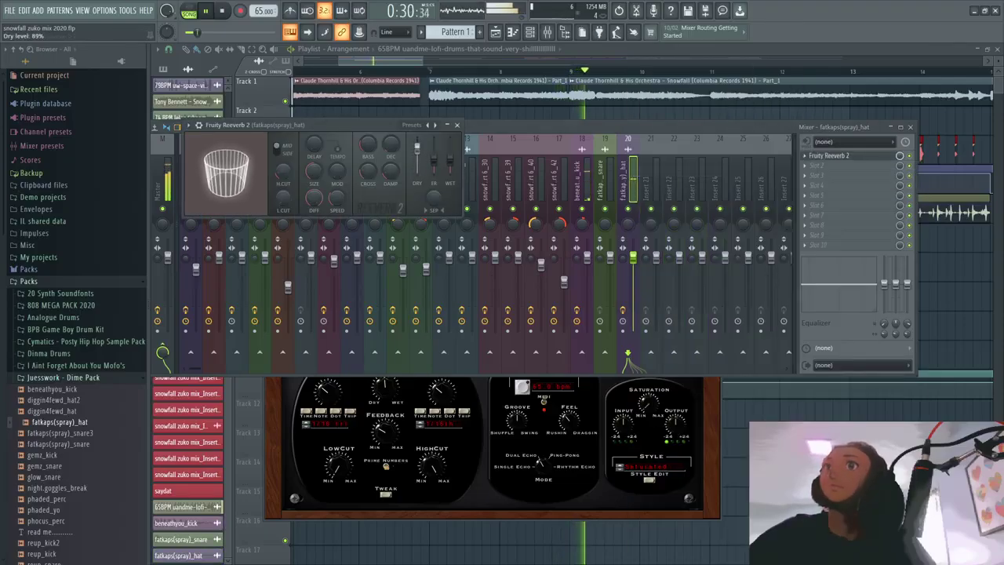
left_click_drag(450, 163, 422, 163)
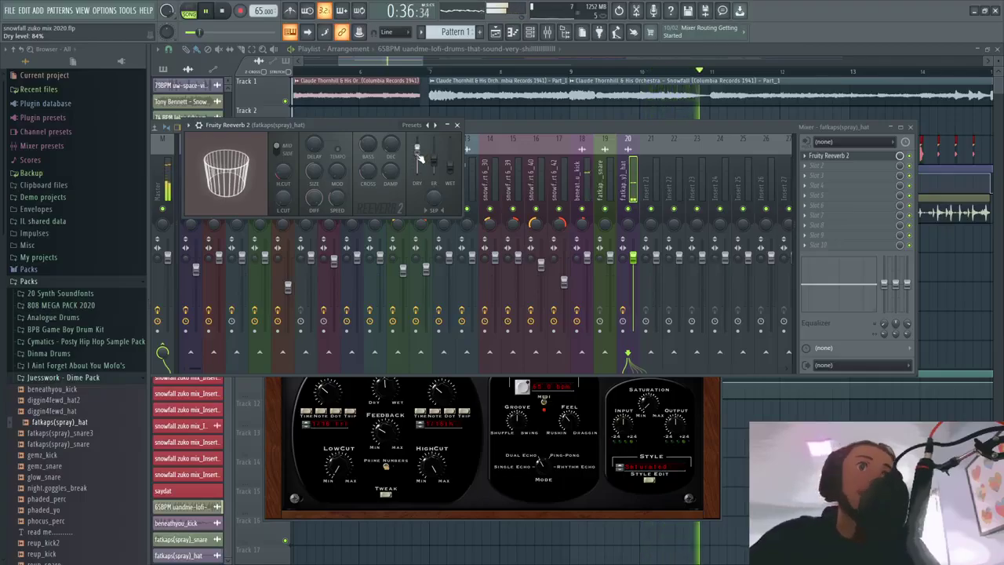
left_click_drag(450, 166, 451, 169)
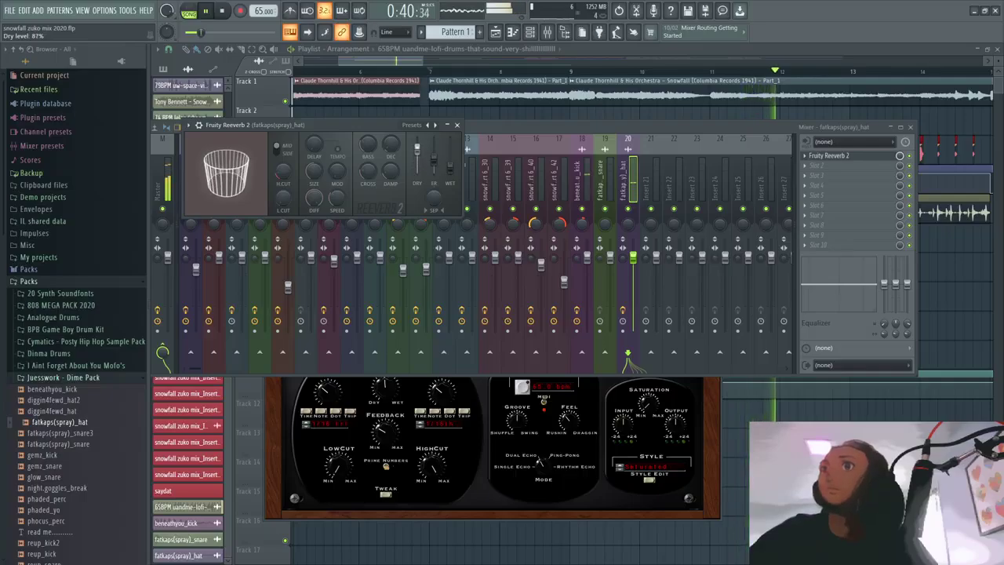
Step: Route the 65BPM lofi drum loop channel to mixer track 4, 74 BPM lelandchapman-gunner, and replay it from bar 7
left_click(499, 65)
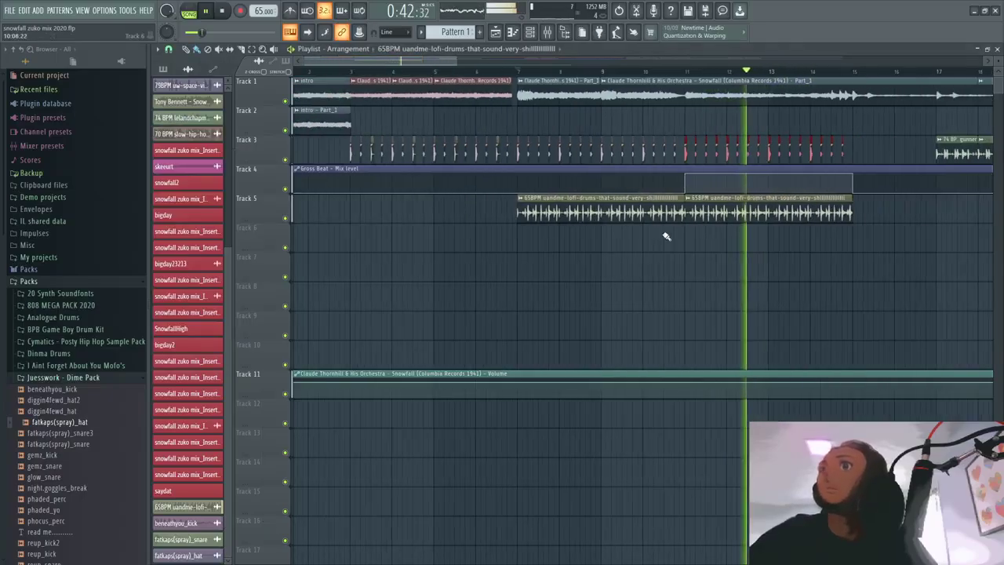
key("F6")
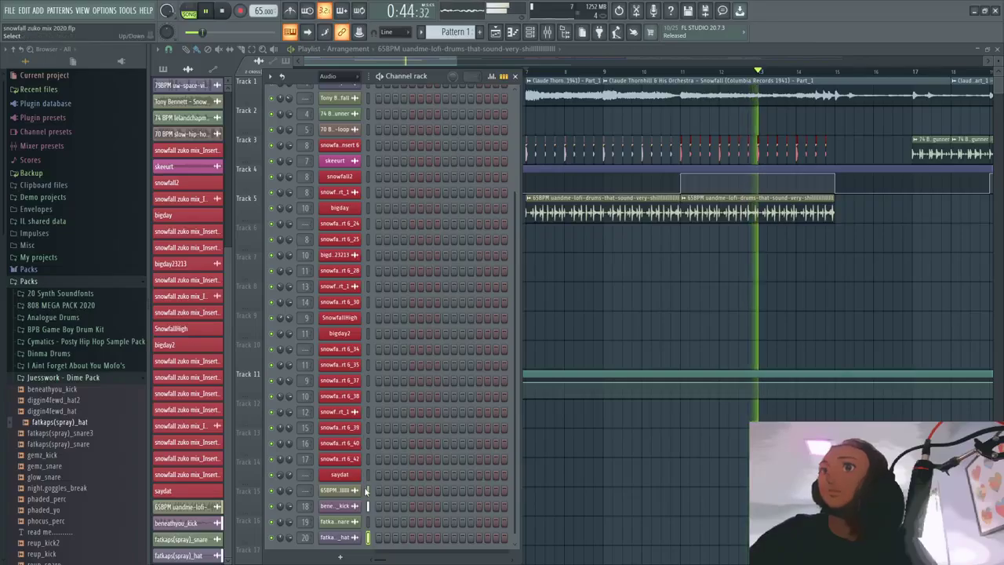
left_click(531, 31)
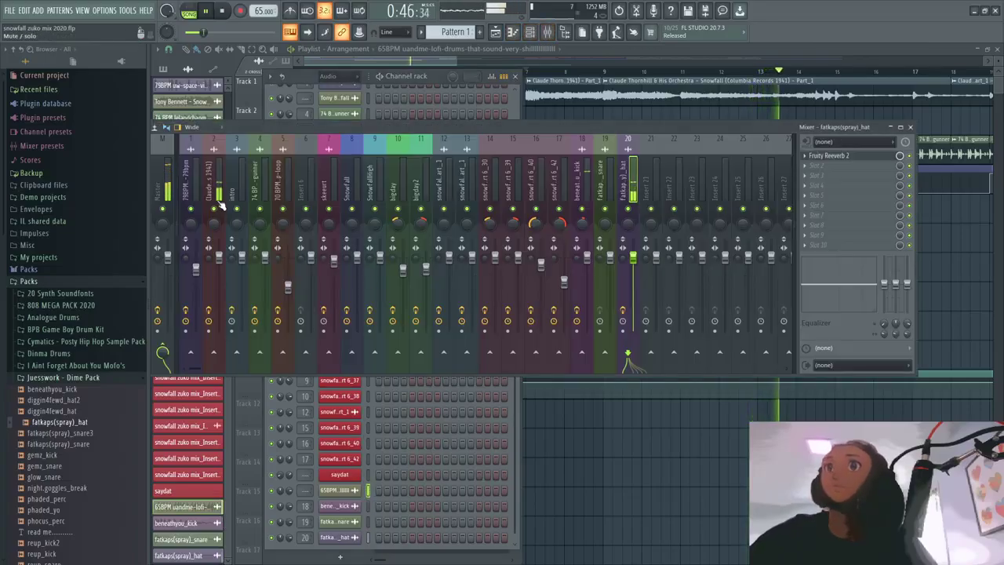
right_click(255, 195)
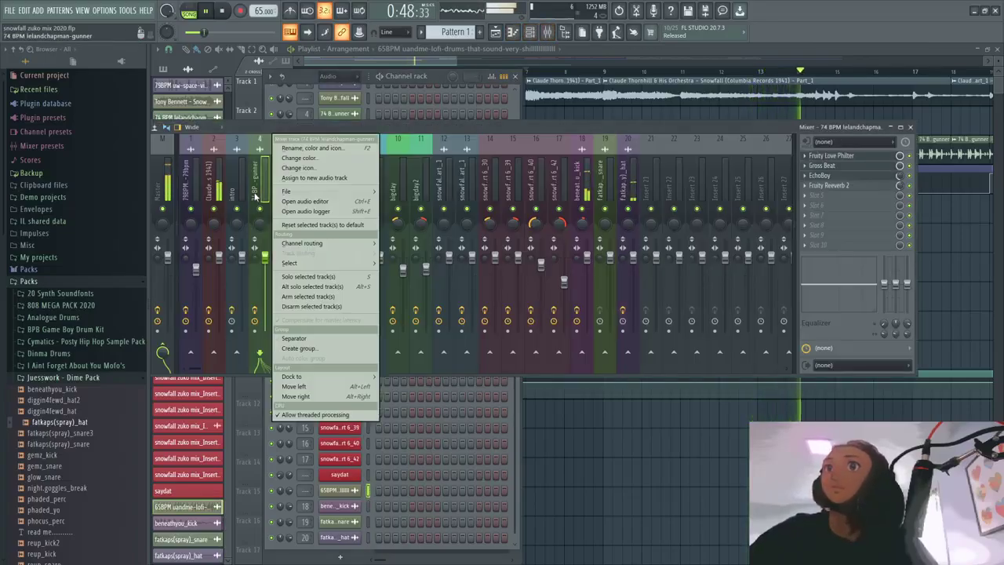
left_click(424, 244)
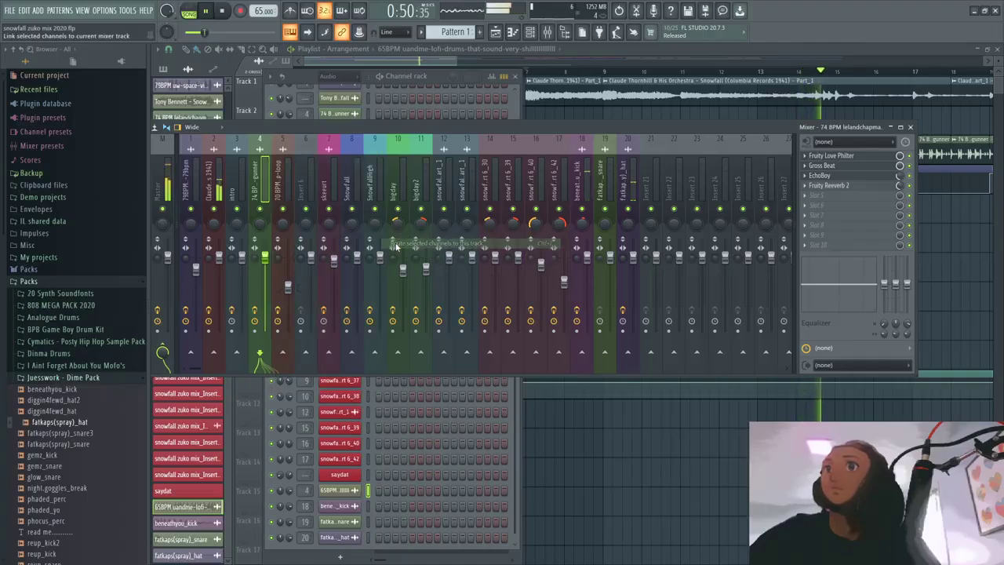
left_click(459, 69)
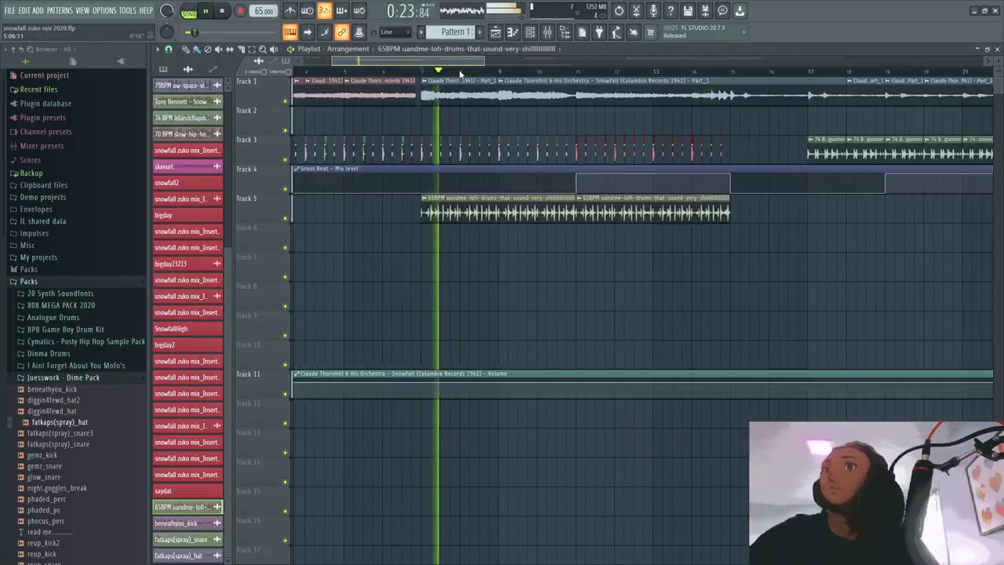
Step: Set mixer track 4's Fruity Reeverb 2 wet level to about 27% and lower the track's volume to about 91%
scroll(510, 212, "down", 2)
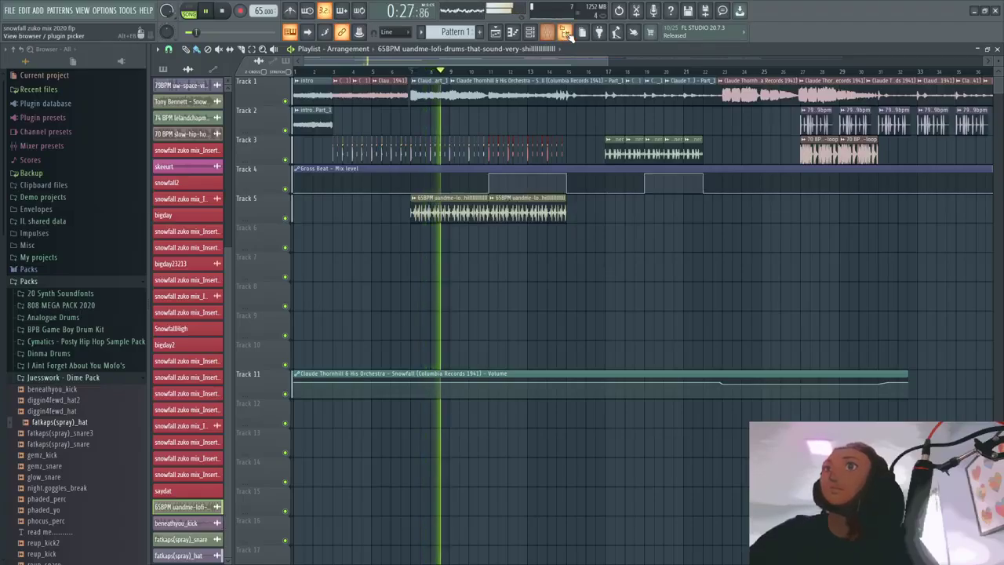
key("F9")
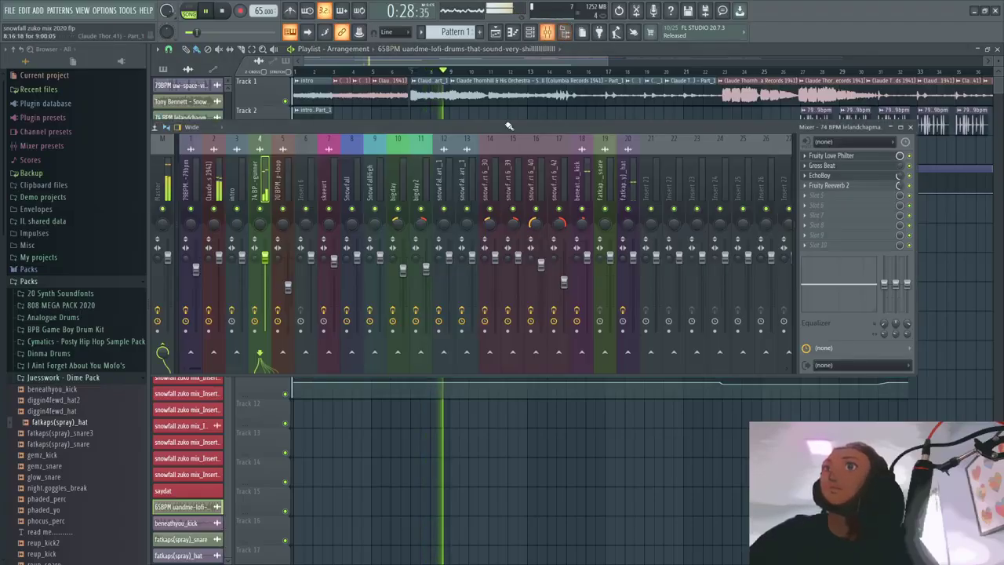
left_click(894, 186)
left_click(894, 186)
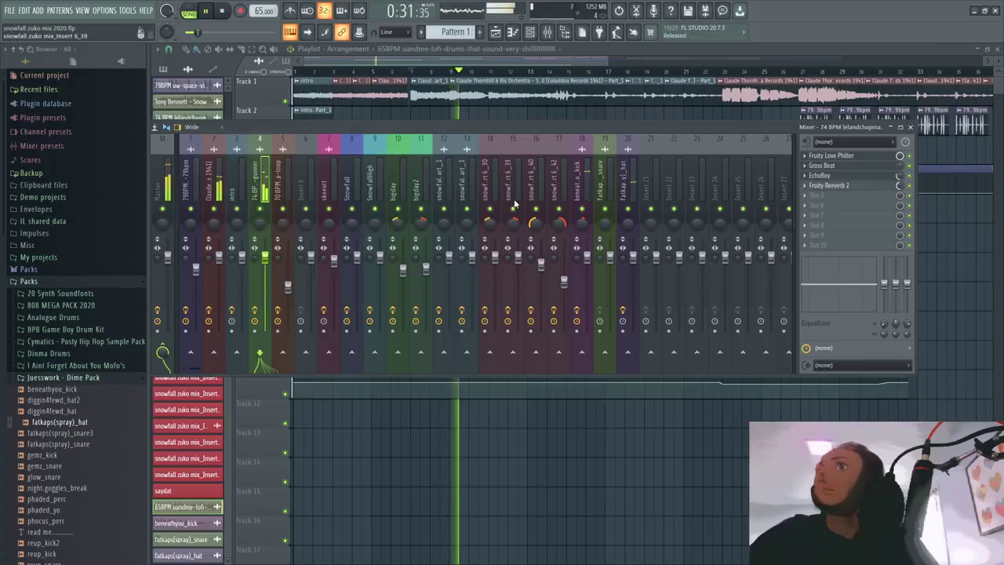
left_click(862, 187)
left_click_drag(380, 168, 379, 179)
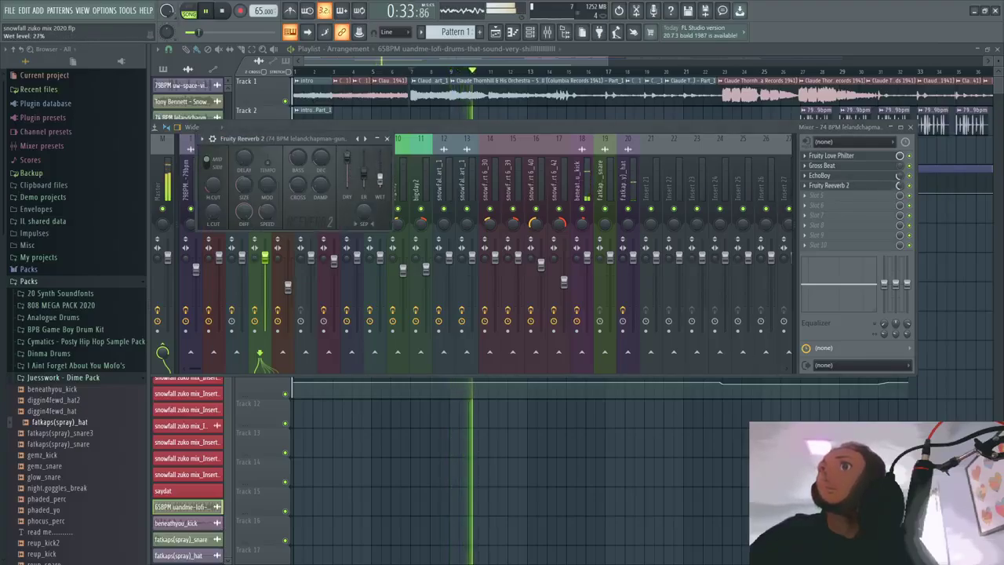
left_click(388, 138)
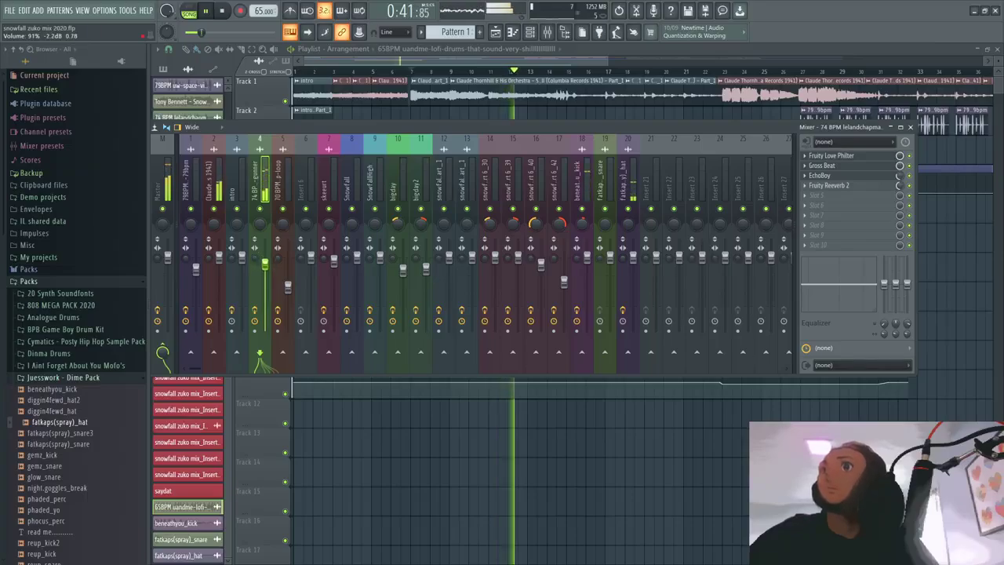
left_click_drag(266, 264, 266, 270)
left_click(453, 96)
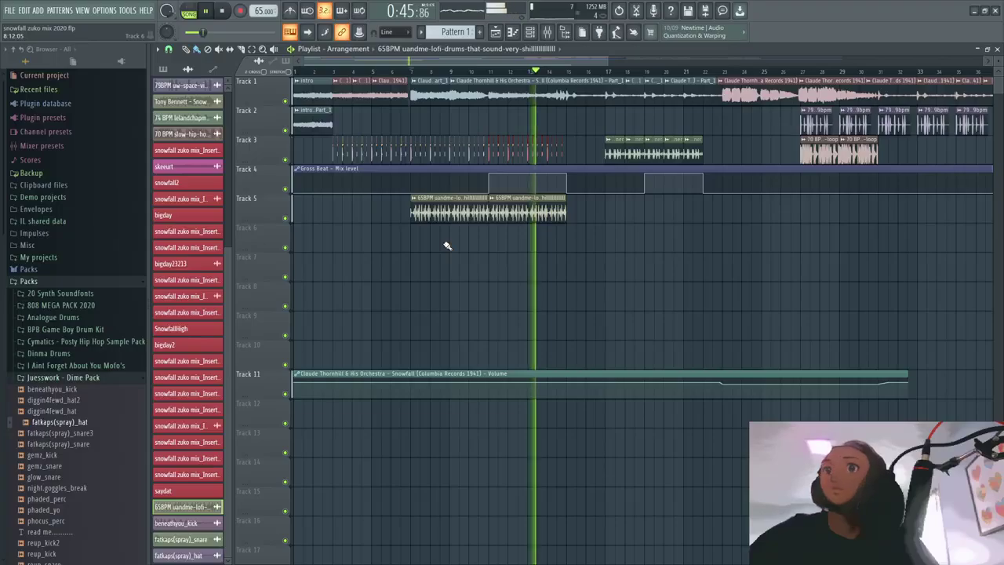
Step: Lower the Fruity Love Philter mix level on mixer track 4 to about 55% and return to the playlist
left_click(547, 32)
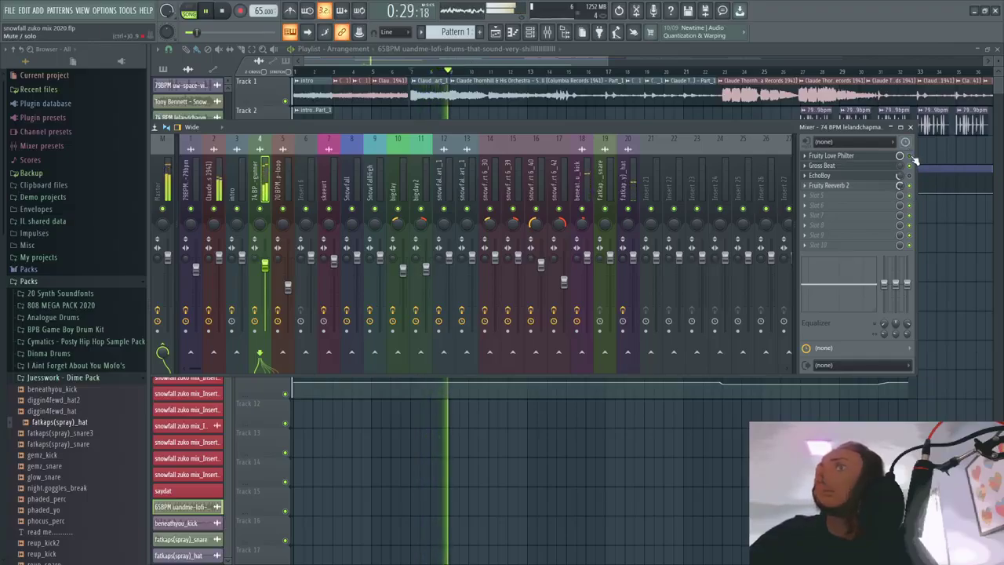
left_click(879, 156)
key("Escape")
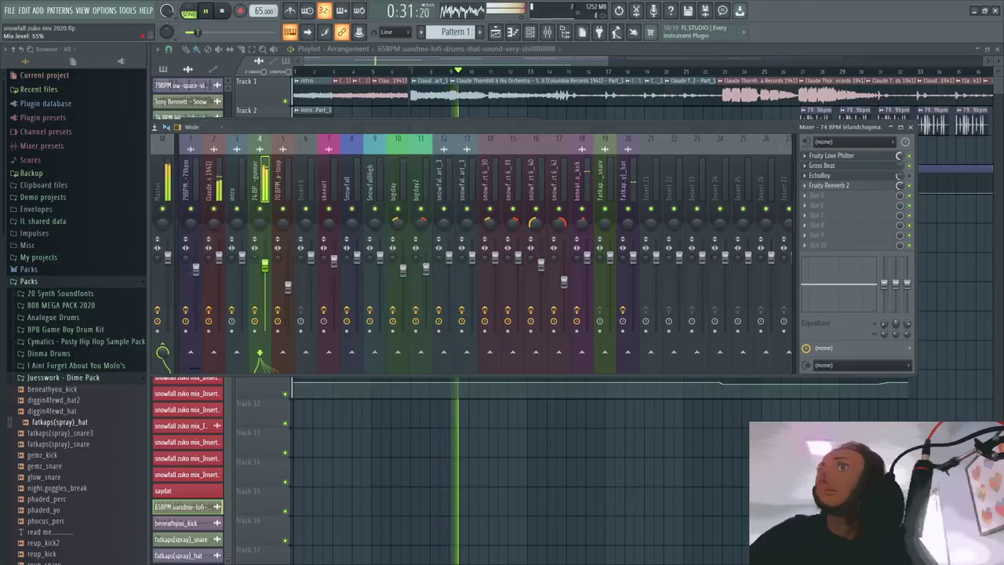
key("F9")
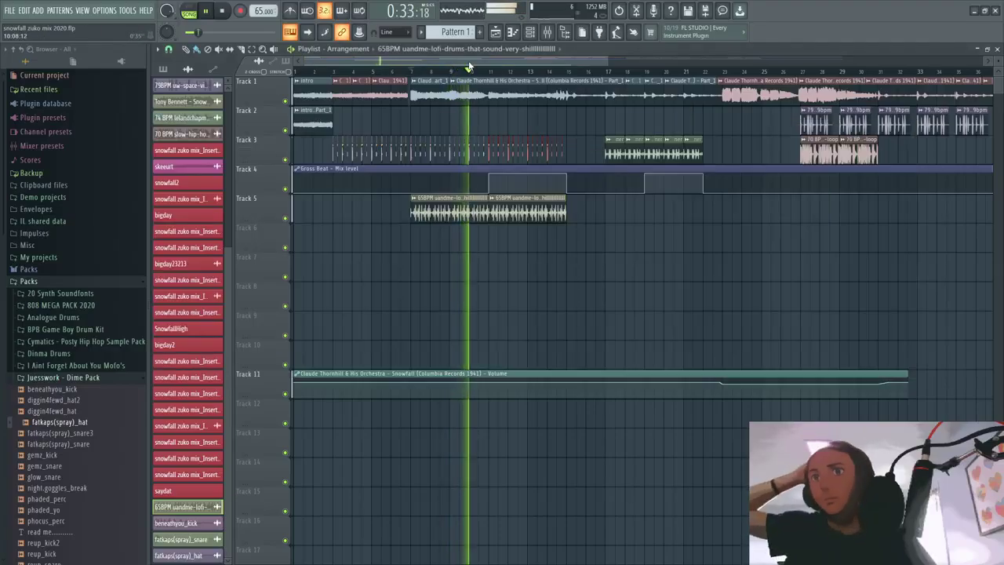
Step: Try a diggin4fewd_hat2 clip on Track 3 between the first kick and hat at bar 3
scroll(400, 223, "up", 1)
scroll(399, 223, "up", 2)
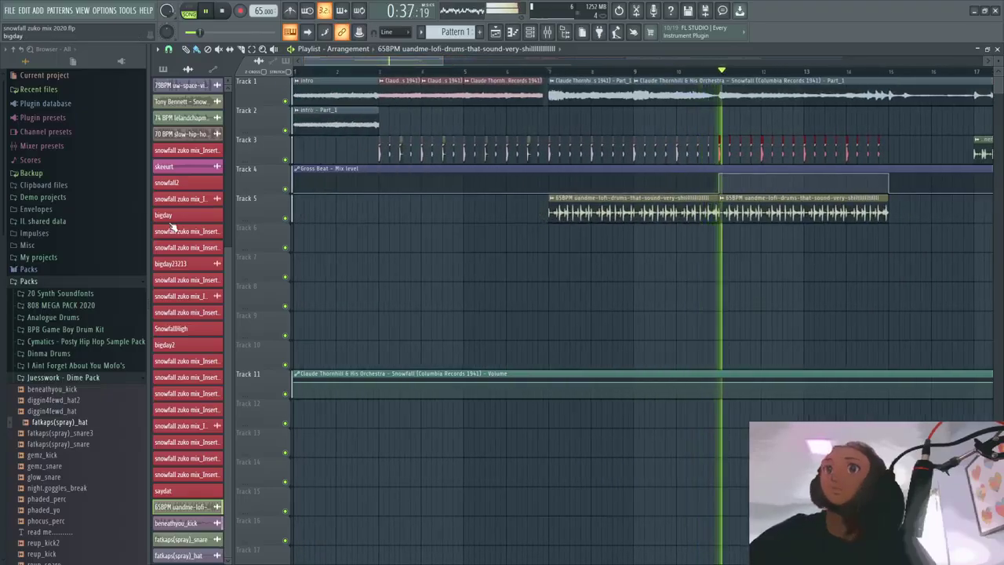
left_click(383, 71)
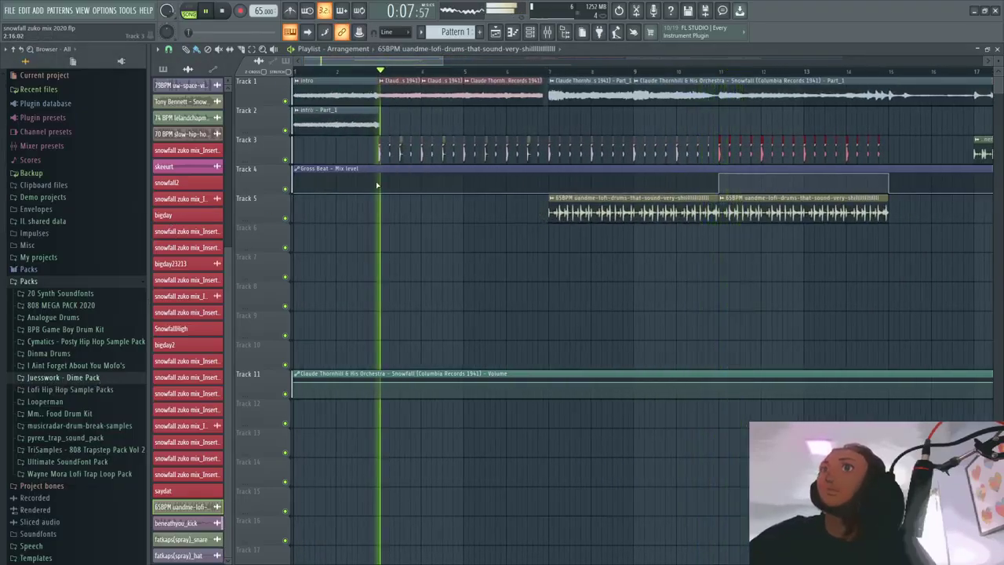
scroll(384, 117, "up", 4)
key("space")
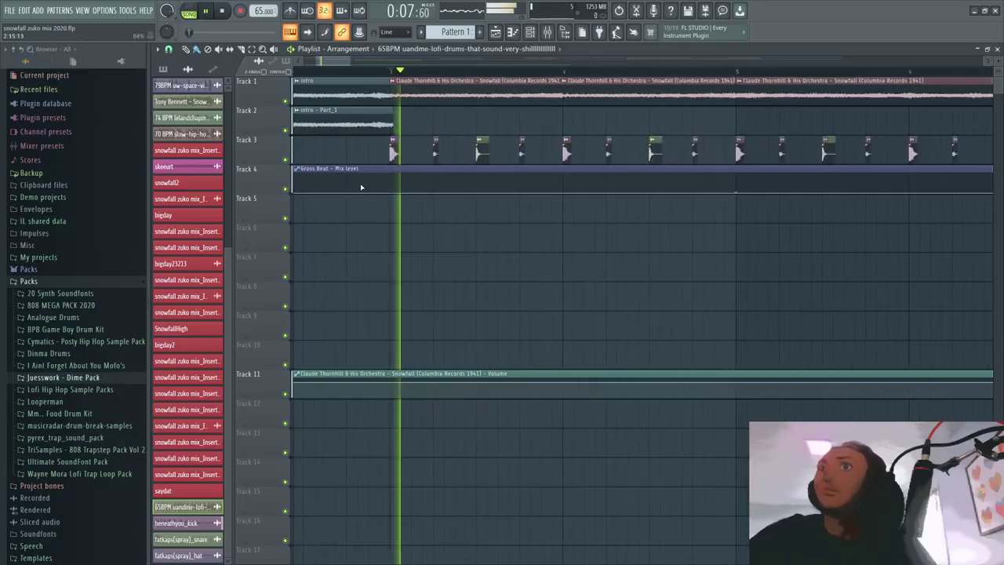
left_click(56, 379)
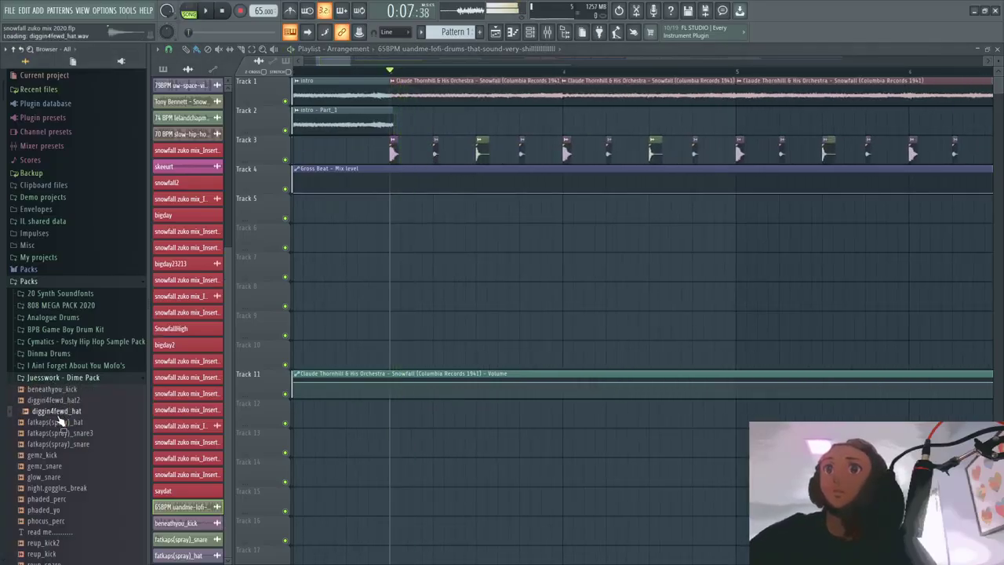
left_click_drag(71, 407, 454, 156)
key("space")
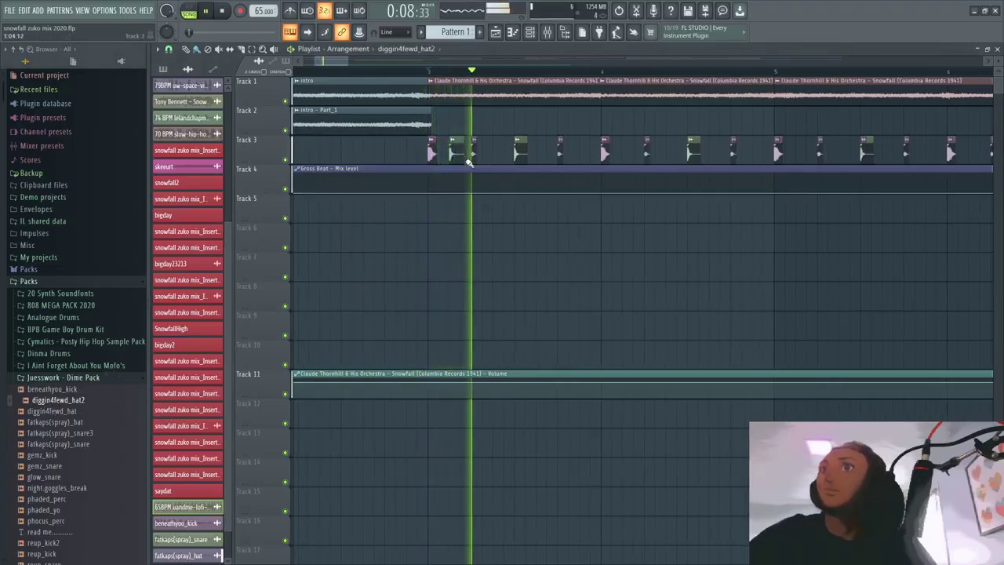
key("space")
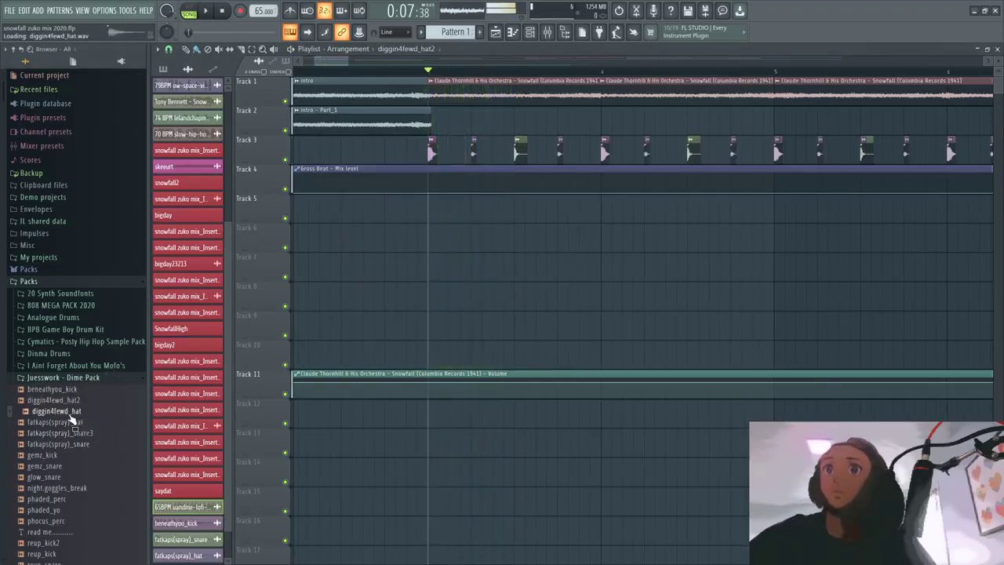
Step: Place a phaded_perc clip on Track 3 at step 3 of bar 3, just after the first kick, and play it back
scroll(71, 422, "down", 5)
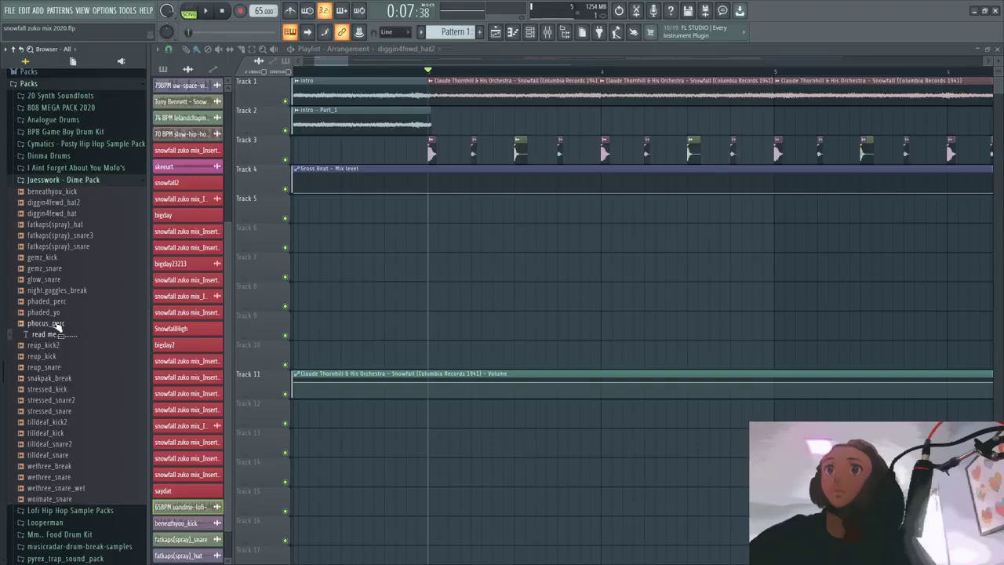
key("space")
left_click_drag(53, 300, 488, 151)
key("space")
key("space")
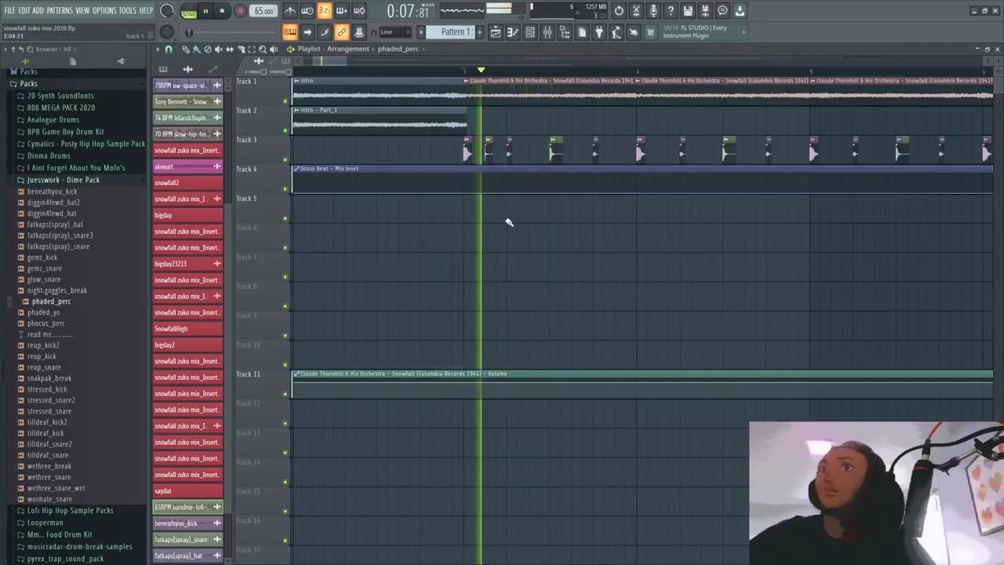
key("space")
key("space")
Step: Delete the fatkaps(spray)_hat clip that follows the phaded_perc clip in bar 3 on Track 3
left_click(56, 214)
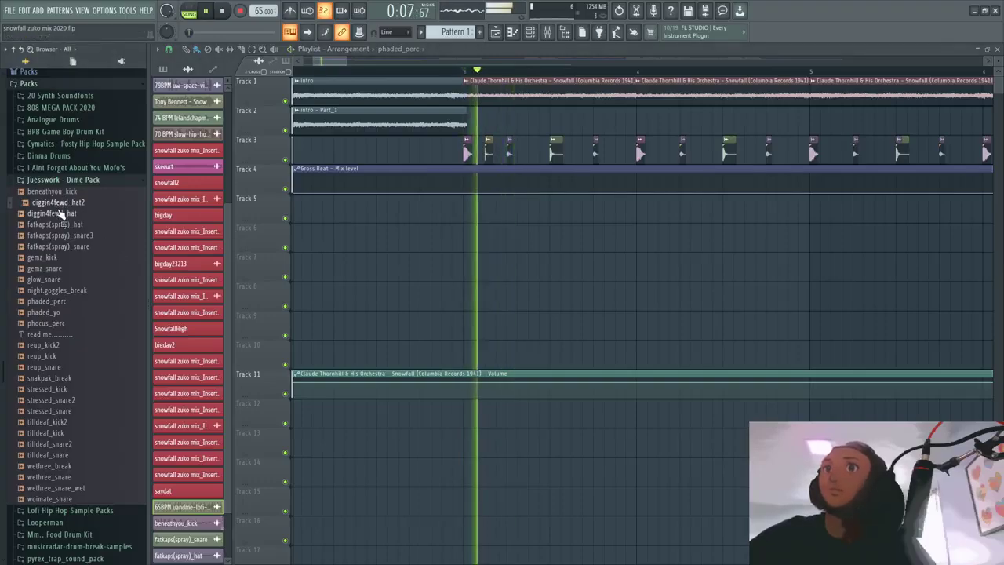
key("space")
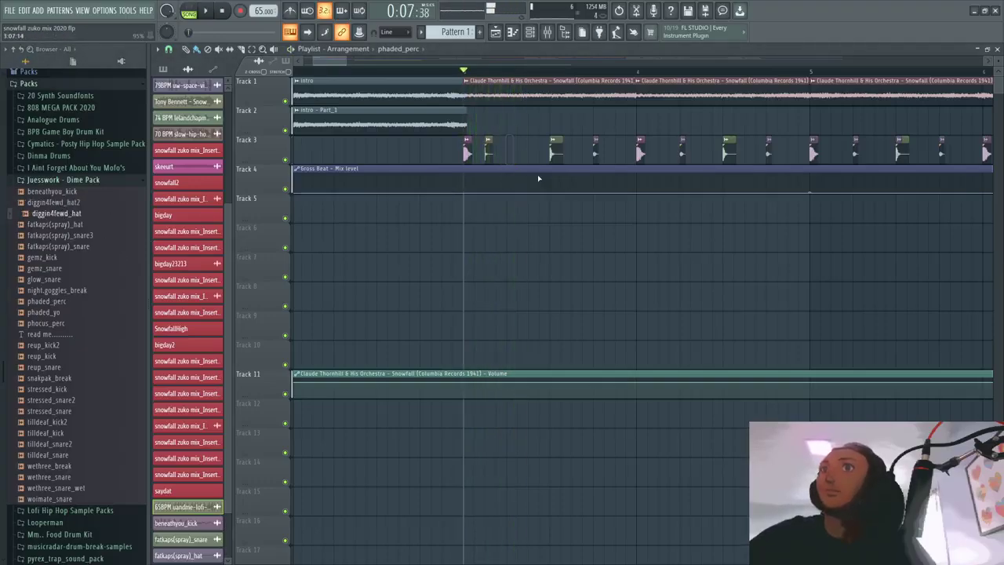
scroll(538, 179, "down", 5)
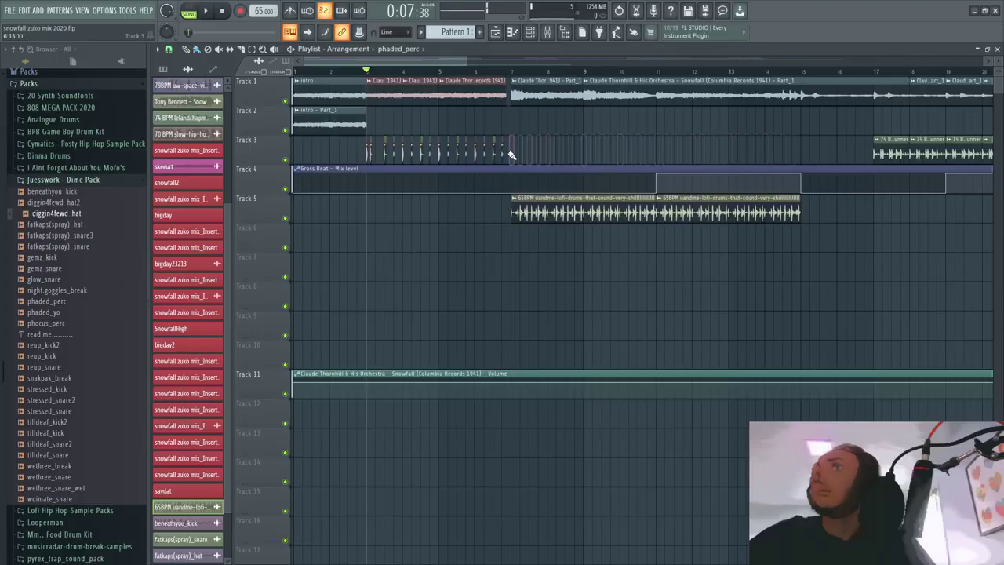
key("space")
scroll(309, 240, "up", 4)
key("space")
Step: Audition the Juesswork - Dime Pack hat and snare samples between playbacks of the drums from bar 3
left_click(69, 225)
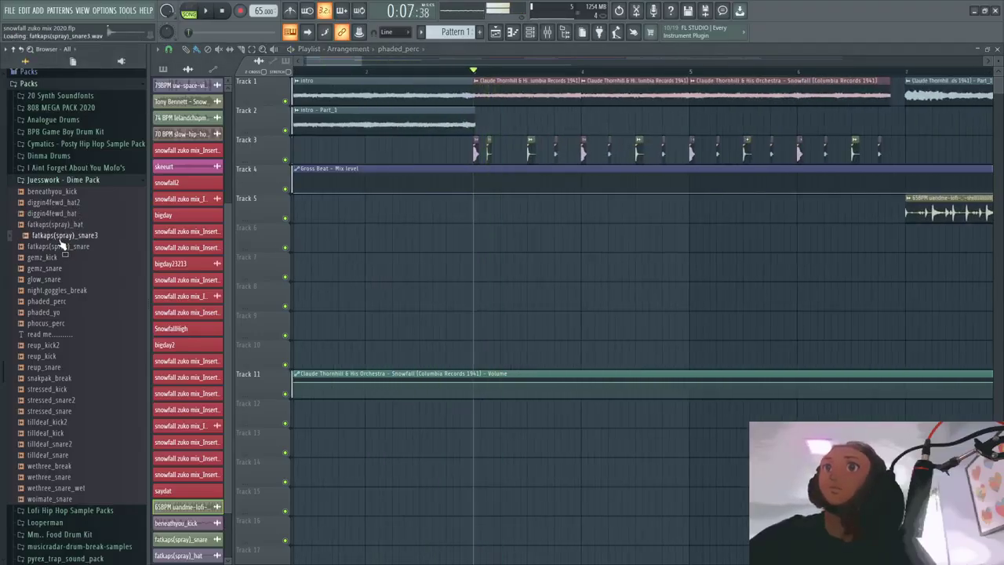
scroll(71, 275, "up", 6)
scroll(78, 329, "down", 4)
left_click(58, 269)
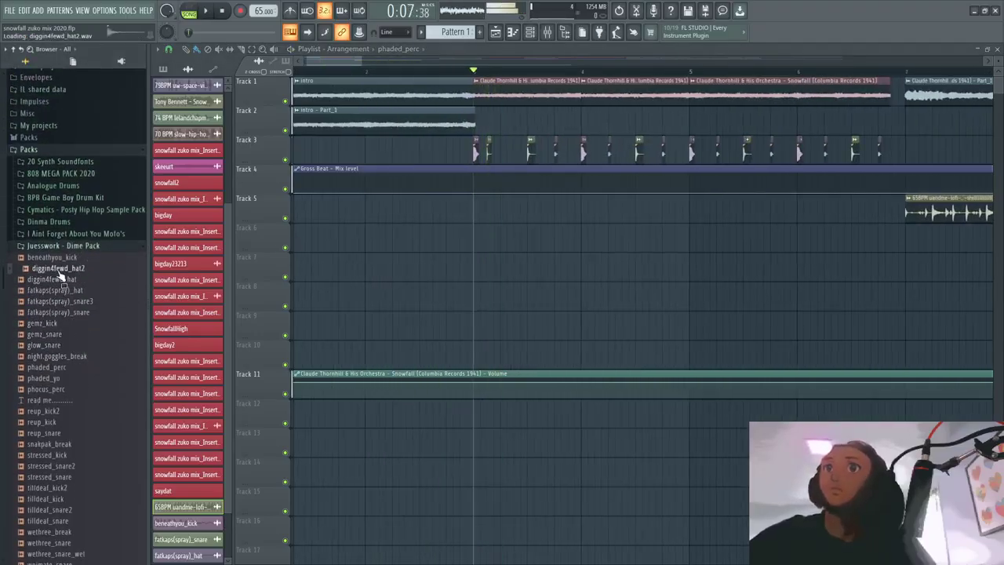
key("space")
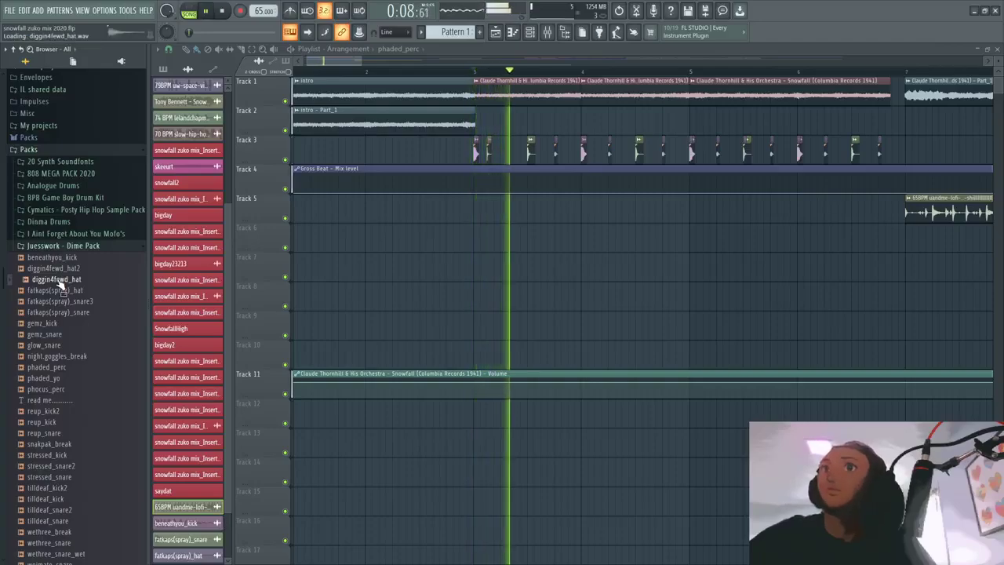
key("space")
key("space")
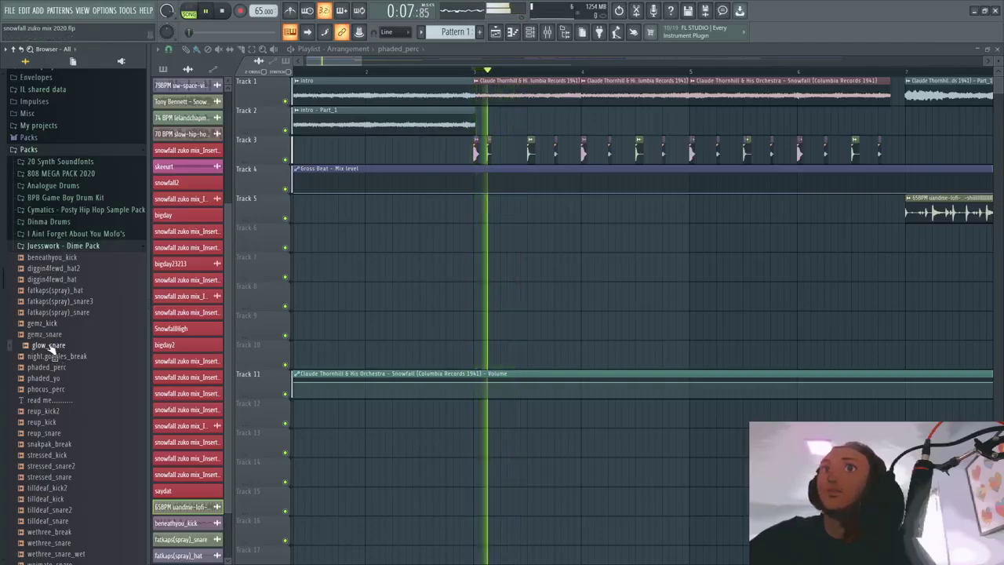
Step: Place a glow_snare clip at step 5 and another phaded_perc clip at step 7 of bar 3 on Track 3
key("space")
left_click_drag(47, 348, 519, 153)
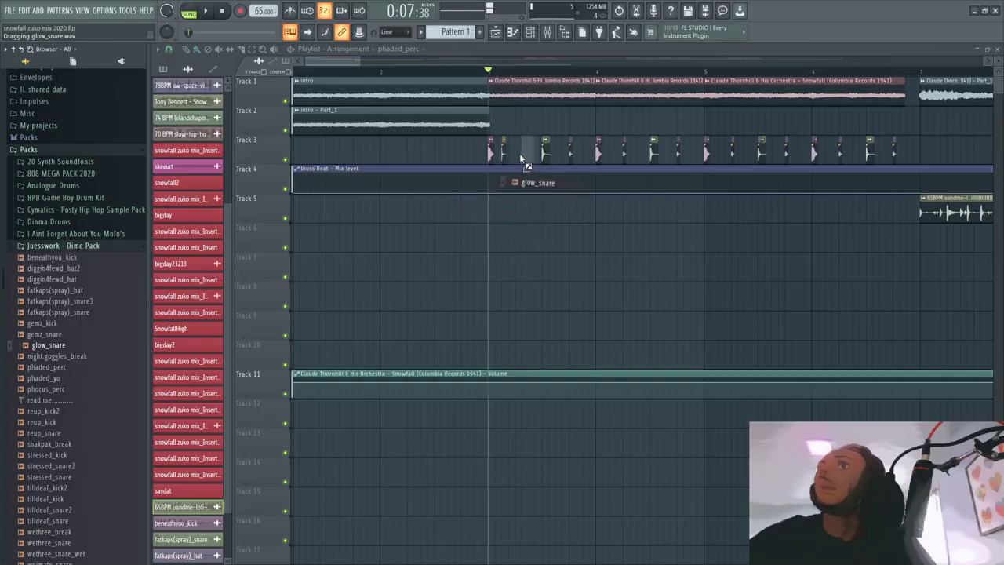
key("space")
scroll(339, 156, "up", 3)
left_click(339, 156)
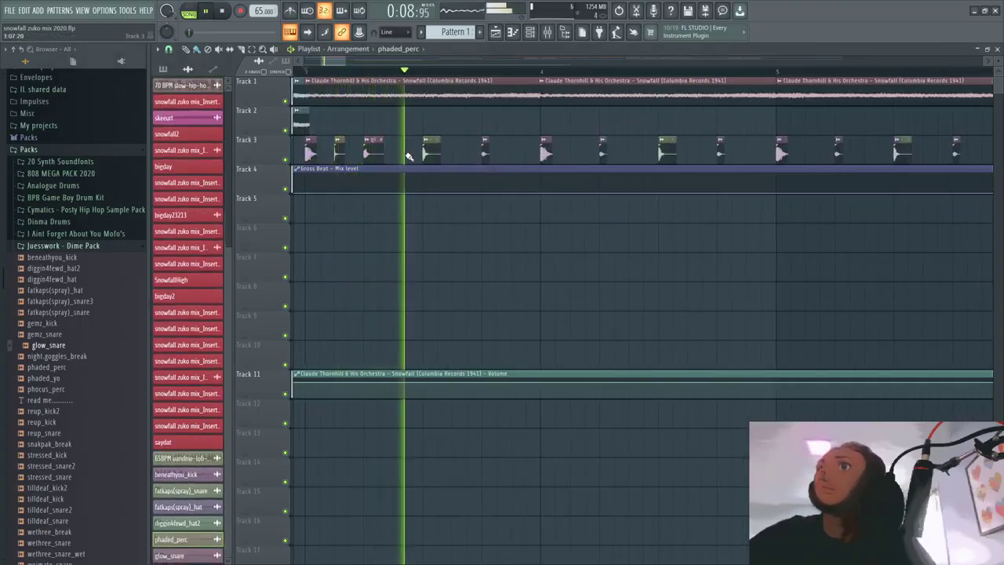
left_click(398, 150)
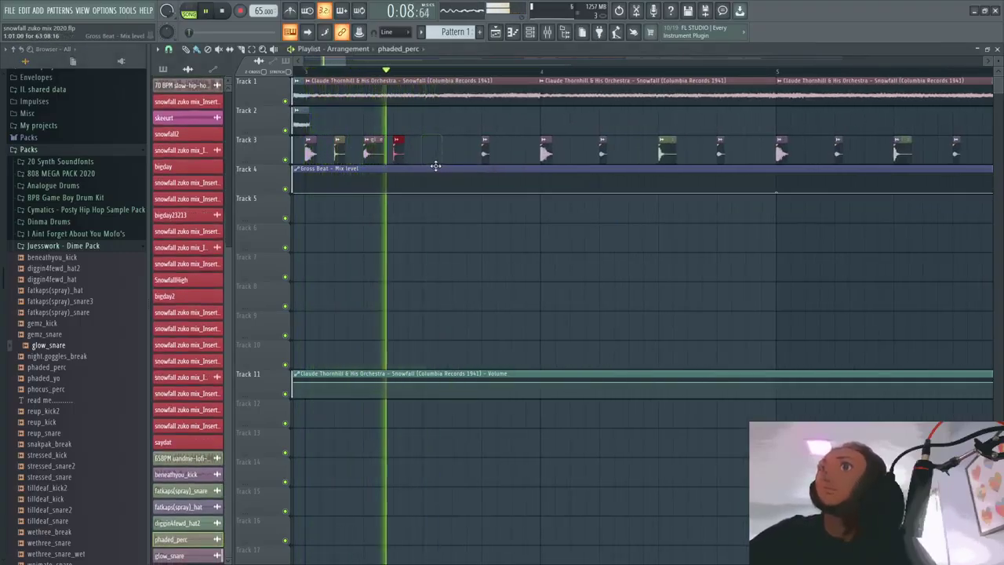
Step: Replace the fatkaps(spray)_snare at step 9 of bar 3 with a beneathyou_kick, deleting the next hat, and play it back
key("space")
right_click(433, 154)
key("space")
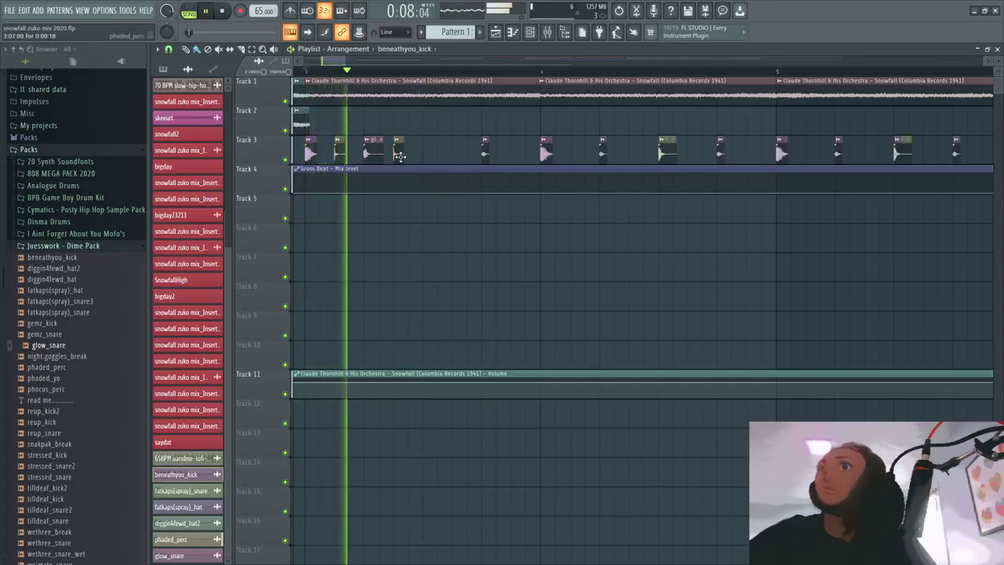
left_click(428, 153)
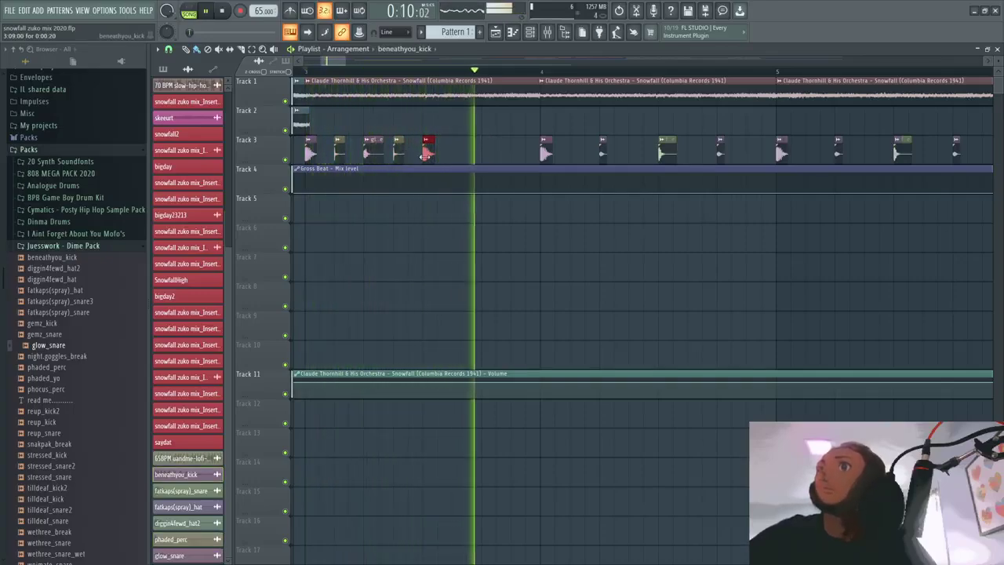
key("space")
key("space")
Step: Try an extra beneathyou_kick at step 11 of bar 3, then two consecutive kicks at steps 8 and 9
left_click(457, 153)
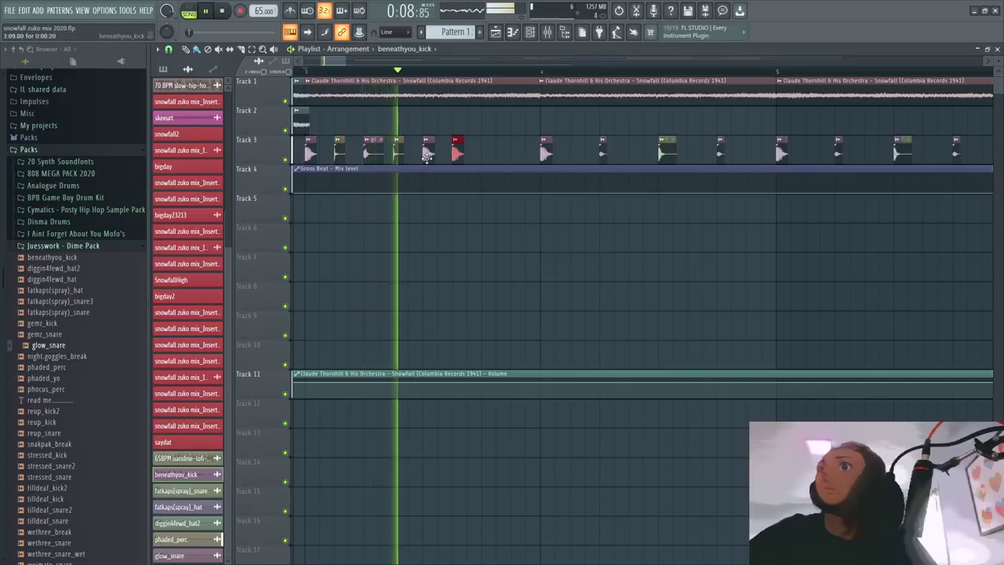
key("space")
key("space")
mouse_move(424, 153)
left_mouse_down()
mouse_move(409, 153)
mouse_move(441, 157)
left_mouse_up()
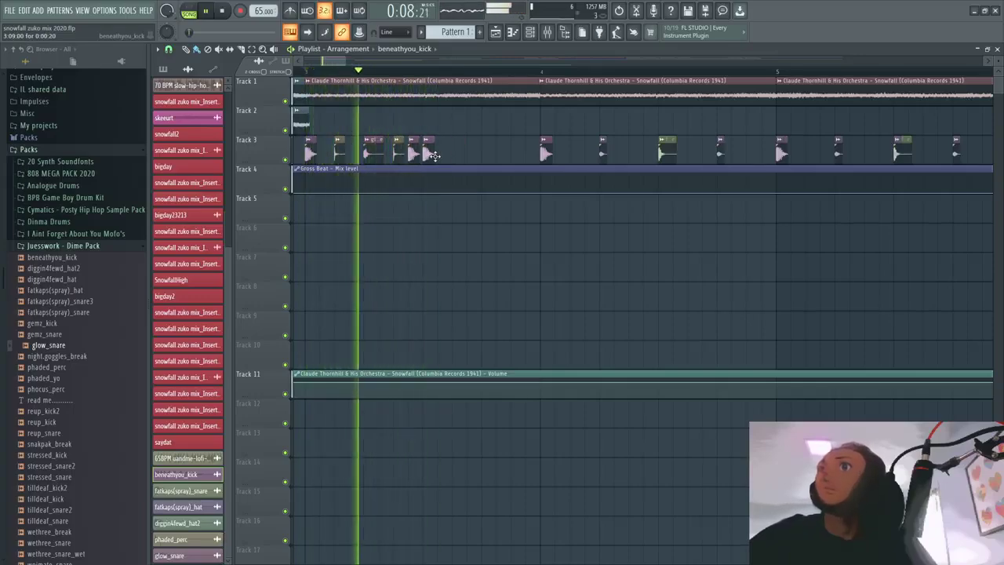
key("space")
key("space")
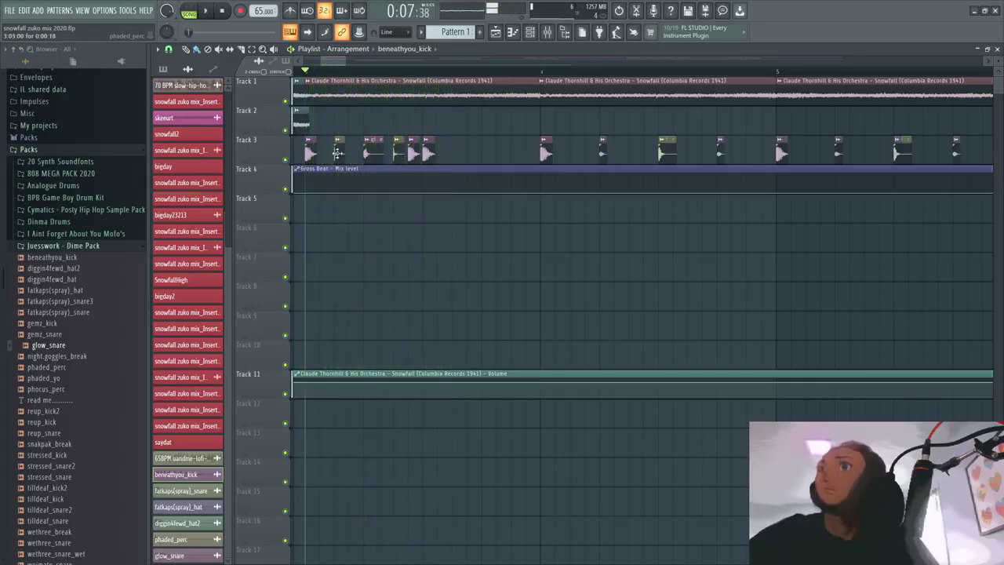
Step: Place a phaded_perc at step 11 of bar 3 and reduce the two kicks before it to a single one at step 10
left_click(444, 159)
left_click(451, 154)
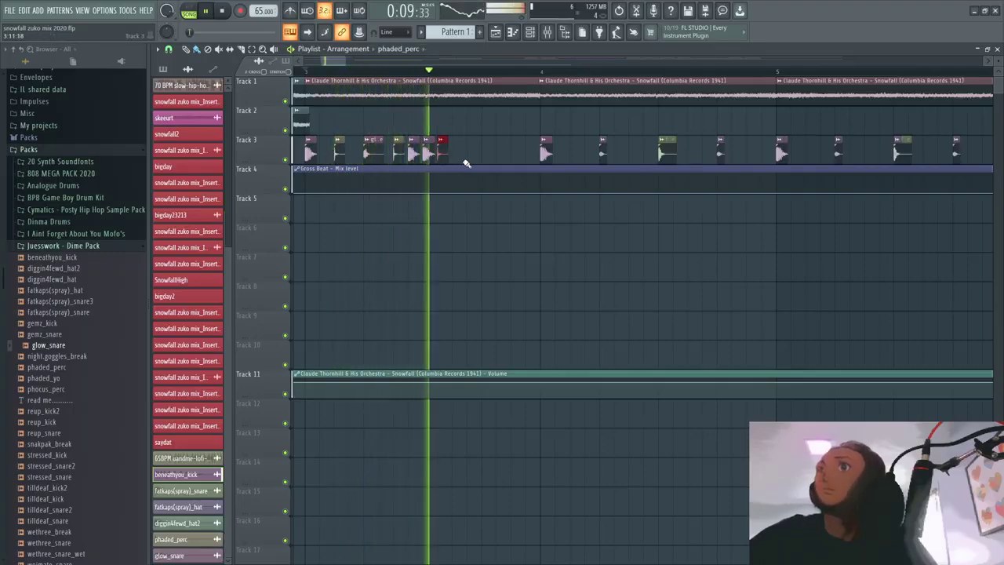
key("space")
key("space")
left_click_drag(413, 153, 427, 153)
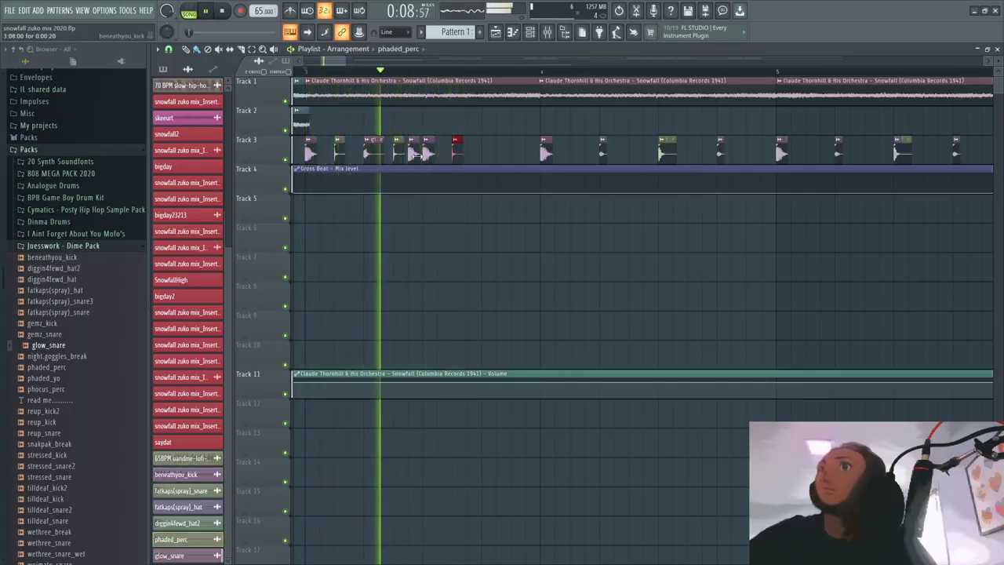
key("space")
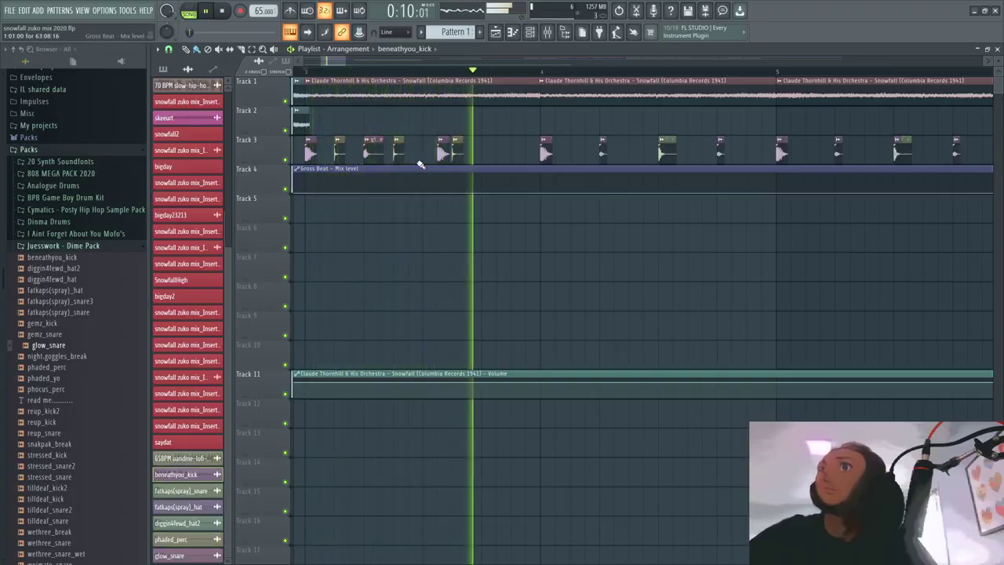
key("space")
Step: Add a glow_snare at step 13 and a phaded_perc at step 15 of bar 3 on Track 3
left_click(486, 154)
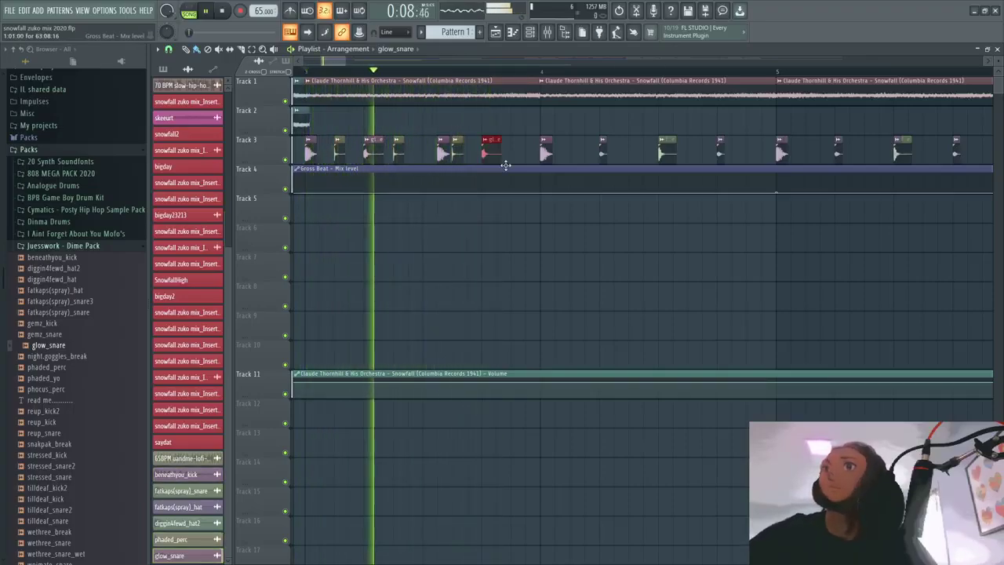
left_click(515, 149)
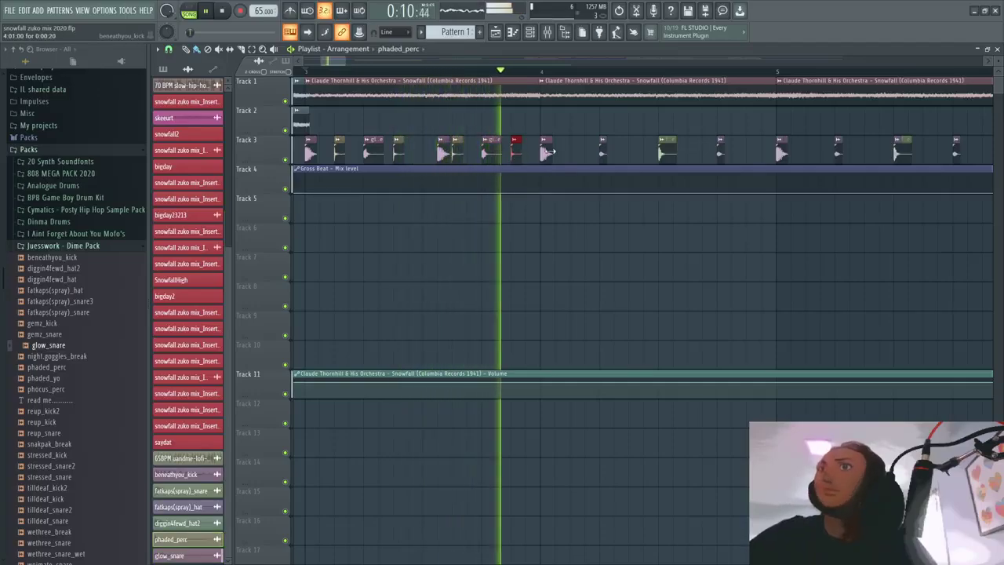
key("space")
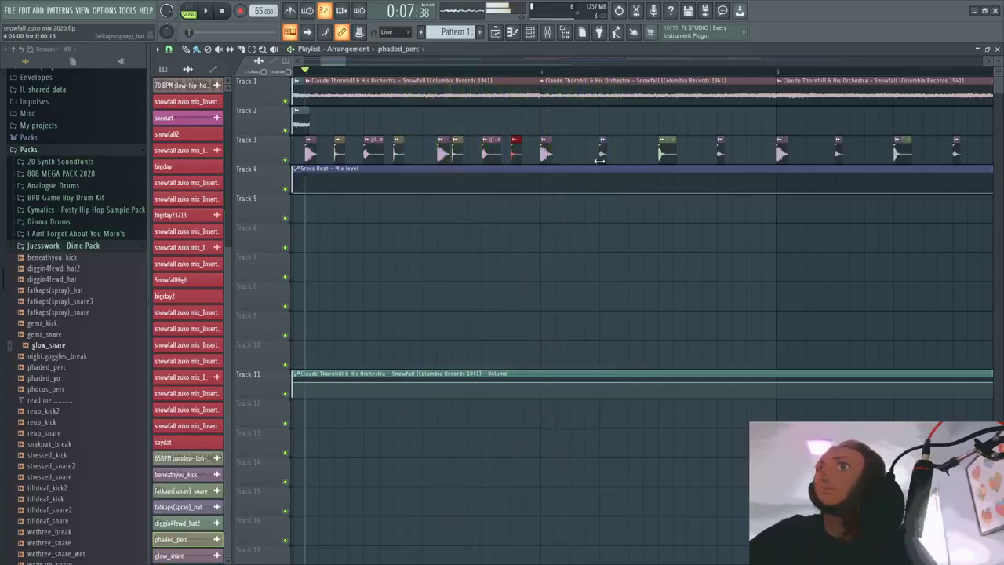
Step: Delete the old kick, snare and hat clips on Track 3 that follow the first kick of bar 4
scroll(609, 155, "down", 3)
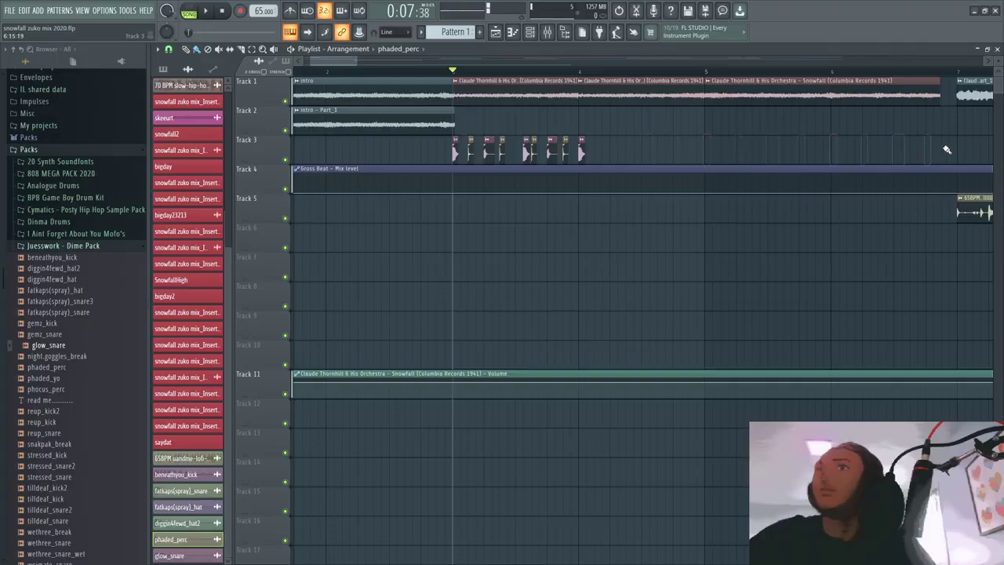
scroll(729, 243, "right", 2)
scroll(549, 207, "left", 1)
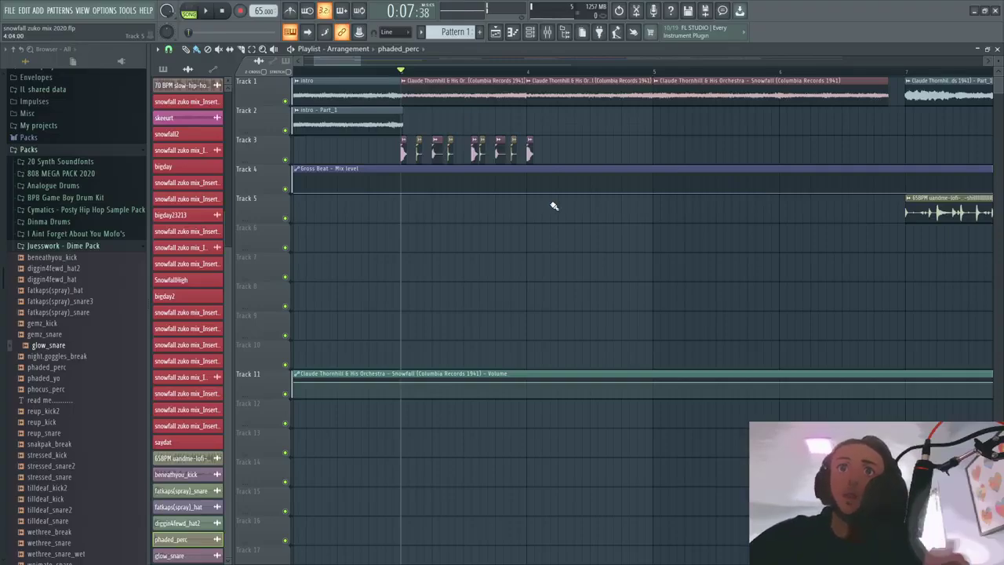
Step: Add a phaded_perc clip at step 3 of bar 4 on Track 3 and play the drums from bar 3
scroll(411, 90, "up", 2)
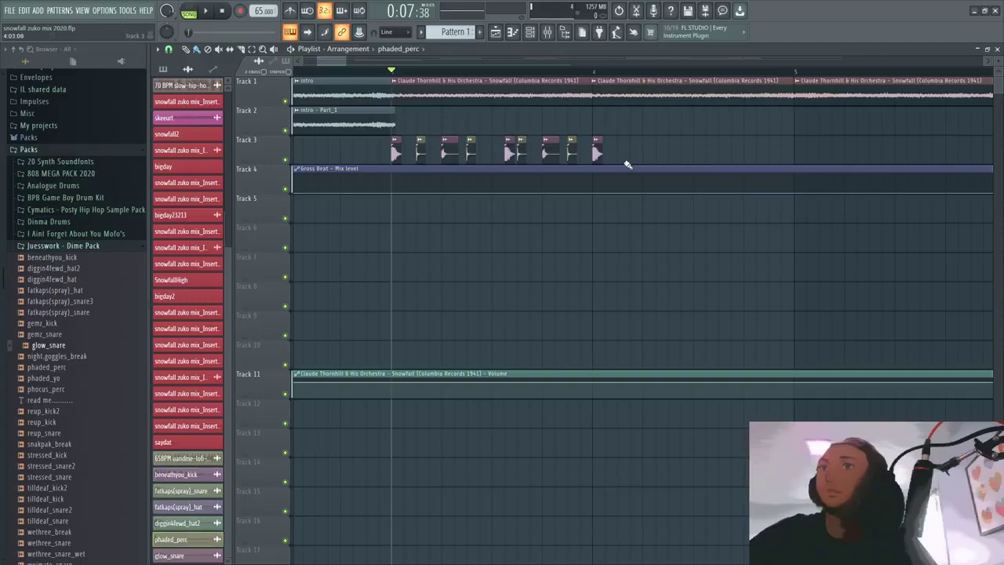
scroll(628, 165, "up", 2)
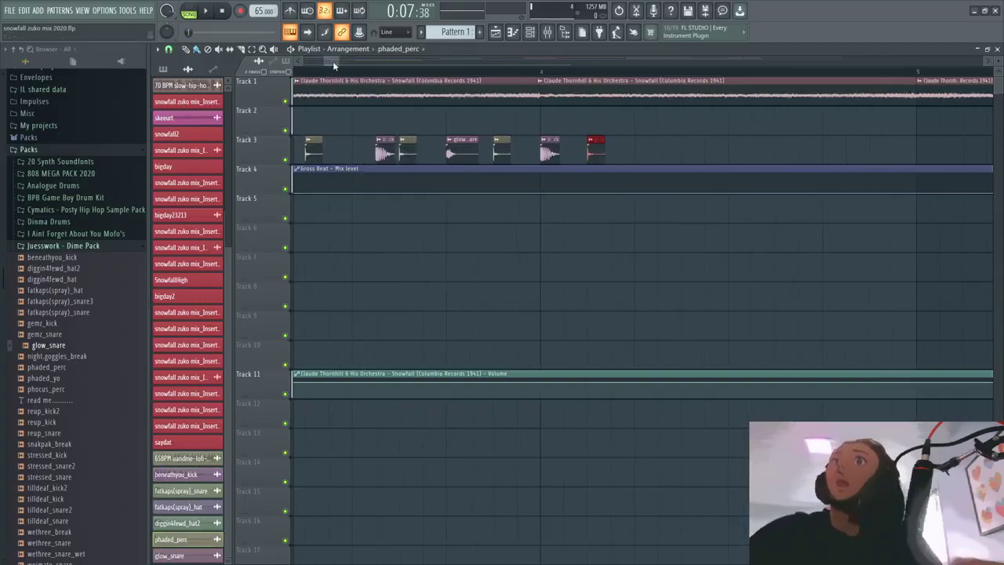
mouse_move(332, 61)
left_mouse_down()
mouse_move(343, 119)
mouse_move(309, 209)
mouse_move(333, 181)
mouse_move(334, 61)
mouse_move(329, 70)
left_mouse_up()
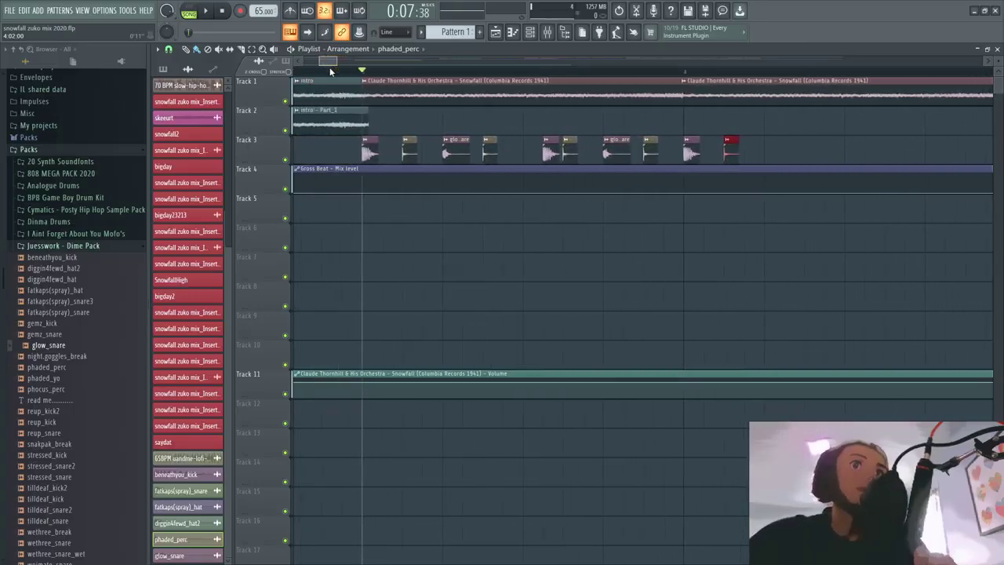
key("space")
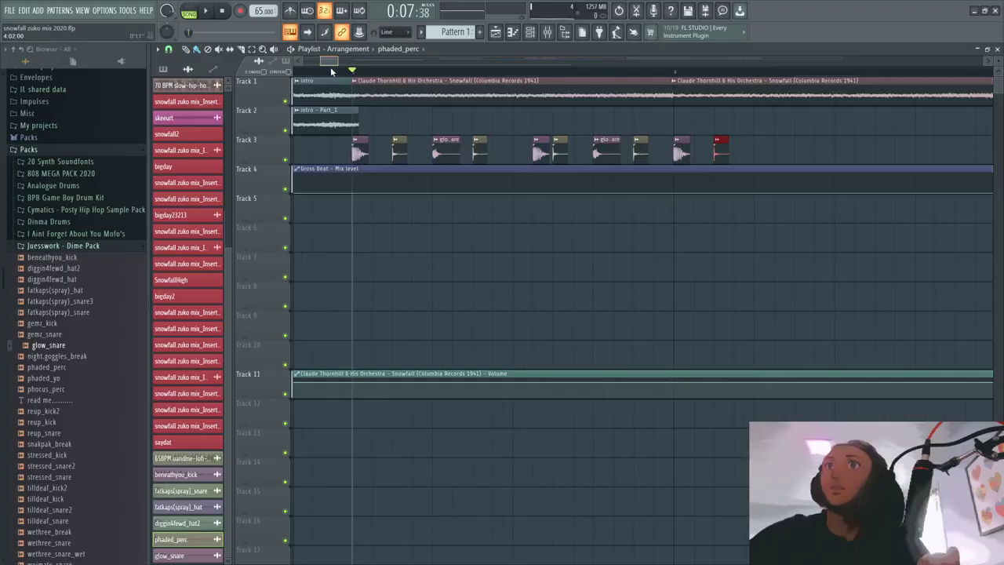
scroll(338, 73, "down", 3)
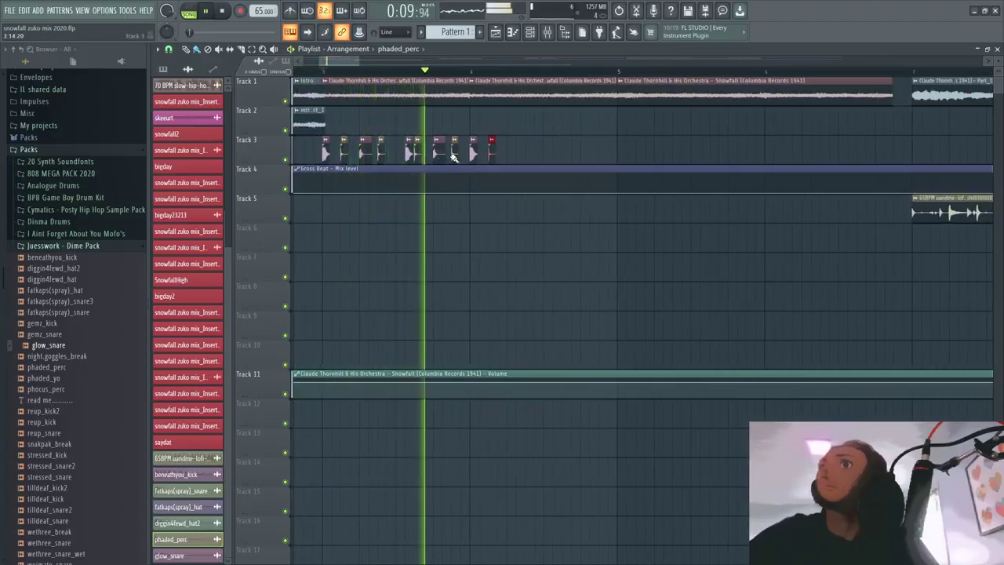
scroll(471, 157, "up", 2)
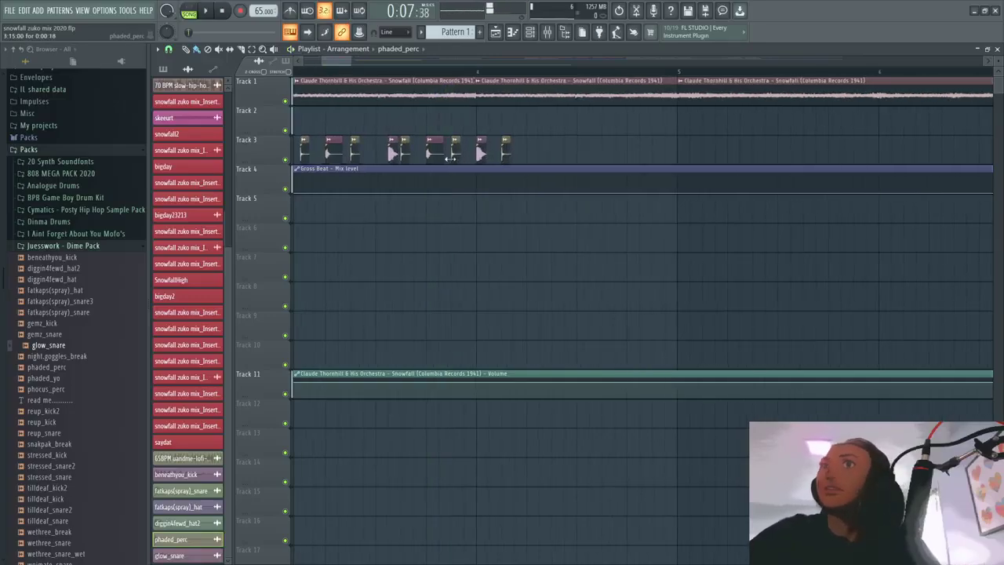
Step: Add a beneathyou_kick clip at step 5 of bar 4 on Track 3 and replay from bar 3
left_click(340, 73)
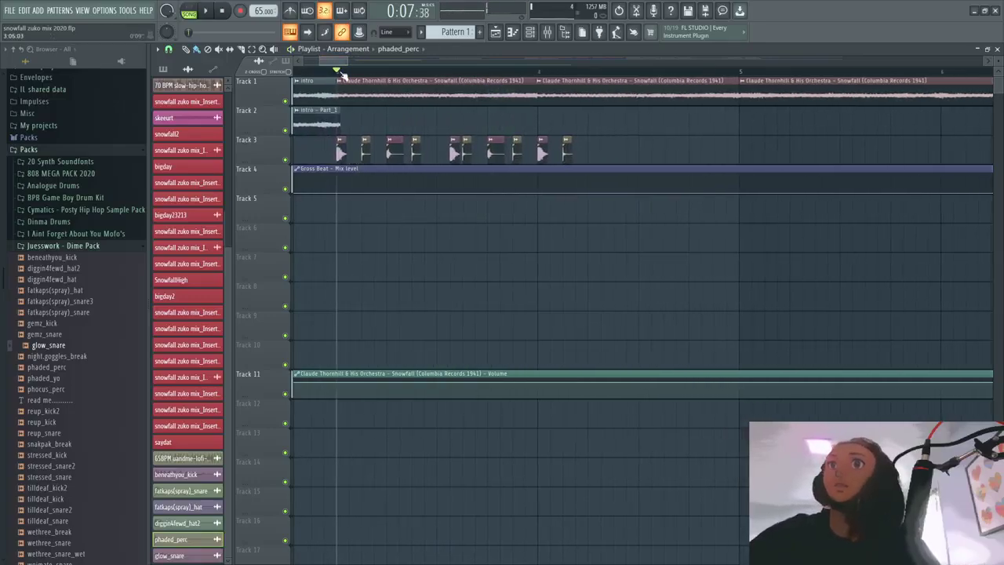
scroll(636, 165, "up", 2)
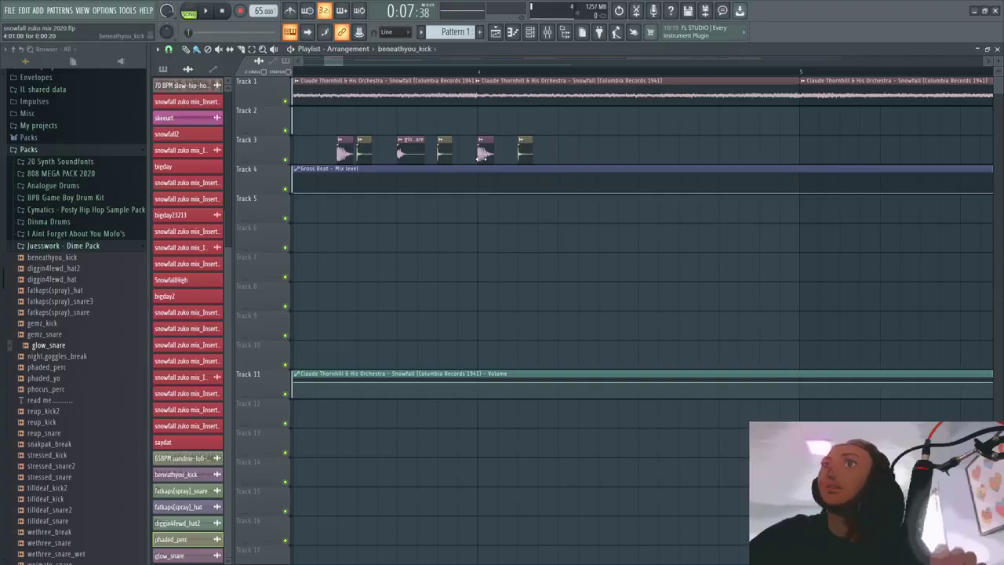
scroll(565, 158, "down", 3)
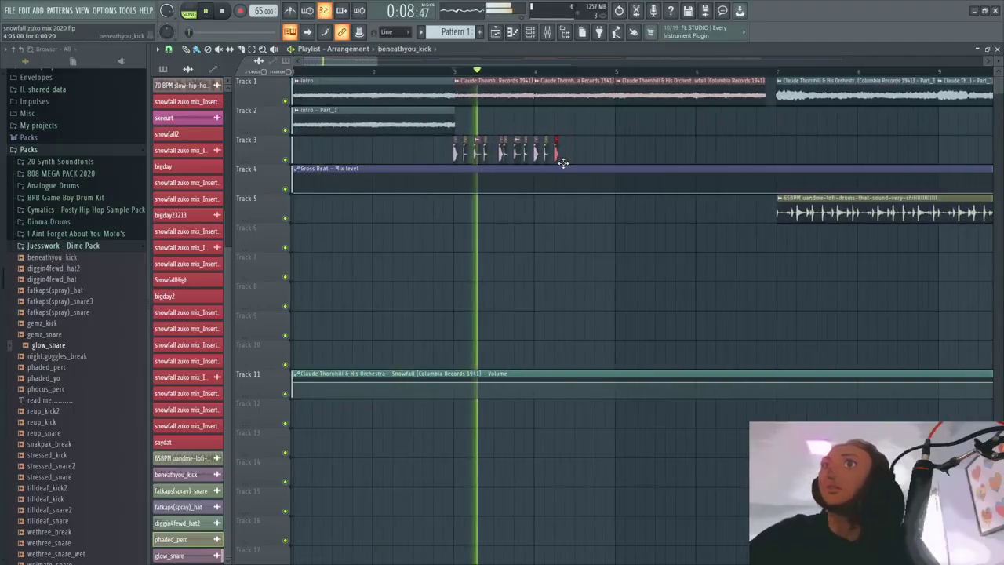
scroll(565, 162, "up", 1)
scroll(565, 164, "up", 2)
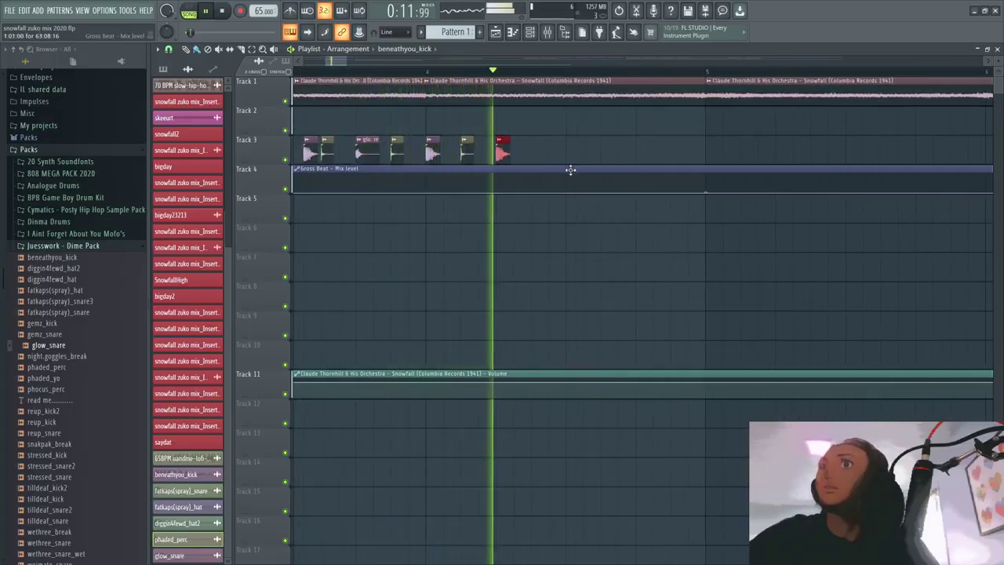
Step: Replace the kick at step 5 of bar 4 on Track 3 with a glow_snare clip
key("space")
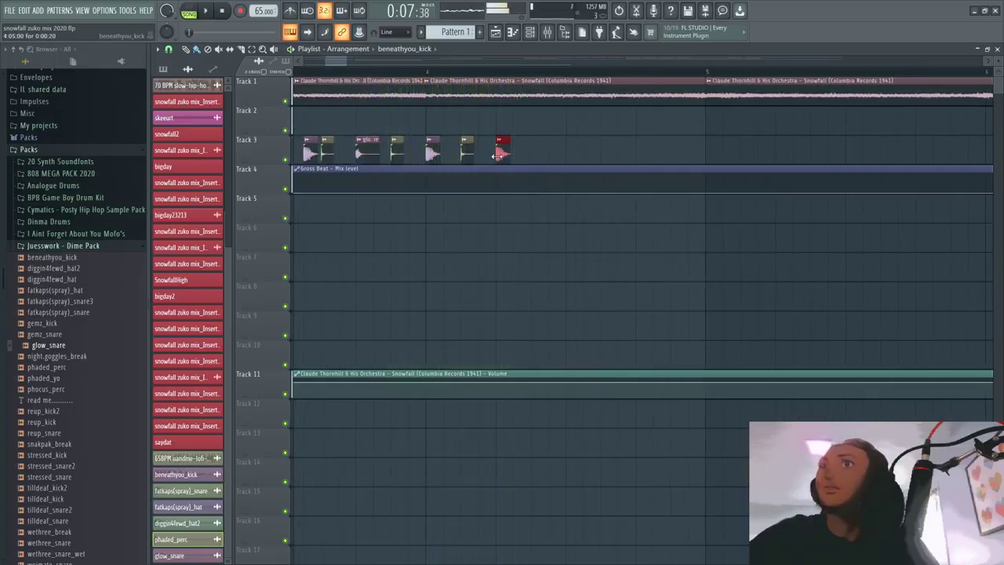
scroll(369, 163, "down", 2)
left_click(312, 155)
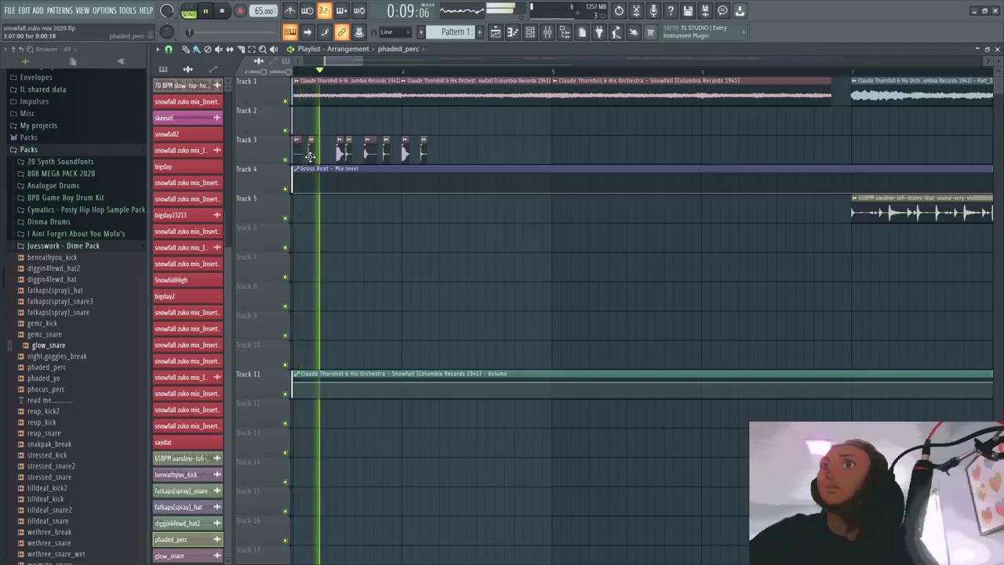
scroll(432, 165, "up", 1)
scroll(361, 178, "down", 2)
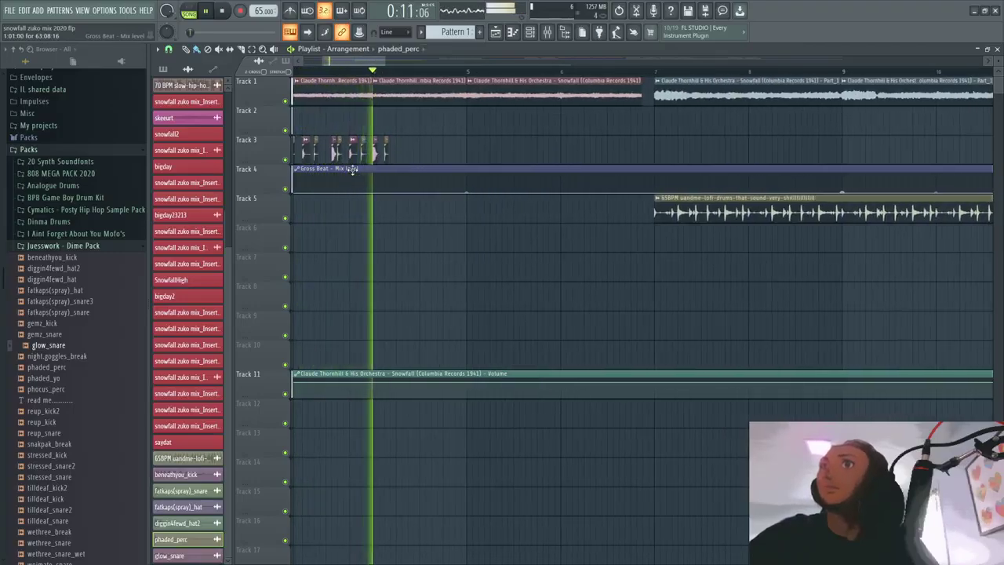
scroll(353, 157, "up", 2)
left_click(436, 149)
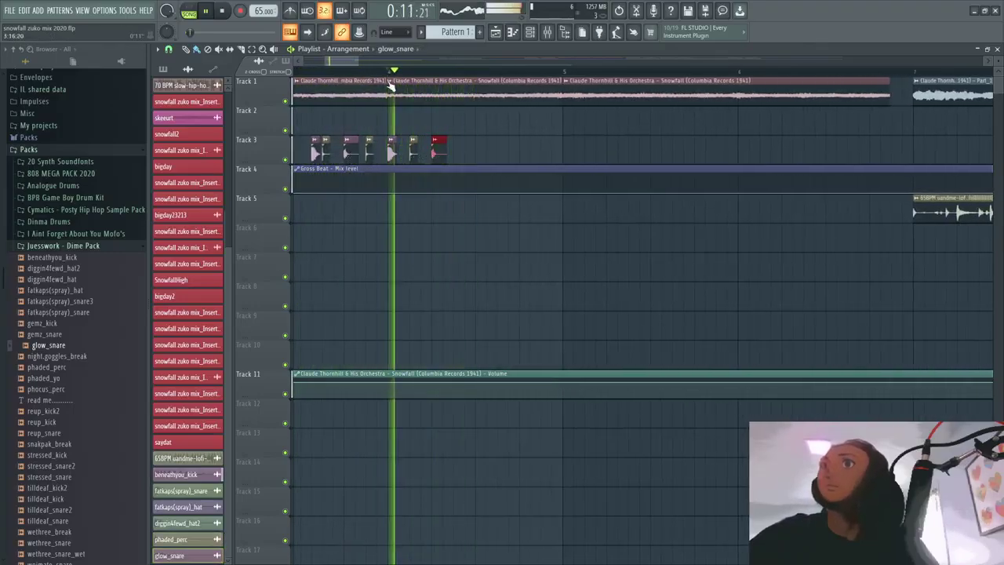
Step: Add a phaded_perc at step 7 and a glow_snare at step 9 of bar 4 on Track 3 and play them
scroll(408, 149, "up", 1)
left_click(365, 153)
left_click(471, 155)
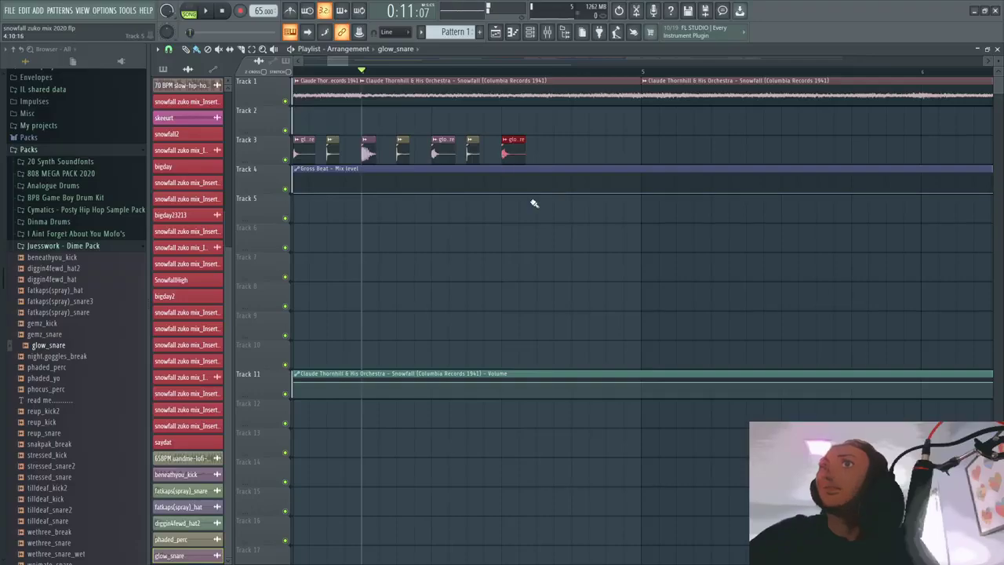
key("space")
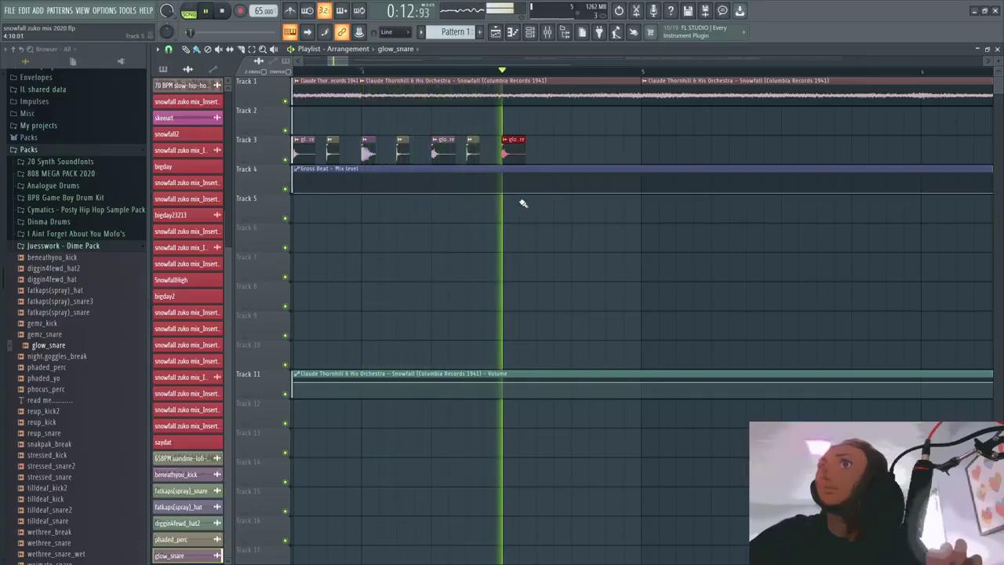
Step: Replace the glow_snare at step 9 of bar 4 with beneathyou_kick clips at steps 8 and 10
right_click(511, 151)
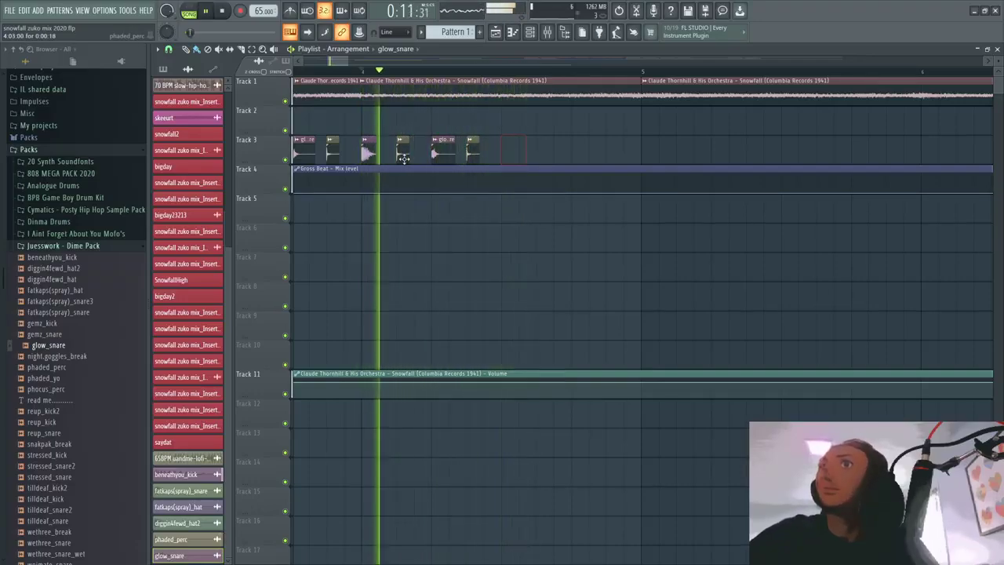
left_click(507, 158)
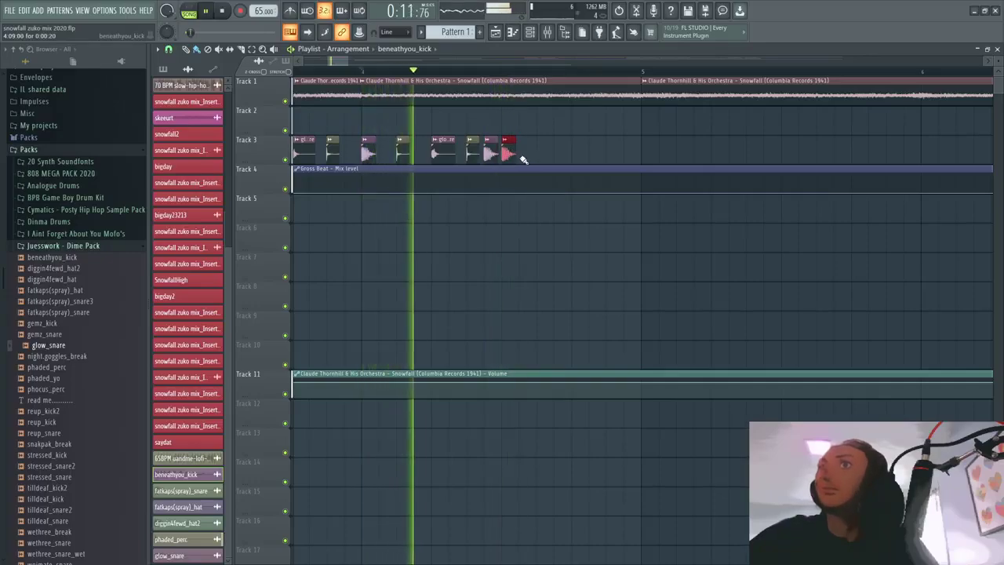
left_click(523, 153)
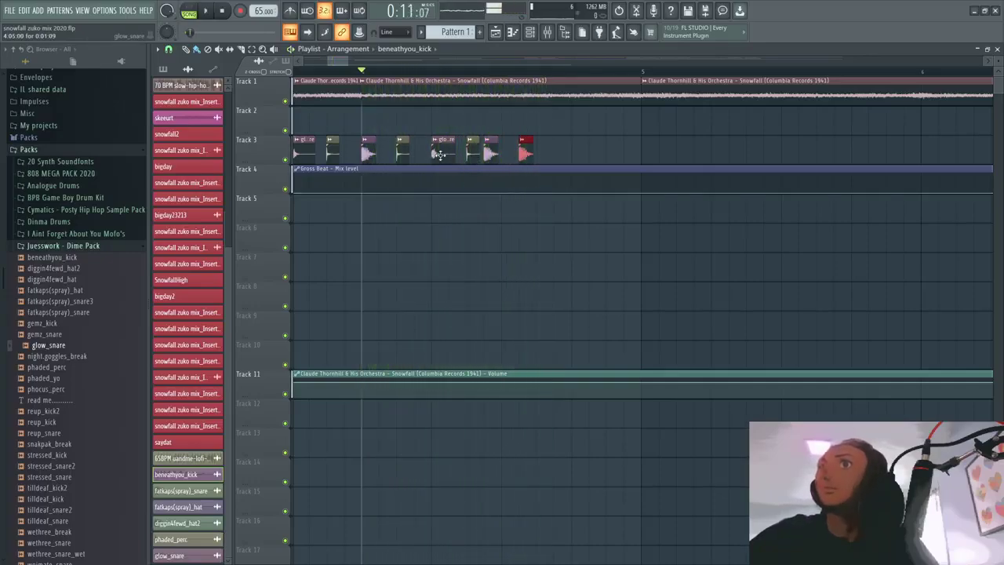
Step: Add a glow_snare at step 11 and a phaded_perc at step 13 of bar 4 on Track 3 and play the pattern
left_click(471, 150)
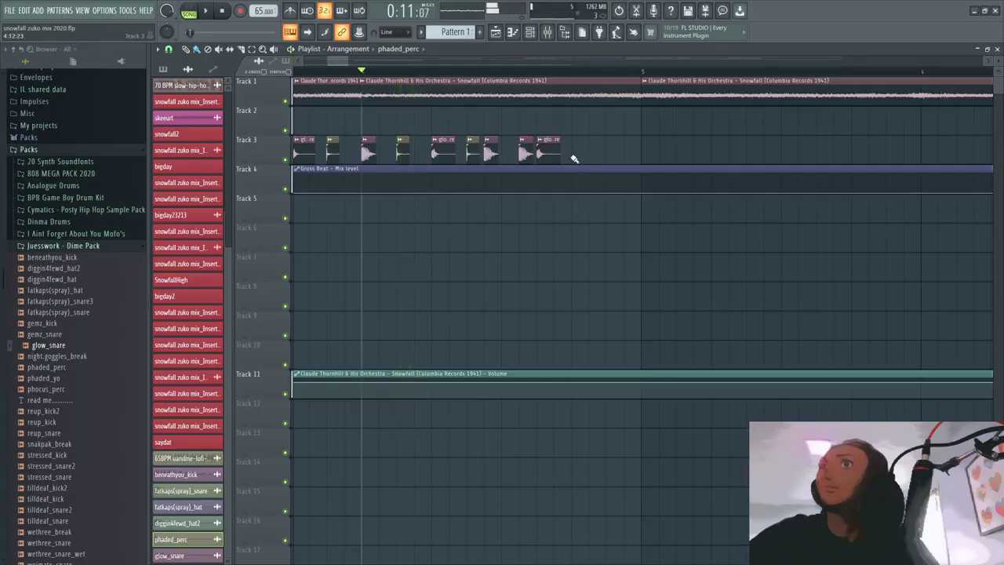
scroll(601, 194, "down", 3)
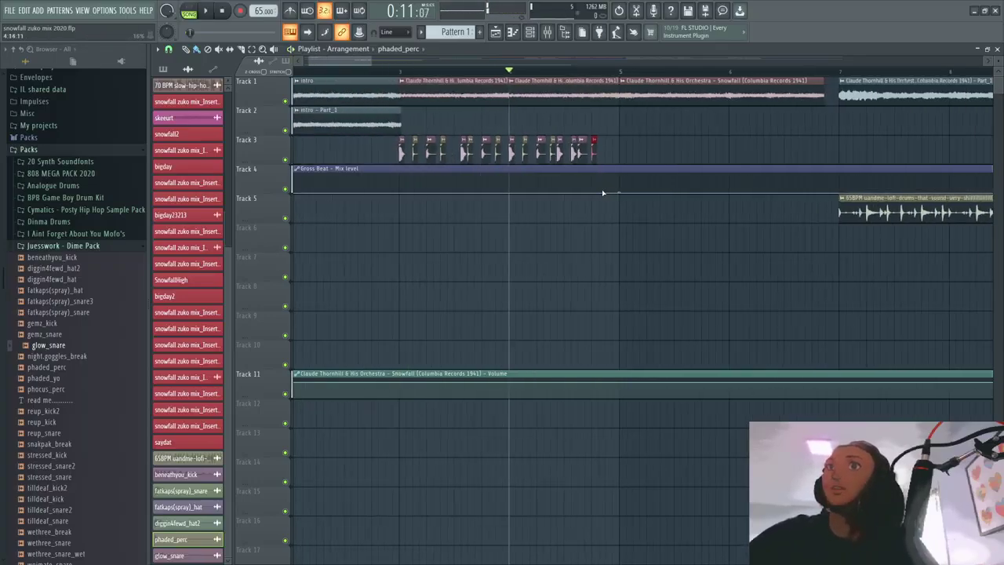
key("space")
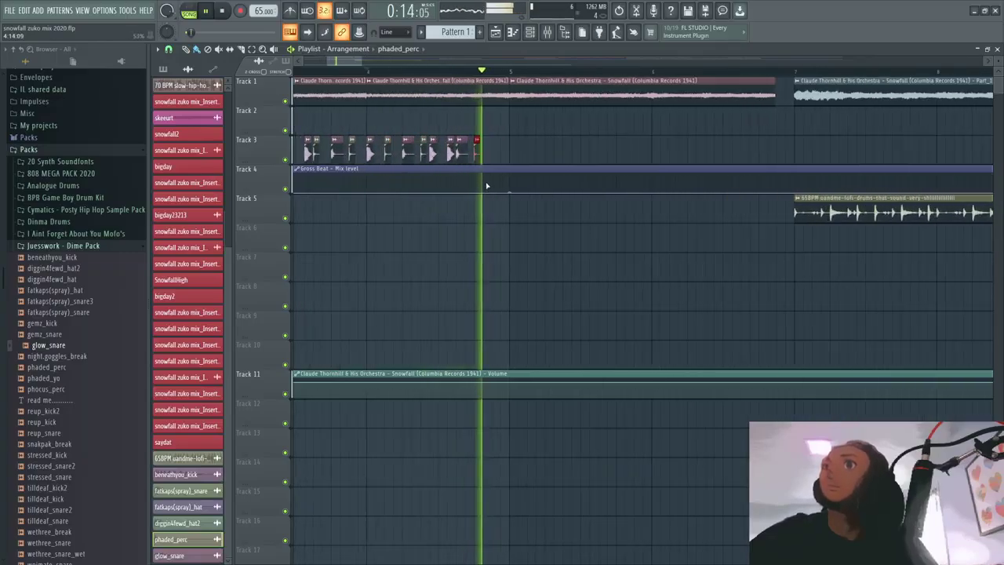
scroll(460, 164, "up", 1)
key("space")
key("space")
Step: Rearrange the end of bar 4 to a phaded_perc at step 11, a glow_snare at step 13 and a phaded_perc at step 15
mouse_move(479, 157)
left_mouse_down()
mouse_move(447, 152)
mouse_move(483, 157)
left_mouse_up()
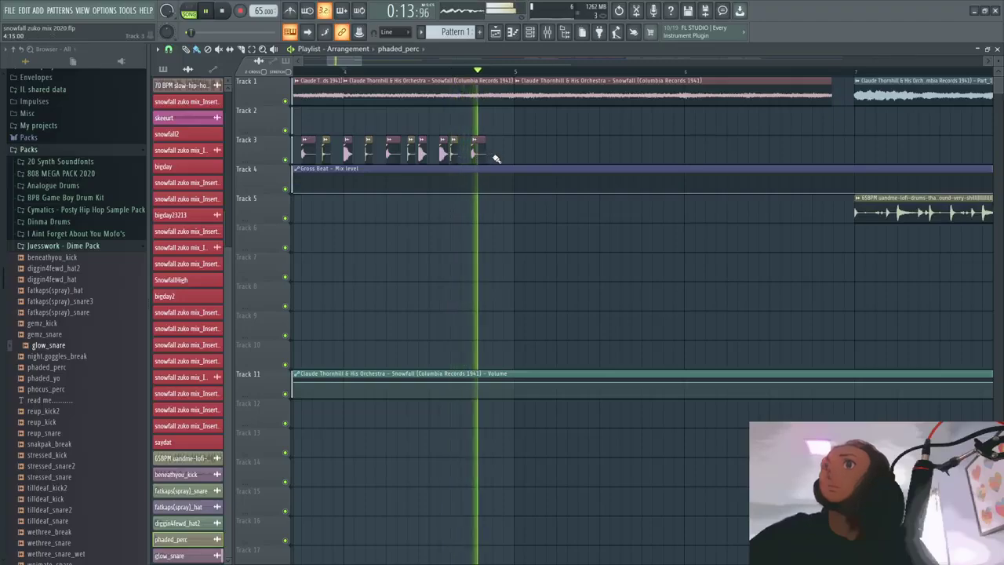
scroll(494, 157, "down", 2)
key("space")
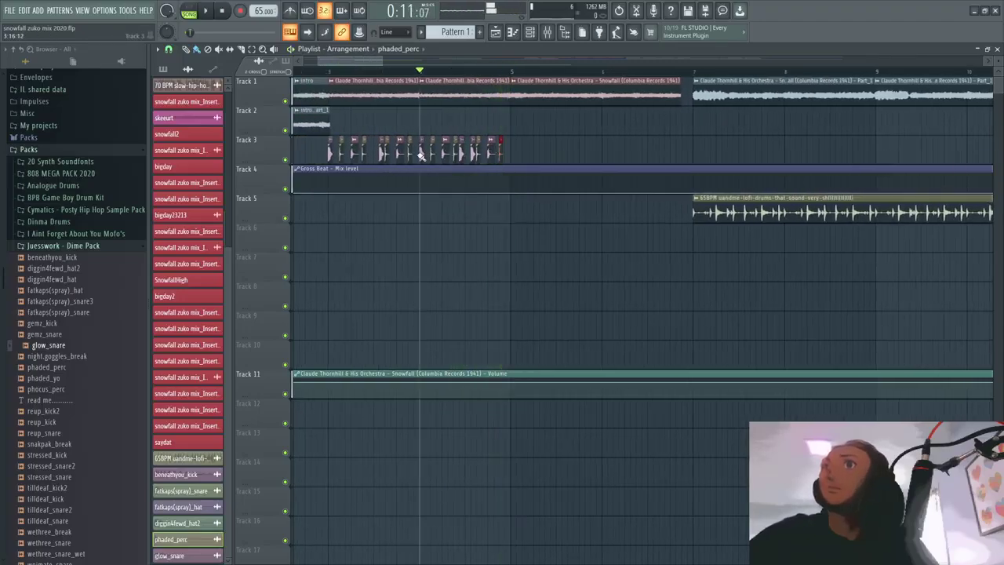
key("space")
Step: Add a beneathyou_kick at the start of bar 5 on Track 3, shift it to step 2 and play from late bar 4
scroll(542, 184, "up", 3)
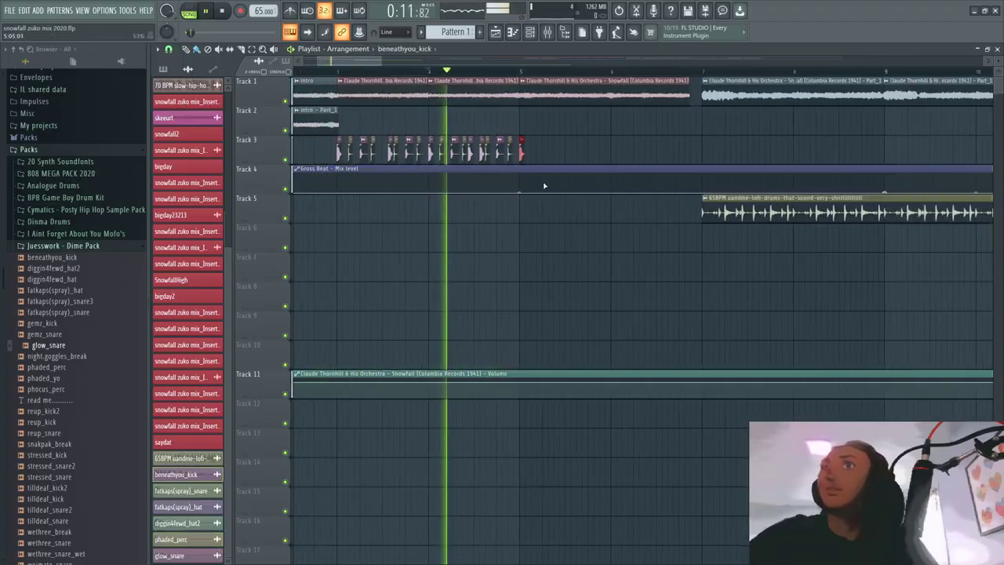
scroll(567, 196, "down", 2)
scroll(466, 182, "up", 3)
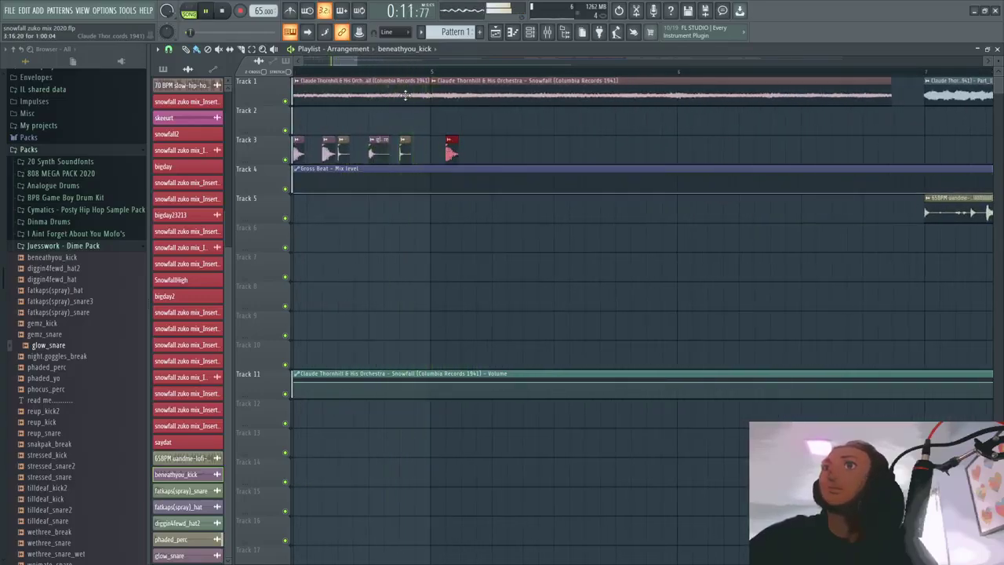
key("space")
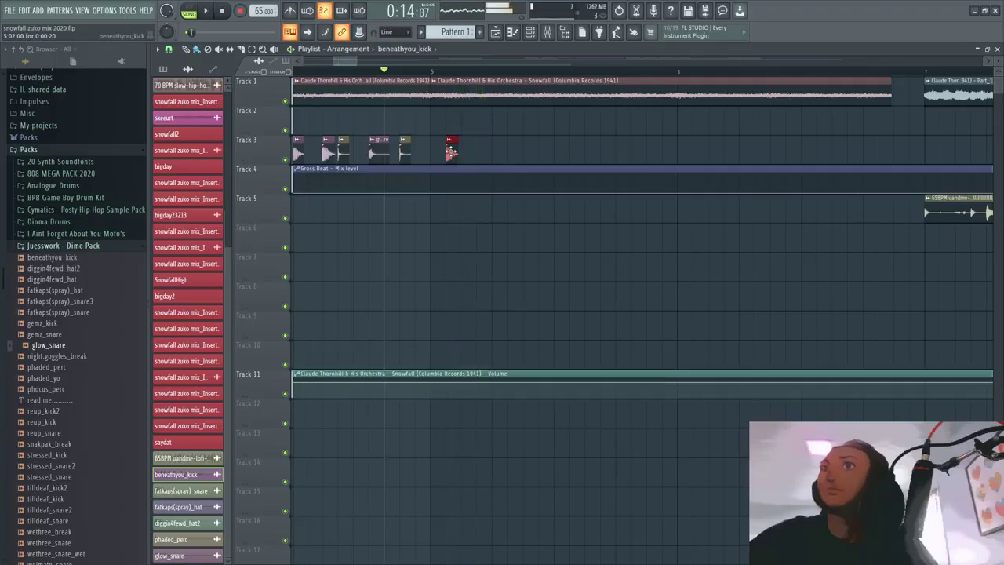
scroll(388, 138, "down", 3)
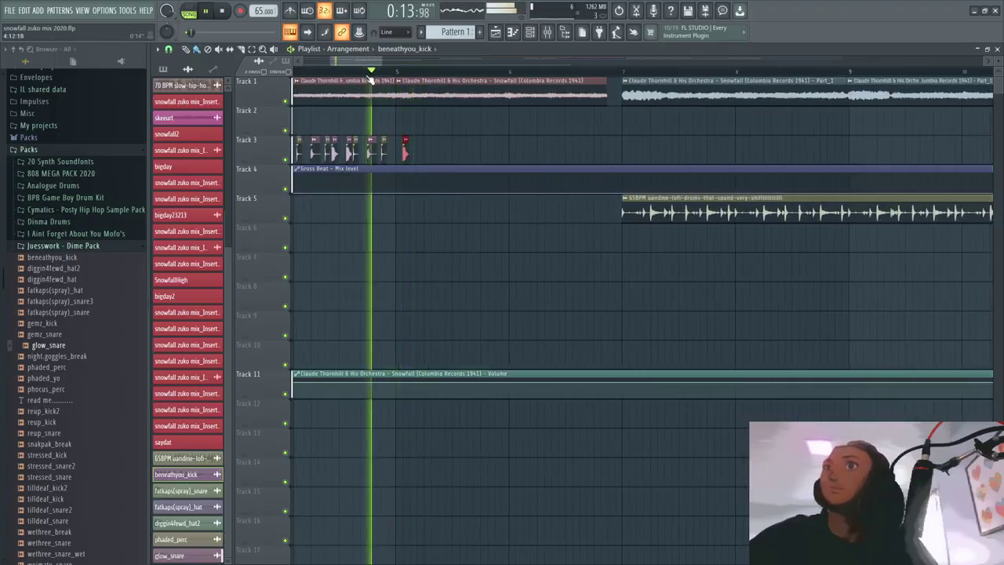
Step: Move the bar 5 kick on Track 3 back to step 1 and play the transition from bar 4
scroll(370, 78, "up", 3)
key("space")
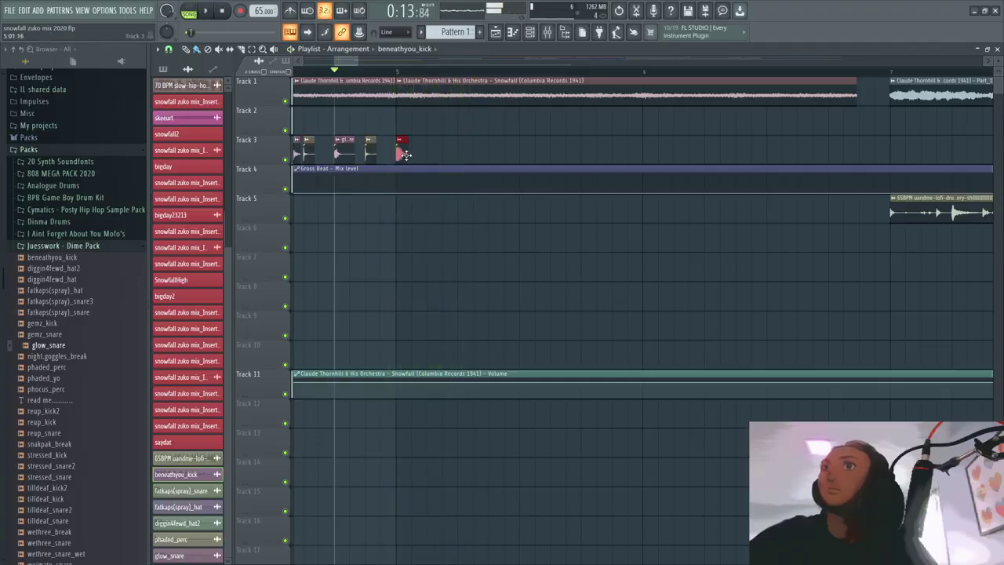
key("space")
scroll(423, 125, "down", 5)
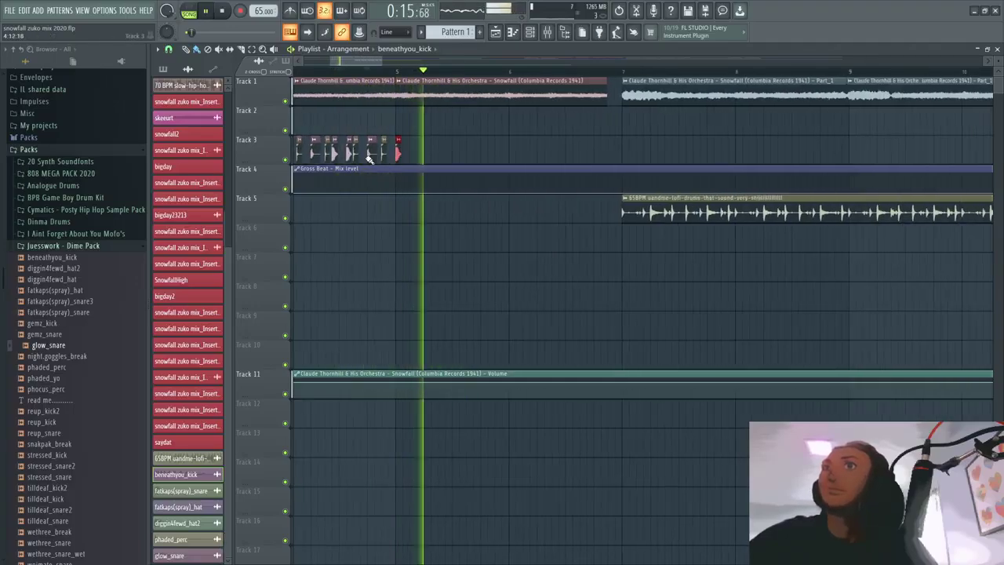
key("space")
Step: Trim about one step off the start of the Snowfall sample clip at bar 5, slide it back to bar 5 and play it
scroll(400, 104, "up", 5)
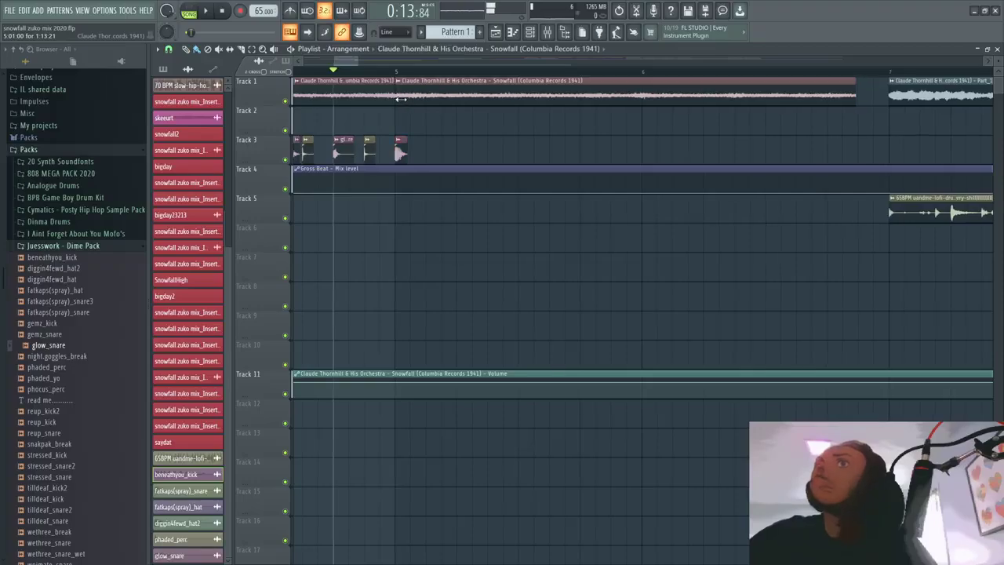
left_click_drag(421, 98, 408, 98)
key("space")
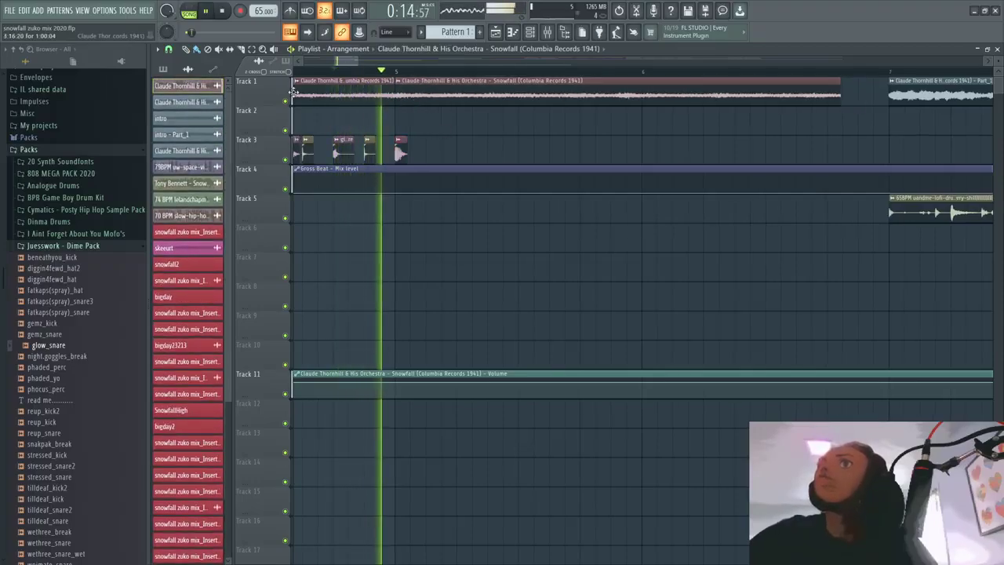
Step: Play the arrangement from bar 3 through bar 4 to check the sample and drum timing together
left_click(168, 50)
left_click(180, 61)
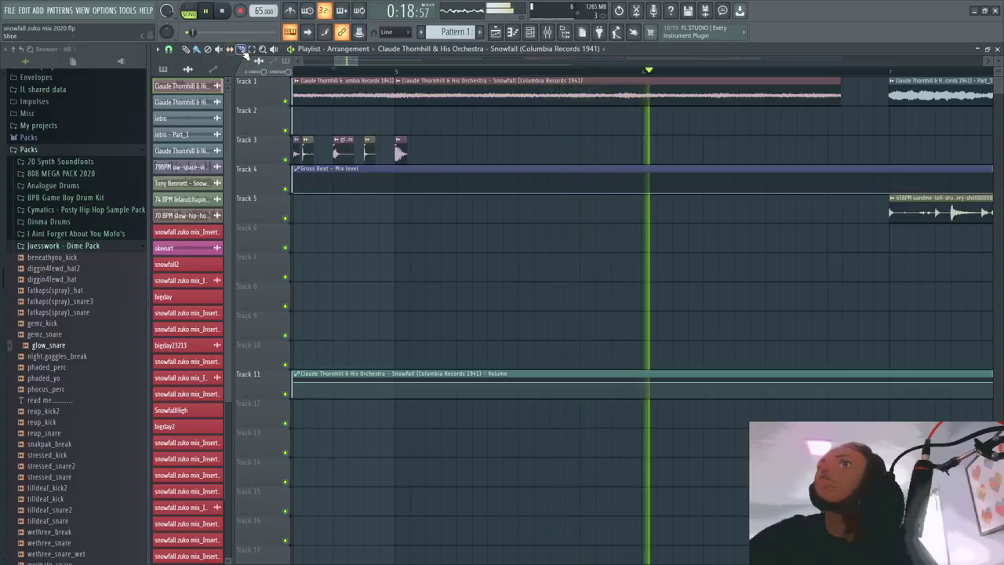
scroll(346, 98, "down", 8)
scroll(359, 82, "left", 3)
left_click(518, 71)
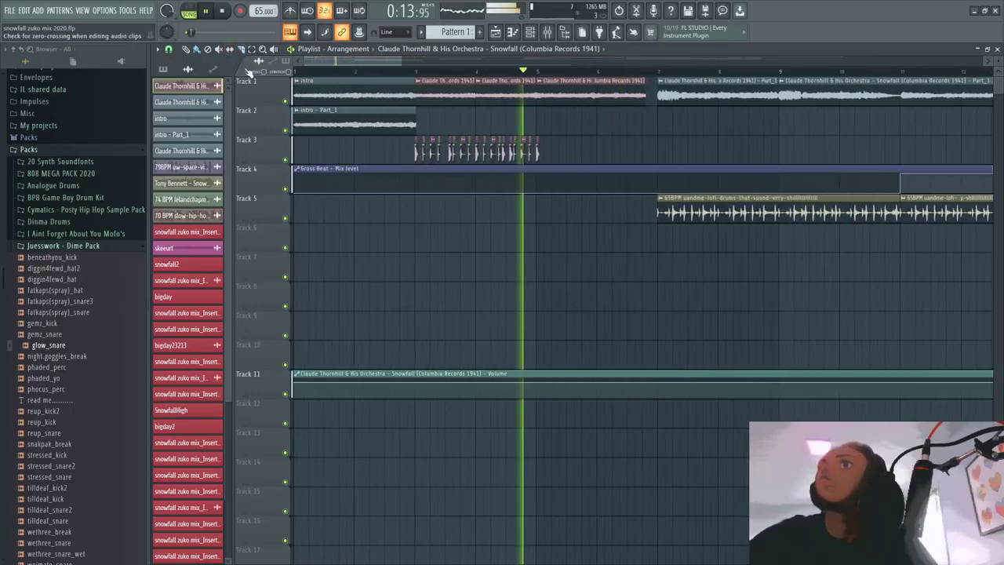
left_click(168, 51)
left_click(185, 74)
scroll(437, 117, "up", 6)
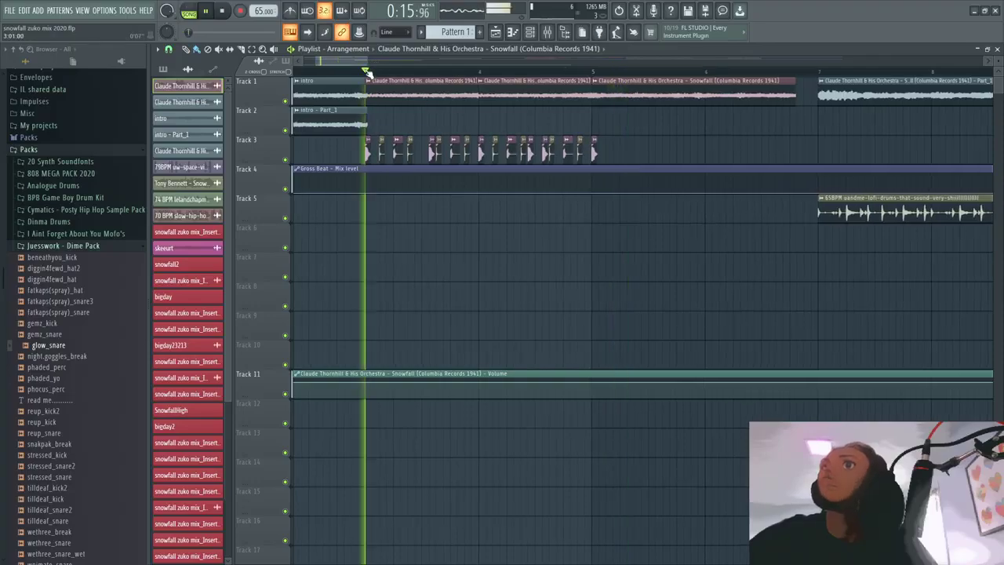
scroll(564, 199, "up", 1)
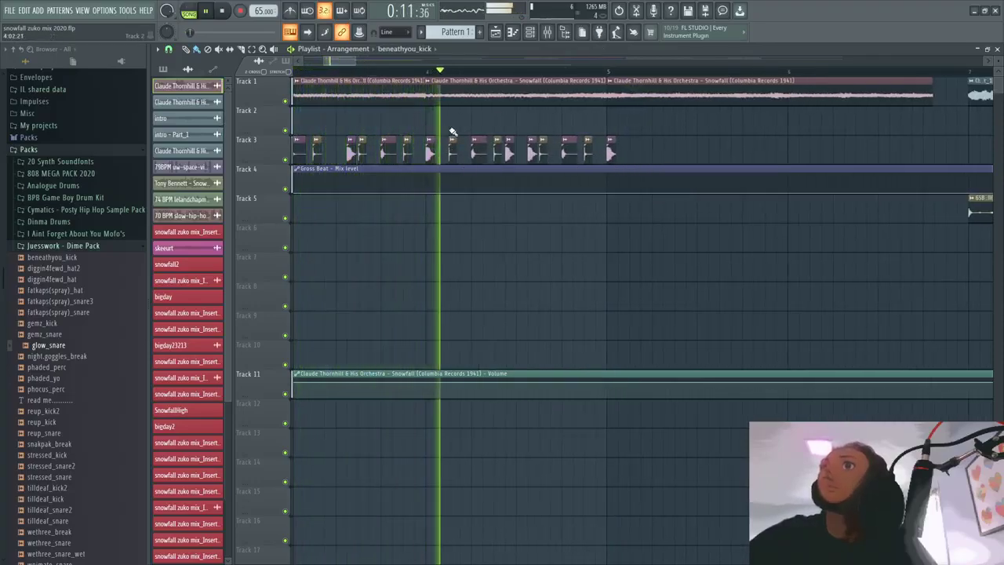
left_click_drag(346, 61, 348, 62)
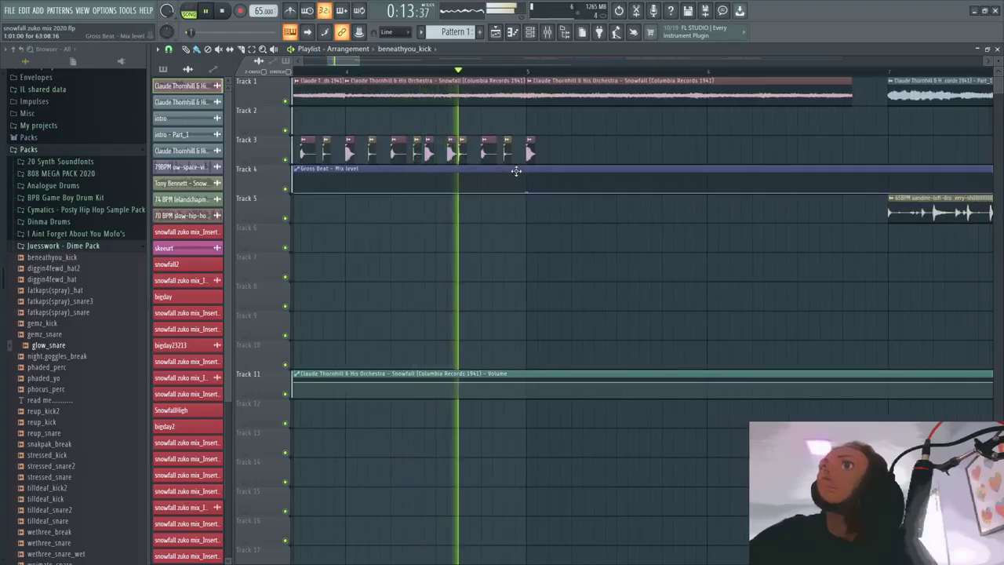
Step: Replace the kick at step 1 of bar 5 on Track 3 with beneathyou_kick clips at steps 3 and 4
right_click(528, 148)
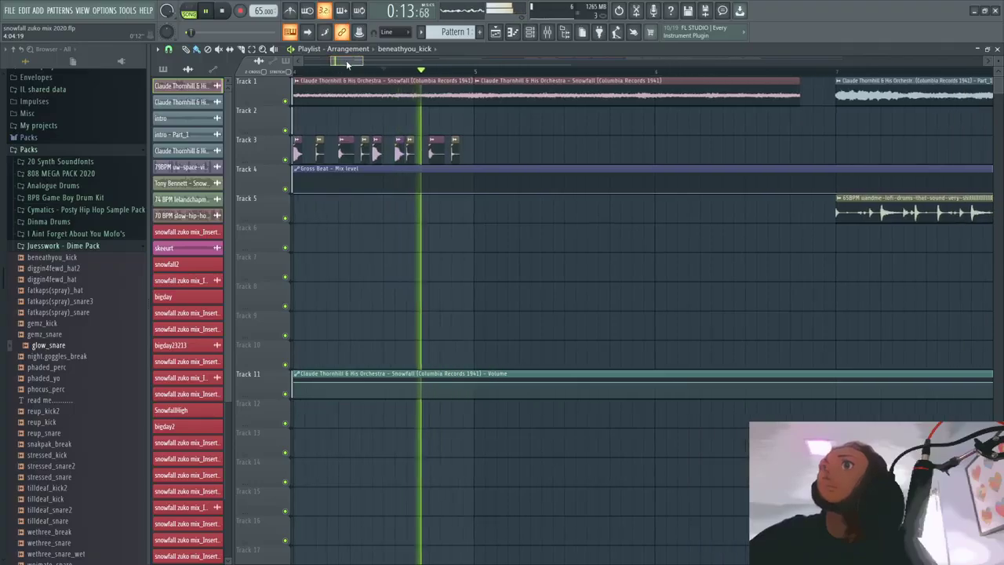
left_click(464, 149)
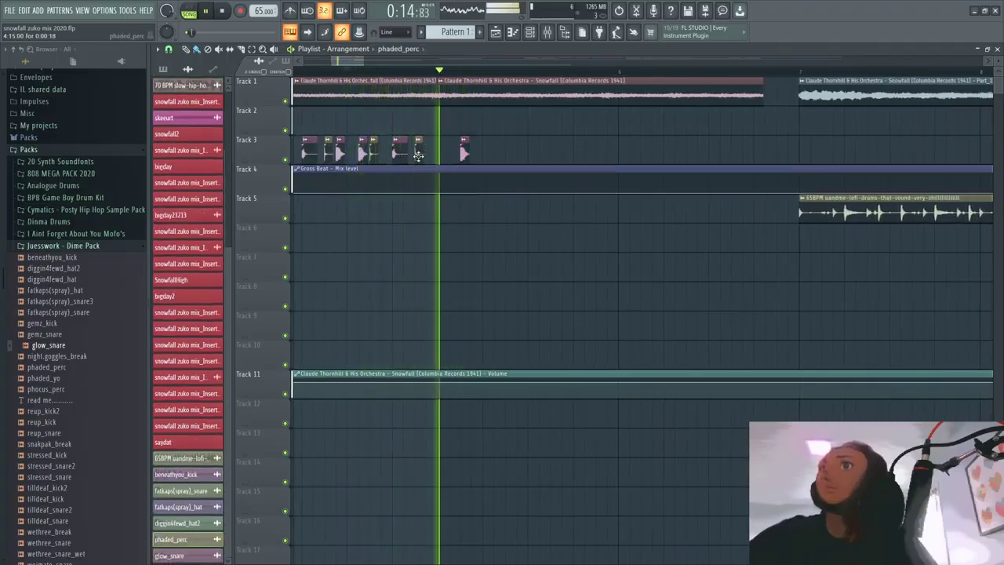
scroll(504, 157, "up", 2)
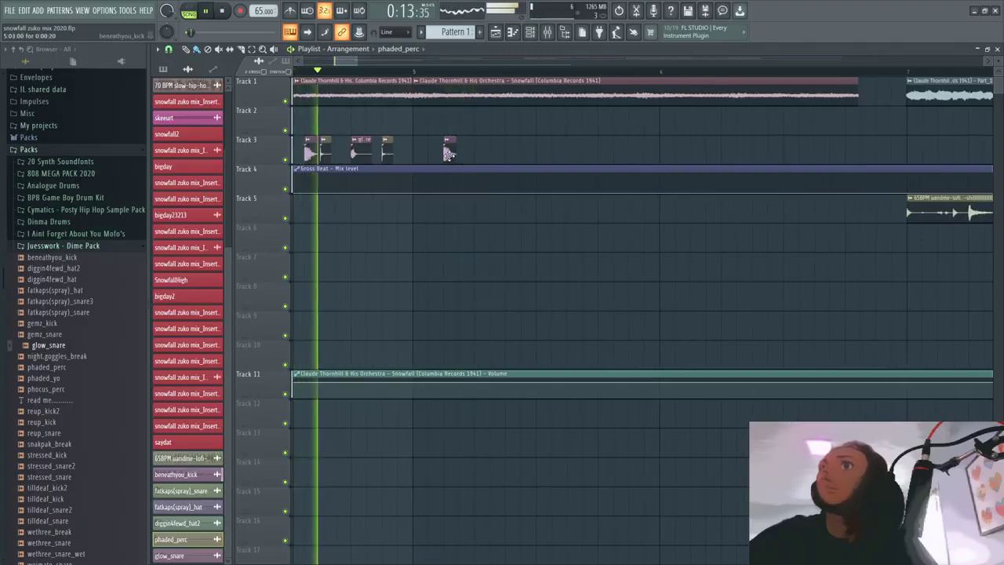
left_click(462, 151)
Step: Move bar 5's step 3 kick to step 1 and add glow_snares at steps 5 and 12, phaded_percs at 7 and 11, and a kick at 10
left_click(354, 155)
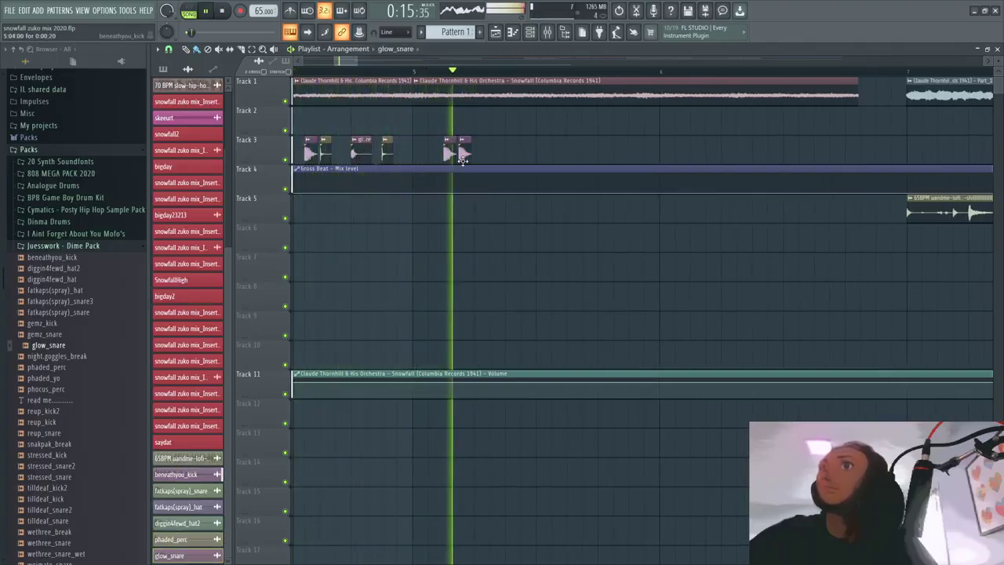
key("space")
left_click_drag(448, 153, 418, 153)
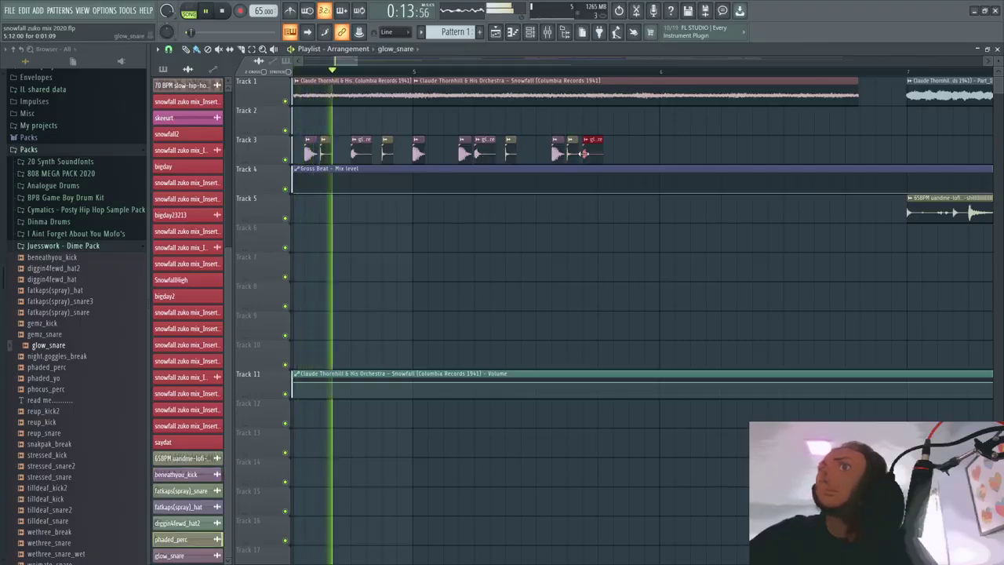
Step: Move the last glow_snare of bar 5 to step 13, play it and add a phaded_perc at step 15
left_click(590, 155)
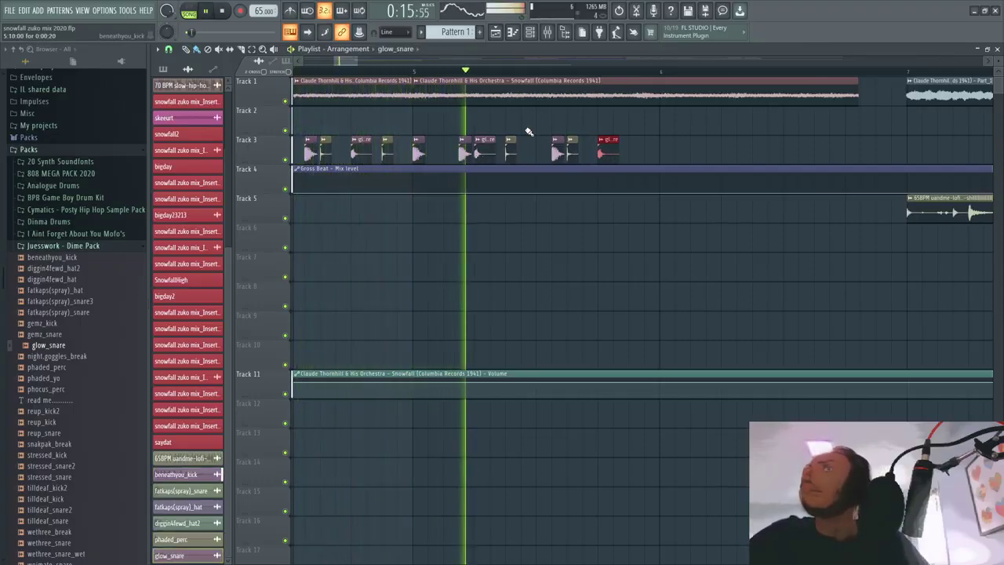
left_click_drag(345, 61, 351, 61)
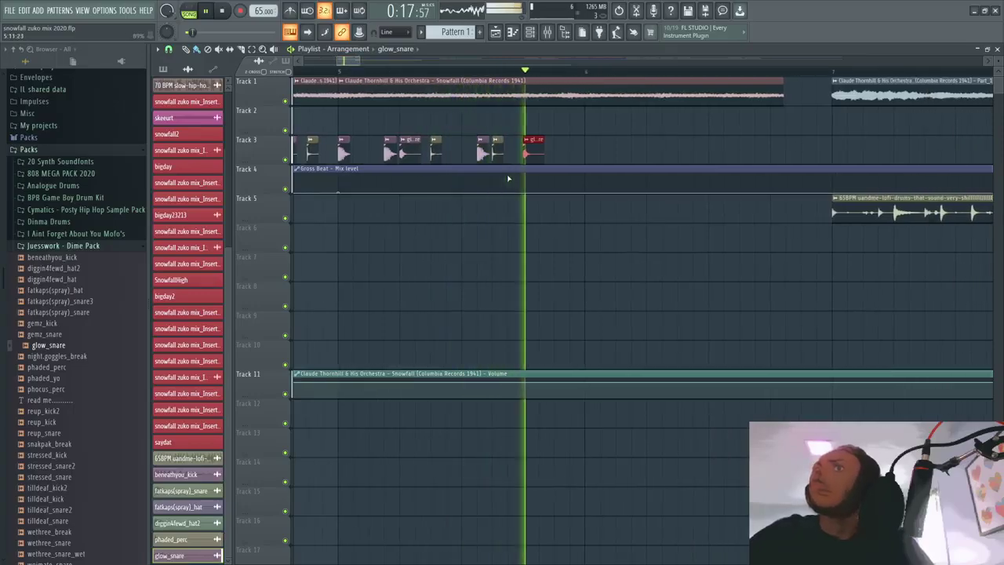
scroll(547, 171, "down", 2)
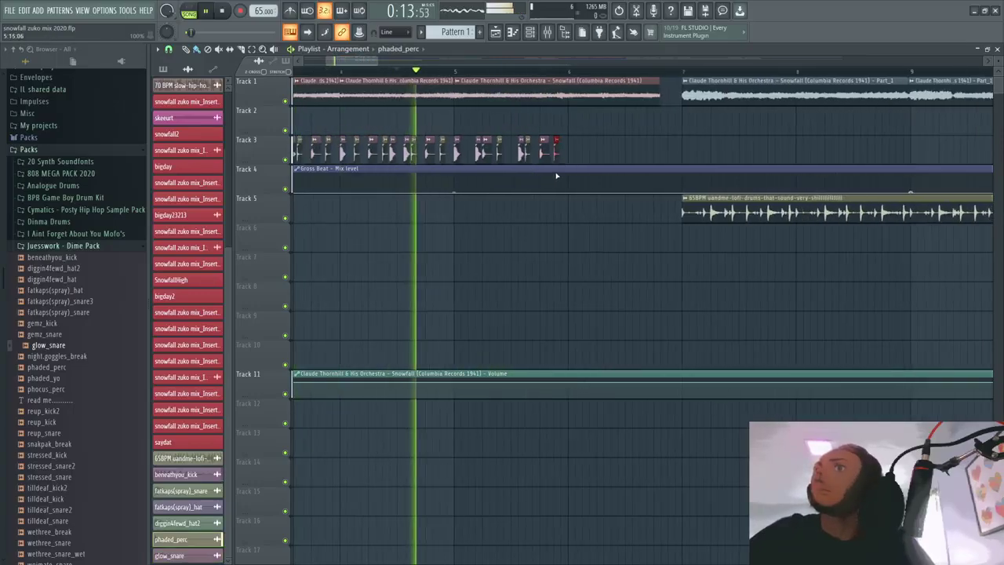
Step: Place beneathyou_kick clips at steps 1, 2 and 3 of bar 6 on Track 3 and play them back
left_click(436, 153)
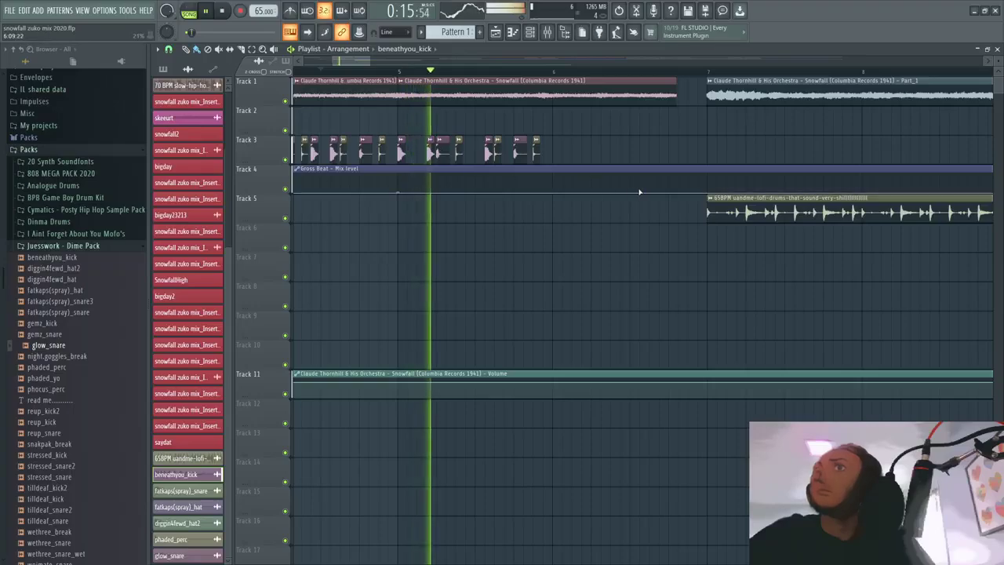
scroll(436, 154, "up", 2)
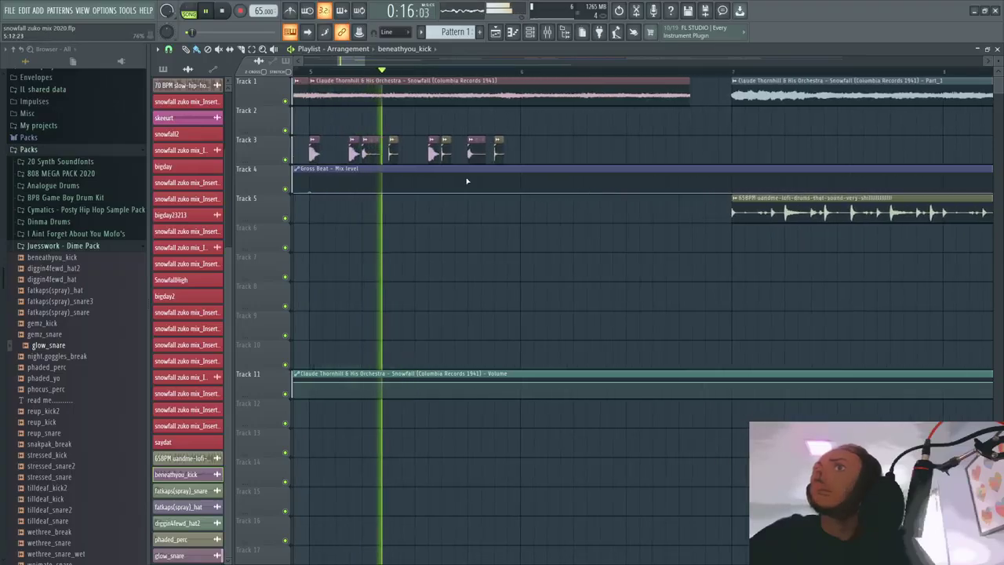
left_click(524, 150)
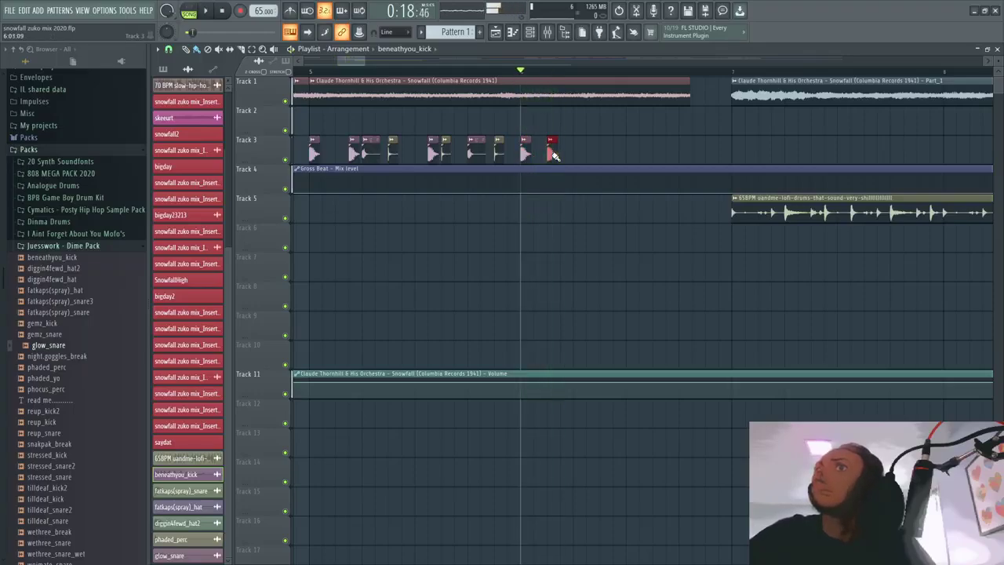
key("space")
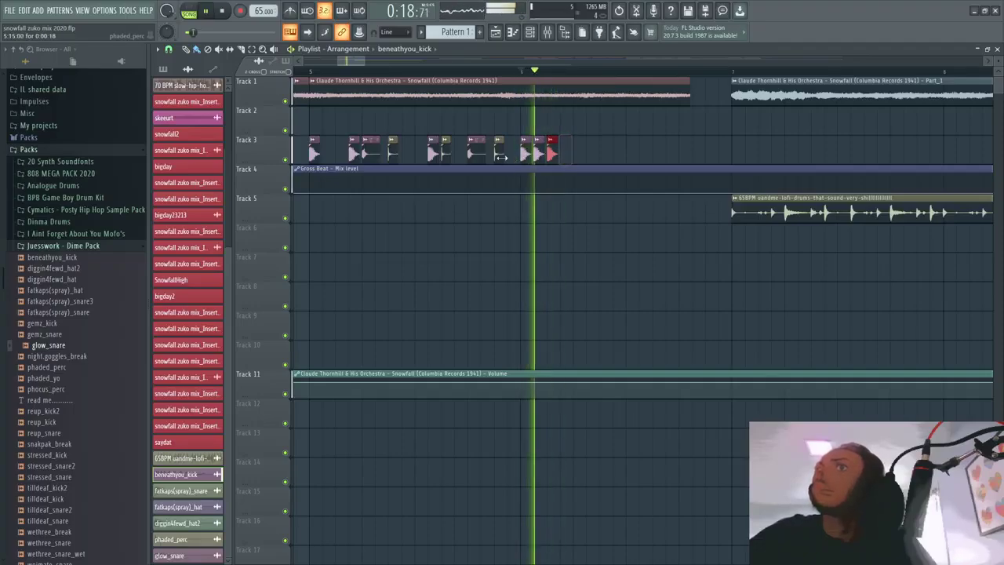
key("space")
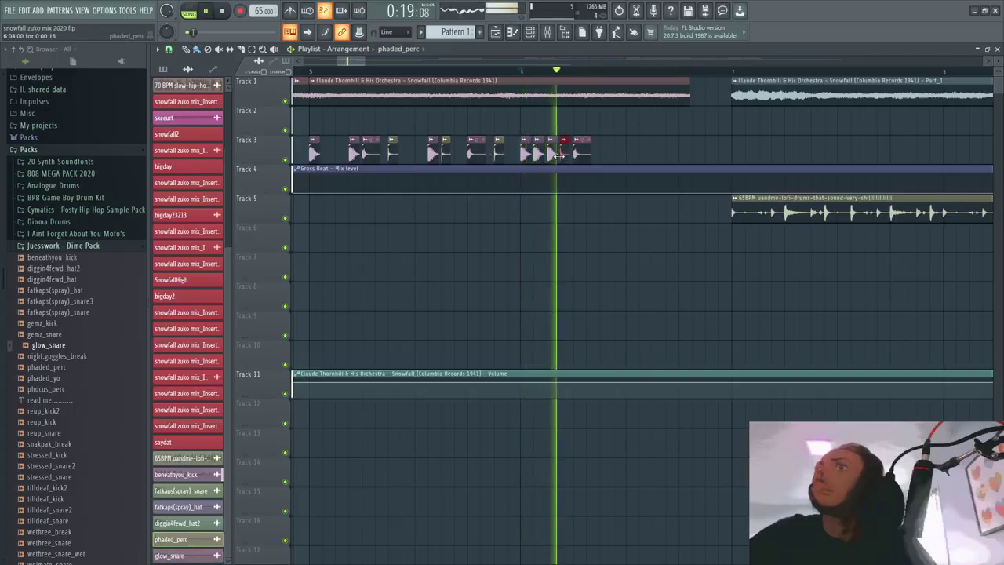
Step: Add phaded_percs at steps 4 and 7 and a glow_snare at step 5 of bar 6, leaving step 10 without a kick
left_click(562, 153)
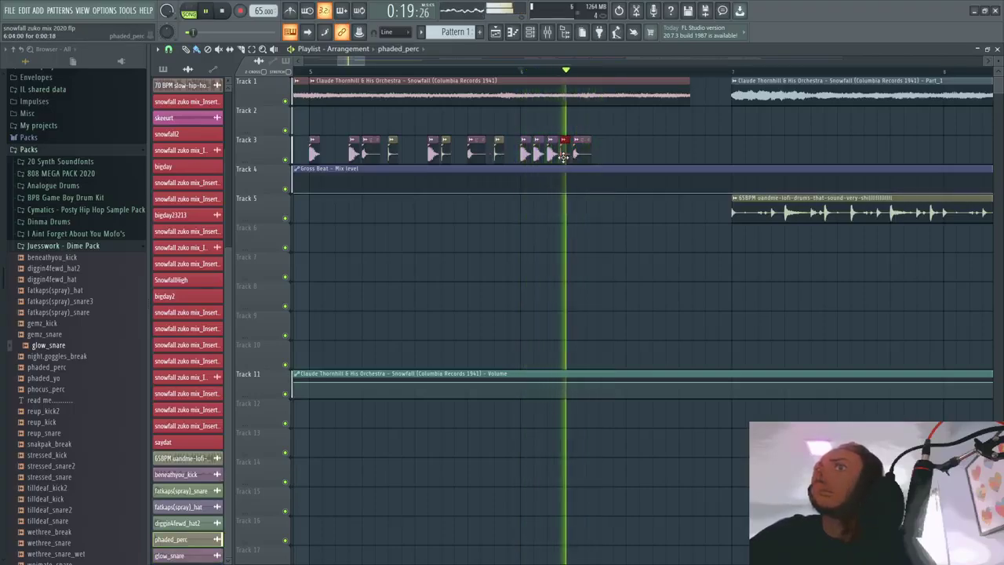
key("space")
left_click(604, 151)
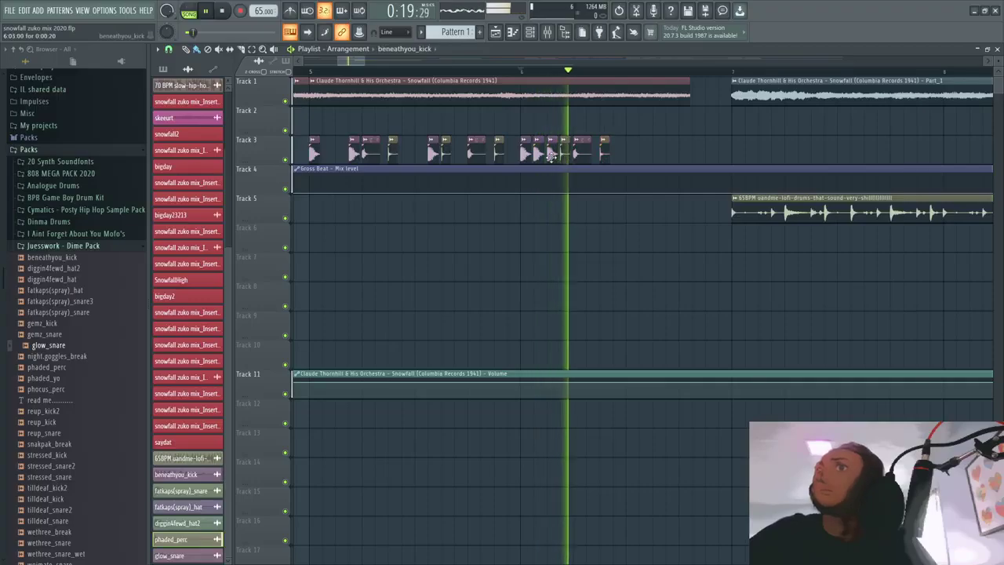
left_click(642, 154)
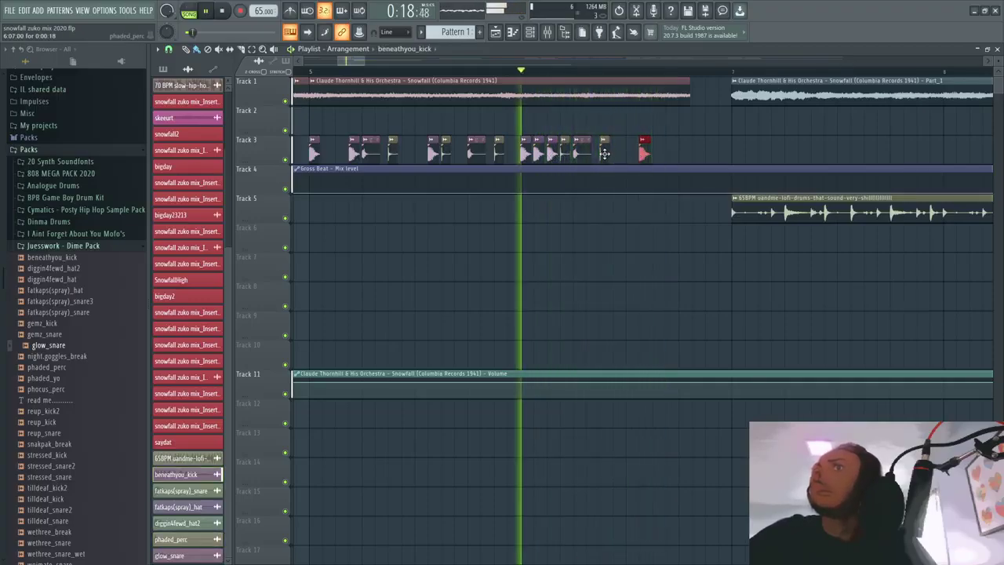
right_click(645, 156)
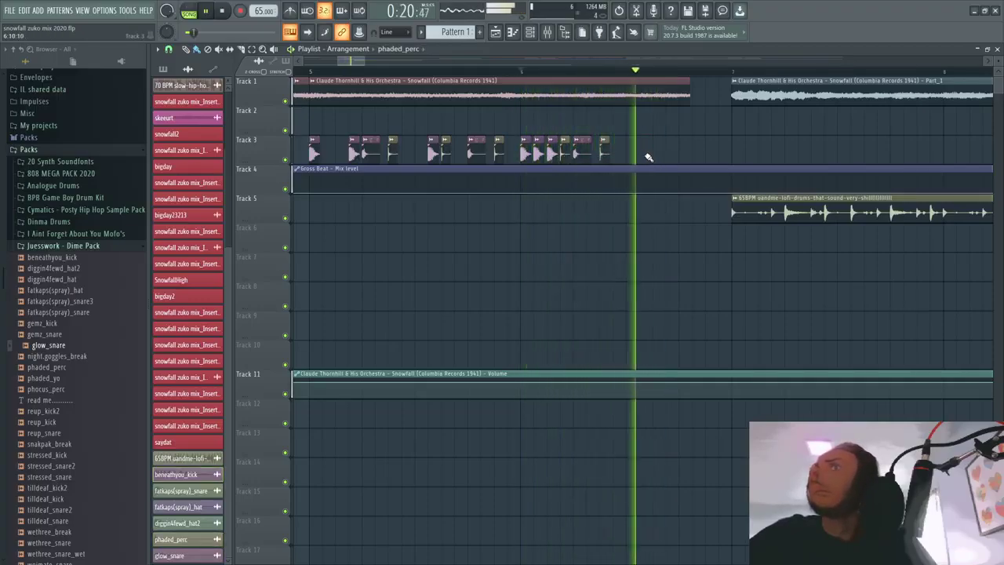
Step: Finish bar 6 on Track 3 with phaded_percs at steps 11 and 15 and a glow_snare at step 13
left_click(657, 153)
key("space")
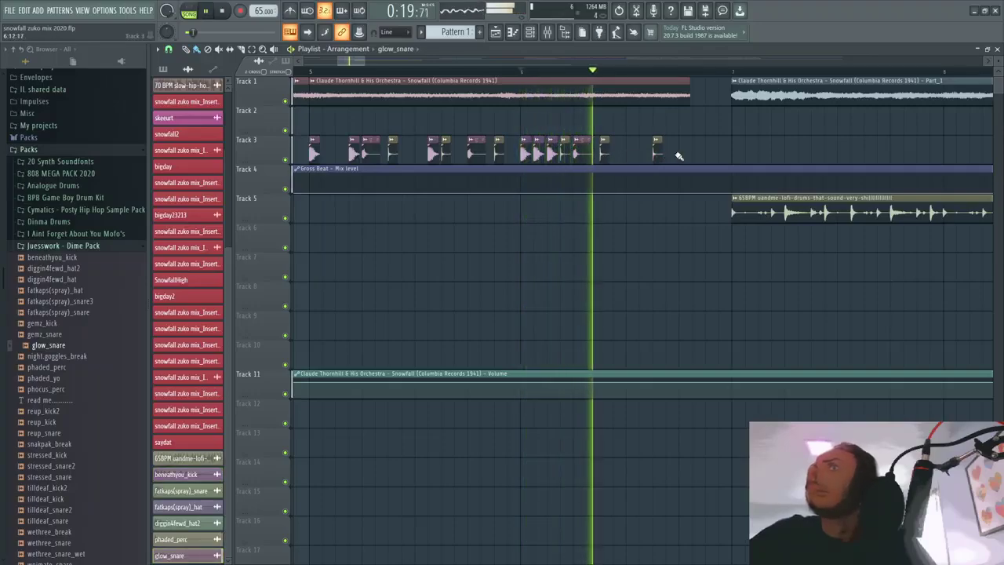
left_click(682, 154)
left_click(687, 151)
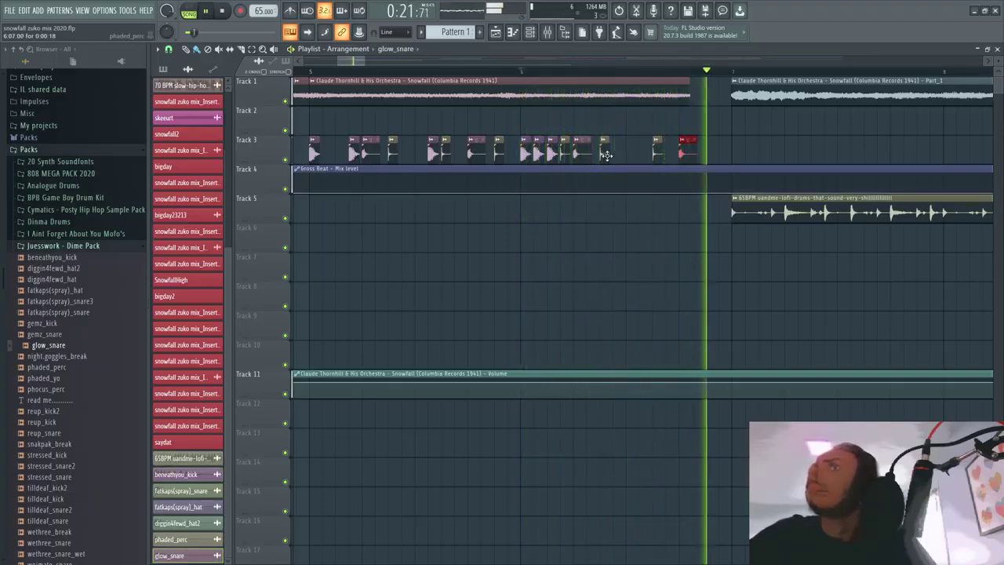
Step: Copy all drum clips of bars 3 to 6 on Track 3 so the copy starts at bar 7
scroll(711, 153, "down", 3)
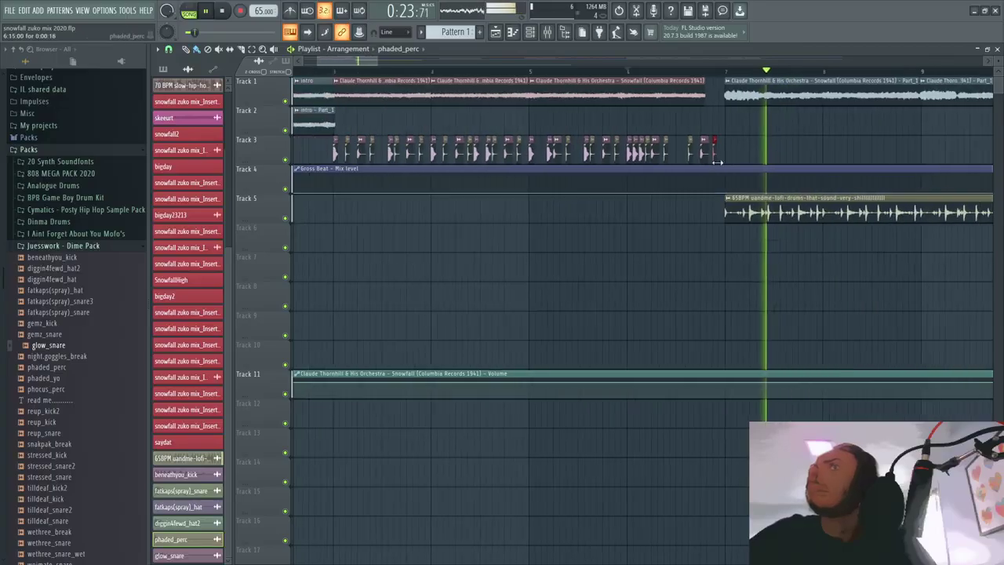
left_click_drag(714, 155, 418, 149)
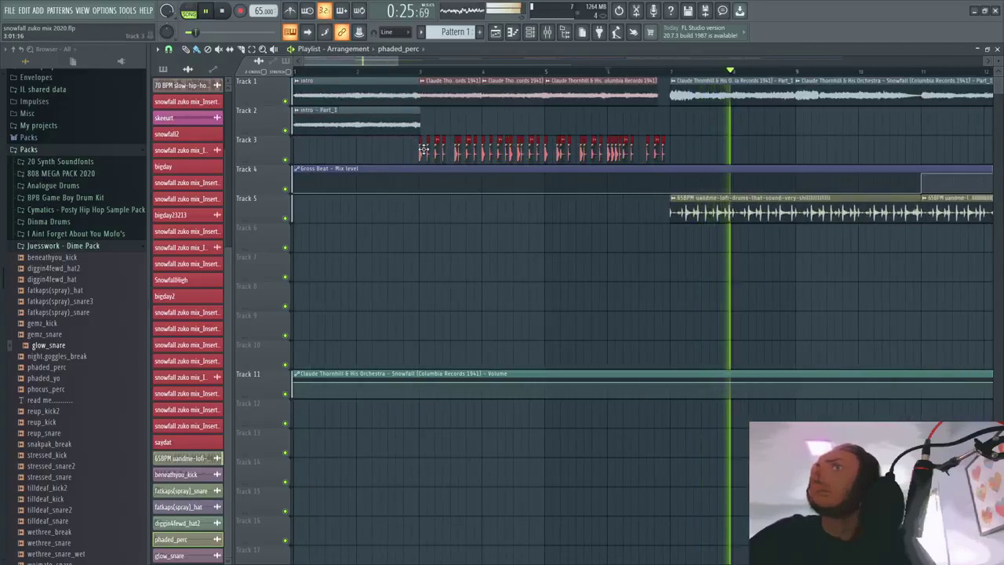
scroll(631, 124, "down", 2)
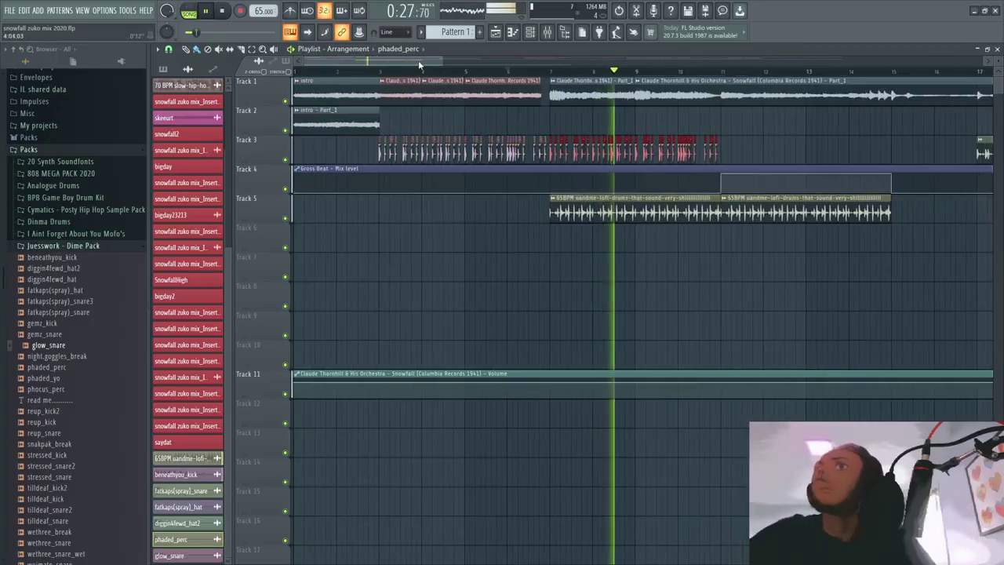
Step: Play the copied drums past bar 12 and review their placement in the arrangement from the intro onward
left_click_drag(418, 60, 427, 66)
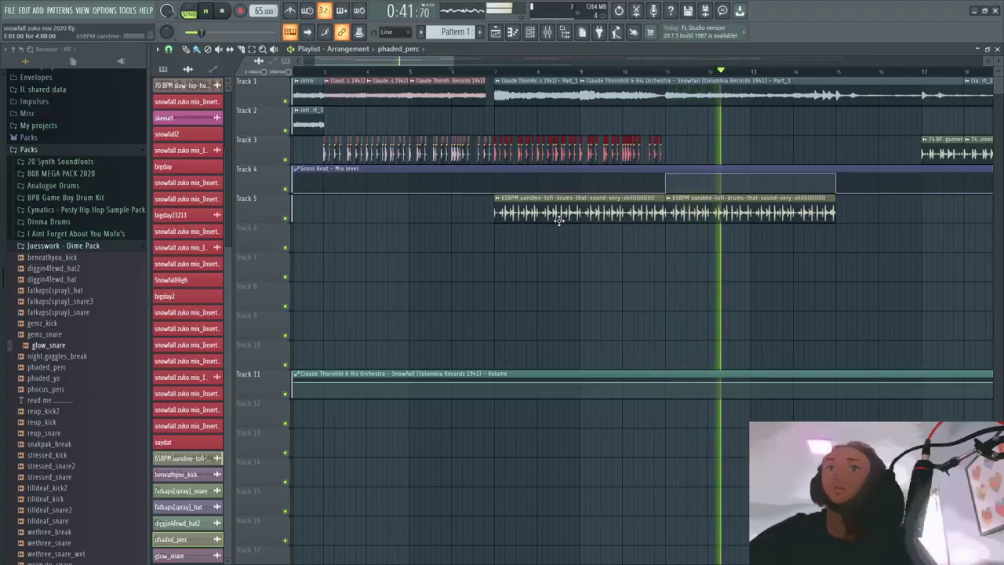
scroll(559, 221, "up", 2)
left_click_drag(355, 61, 351, 65)
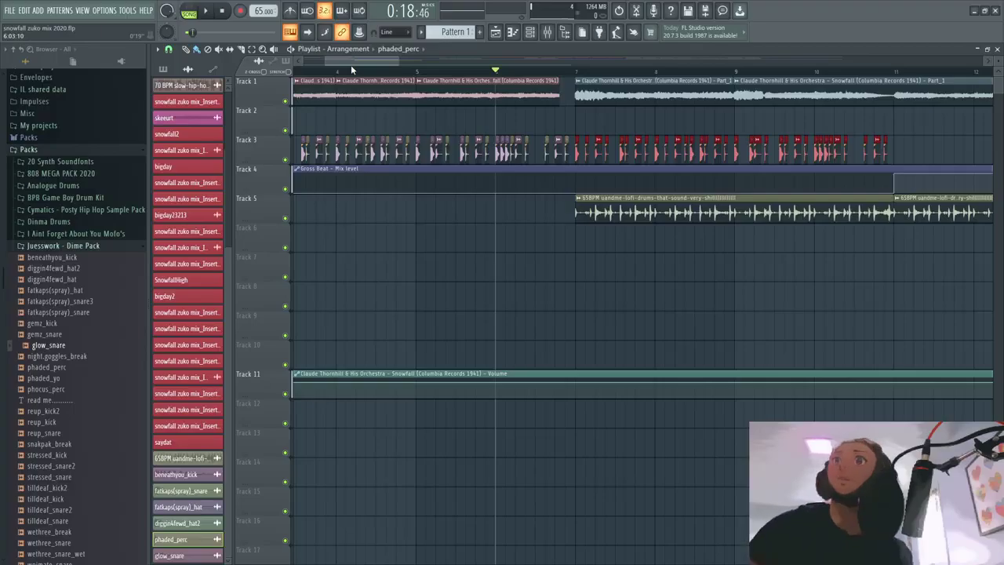
scroll(334, 58, "down", 5)
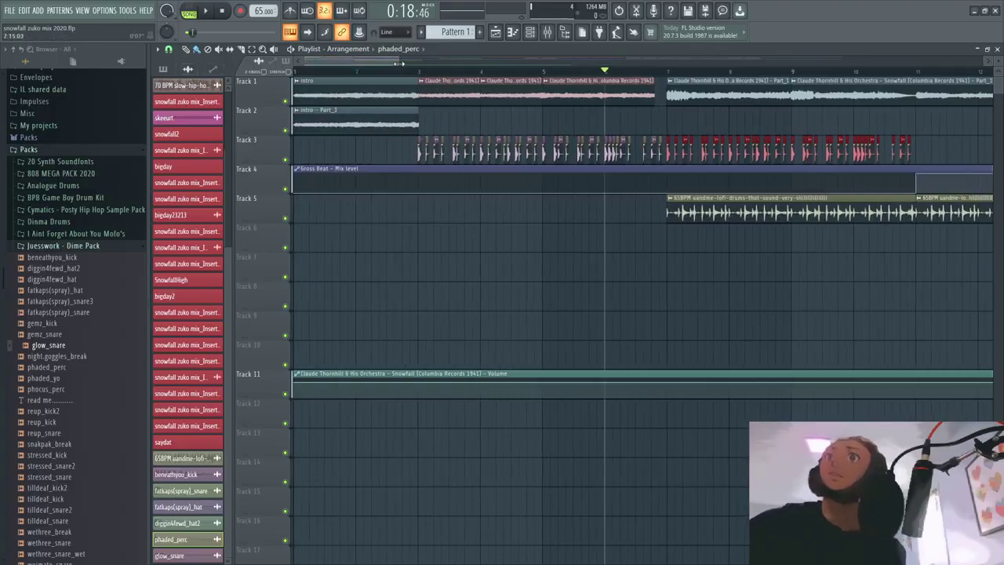
scroll(468, 110, "down", 3)
scroll(469, 109, "up", 8)
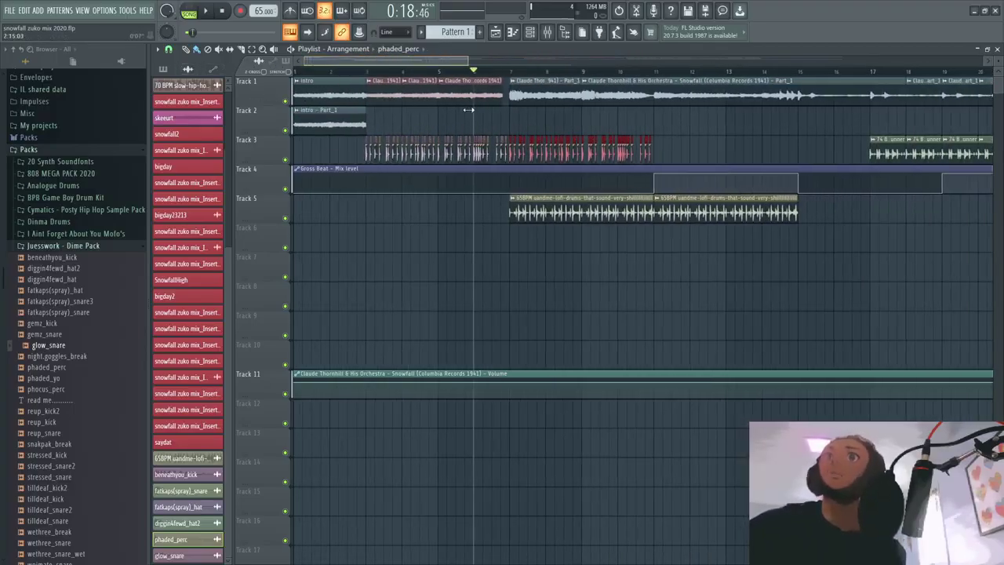
scroll(468, 110, "up", 3)
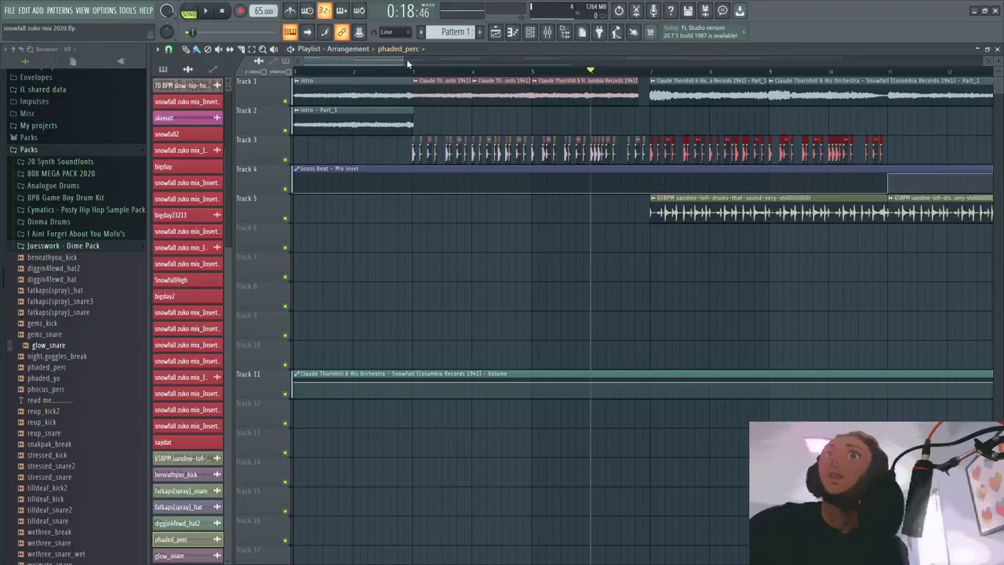
left_click_drag(406, 59, 333, 61)
scroll(385, 88, "down", 5)
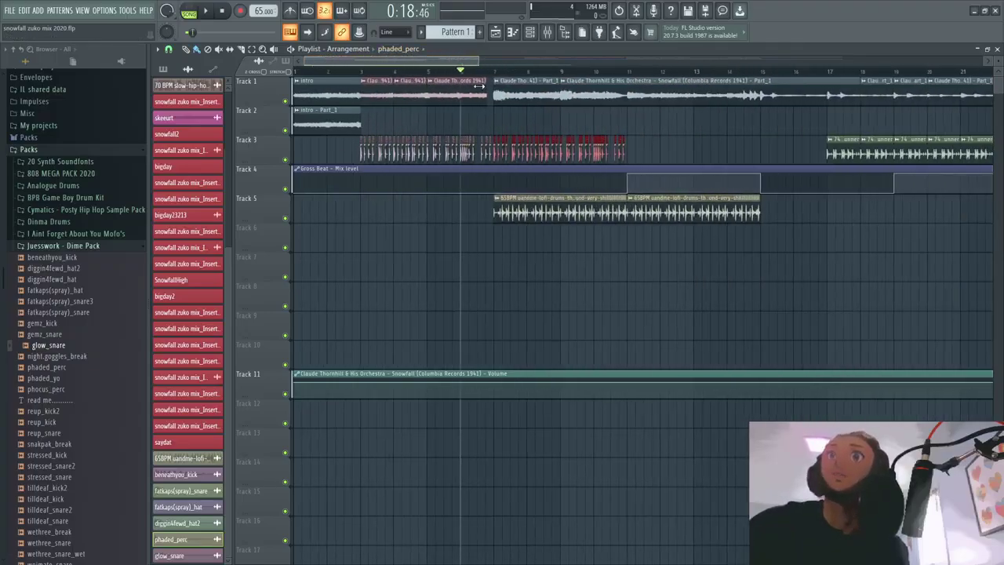
scroll(385, 88, "up", 5)
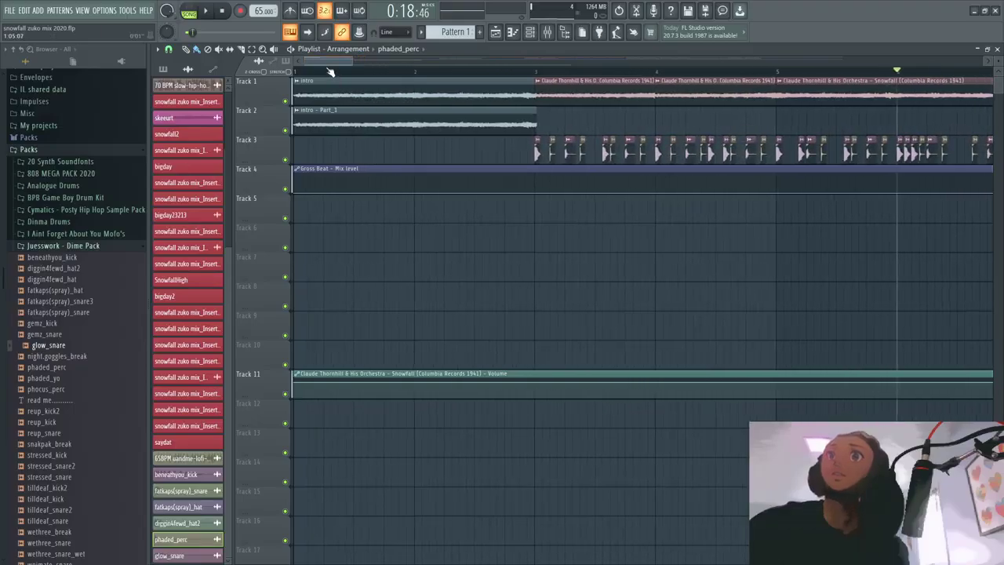
scroll(351, 62, "up", 3)
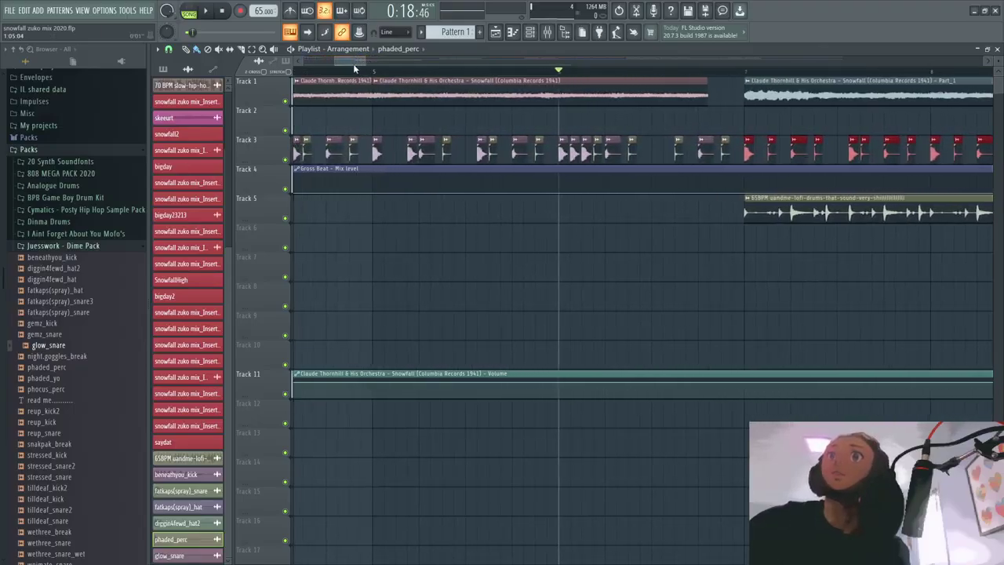
left_click_drag(355, 62, 336, 70)
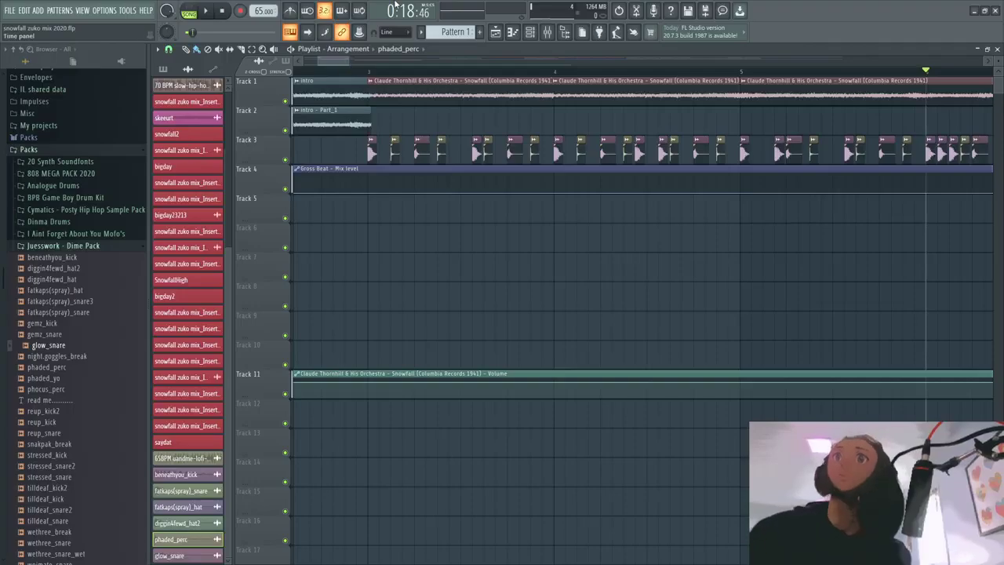
Step: Play the arrangement from bar 3 through bar 10 to check the drums against the sample and lofi loop
left_click(367, 71)
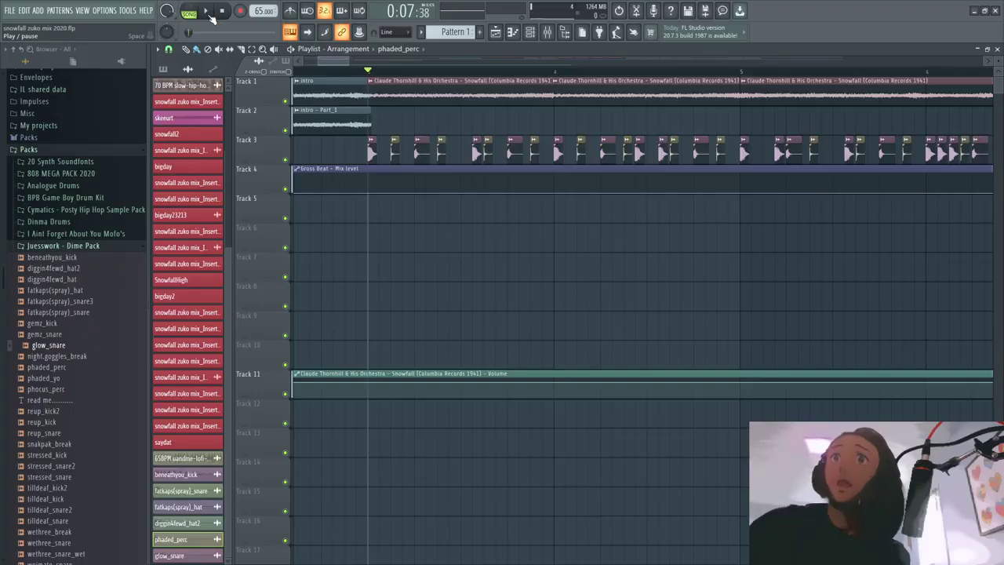
left_click(208, 12)
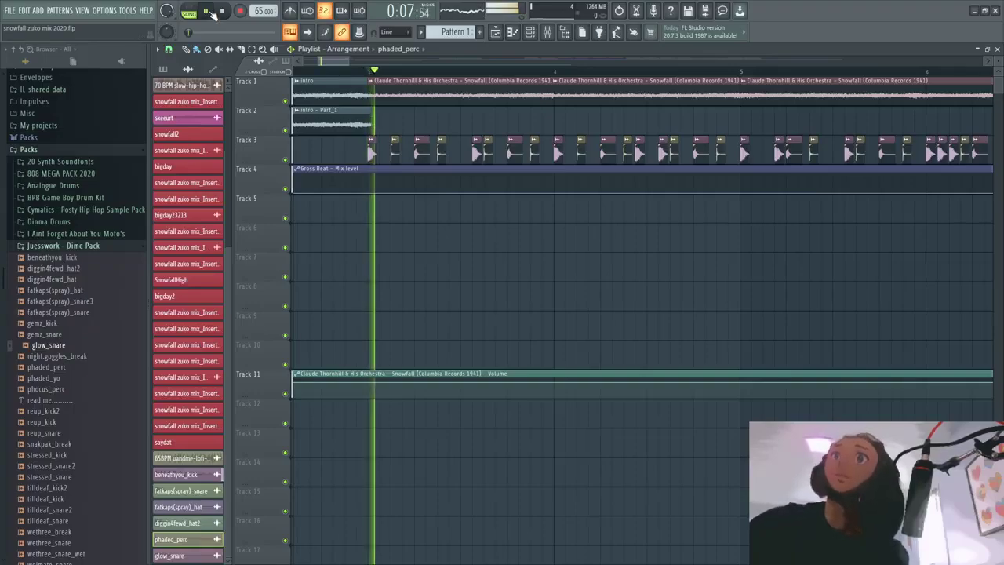
left_click_drag(351, 60, 367, 62)
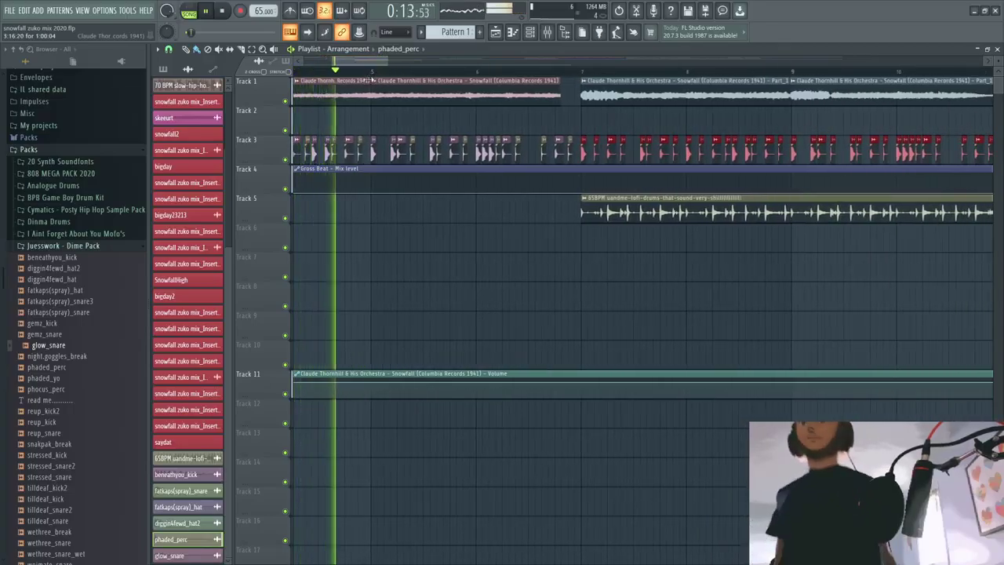
scroll(440, 133, "down", 2)
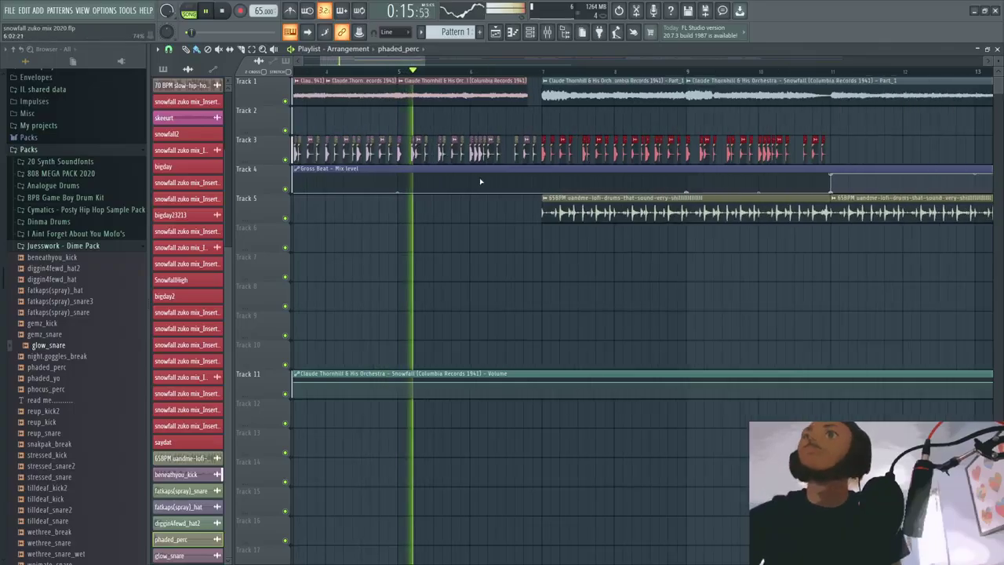
scroll(543, 167, "right", 5)
scroll(543, 166, "down", 2)
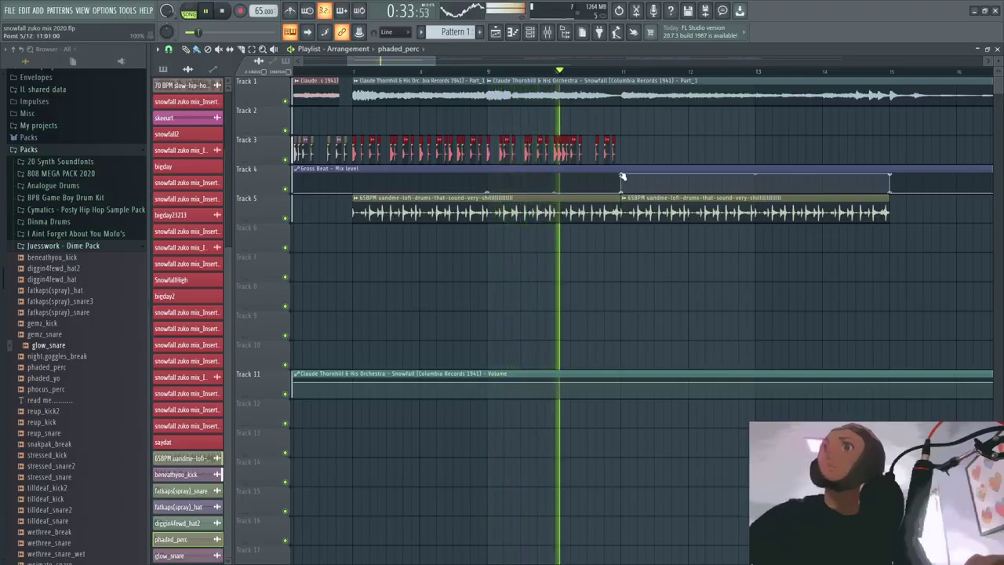
Step: Copy the four-bar drum pattern from bar 7 to bar 11 on Track 3, undo the stray clip edit and stop playback
scroll(557, 184, "down", 5)
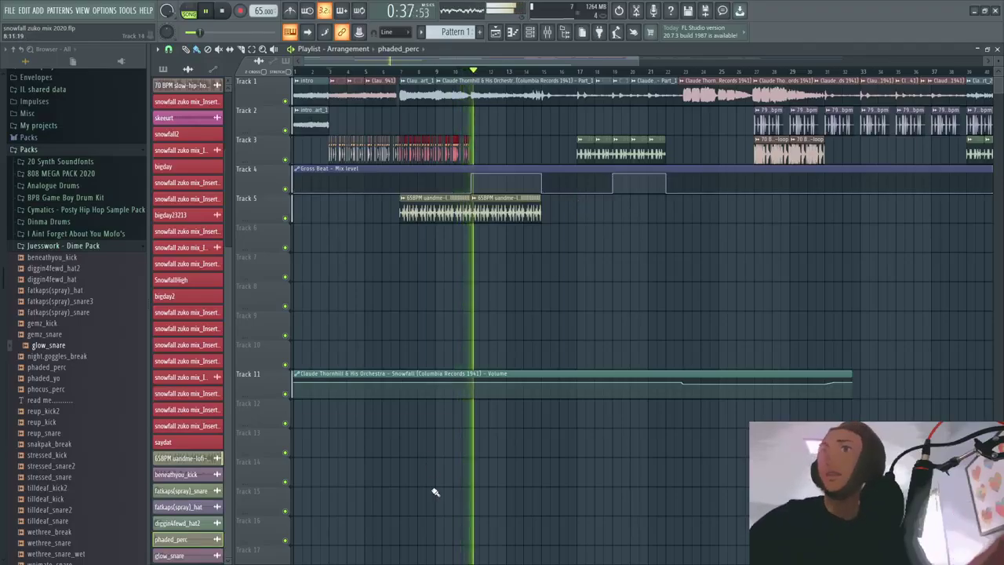
scroll(511, 156, "up", 3)
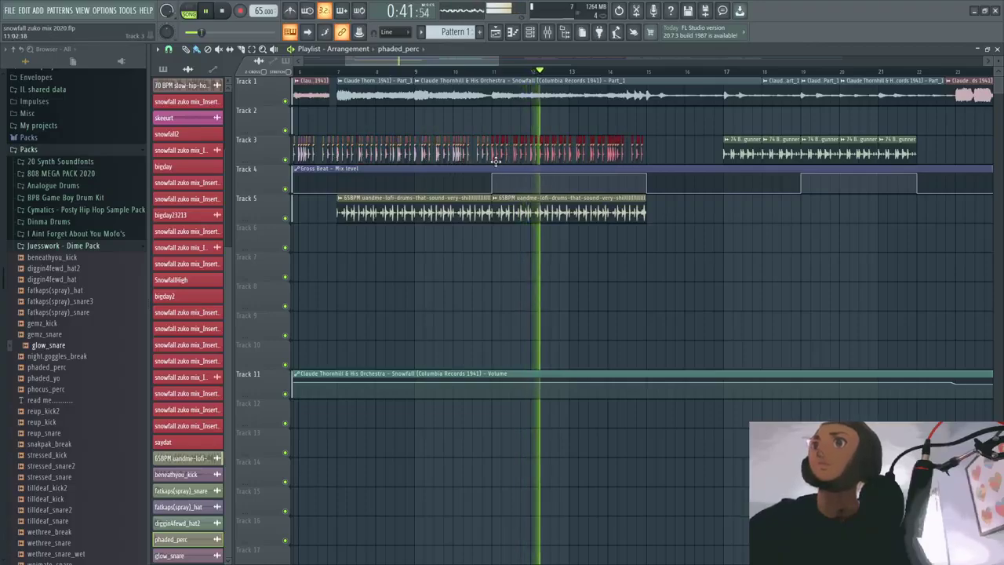
left_click(511, 155)
key("ctrl+z")
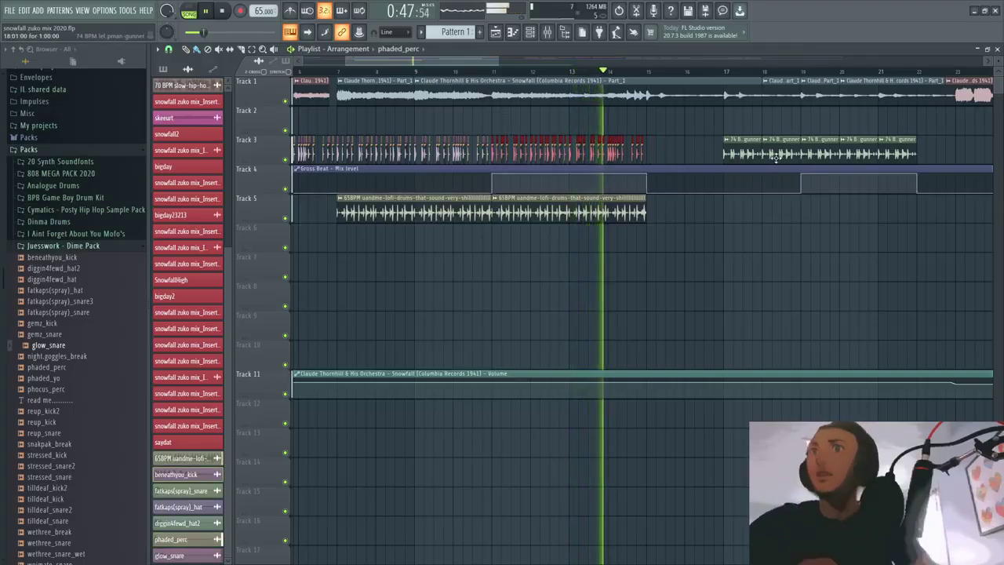
scroll(691, 273, "down", 5)
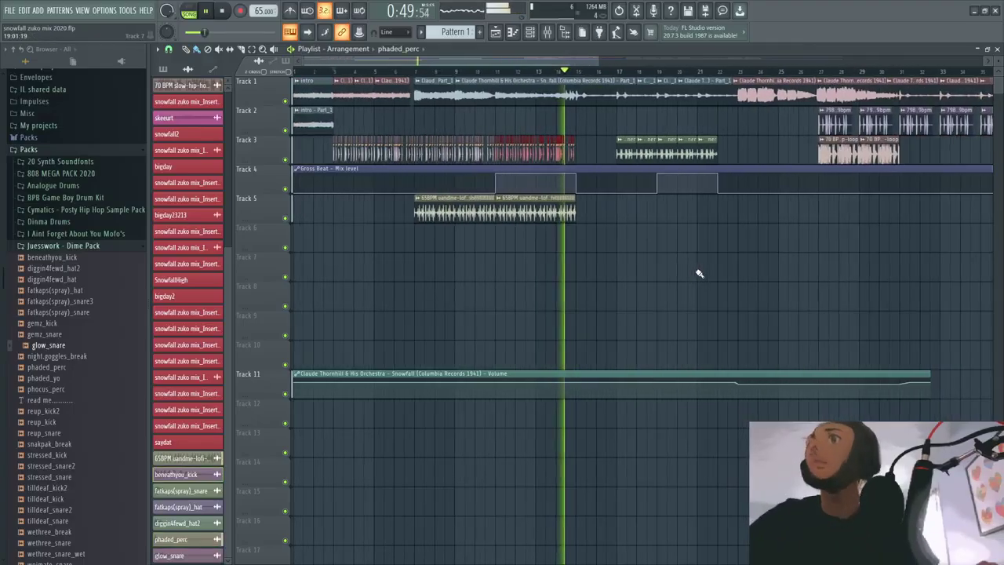
key("space")
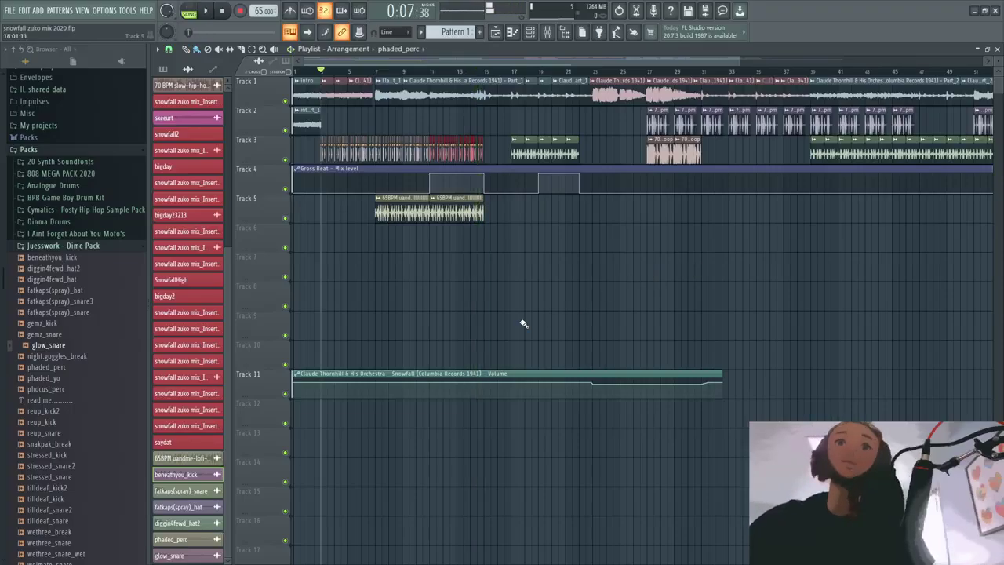
Step: Switch to the open Pigstep Freestyle window
key("super")
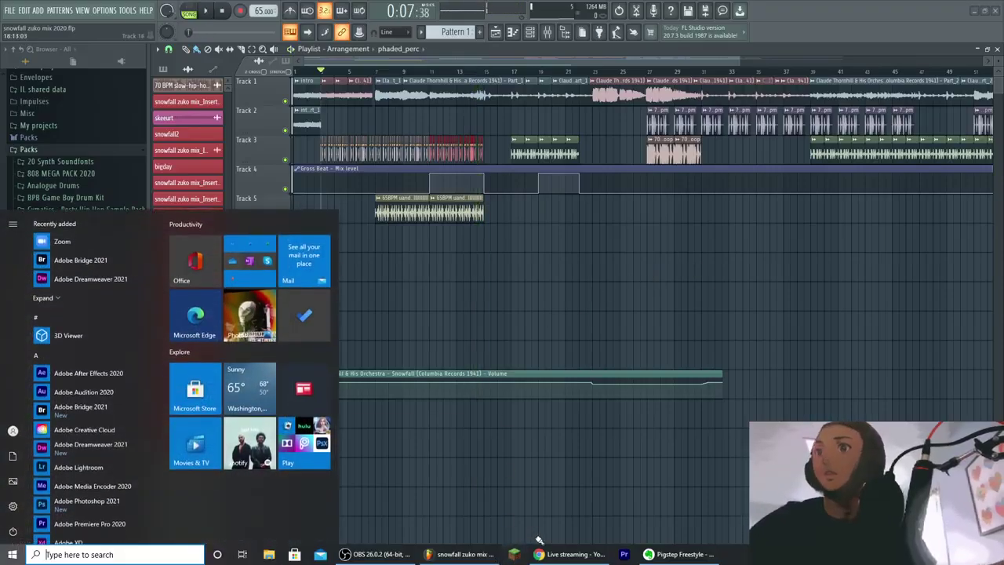
left_click(661, 560)
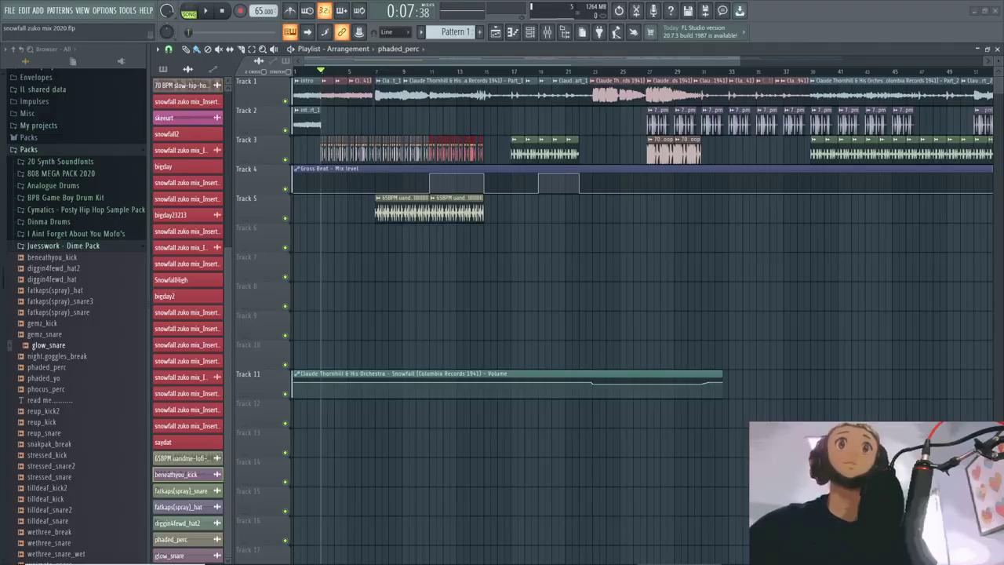
Step: Find and launch Evernote through the system search, and return to the Snowfall project's playlist
left_click(125, 557)
type("ever")
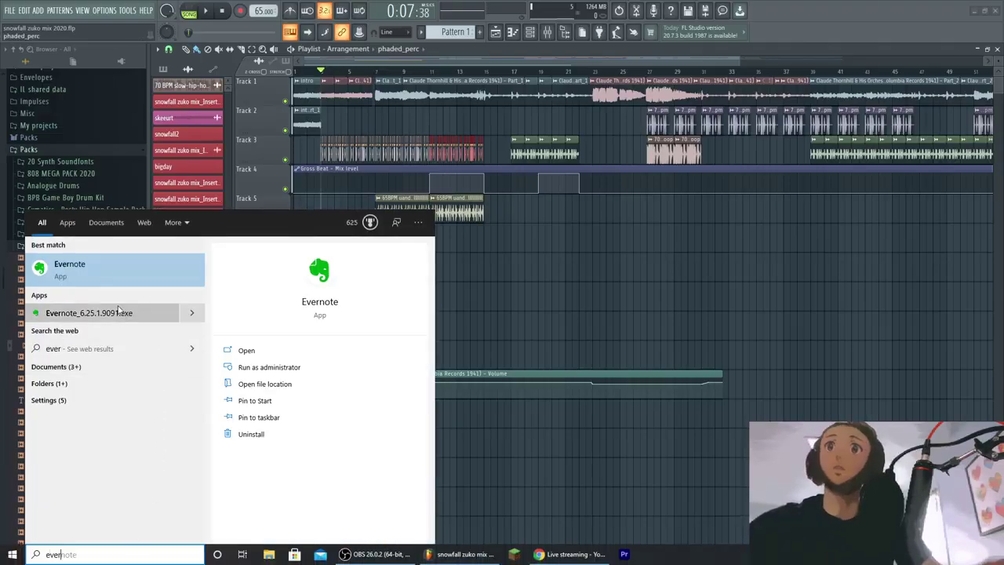
key("Return")
key("alt+Tab")
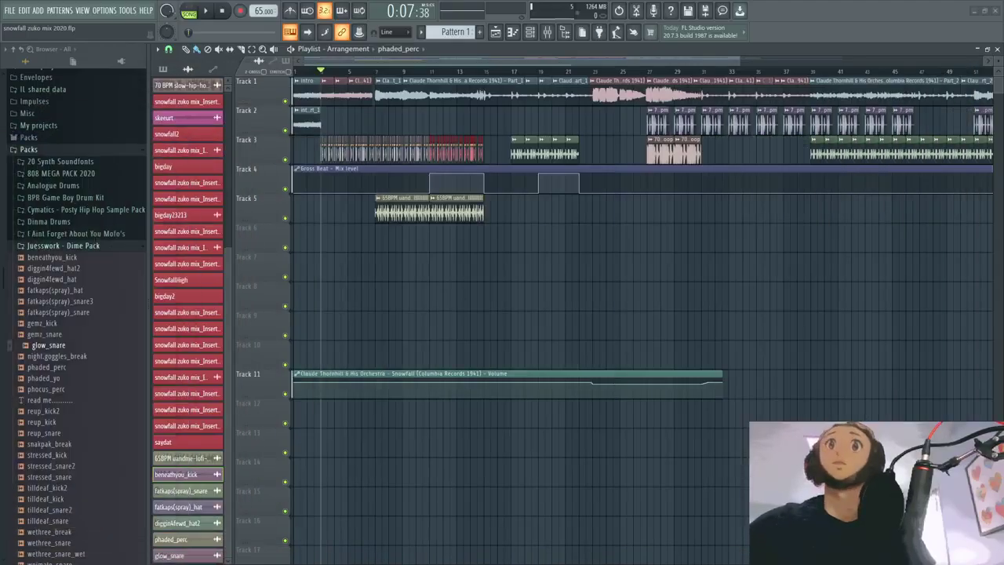
Step: Play the arrangement from bar 3 and replay it from bar 6 into the slow-hip-hop-loop section at bar 27
scroll(502, 71, "down", 2)
key("space")
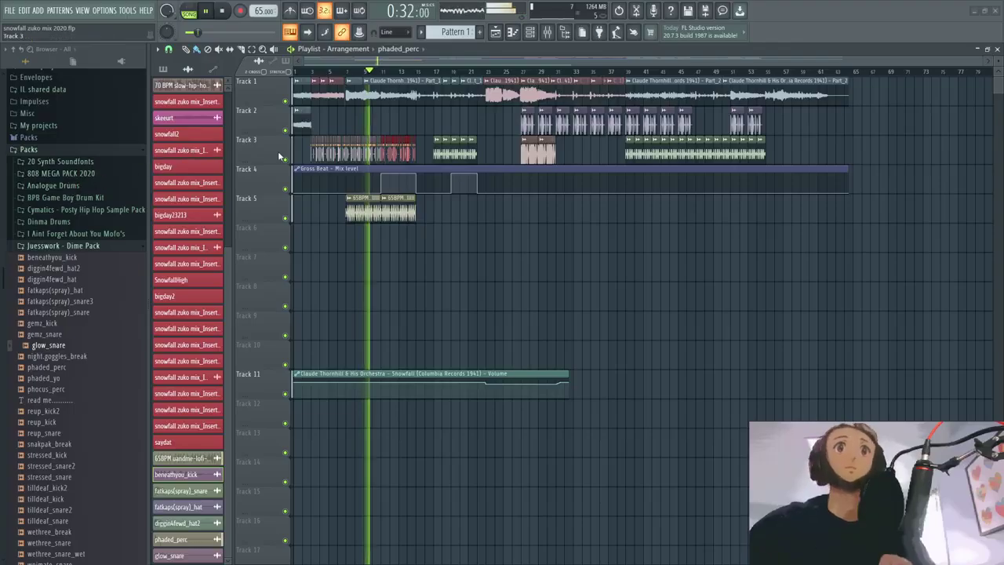
left_click(335, 71)
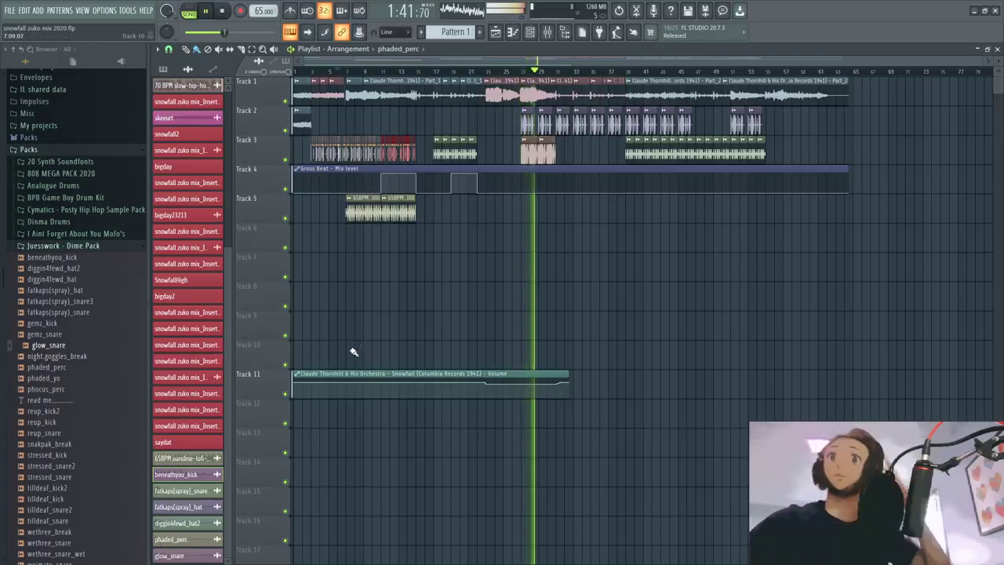
Step: Stop playback and delete the first four 79BPM sw-space-vibe-drums clips on Track 2, from bar 27 up to bar 35
scroll(539, 196, "up", 5, "ctrl")
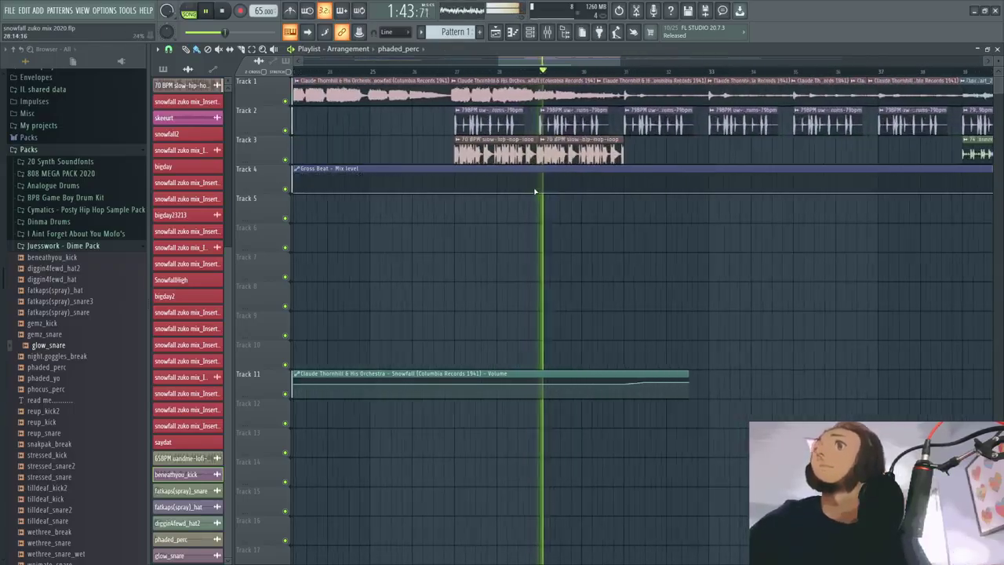
scroll(491, 184, "down", 1, "ctrl")
key("space")
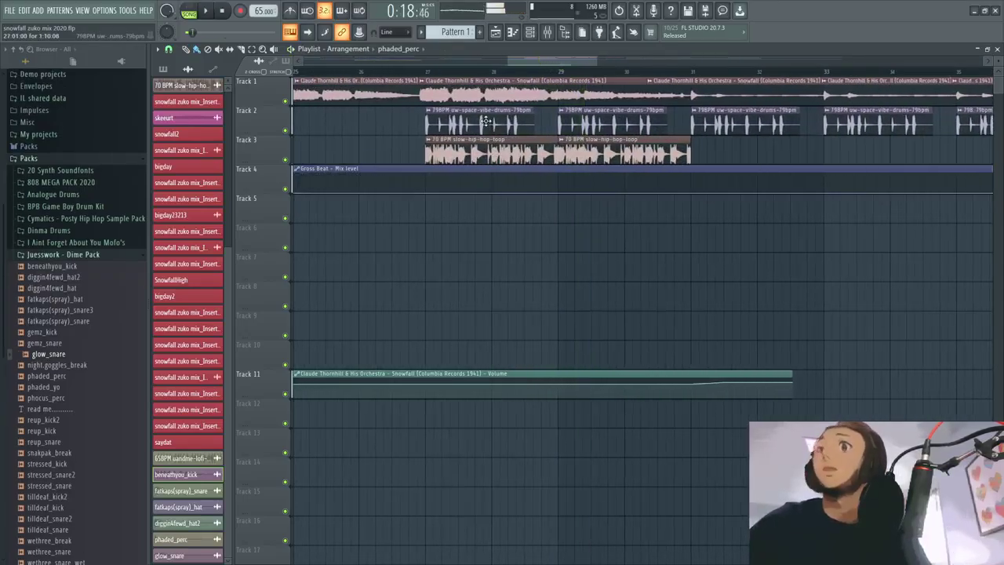
scroll(485, 142, "down", 6, "ctrl")
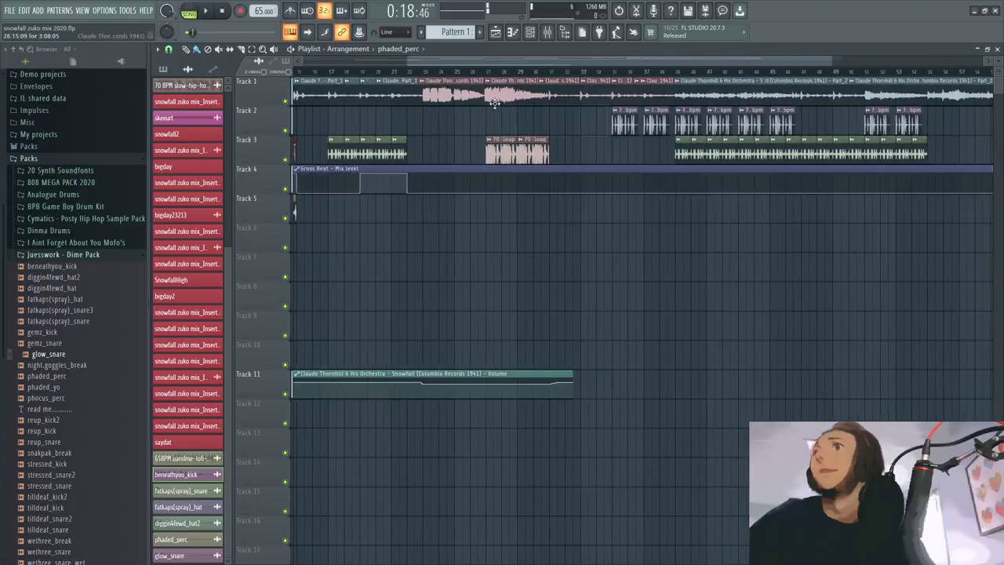
Step: Play the arrangement from bar 6 past bar 9 to check the drums, and return the playhead to the start
key("space")
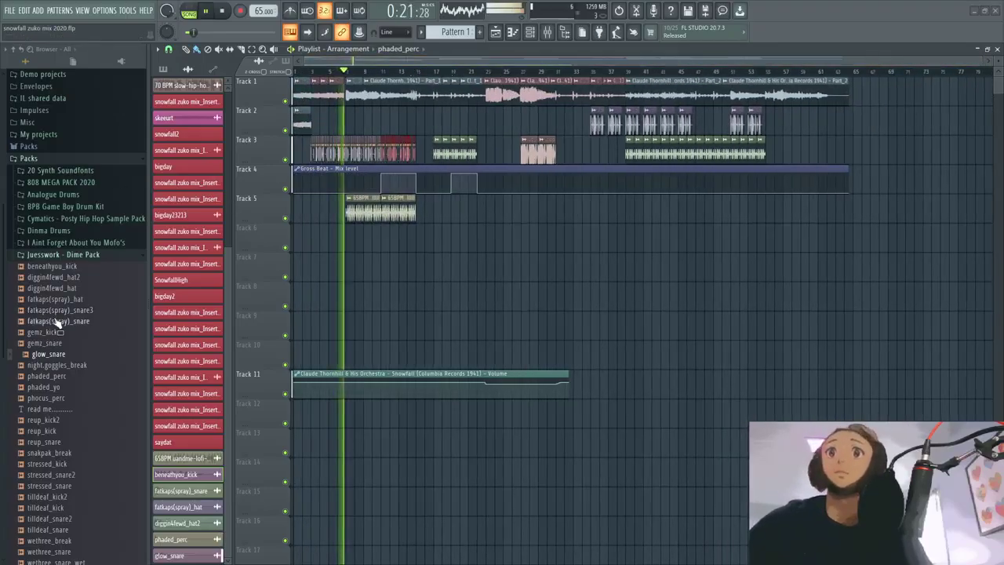
scroll(306, 326, "up", 3, "ctrl")
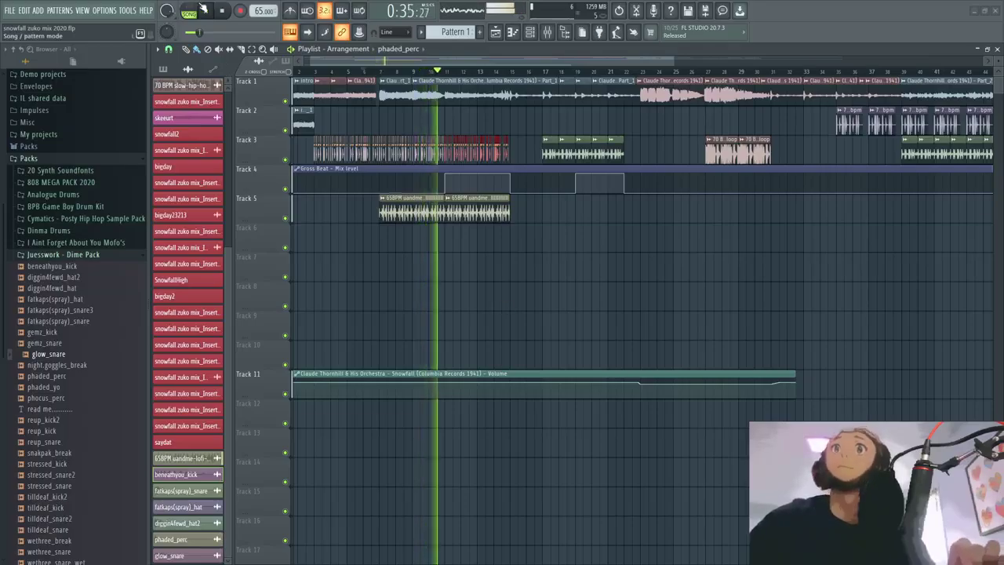
key("space")
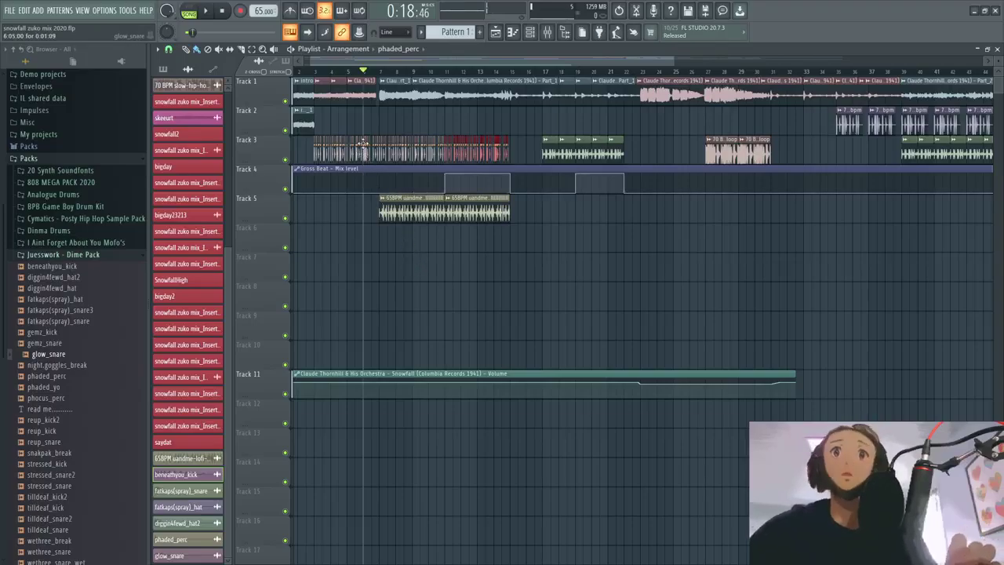
left_click(222, 10)
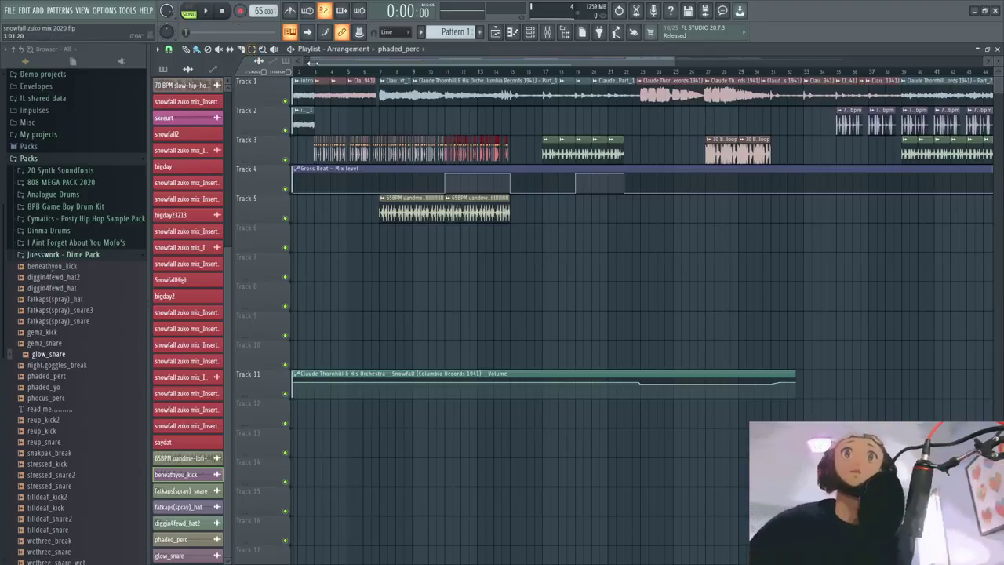
left_click_drag(308, 60, 316, 91)
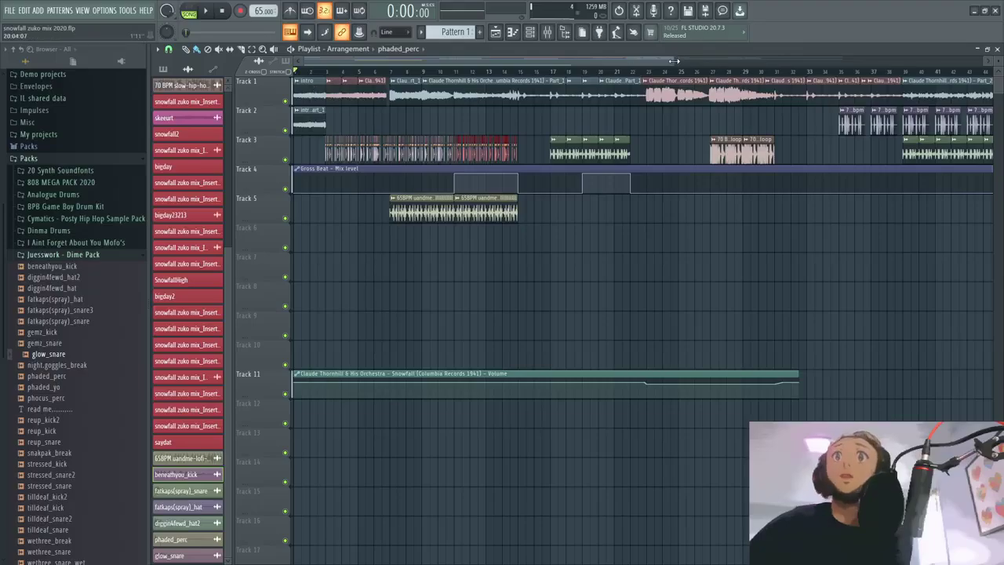
left_click_drag(673, 61, 521, 117)
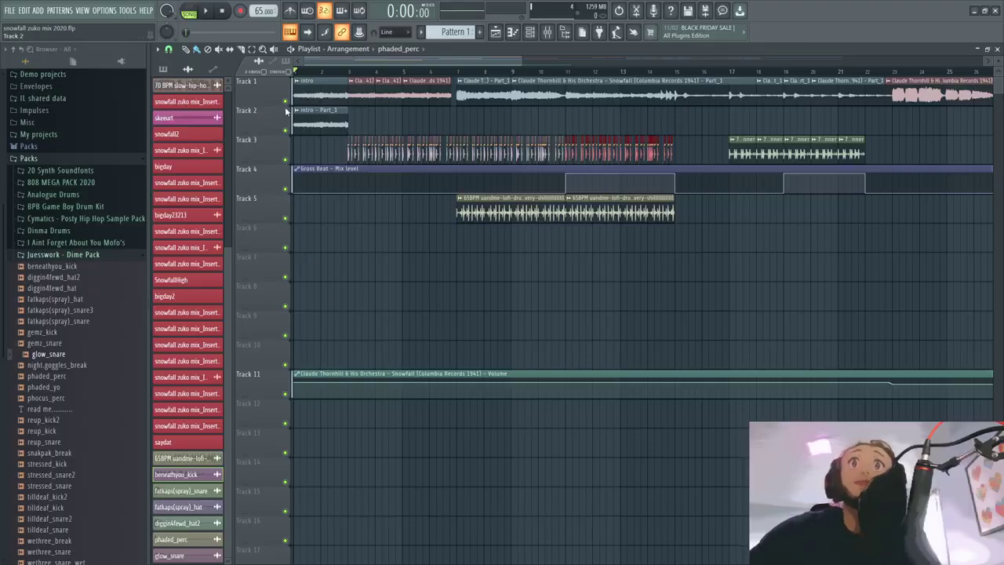
left_click_drag(523, 60, 471, 135)
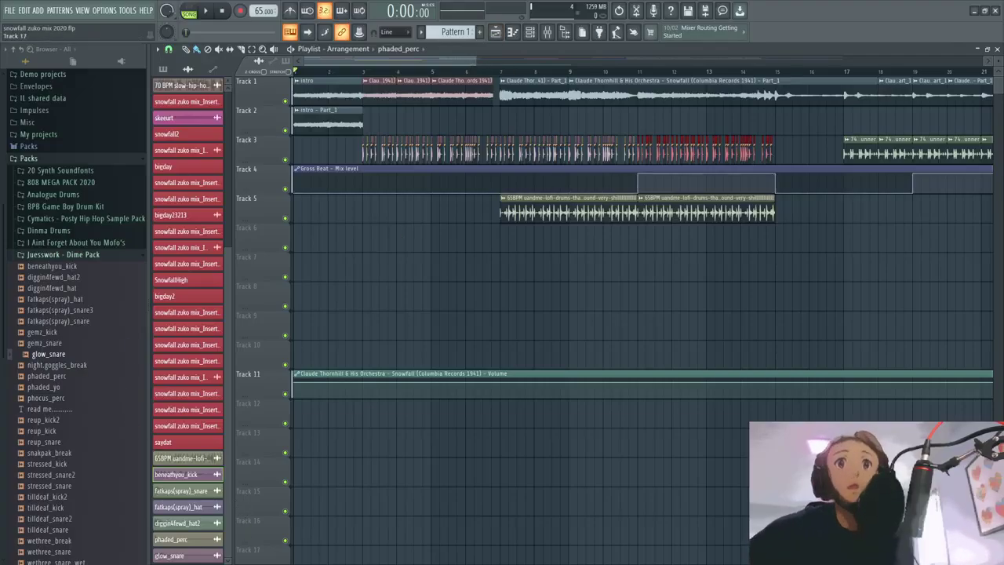
Step: Find and open Snap Camera through the system search
key("super")
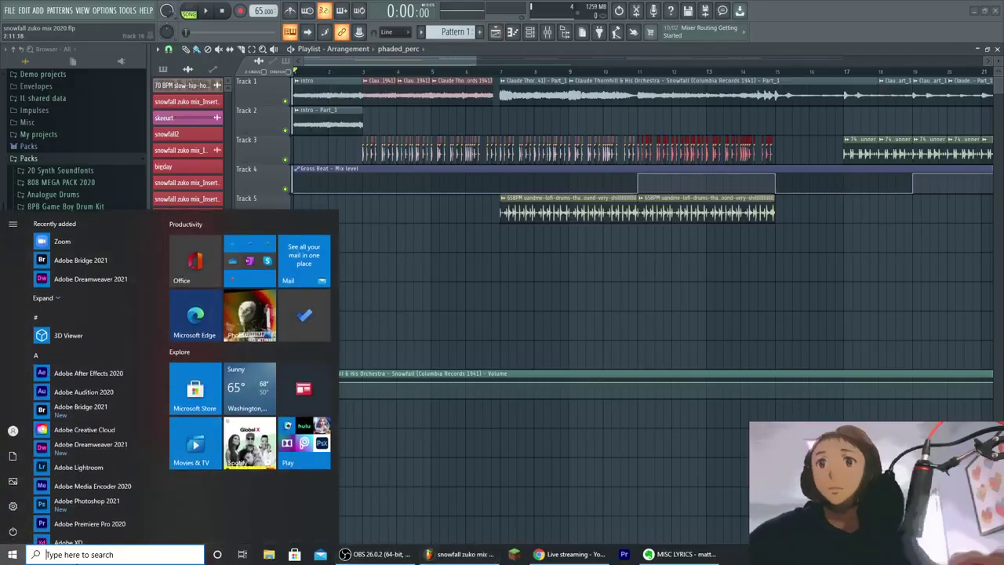
type("snap")
left_click(105, 272)
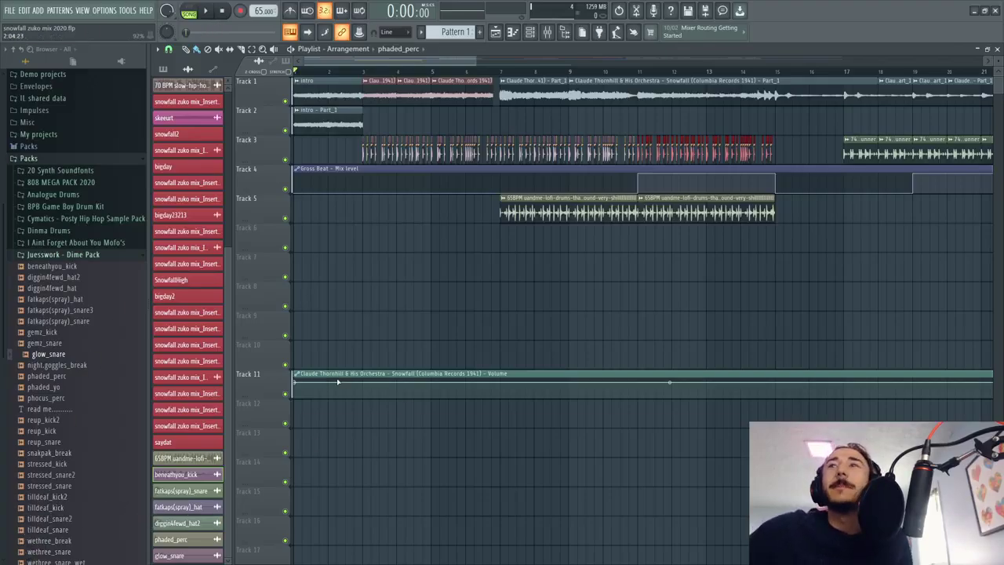
Step: Save the project snowfall zuko mix 2020.flp and close FL Studio
left_click(9, 10)
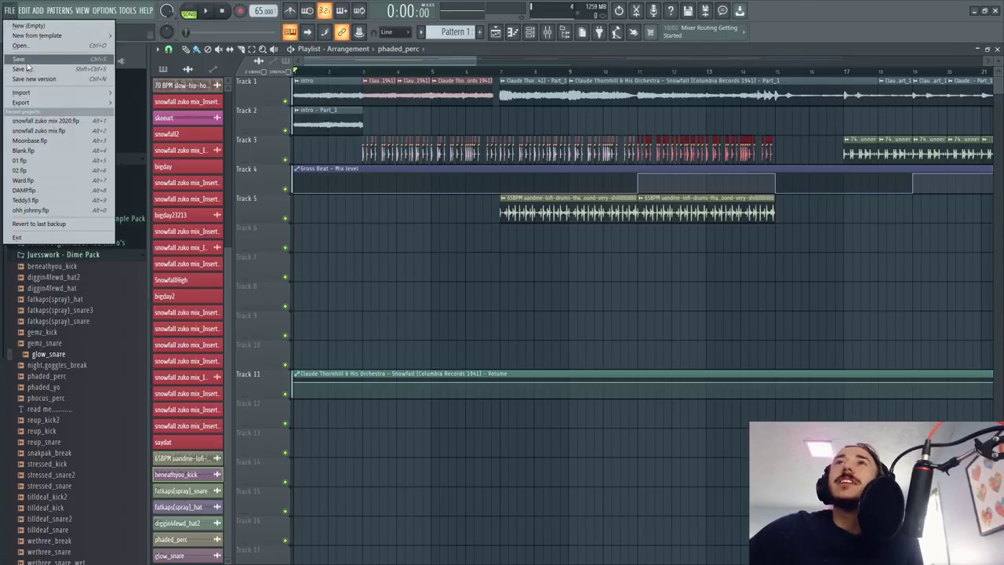
left_click(27, 63)
key("F9")
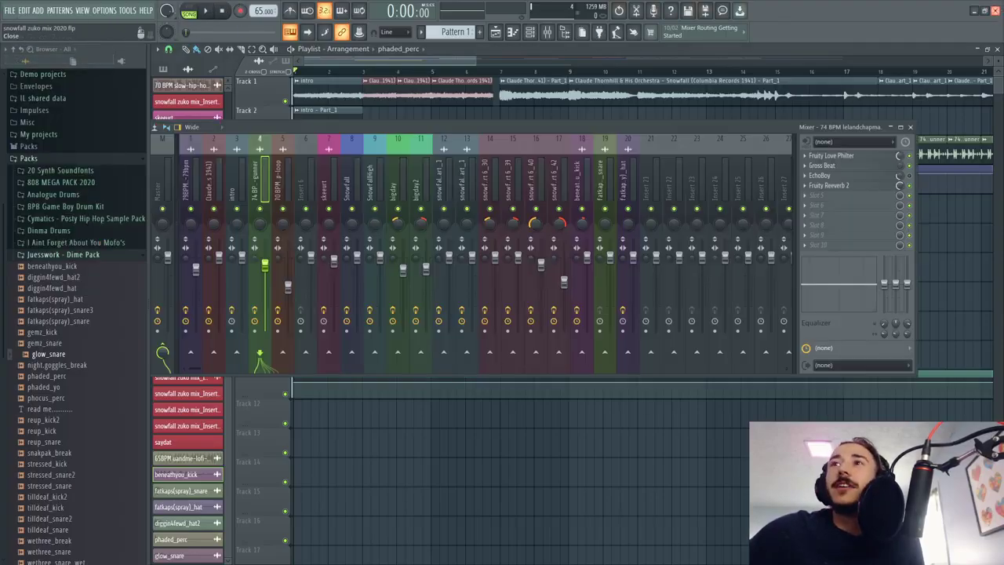
left_click(997, 11)
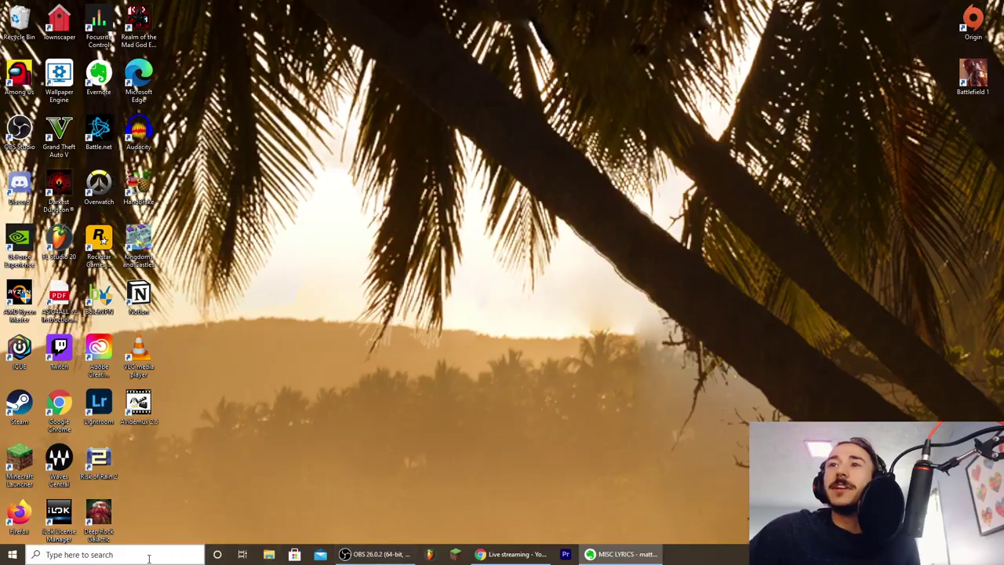
left_click(148, 558)
type("ever")
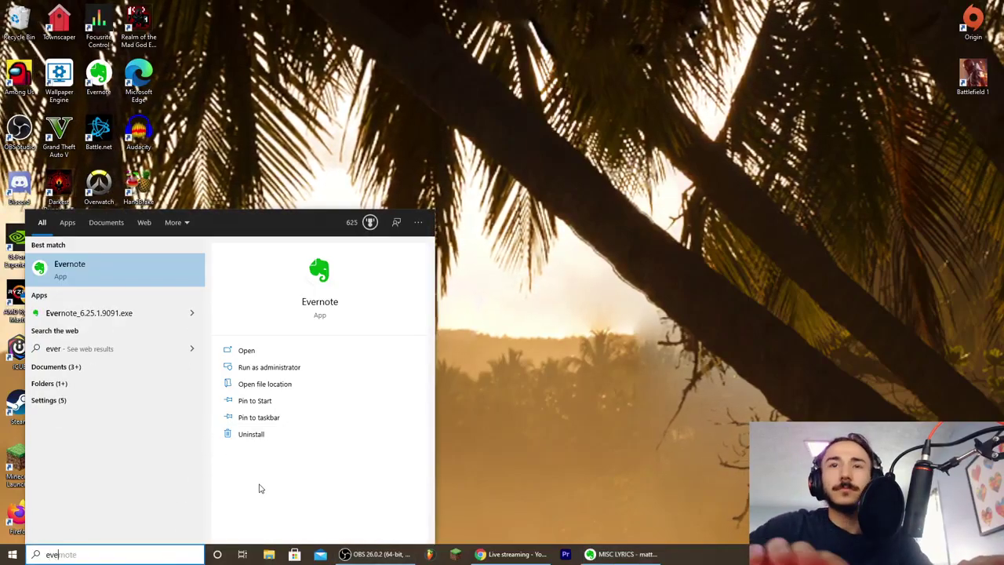
key("BackSpace")
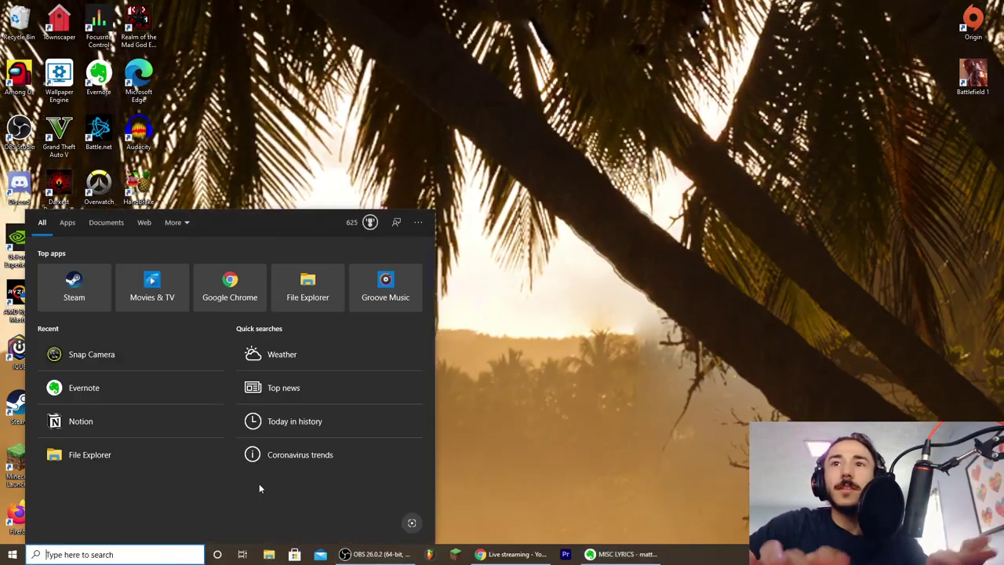
key("Escape")
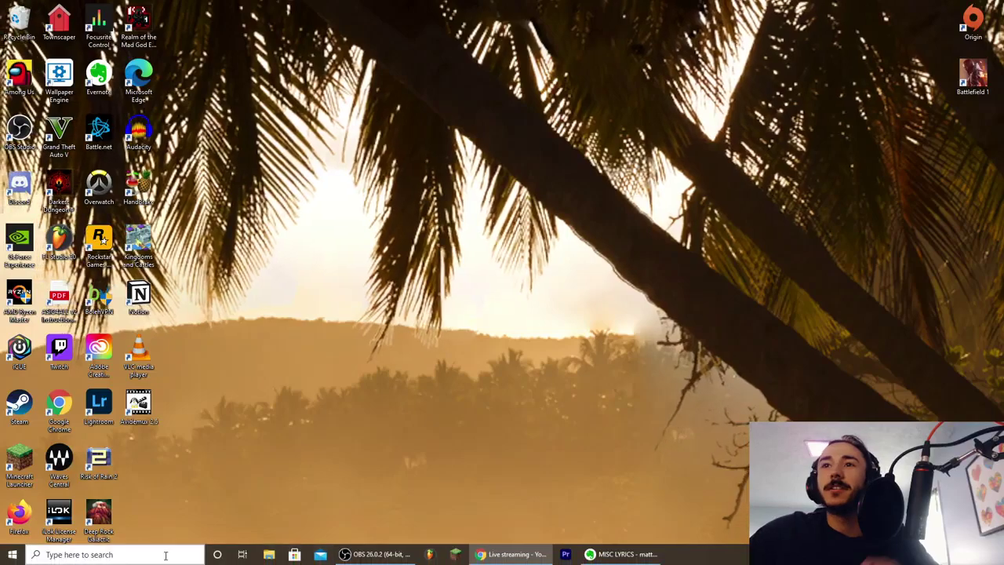
Step: Open Evernote from the desktop through the system search
left_click(166, 554)
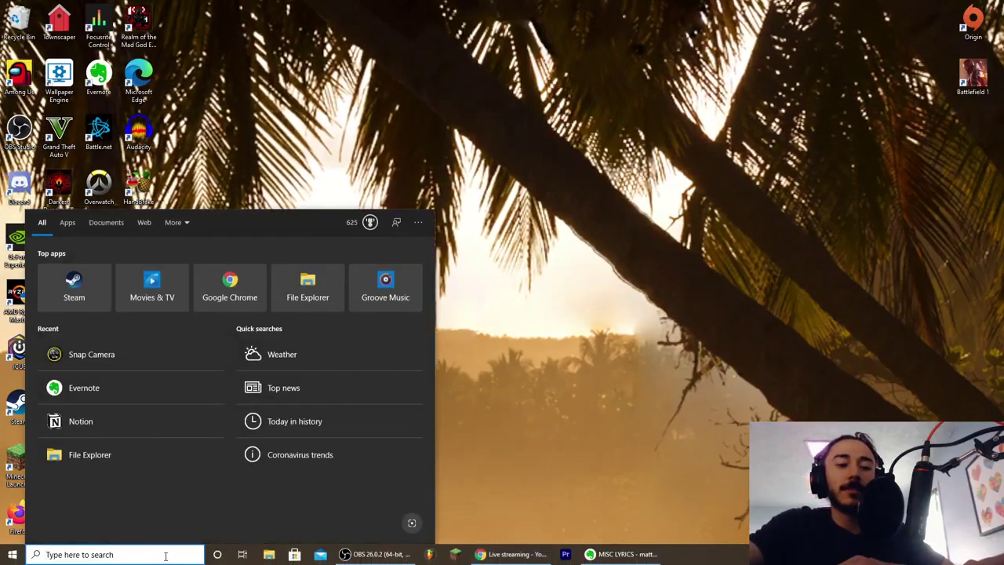
type("eve")
left_click(126, 270)
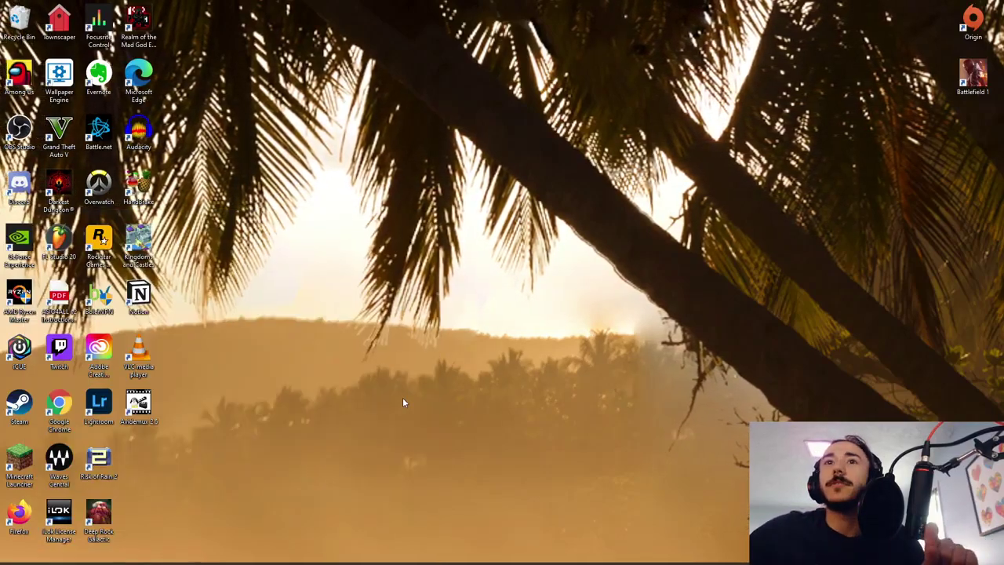
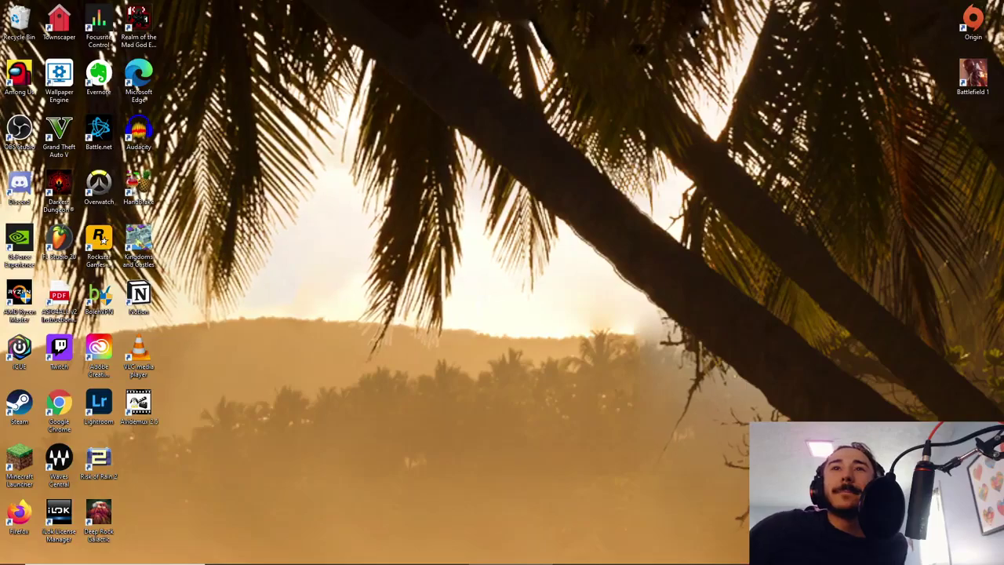
mouse_move(102, 564)
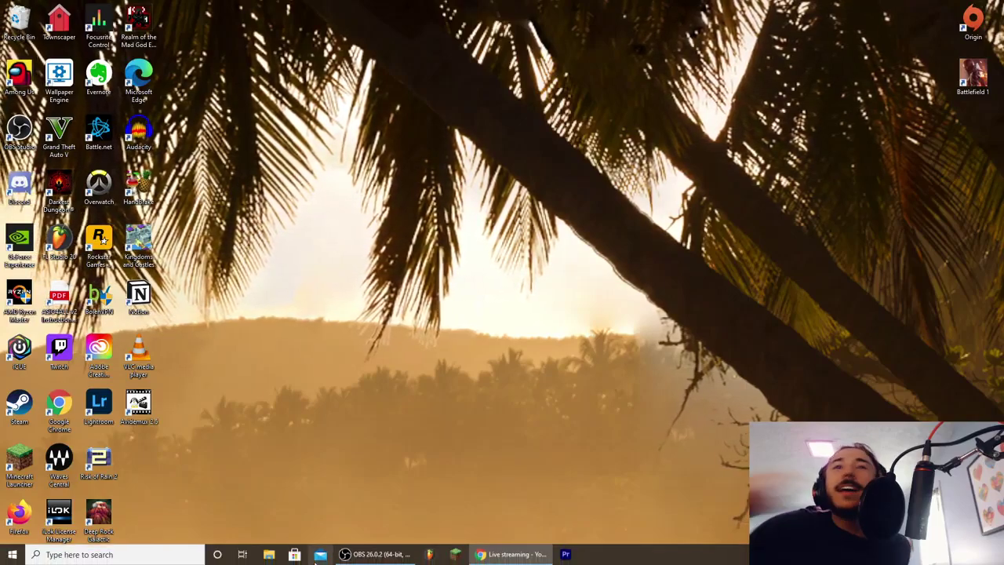